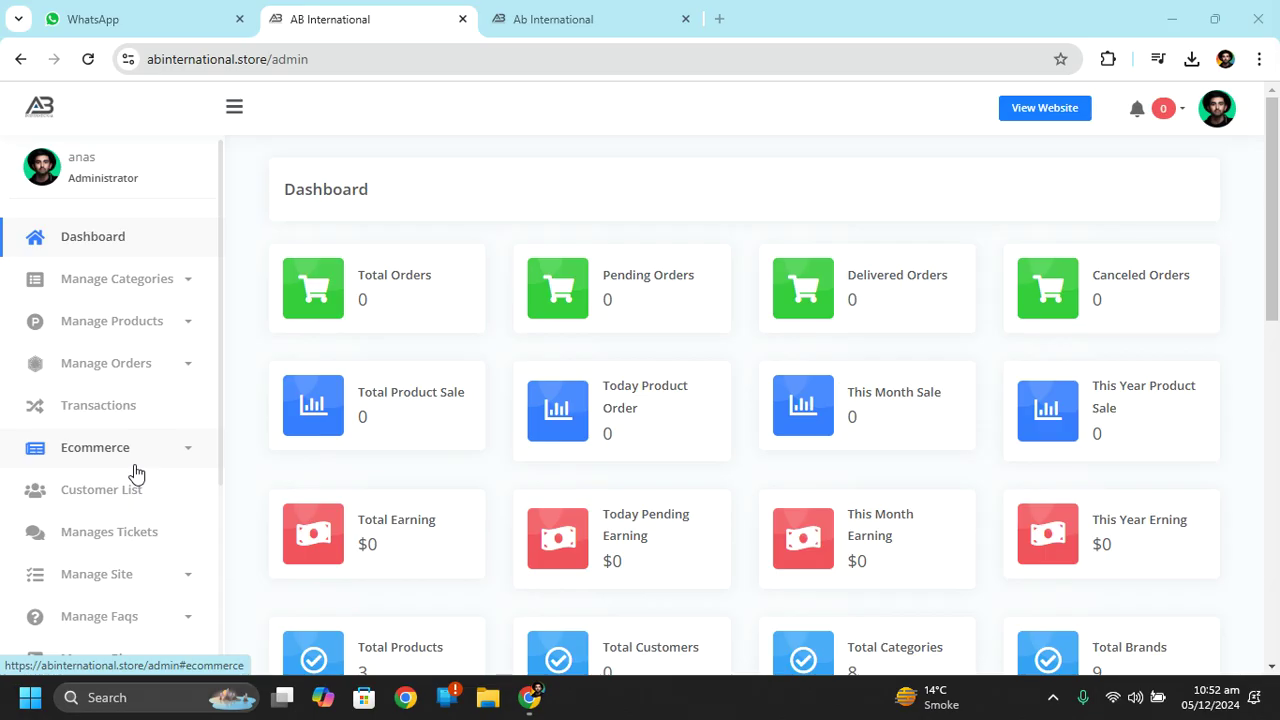
# Expand the Ecommerce sidebar to list Set Coupons, Shipping, State Tax, Tax, Currency and Payment.
pyautogui.click(136, 462)
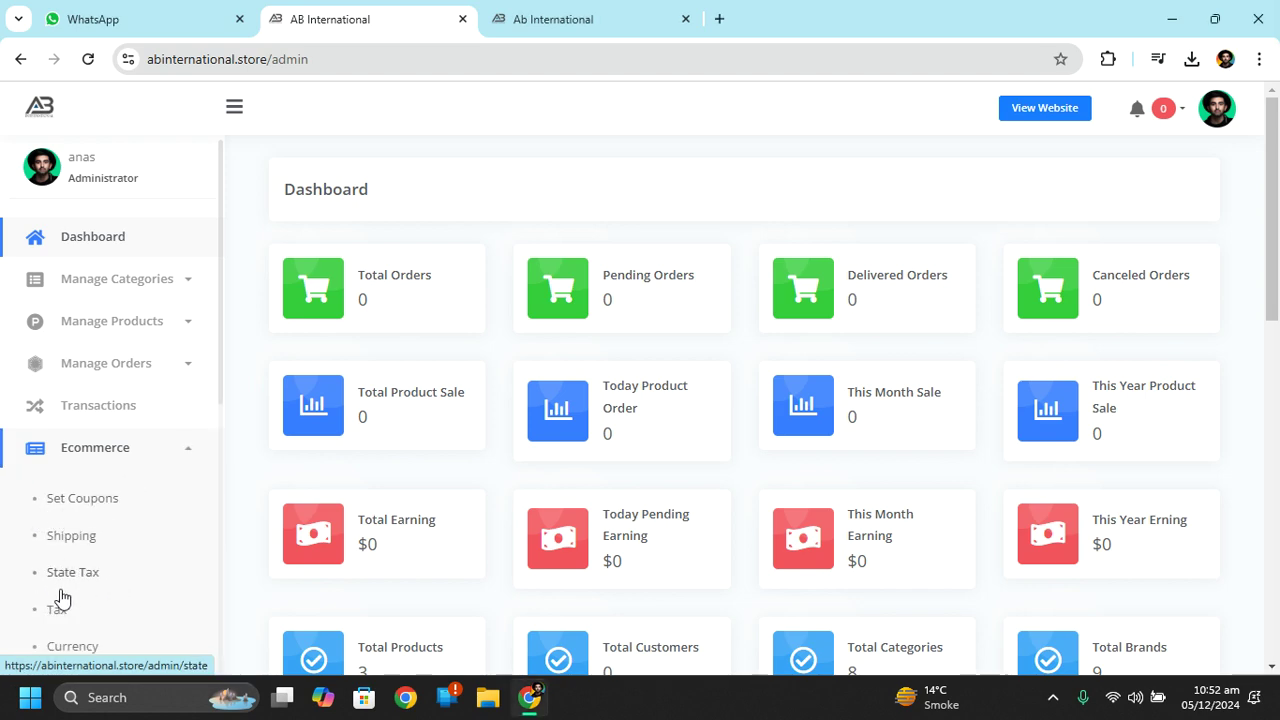
pyautogui.scroll(-1, 1278, 290)
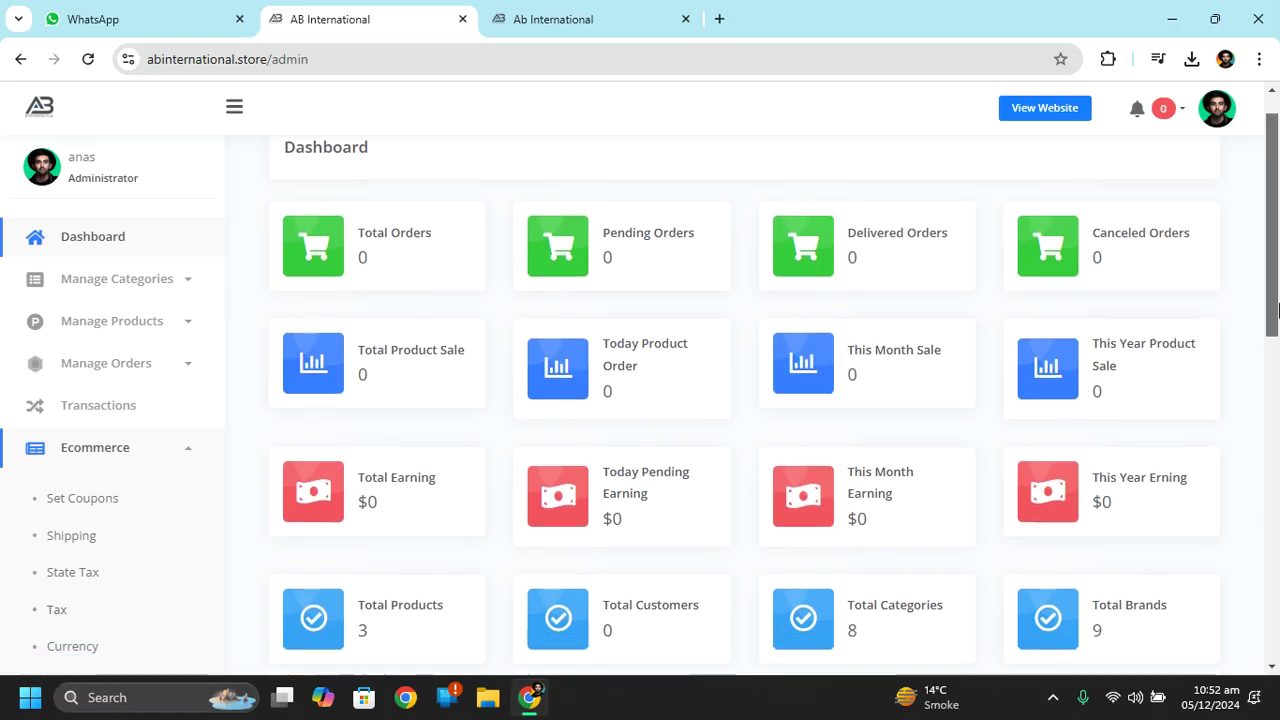
pyautogui.moveTo(220, 366); pyautogui.dragTo(222, 440)
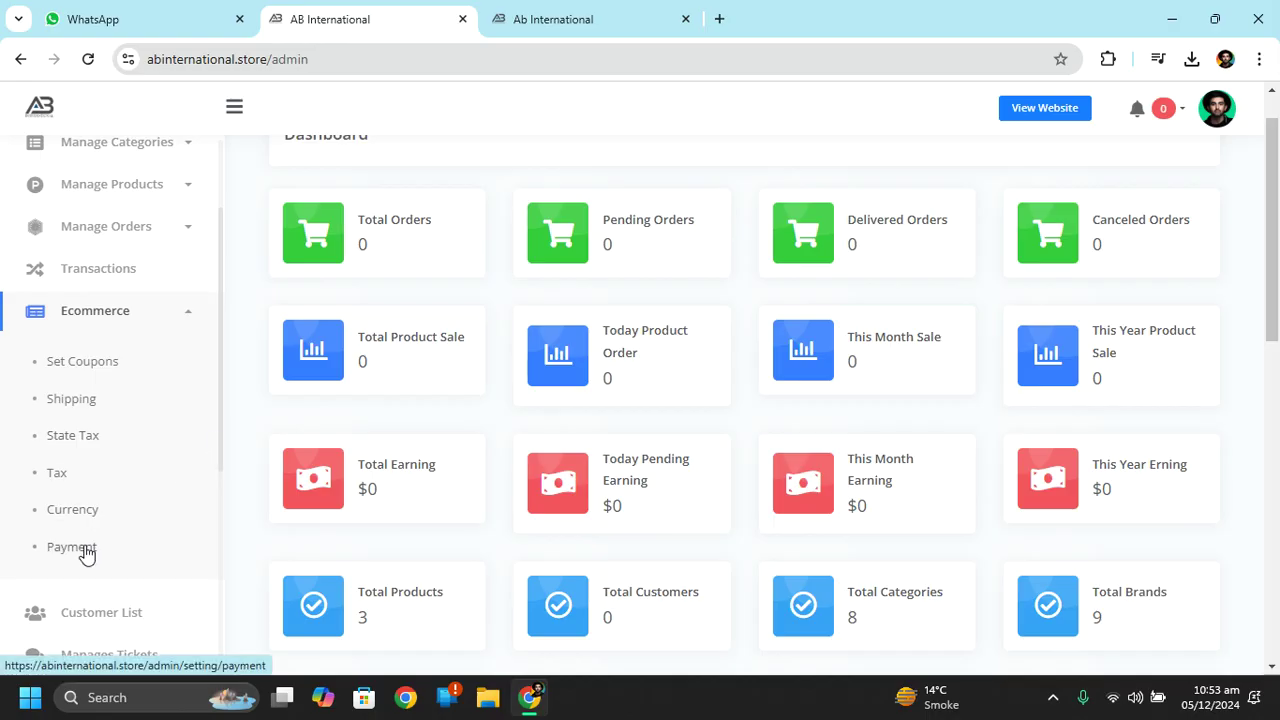
pyautogui.rightClick(125, 360)
# Open the coupons list in a new tab and delete the Fest Carnival coupon.
pyautogui.click(209, 382)
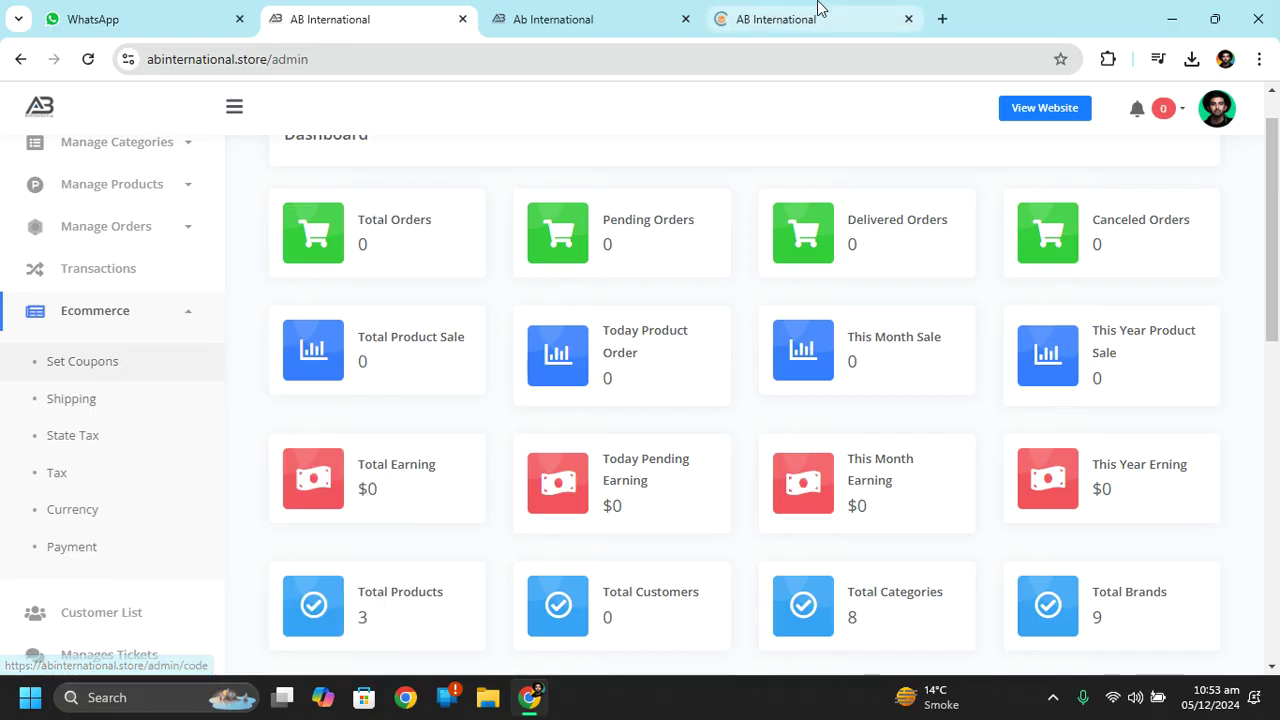
pyautogui.click(818, 12)
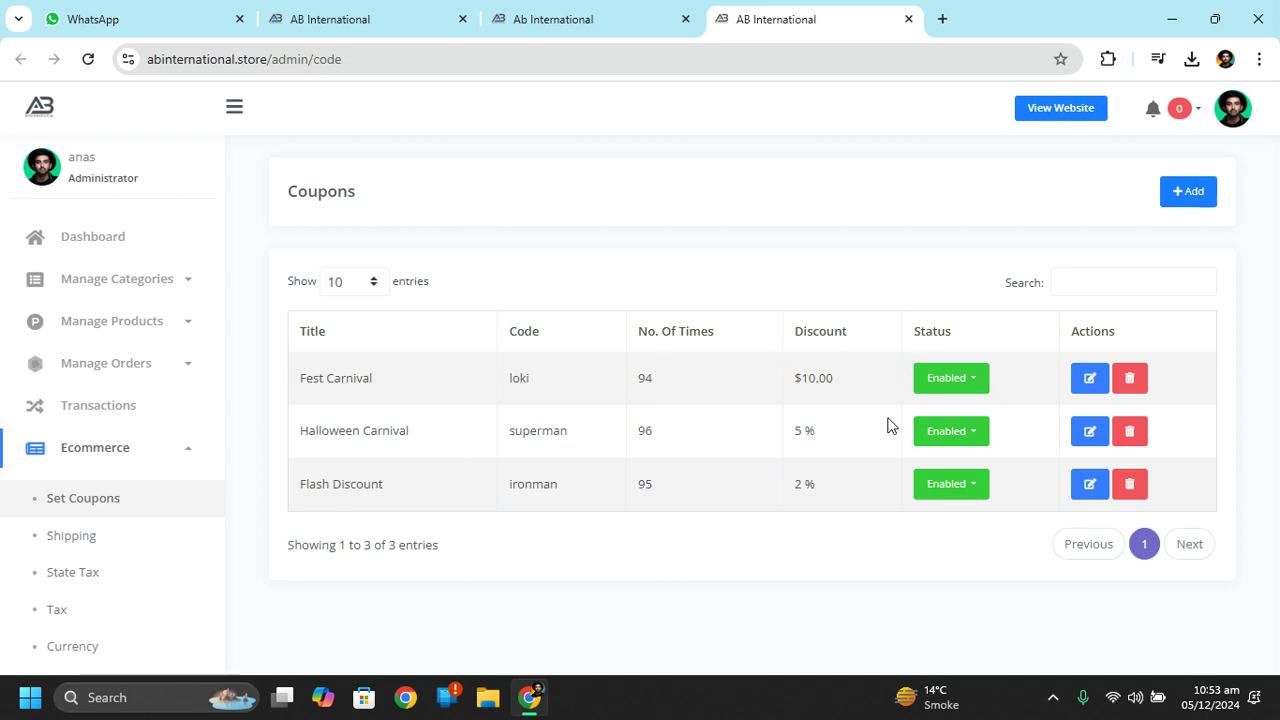
pyautogui.click(1133, 380)
pyautogui.click(822, 283)
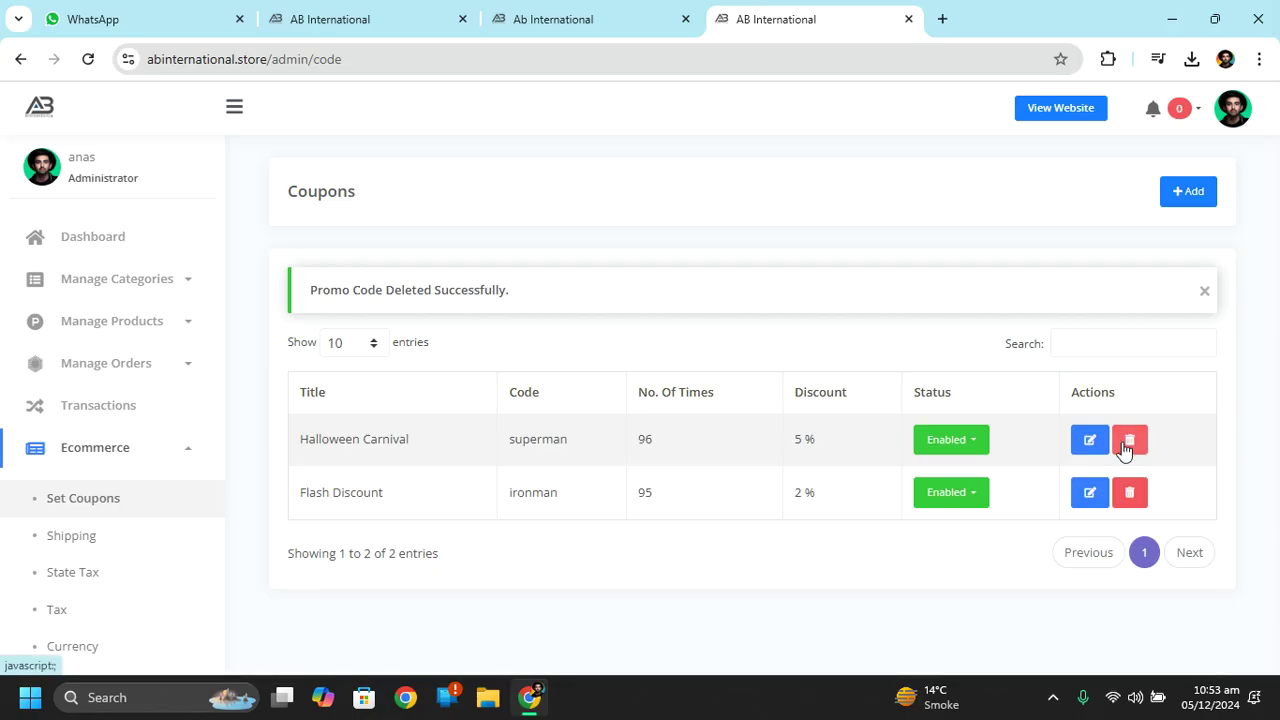
# Delete the Halloween Carnival coupon, but cancel deleting Flash Discount.
pyautogui.click(1129, 440)
pyautogui.click(825, 268)
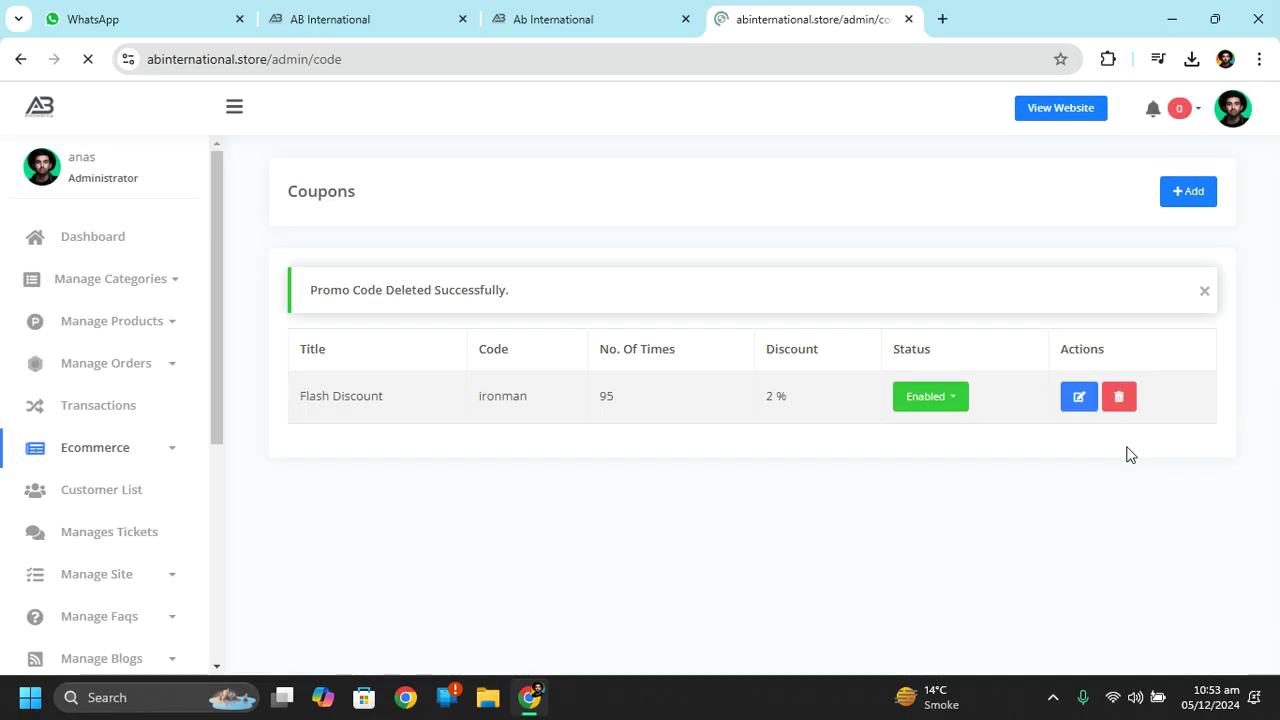
pyautogui.click(1118, 442)
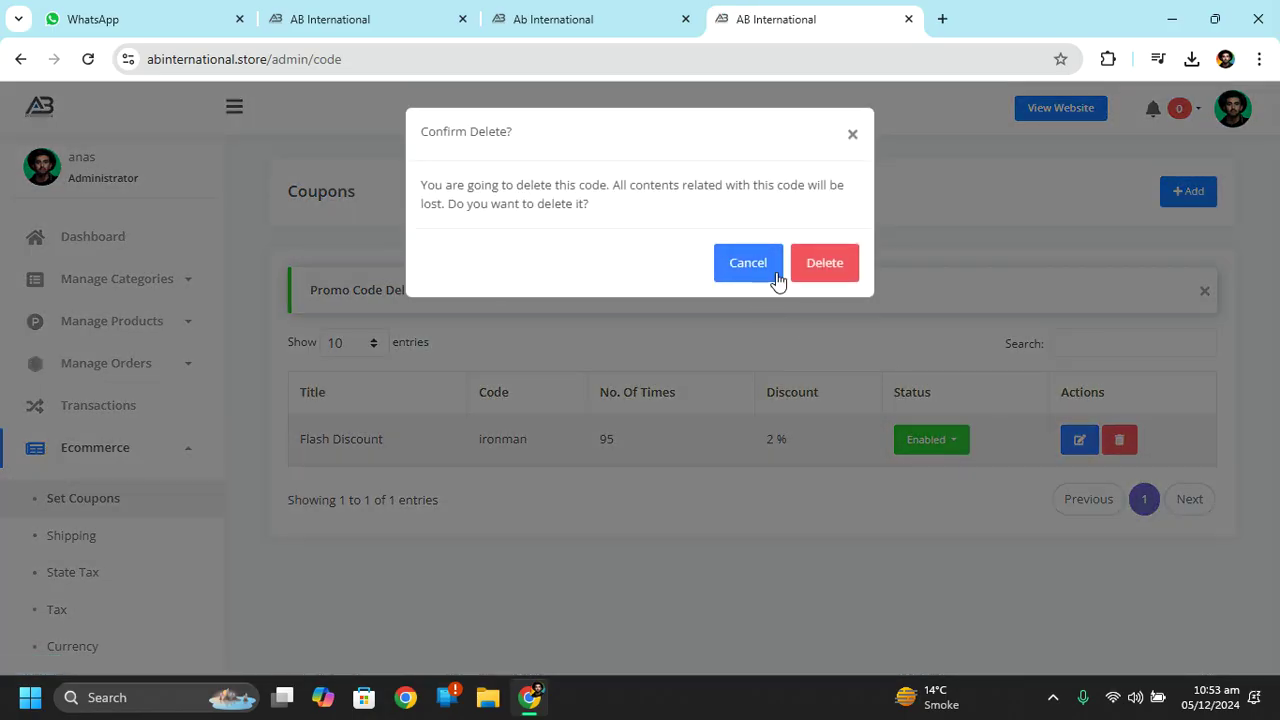
pyautogui.click(752, 270)
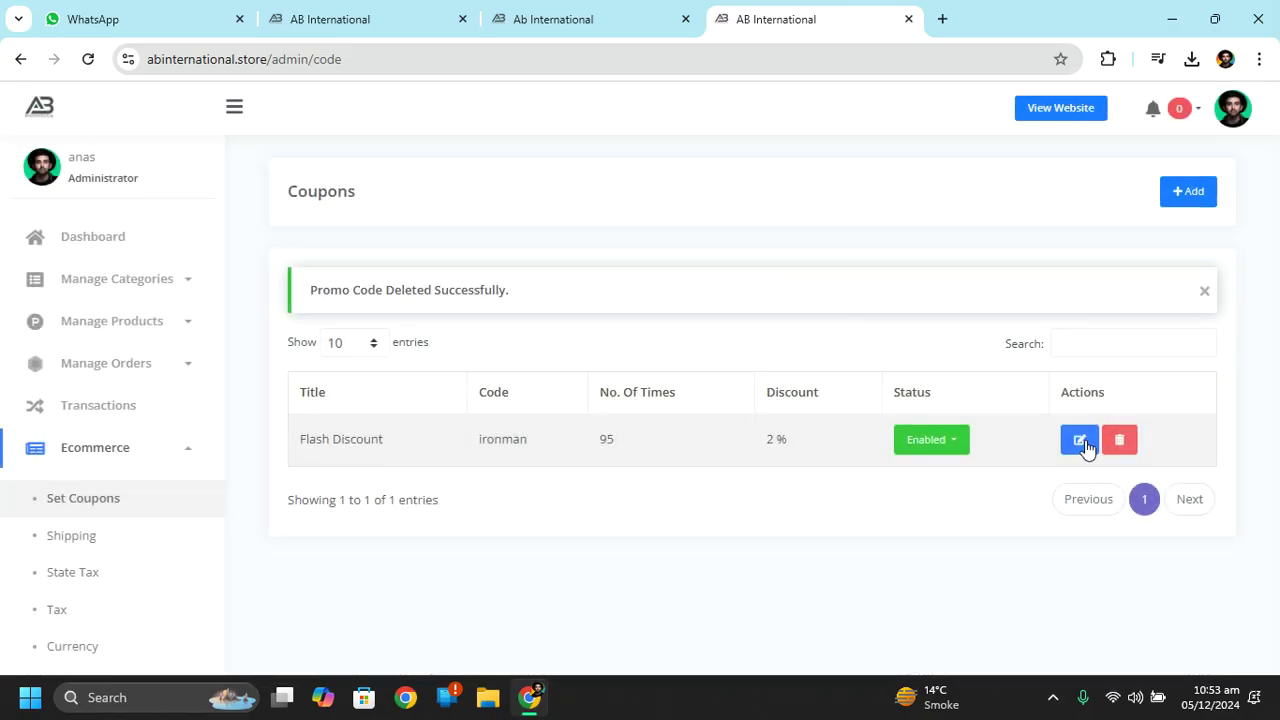
# Edit the Flash Discount coupon, changing its code from ironman to abinternational.
pyautogui.click(1077, 442)
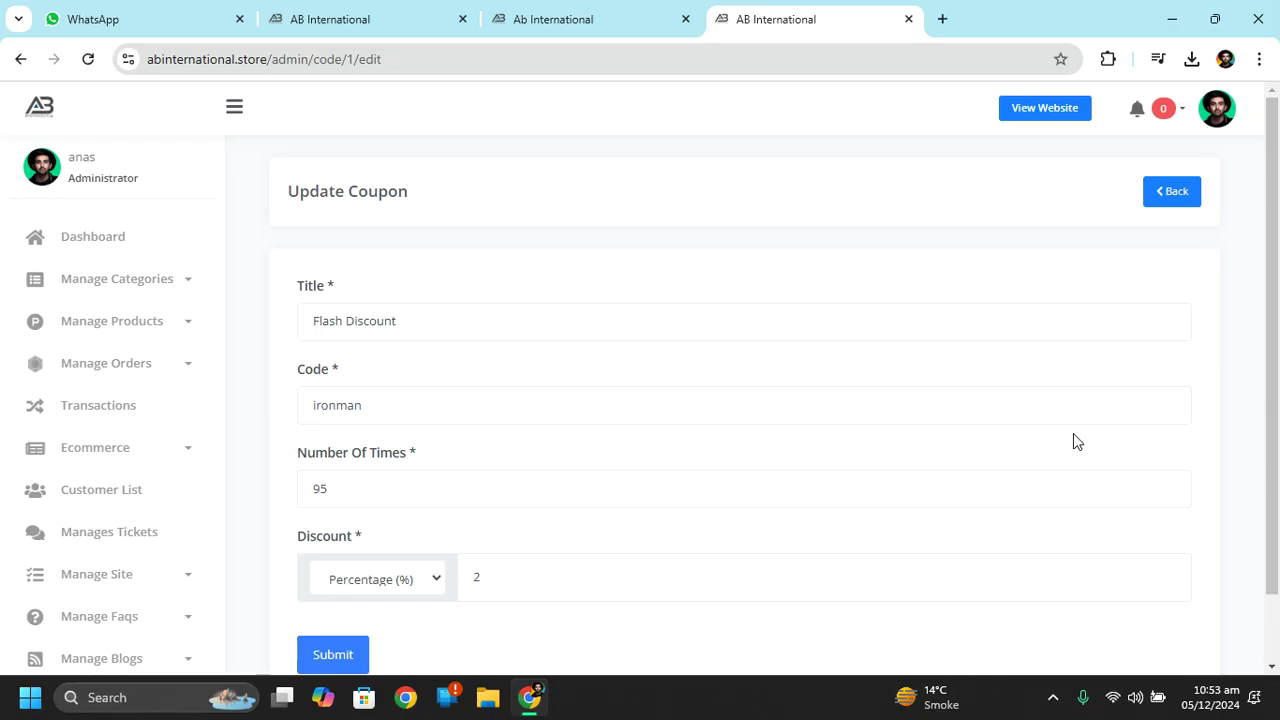
pyautogui.scroll(-2, 1270, 360)
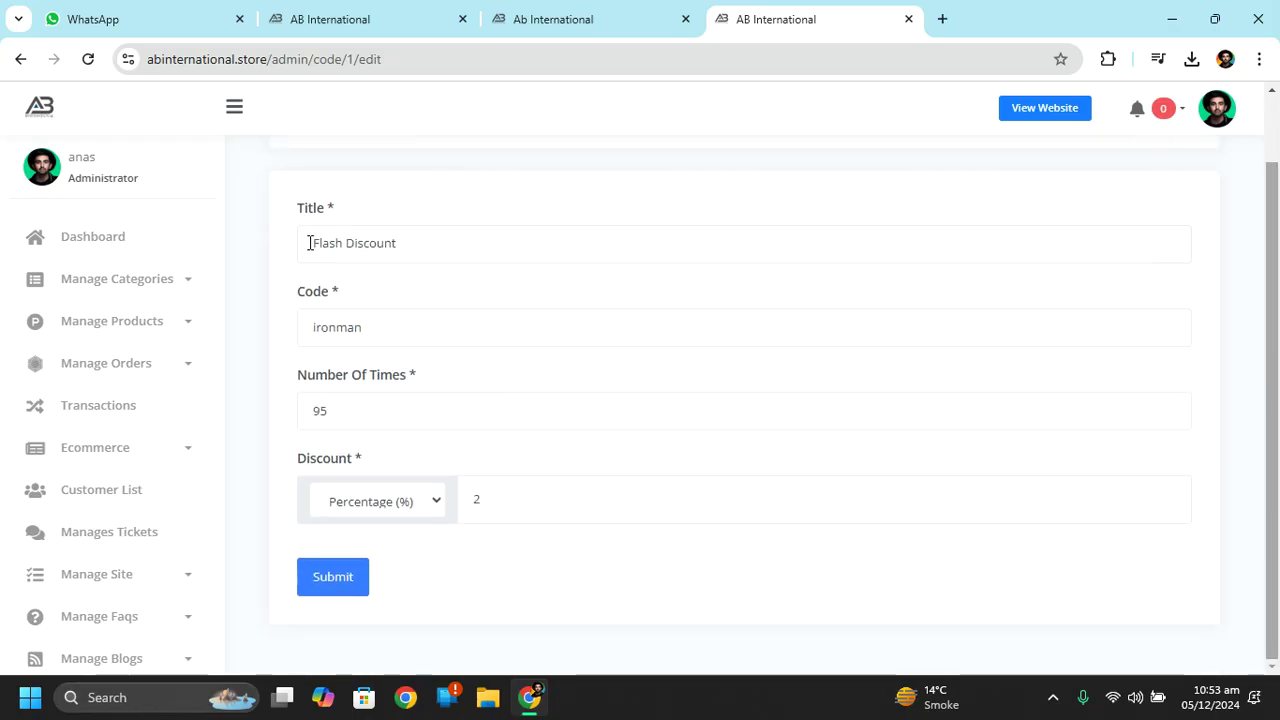
pyautogui.moveTo(309, 241); pyautogui.dragTo(462, 245)
pyautogui.click(462, 245)
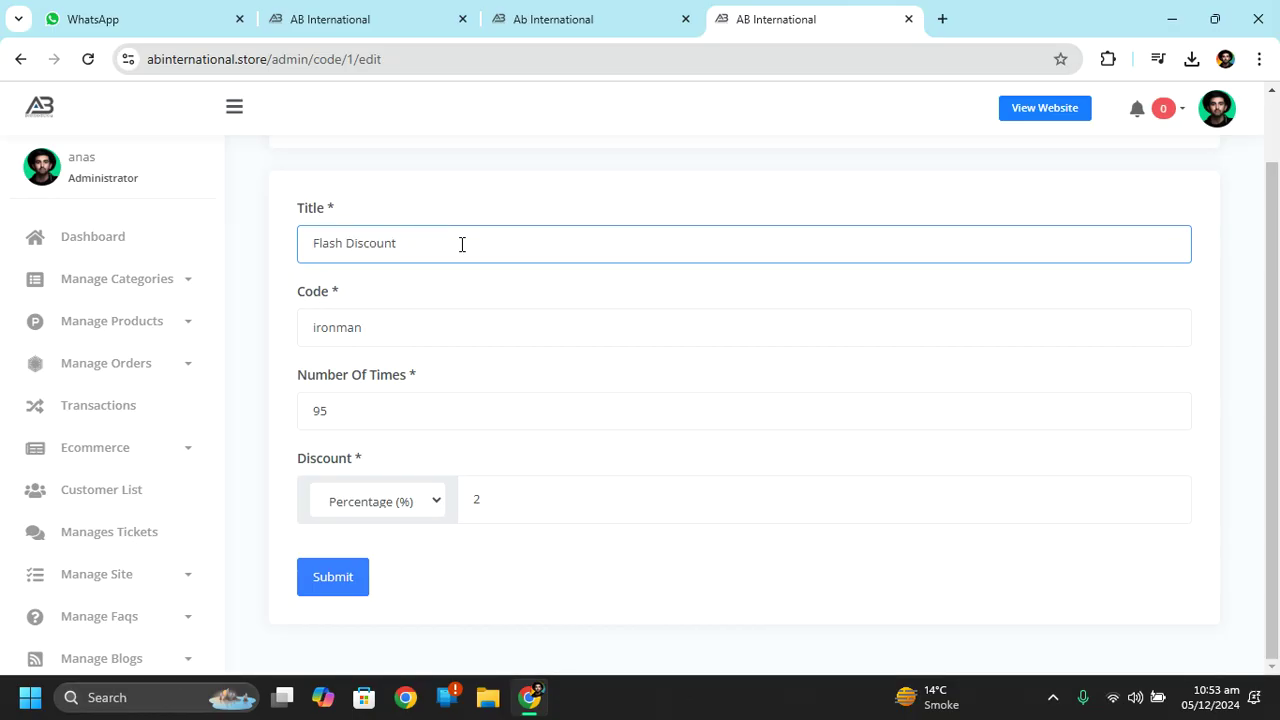
pyautogui.doubleClick(379, 337)
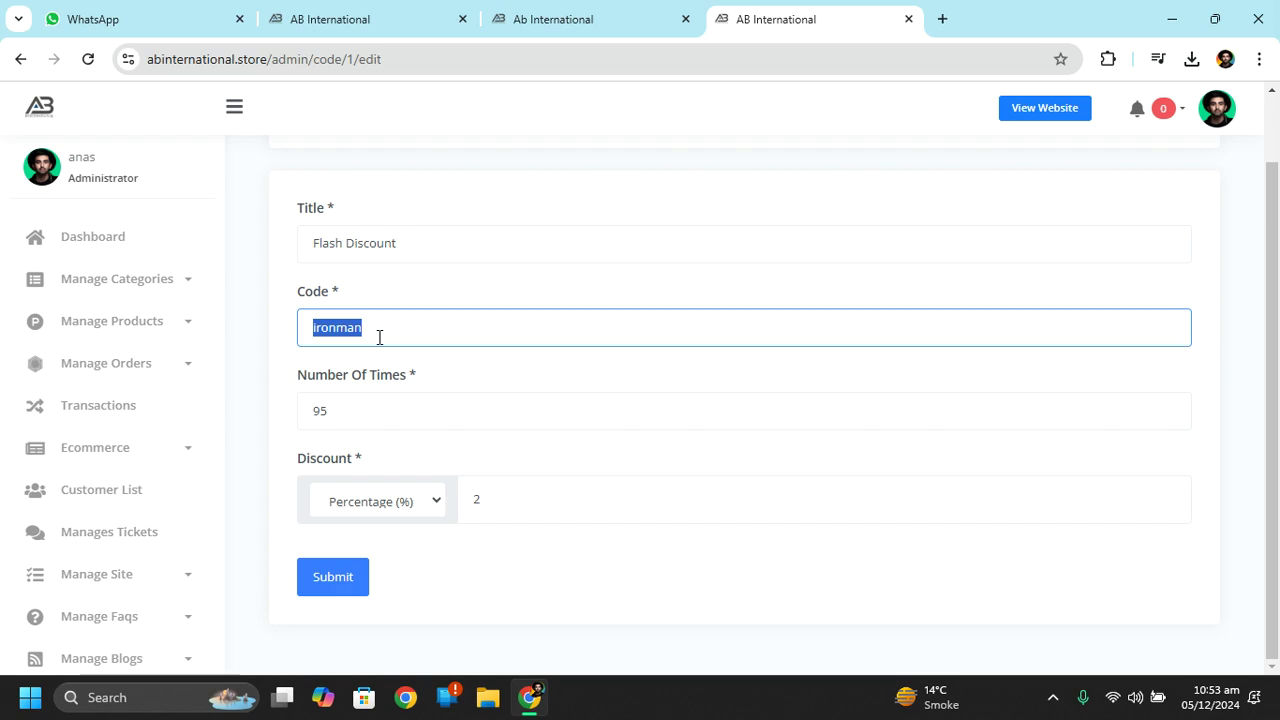
pyautogui.press('BackSpace')
pyautogui.write('abinternational')
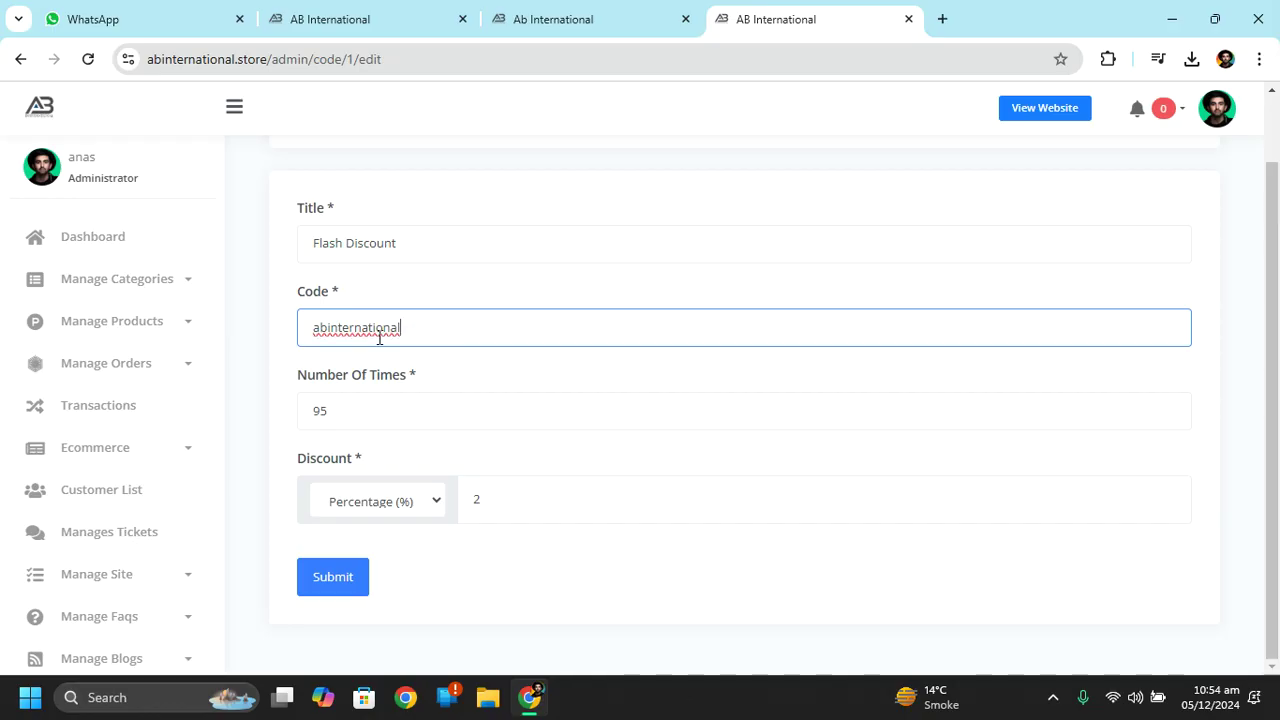
# Set the usage limit from 95 to 1, keep Percentage type, and submit the coupon.
pyautogui.doubleClick(349, 414)
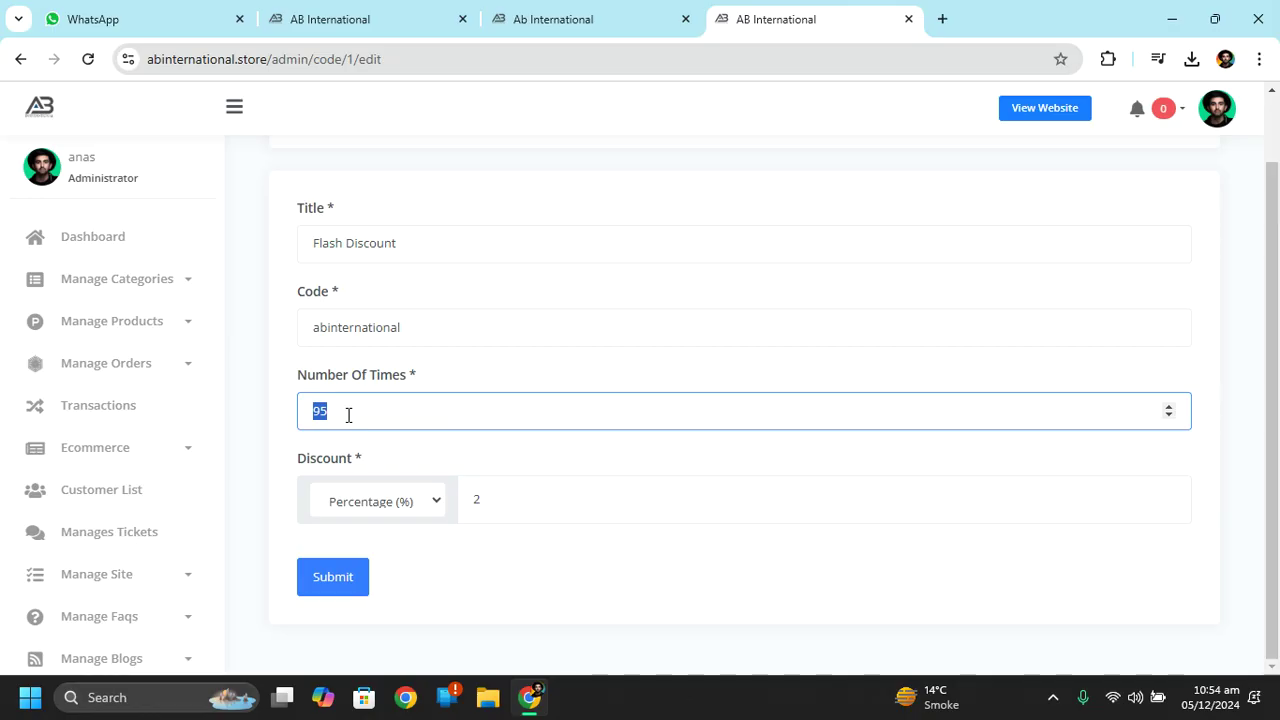
pyautogui.write('1')
pyautogui.click(430, 502)
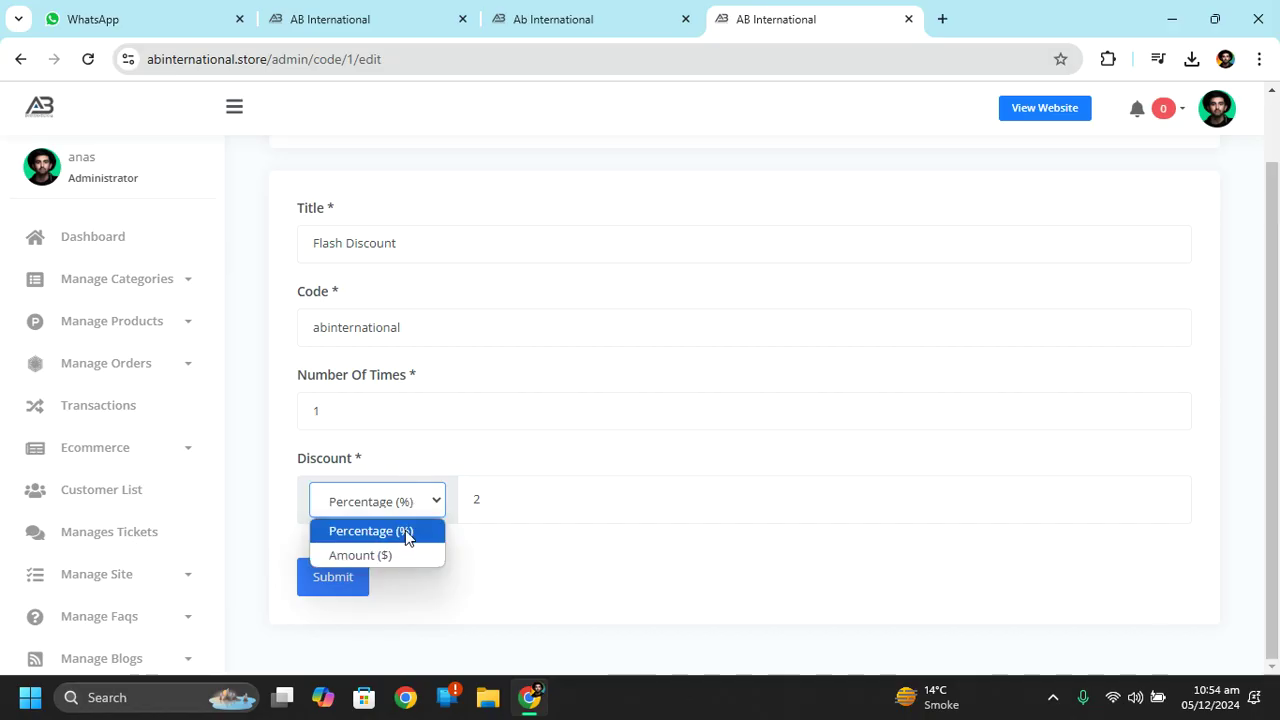
pyautogui.click(400, 537)
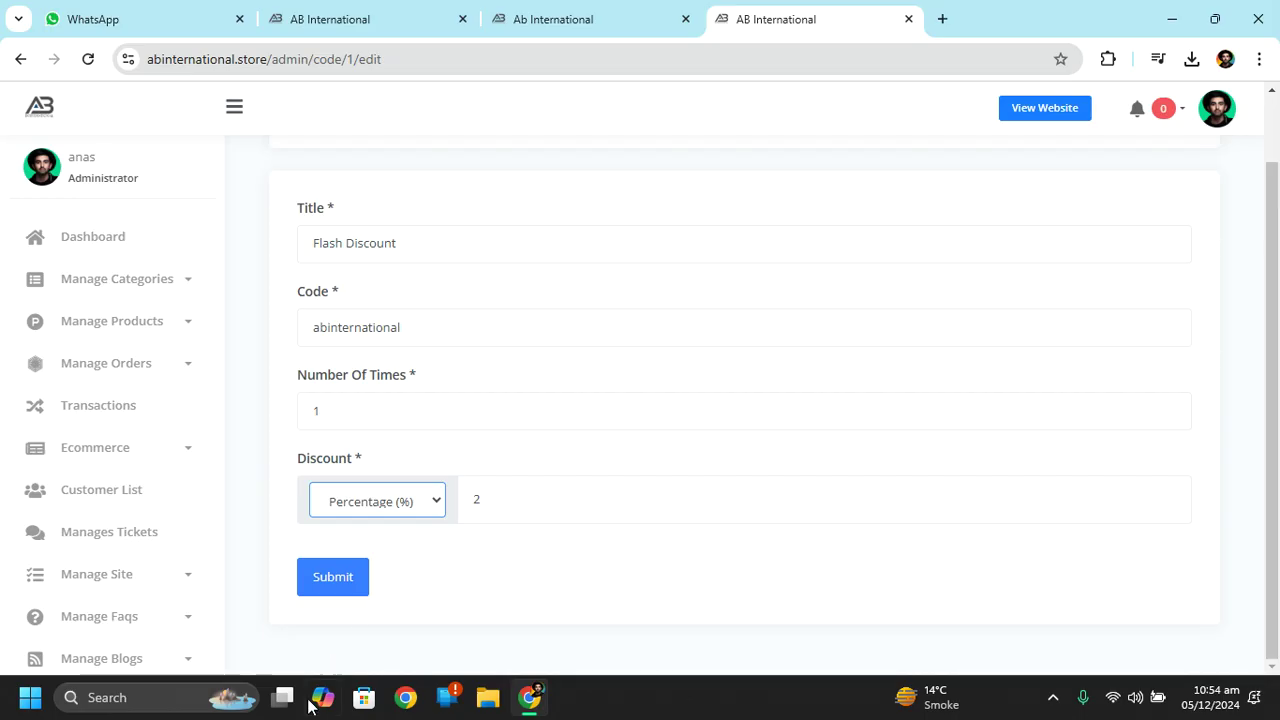
pyautogui.click(340, 582)
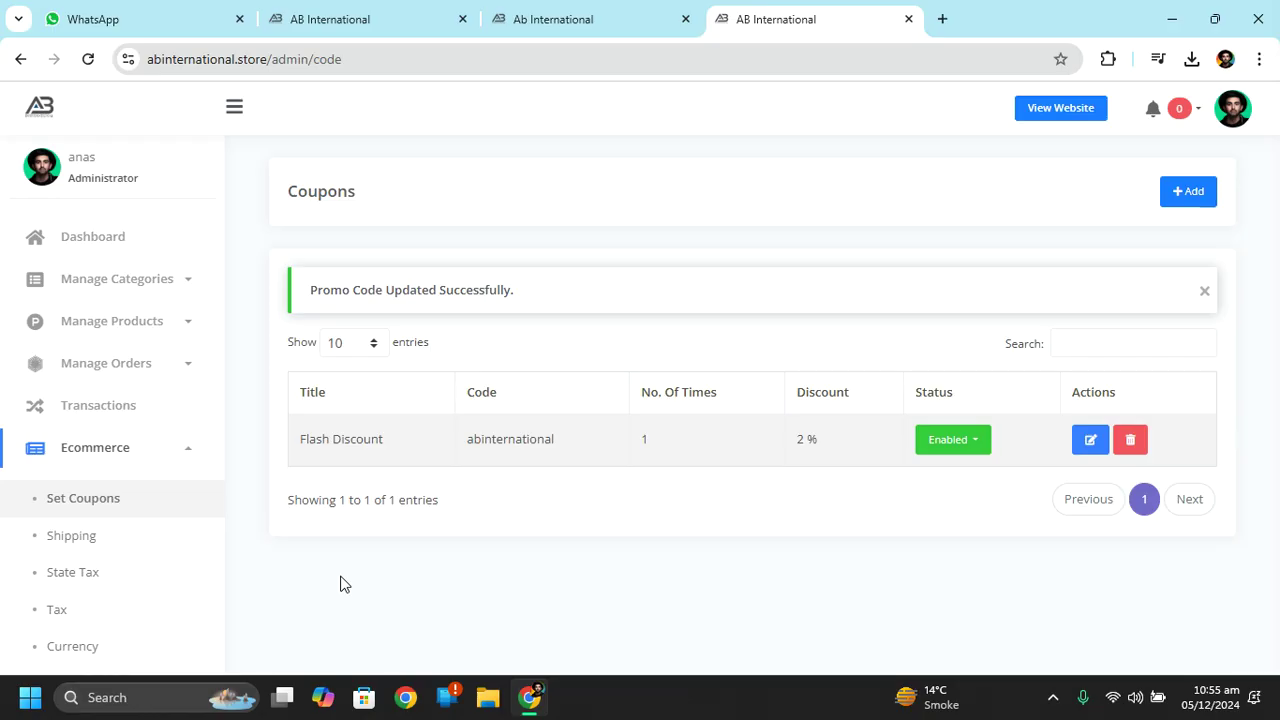
# On the Shipping page, change the Delivery cost from 20 to 300 and save.
pyautogui.click(45, 545)
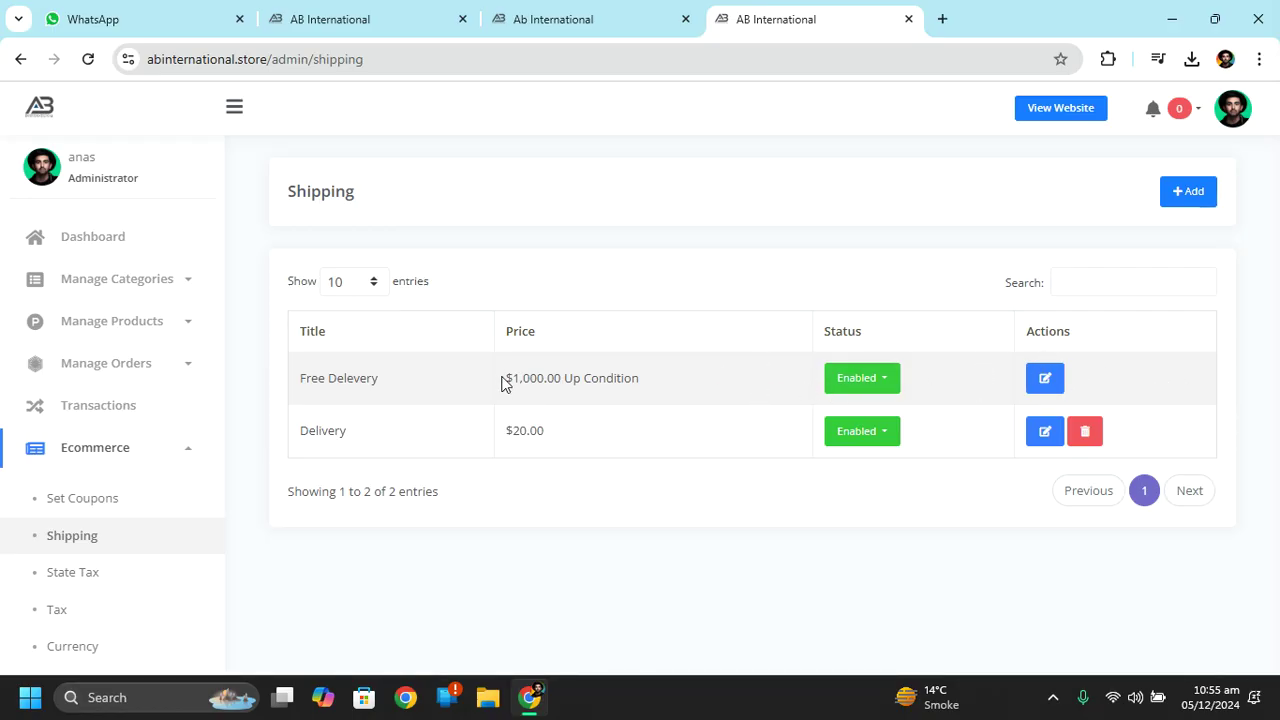
pyautogui.moveTo(511, 378); pyautogui.dragTo(618, 385)
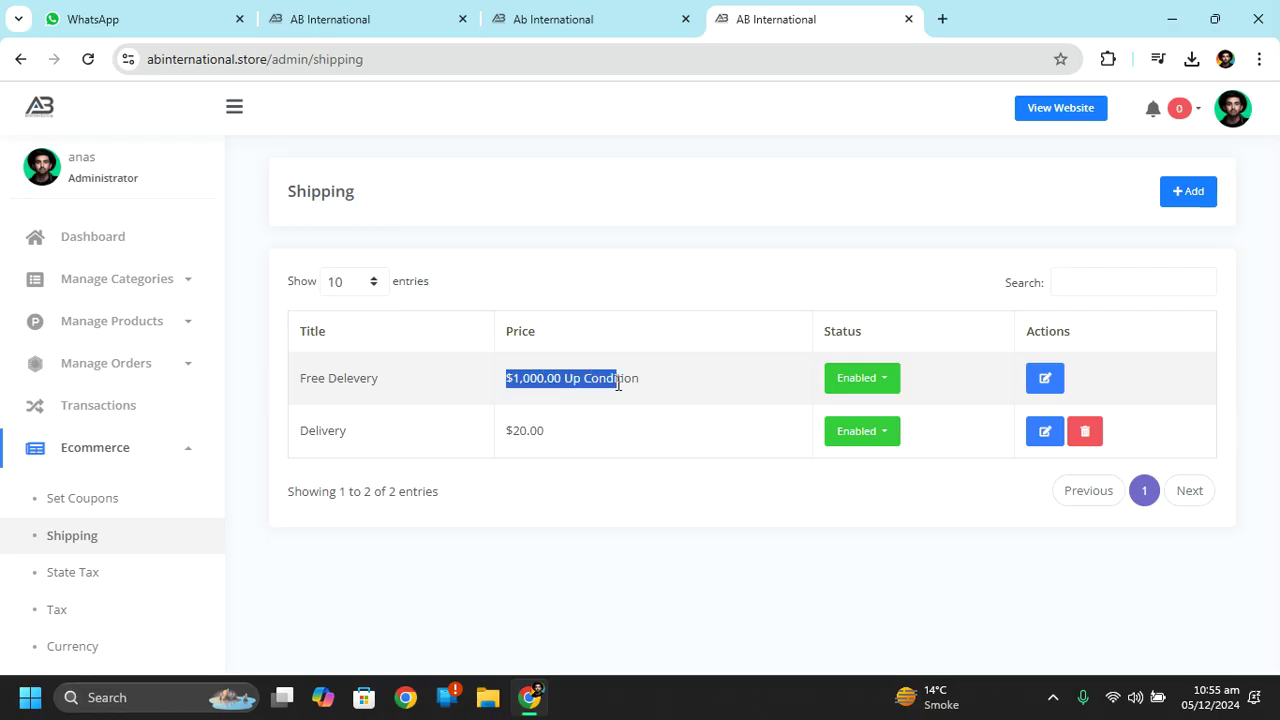
pyautogui.click(618, 385)
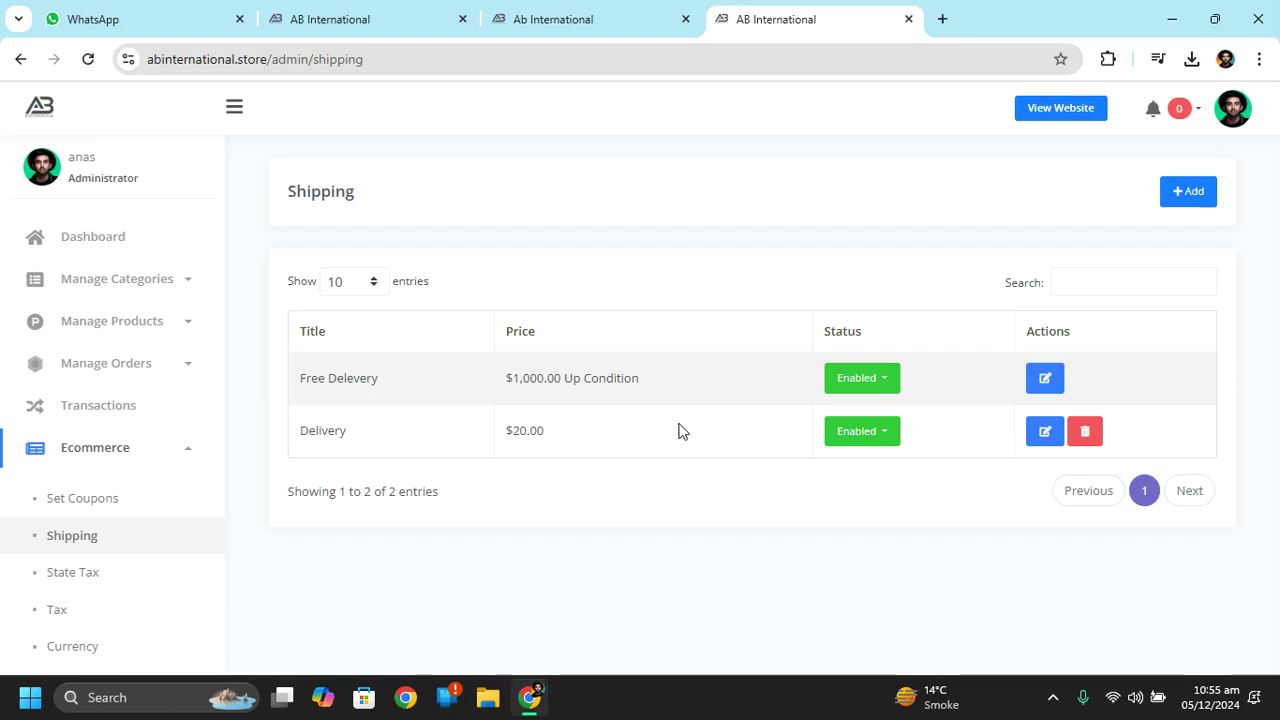
pyautogui.click(1040, 432)
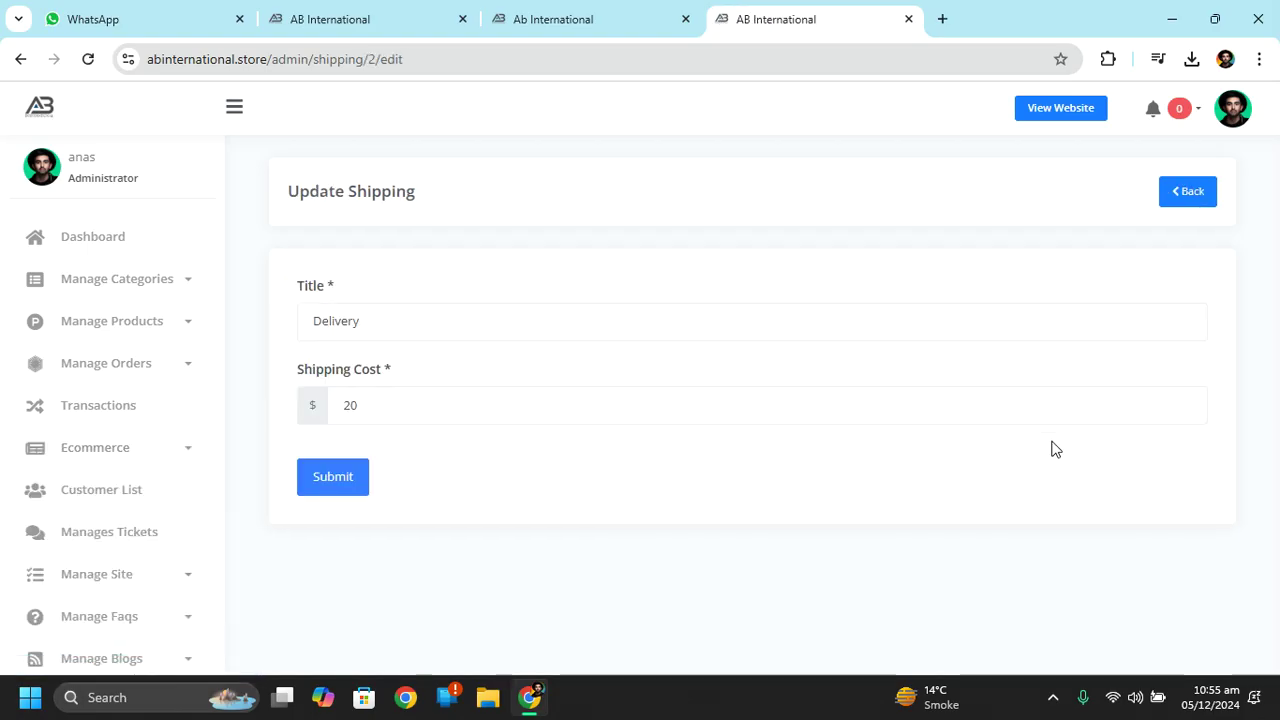
pyautogui.doubleClick(824, 411)
pyautogui.write('300')
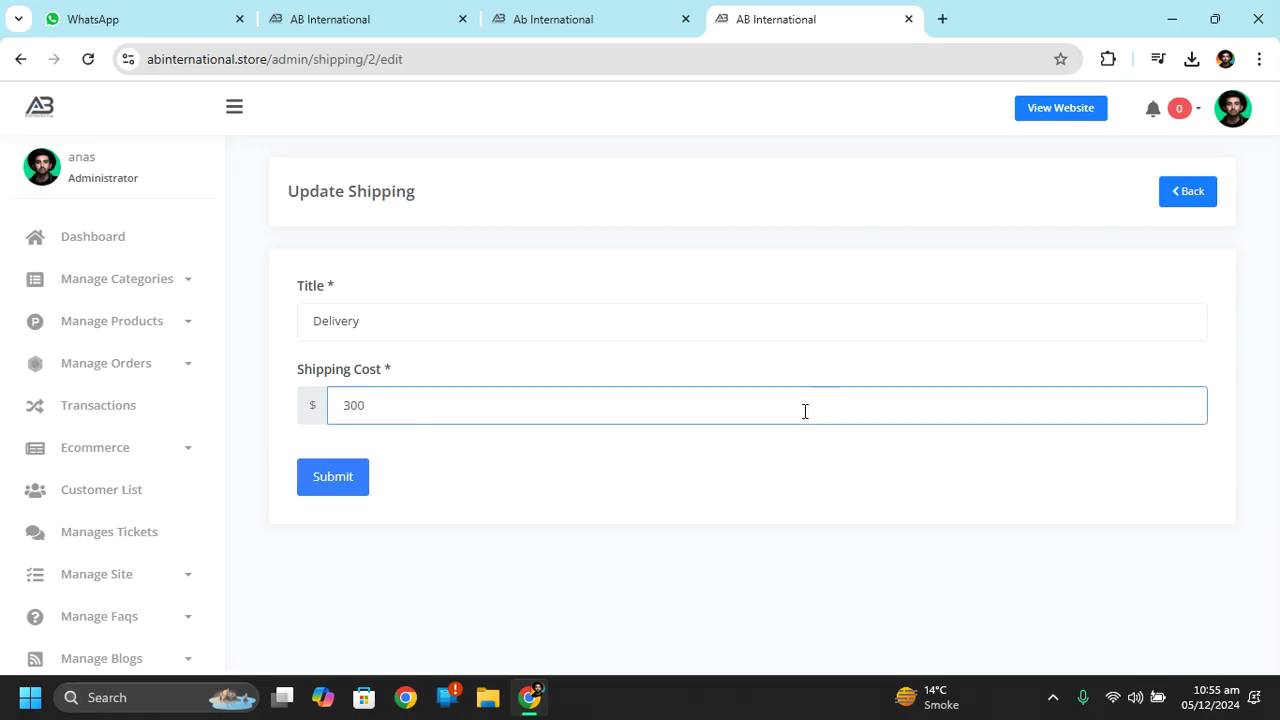
pyautogui.click(342, 480)
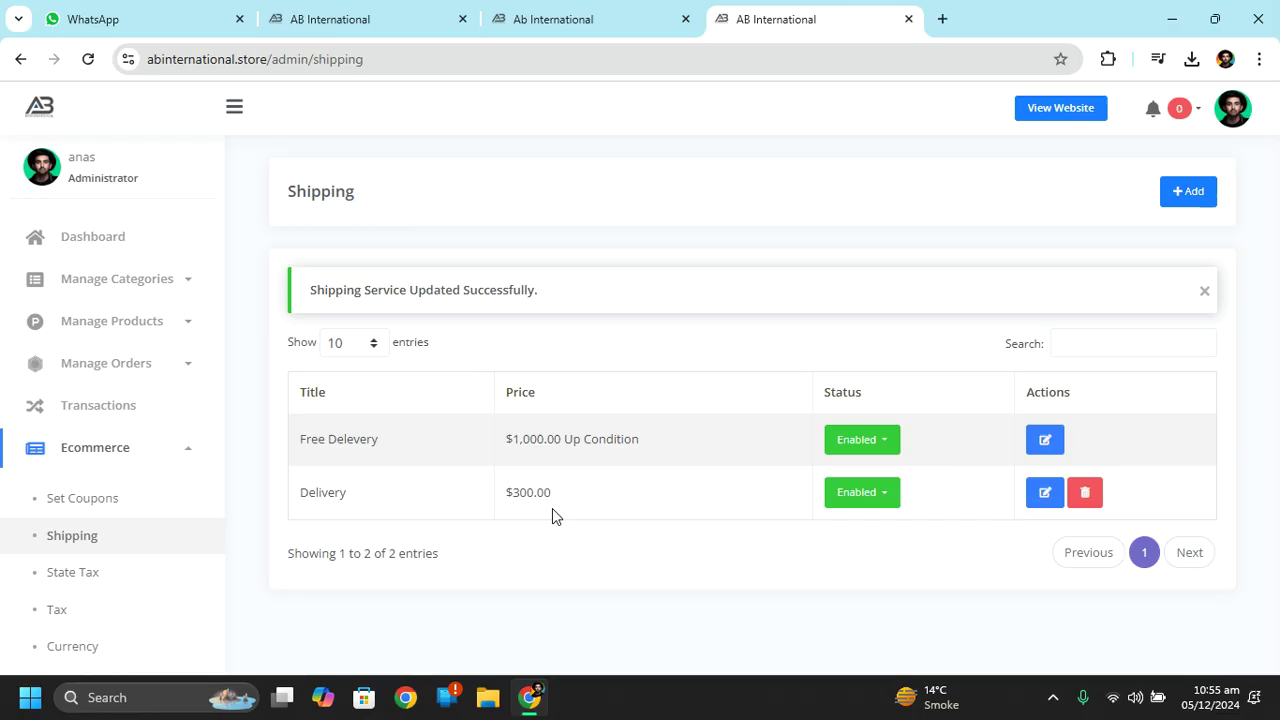
# Raise the Free Delevery minimum order amount from 1000 to 5,000 and save.
pyautogui.click(1044, 441)
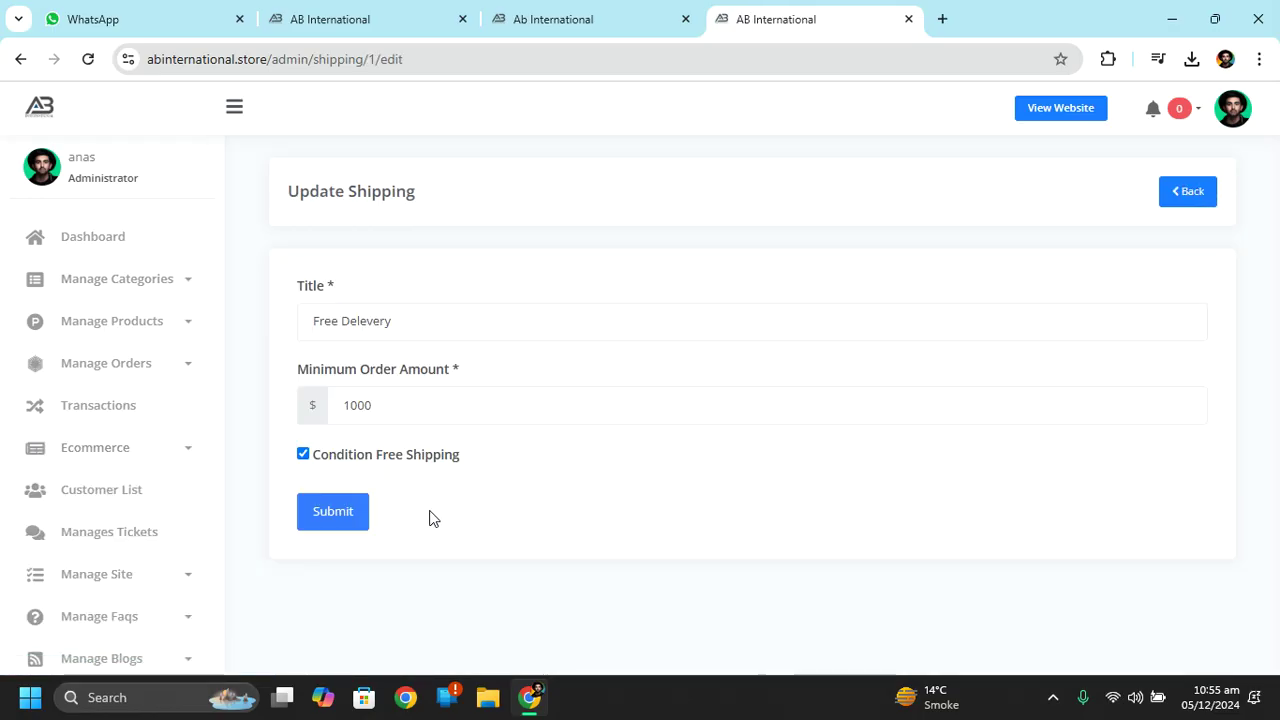
pyautogui.doubleClick(404, 412)
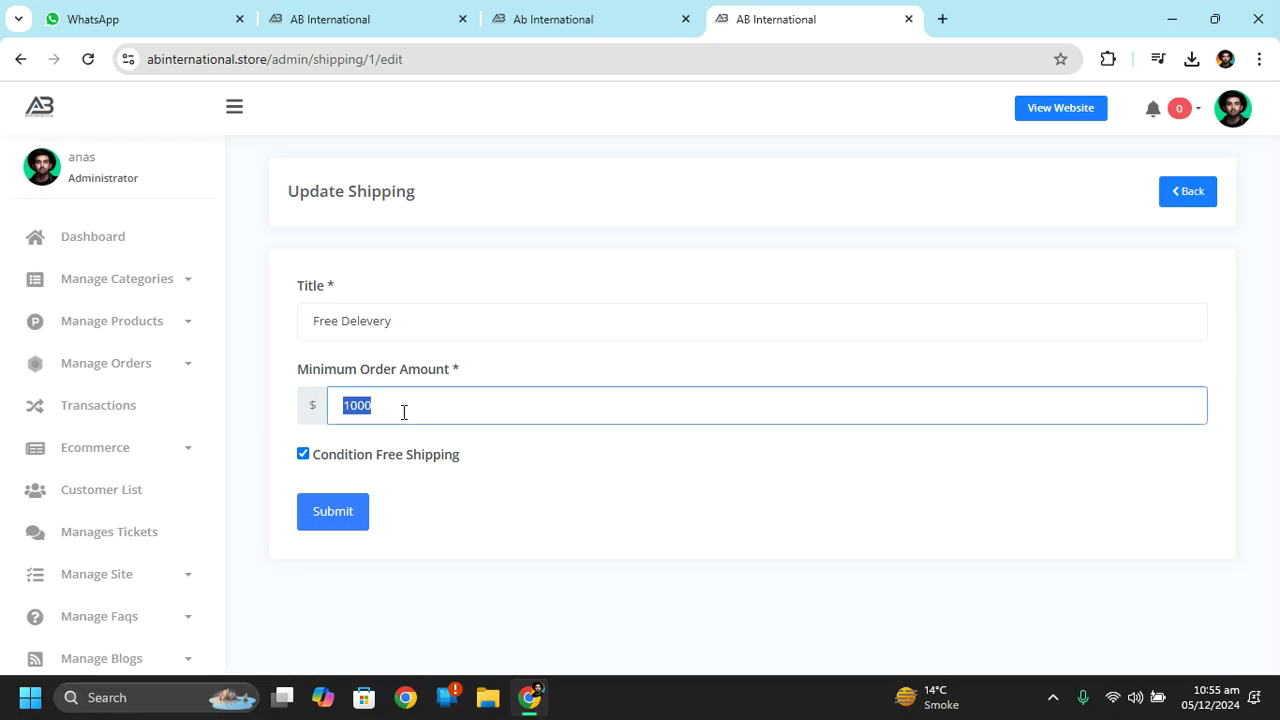
pyautogui.write('5')
pyautogui.click(366, 511)
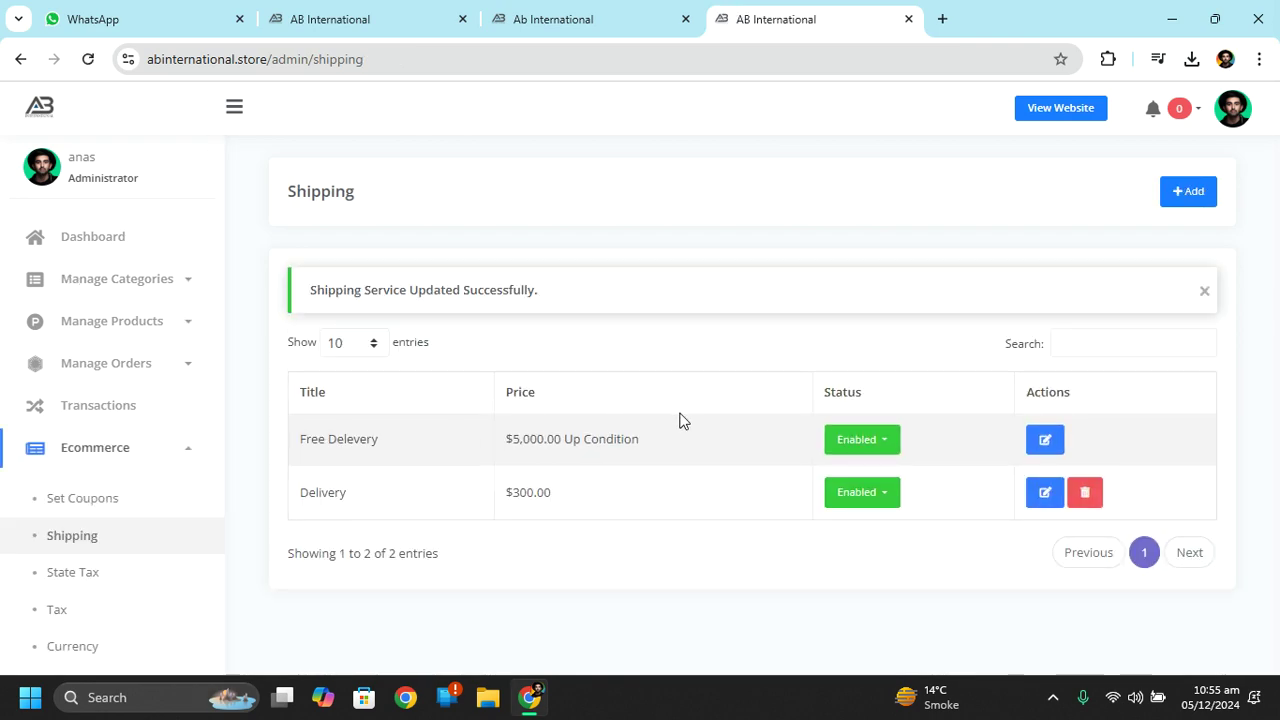
pyautogui.click(83, 578)
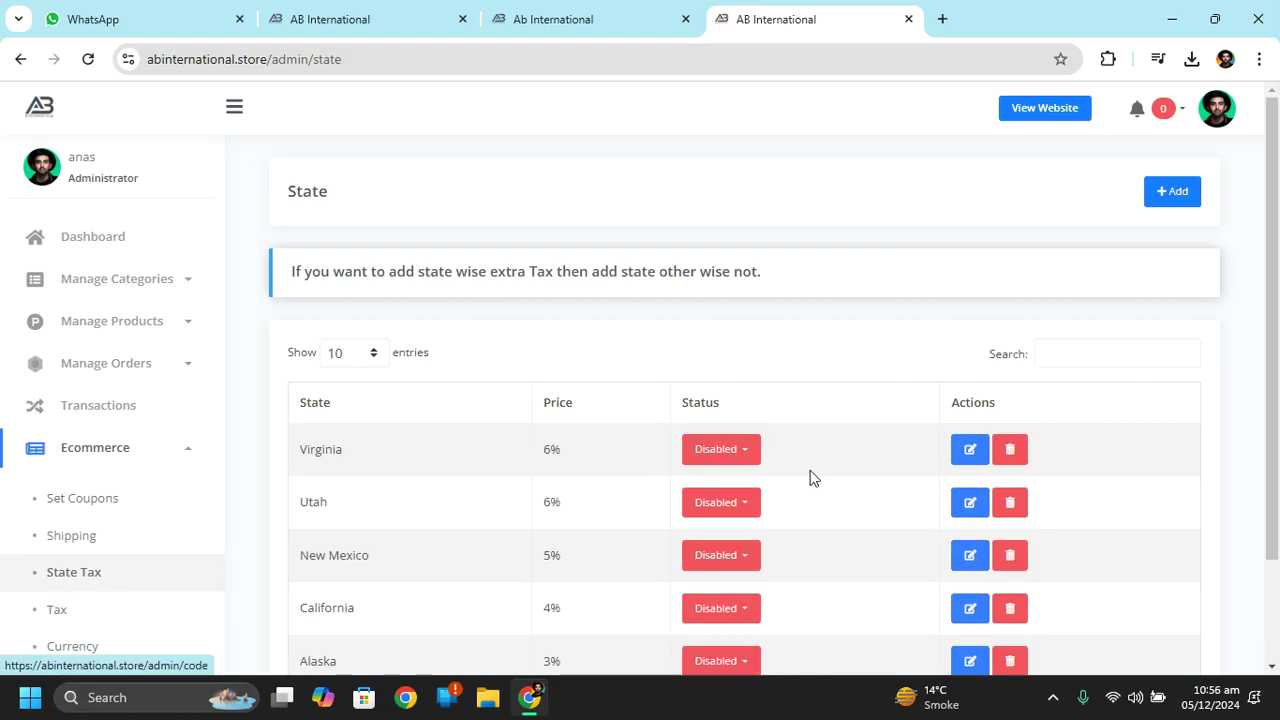
# Look over the State list, then open the Create State form's Name and Price fields.
pyautogui.scroll(-2, 808, 477)
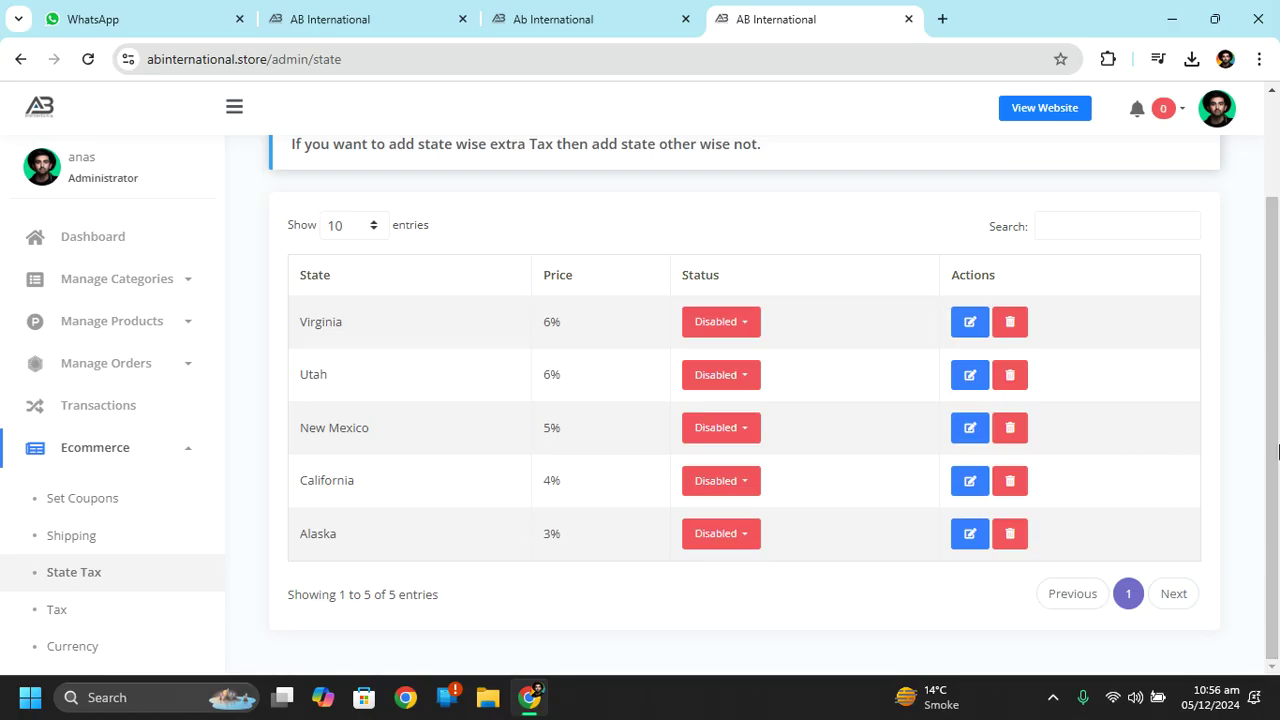
pyautogui.scroll(1, 1278, 386)
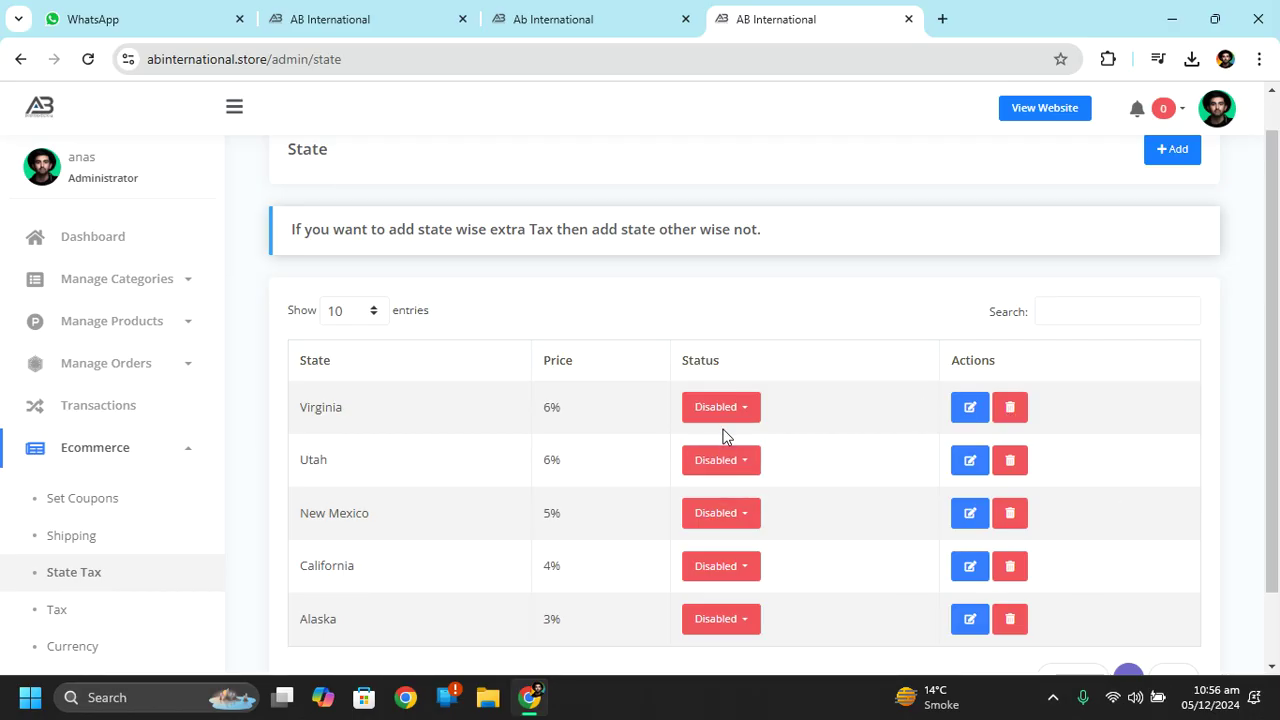
pyautogui.scroll(-2, 1277, 358)
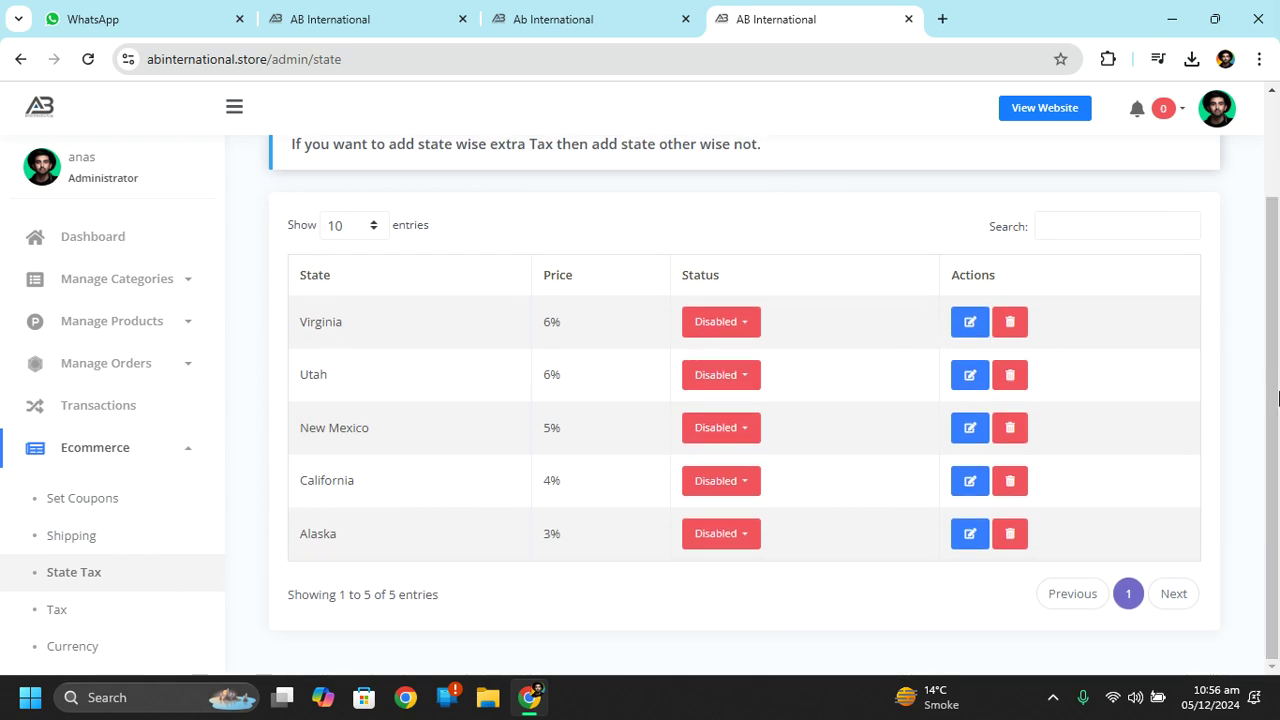
pyautogui.scroll(2, 1278, 398)
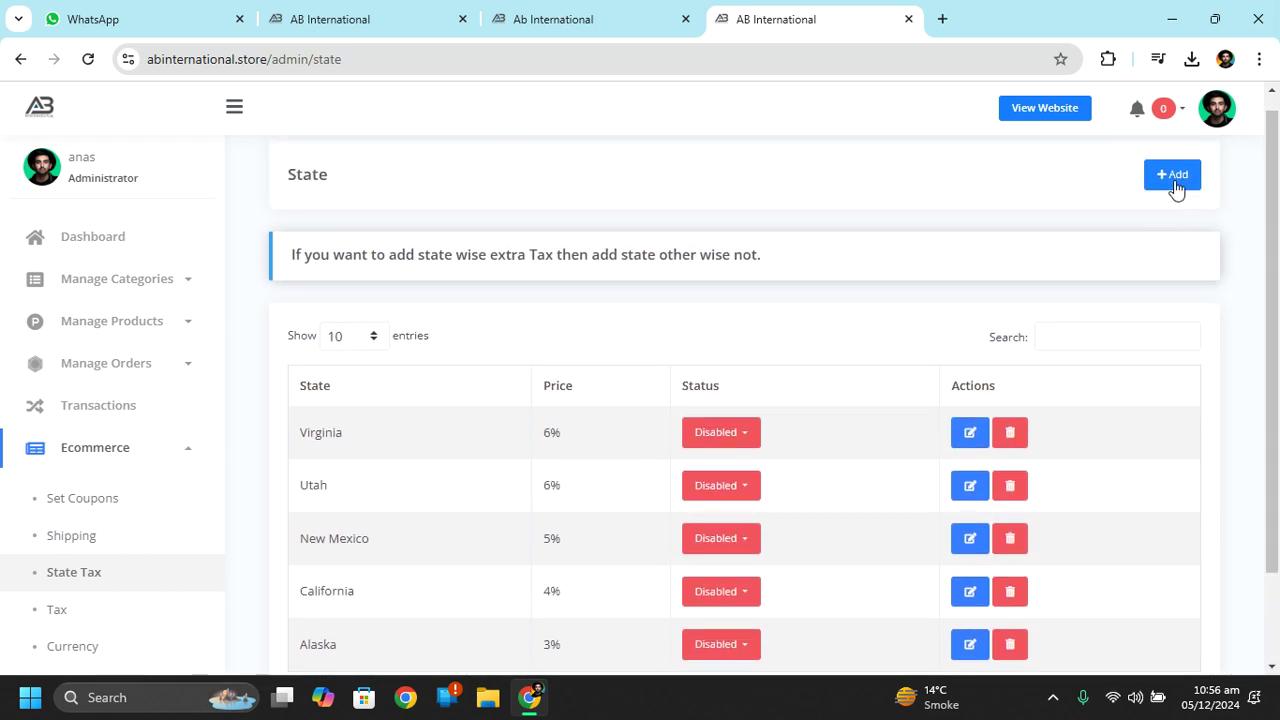
pyautogui.click(1172, 180)
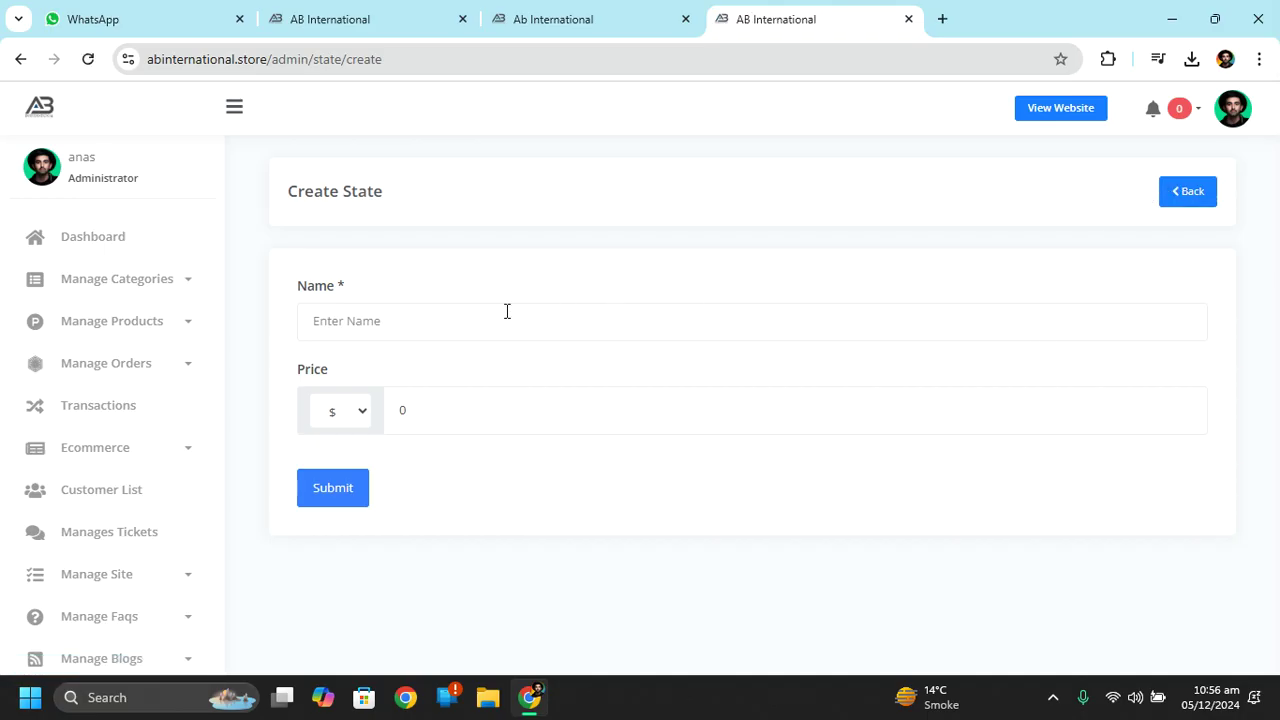
pyautogui.click(506, 311)
pyautogui.click(780, 431)
# Leave the price unit as $, exit the form unsaved, and open the Tax list.
pyautogui.click(343, 428)
pyautogui.click(343, 428)
pyautogui.click(343, 428)
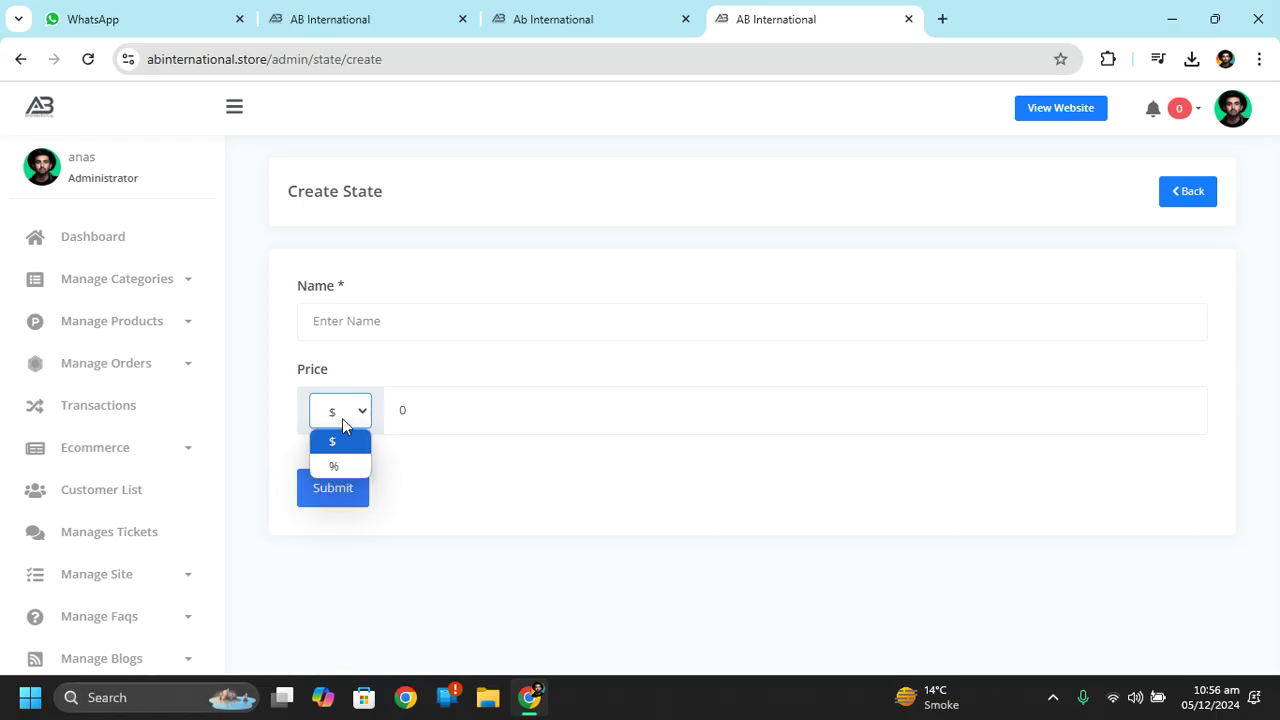
pyautogui.click(343, 425)
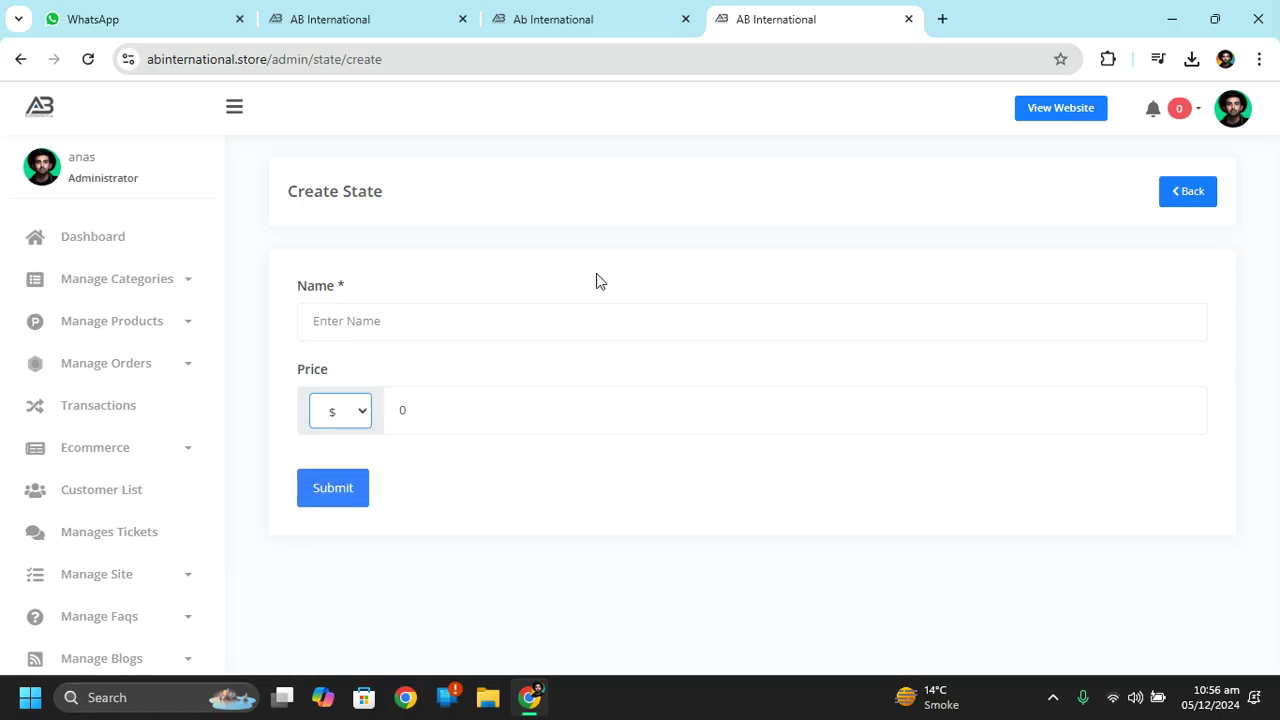
pyautogui.click(16, 60)
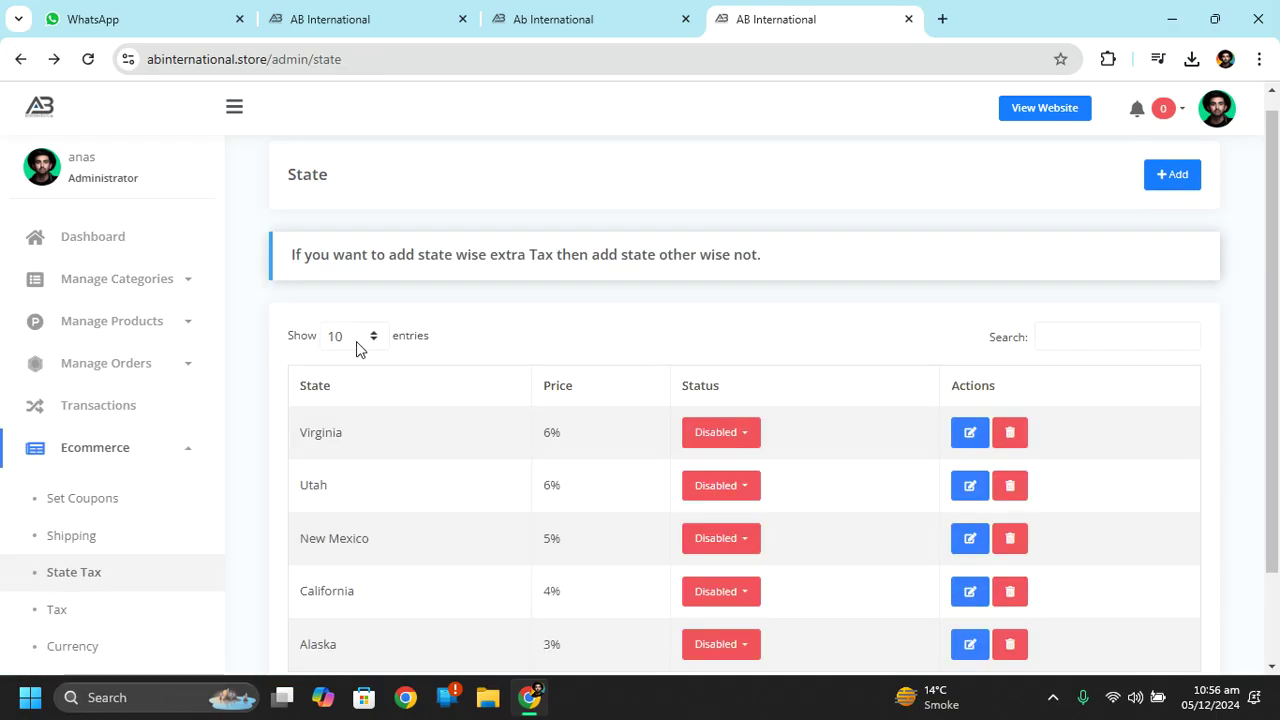
pyautogui.click(80, 613)
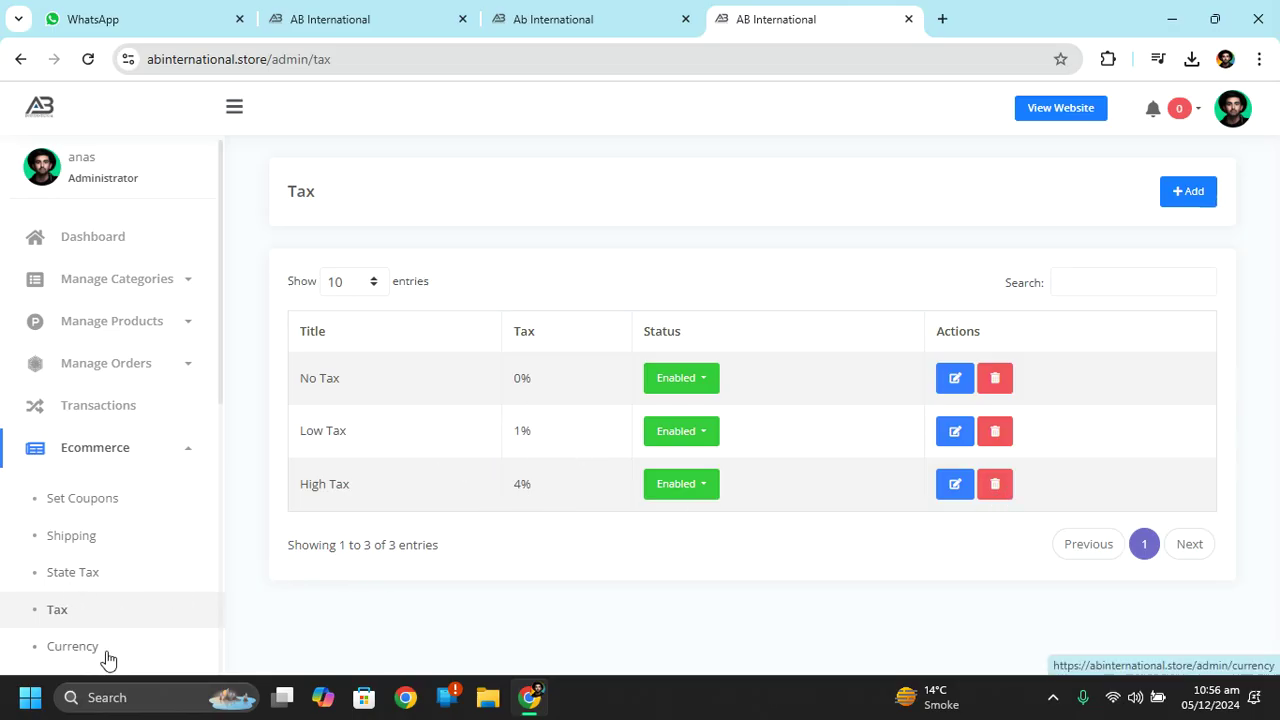
# Delete the NGN, BDT and INR currencies, leaving only EUR and USD.
pyautogui.moveTo(220, 388); pyautogui.dragTo(220, 486)
pyautogui.click(103, 451)
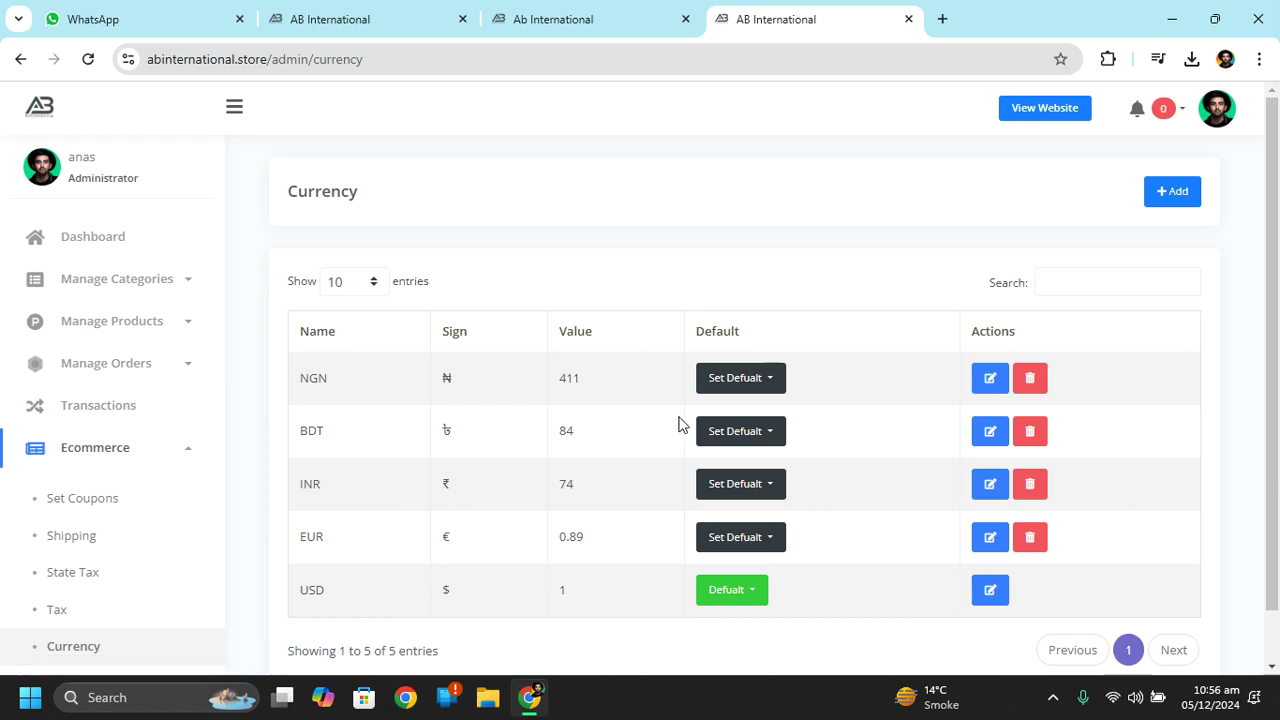
pyautogui.click(1018, 388)
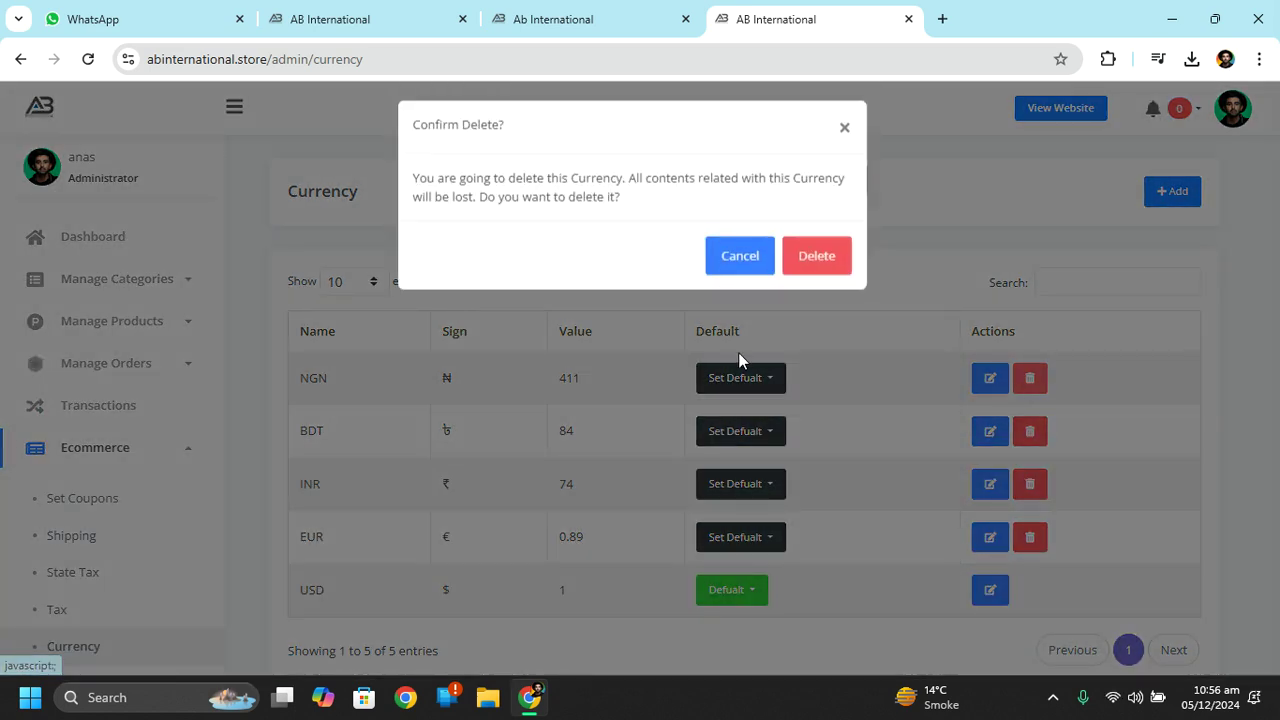
pyautogui.click(817, 265)
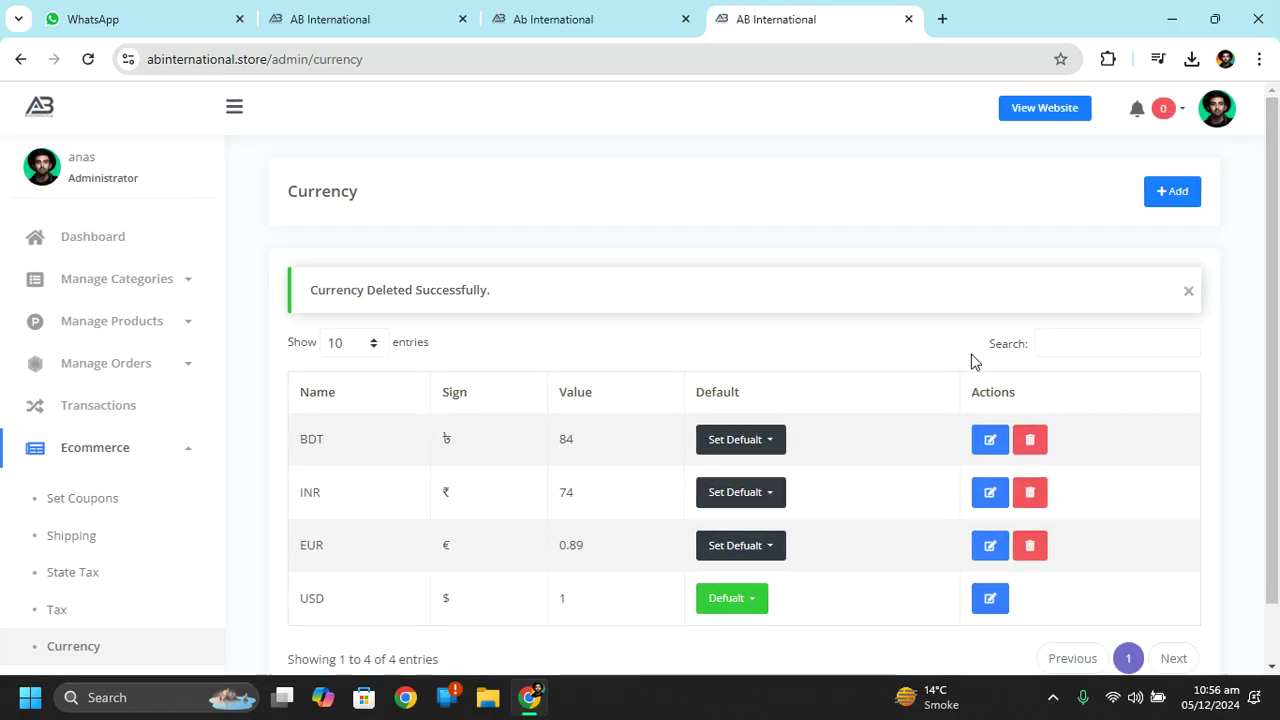
pyautogui.click(1030, 440)
pyautogui.click(846, 266)
pyautogui.click(1030, 442)
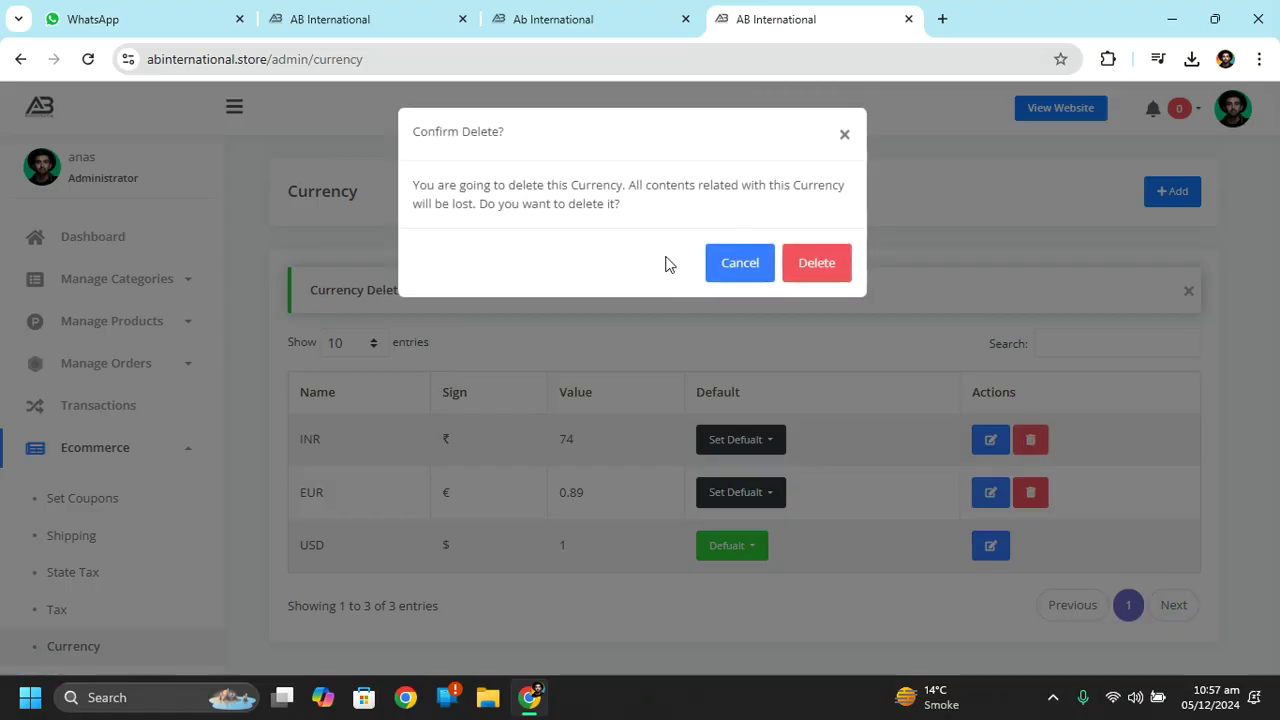
pyautogui.click(835, 285)
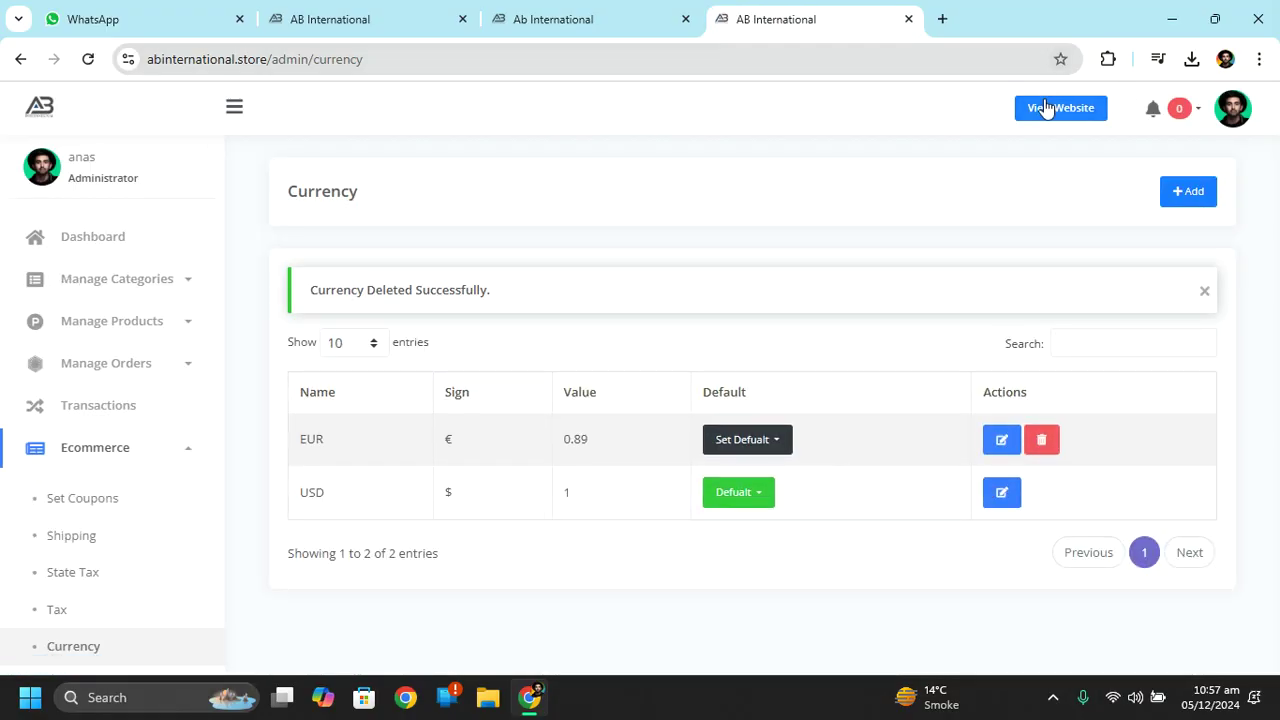
# Open the storefront in a new tab and dismiss its subscribe popup.
pyautogui.click(1046, 108)
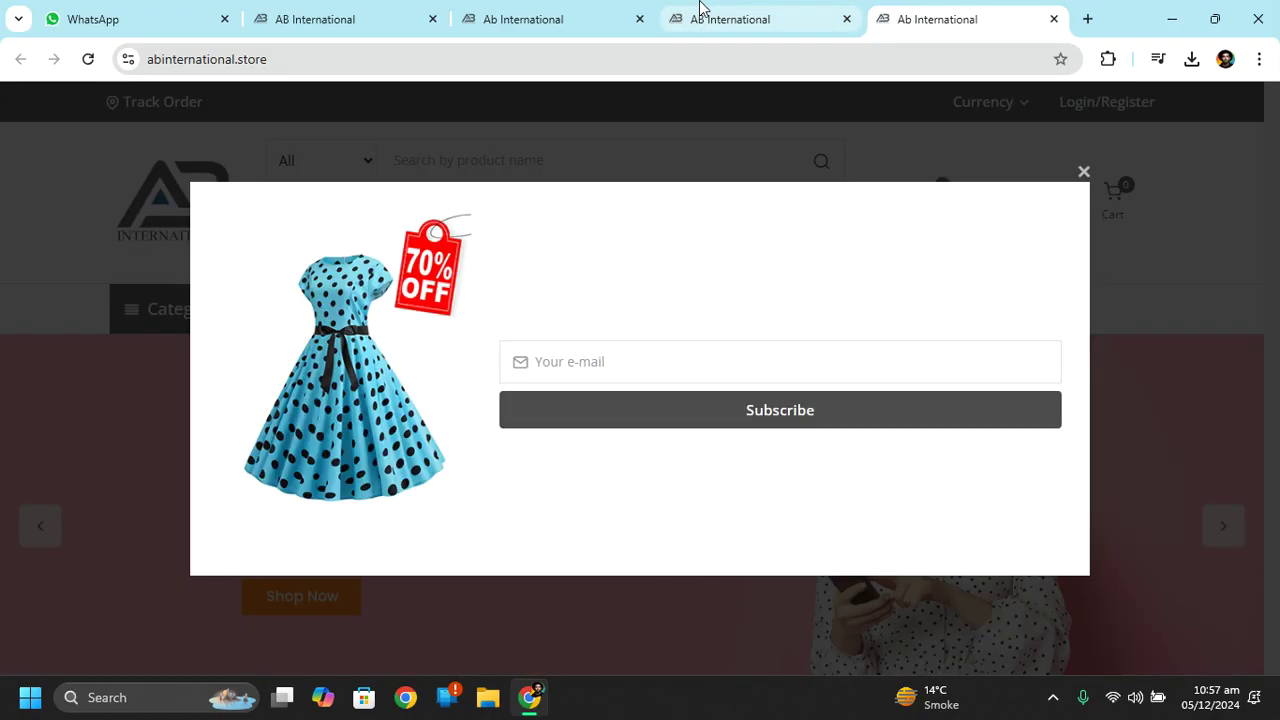
pyautogui.click(700, 12)
pyautogui.click(926, 14)
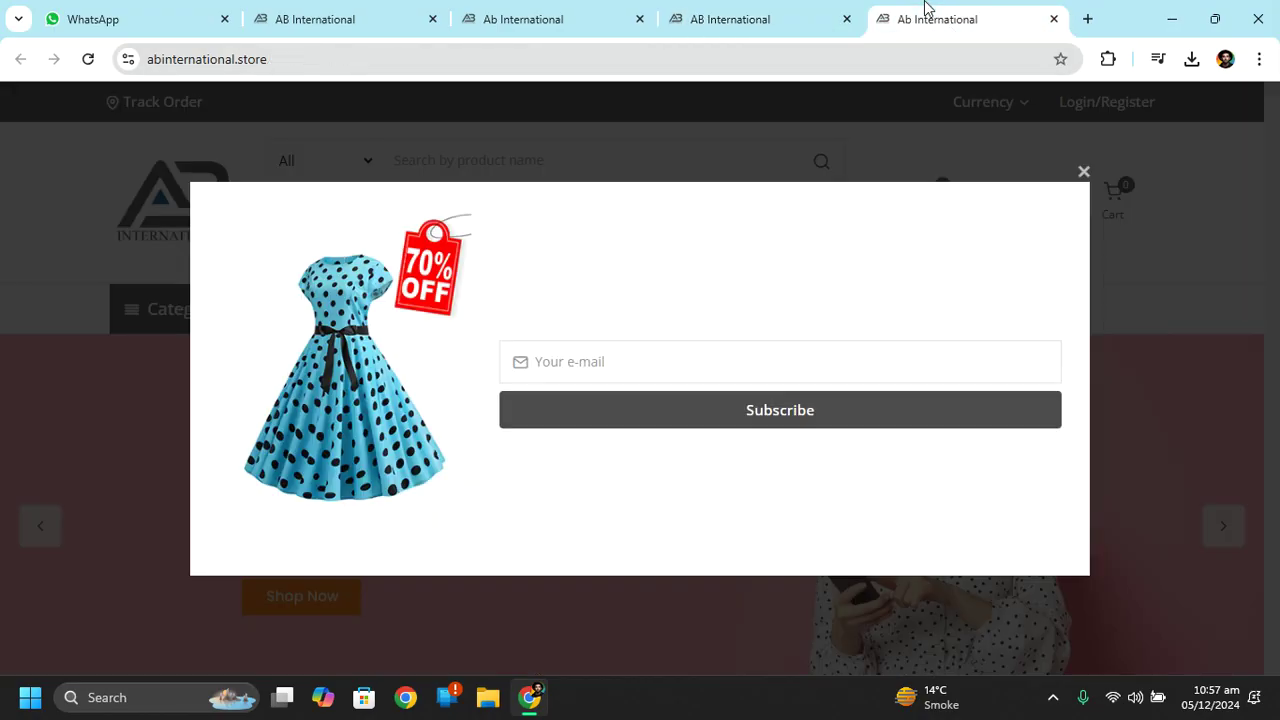
pyautogui.click(1083, 172)
pyautogui.moveTo(995, 110)
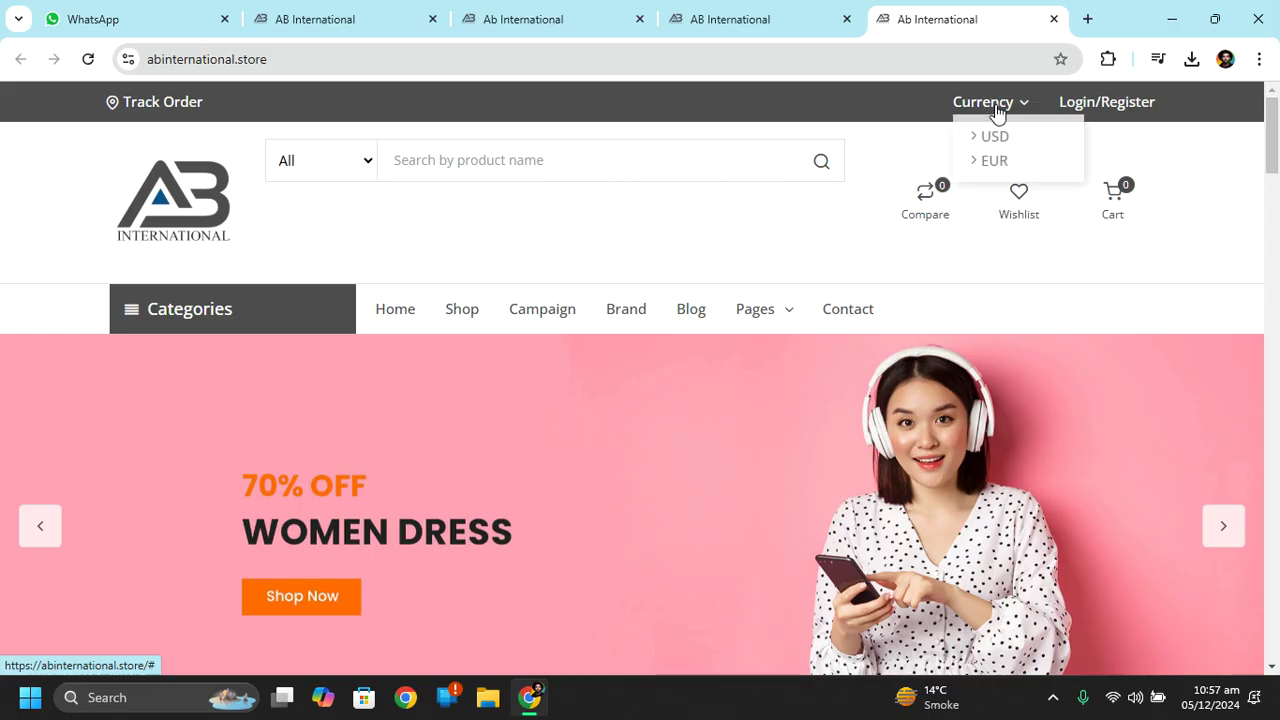
# Choose EUR as the storefront currency and check prices like €1,212.90 joggers and €34.71 polo.
pyautogui.click(990, 170)
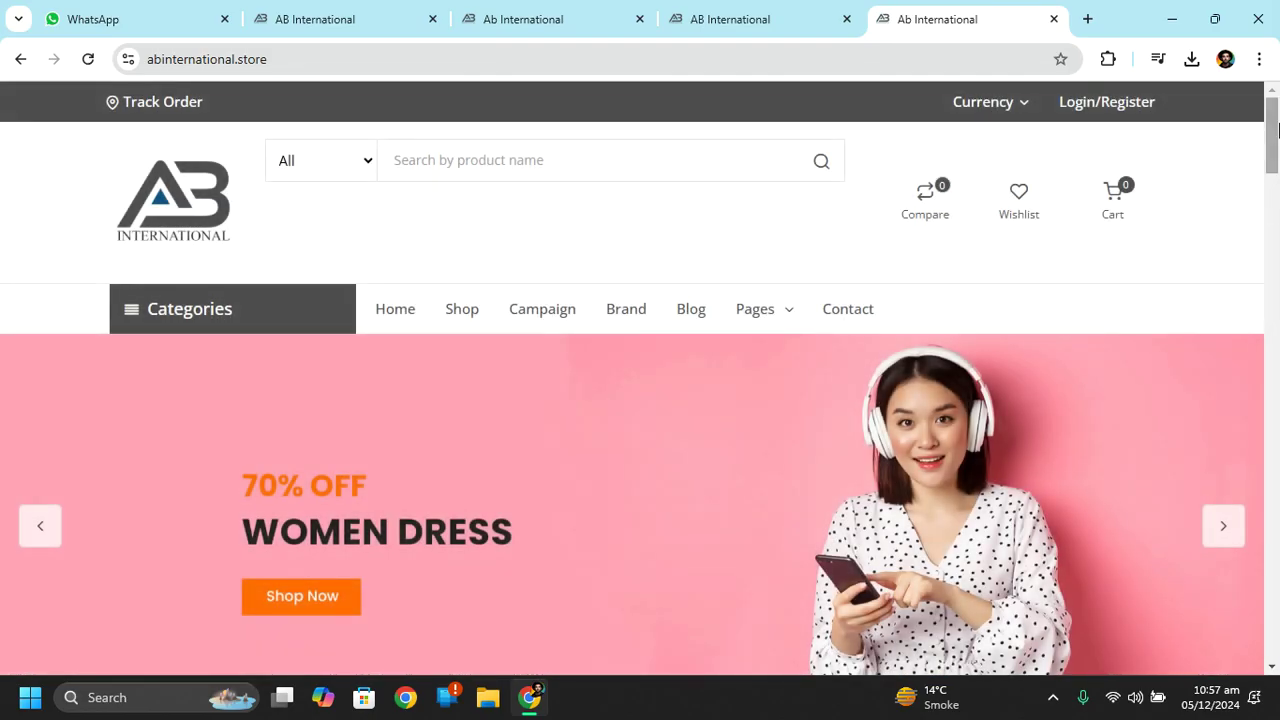
pyautogui.scroll(-2, 1276, 150)
pyautogui.moveTo(1276, 150); pyautogui.dragTo(1276, 398)
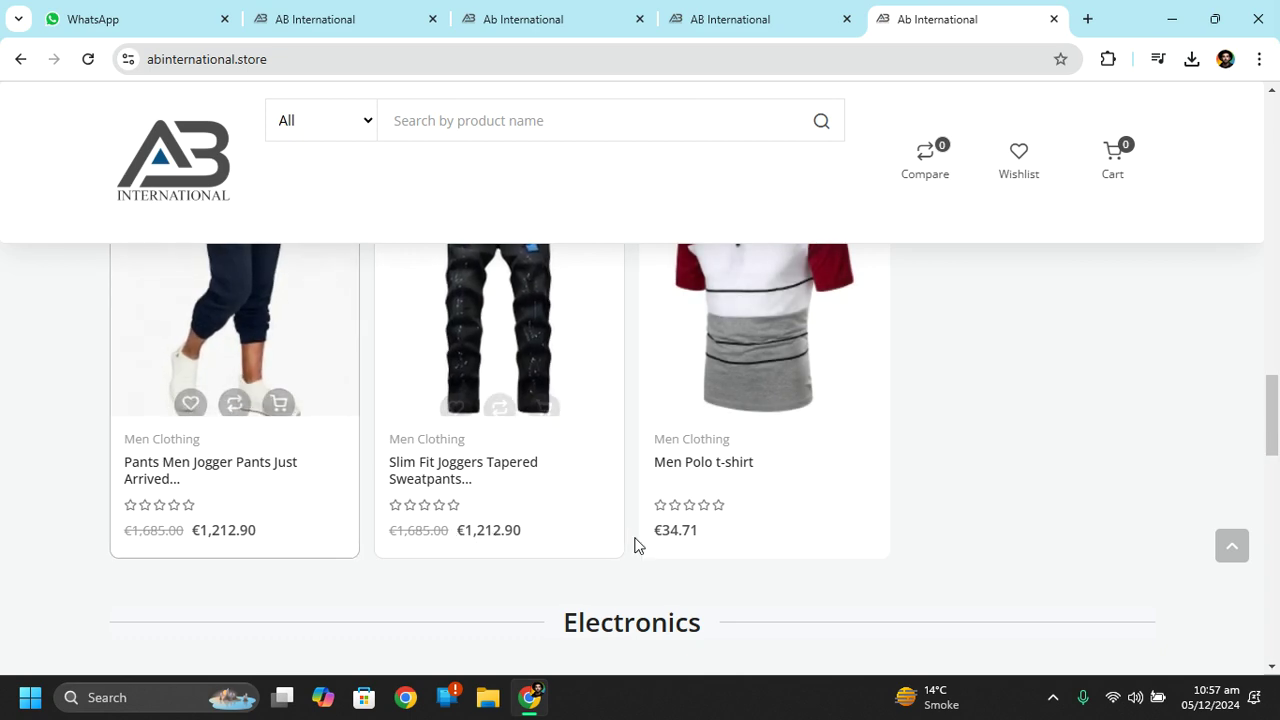
# Delete the EUR currency in admin, then reload the storefront to see the 'No query results' error.
pyautogui.click(768, 12)
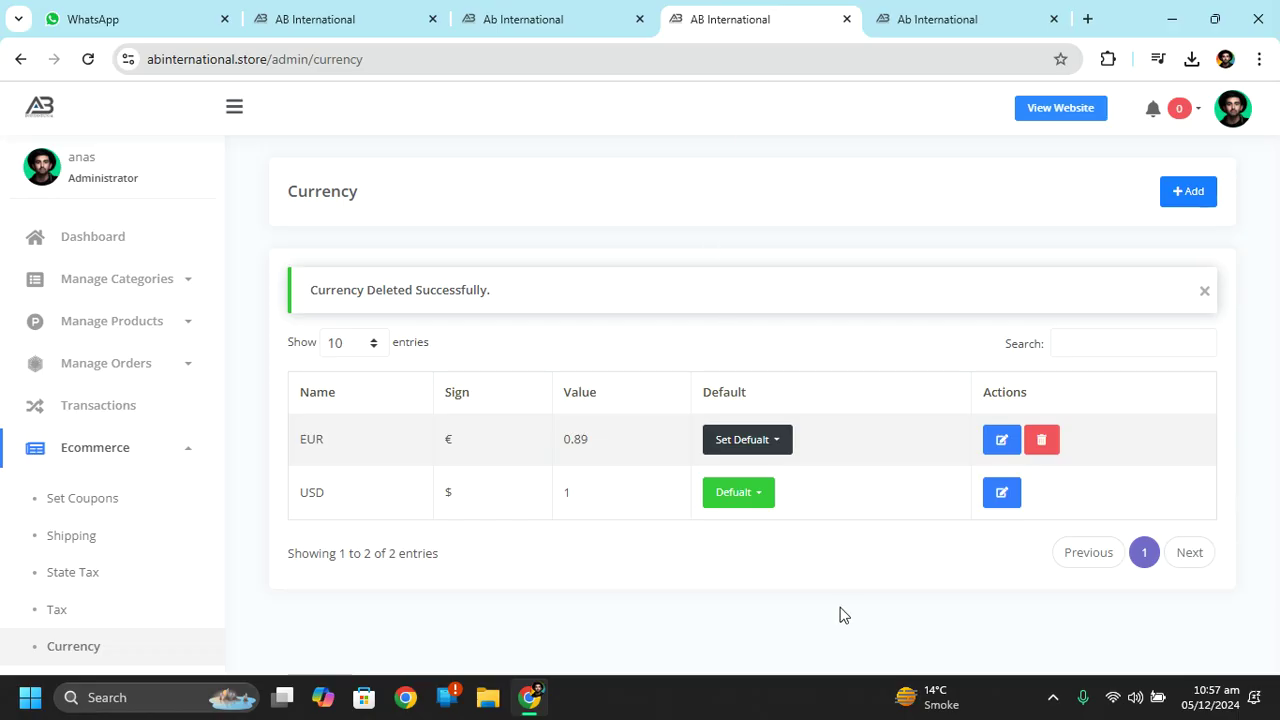
pyautogui.click(1041, 439)
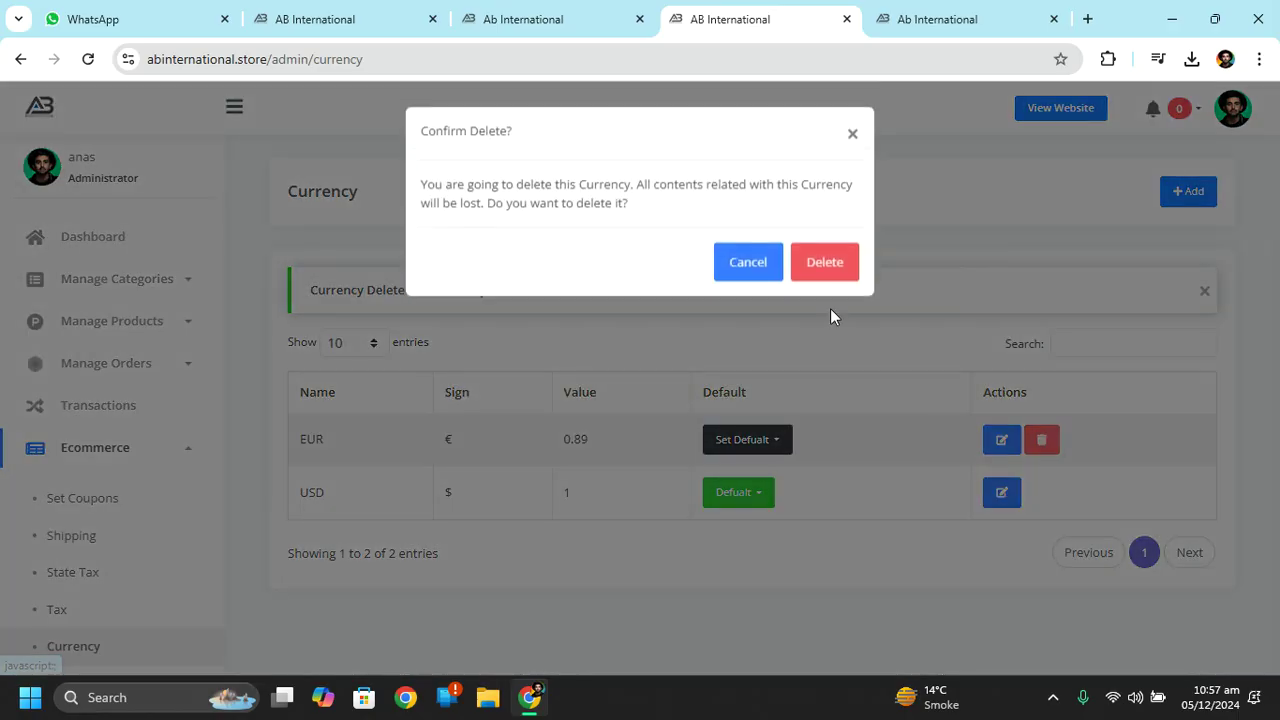
pyautogui.click(837, 271)
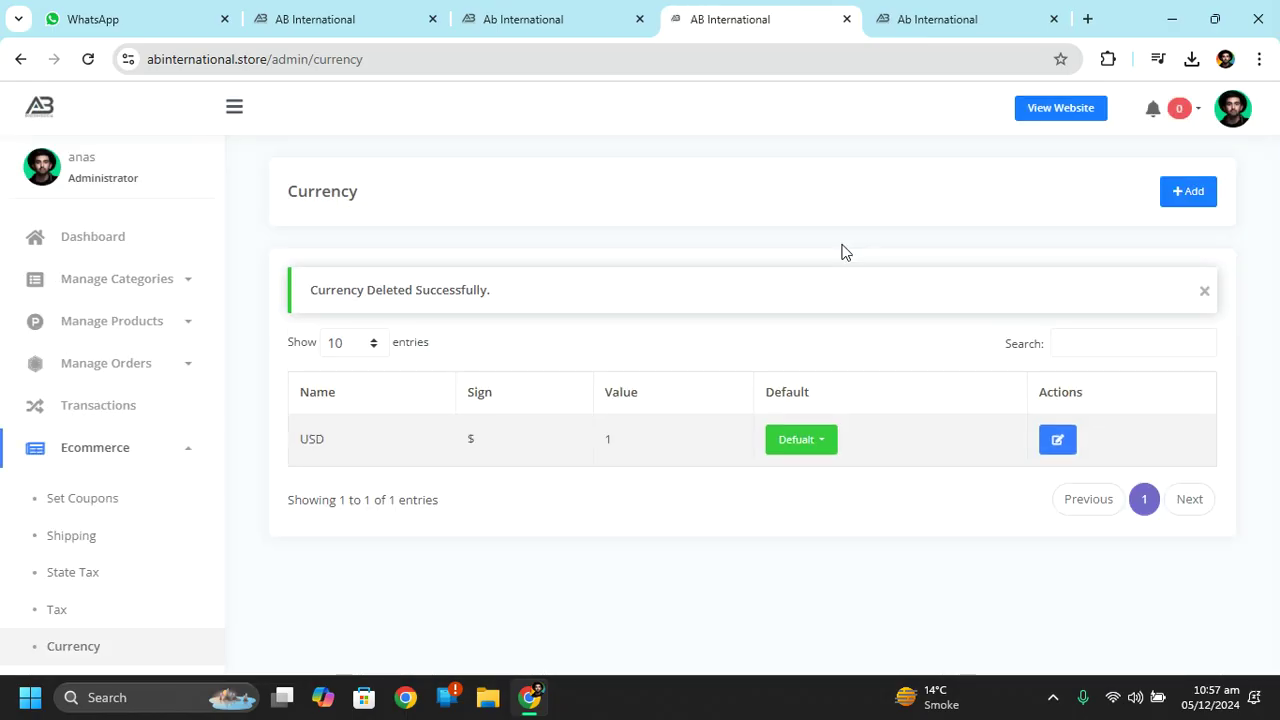
pyautogui.click(945, 15)
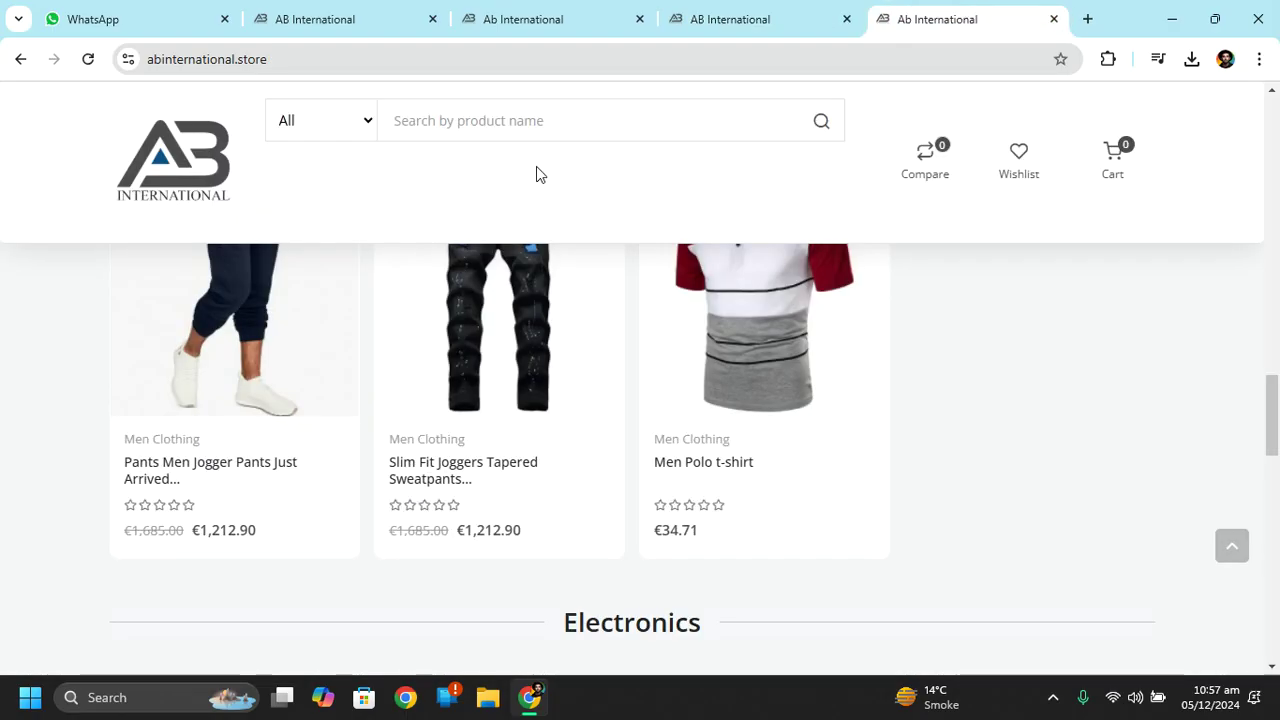
pyautogui.click(88, 59)
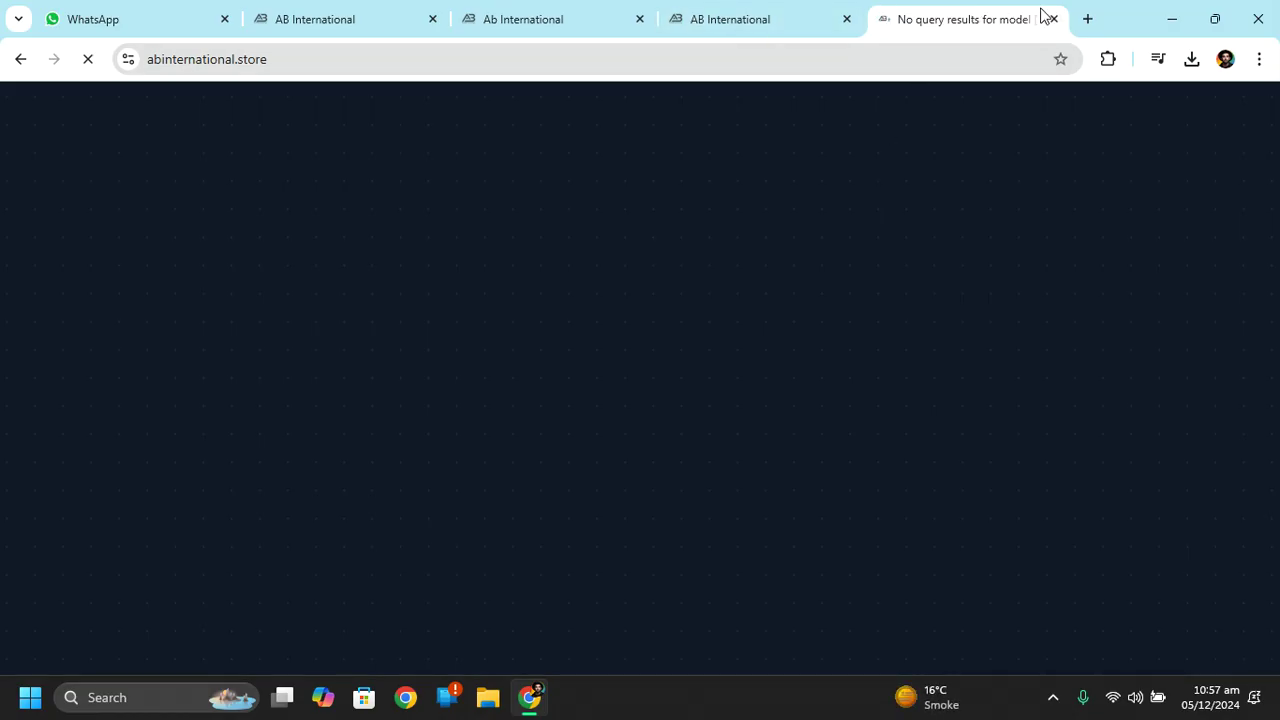
# Check USD's Default option, reopen the storefront twice closing each error tab, then open an incognito window.
pyautogui.click(1053, 19)
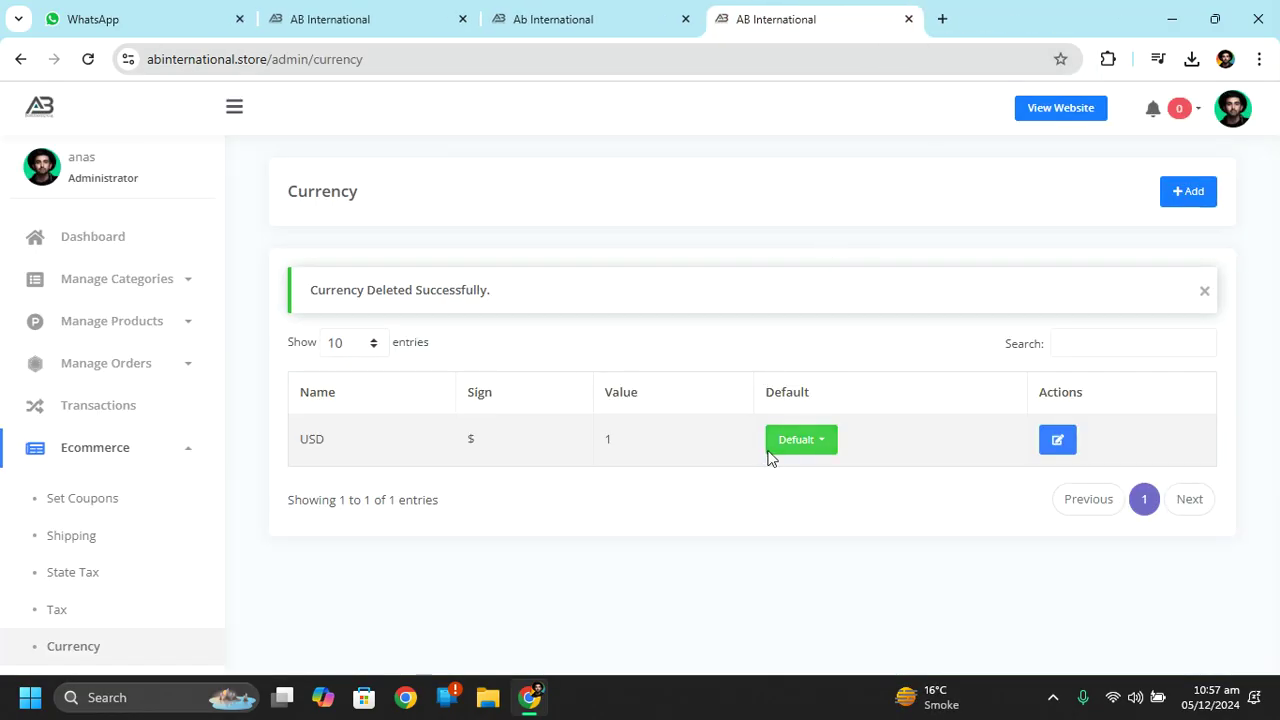
pyautogui.click(800, 441)
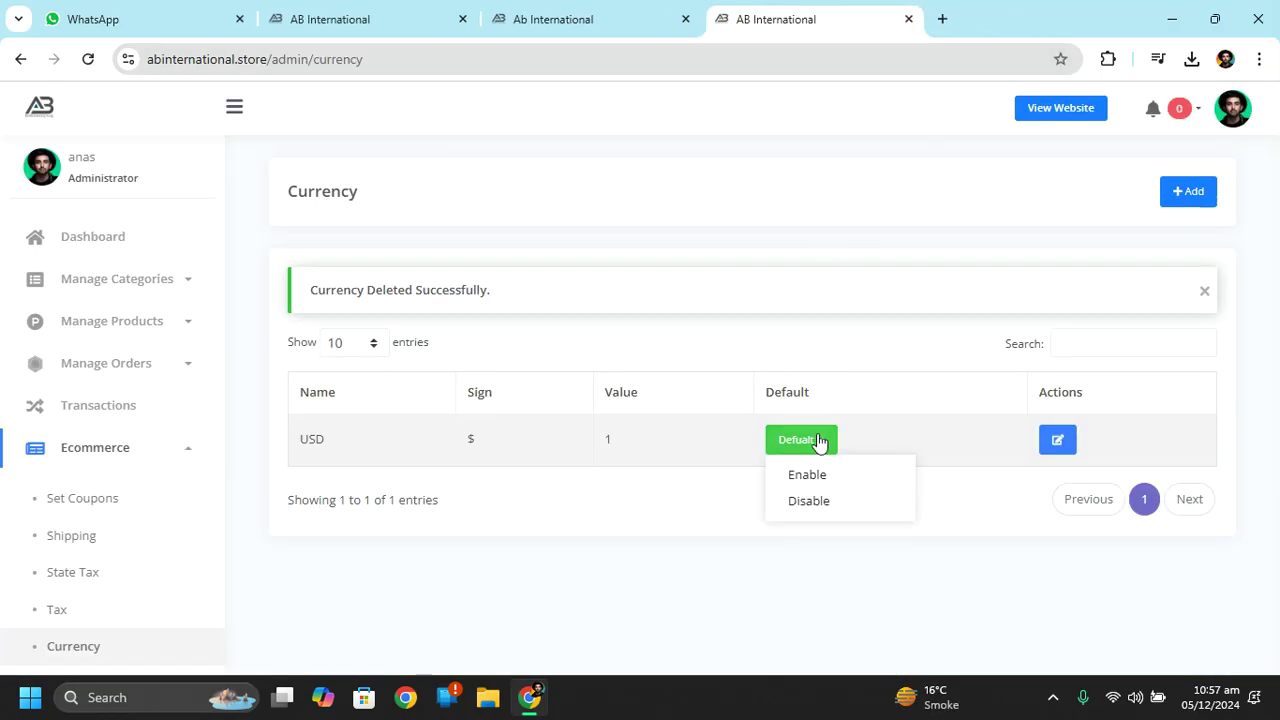
pyautogui.click(1027, 121)
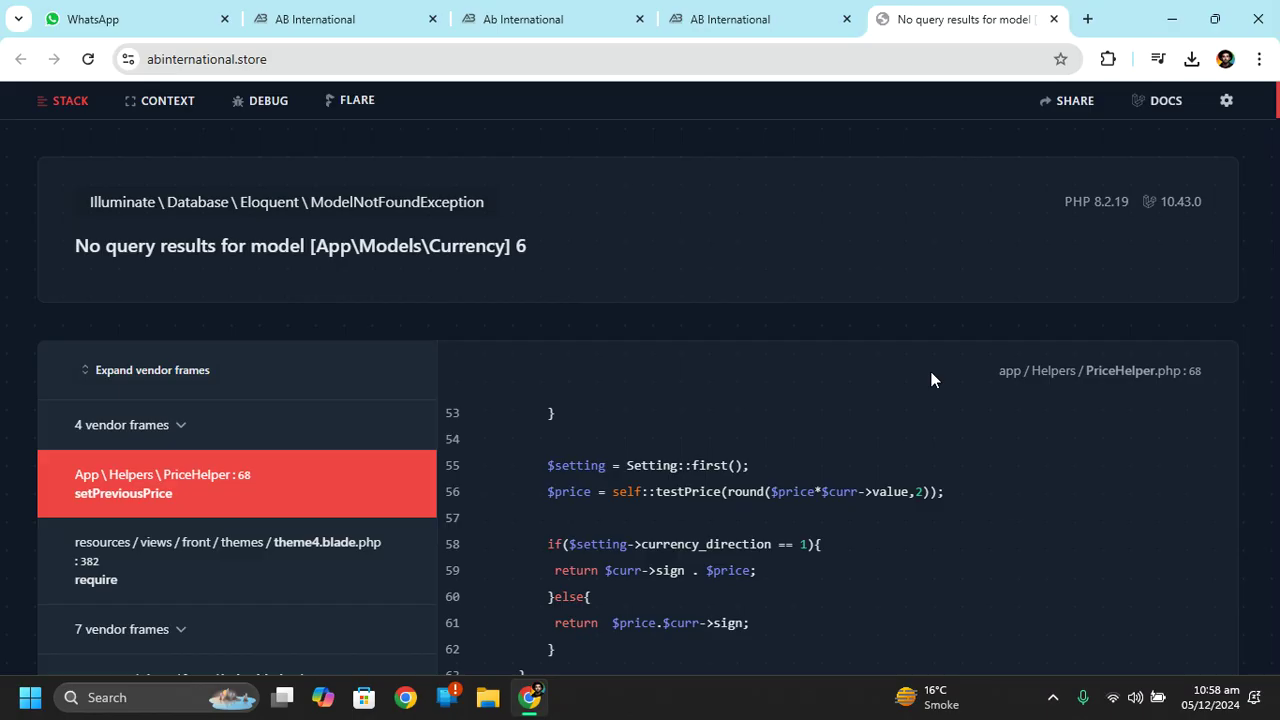
pyautogui.hotkey('ctrl', 'w')
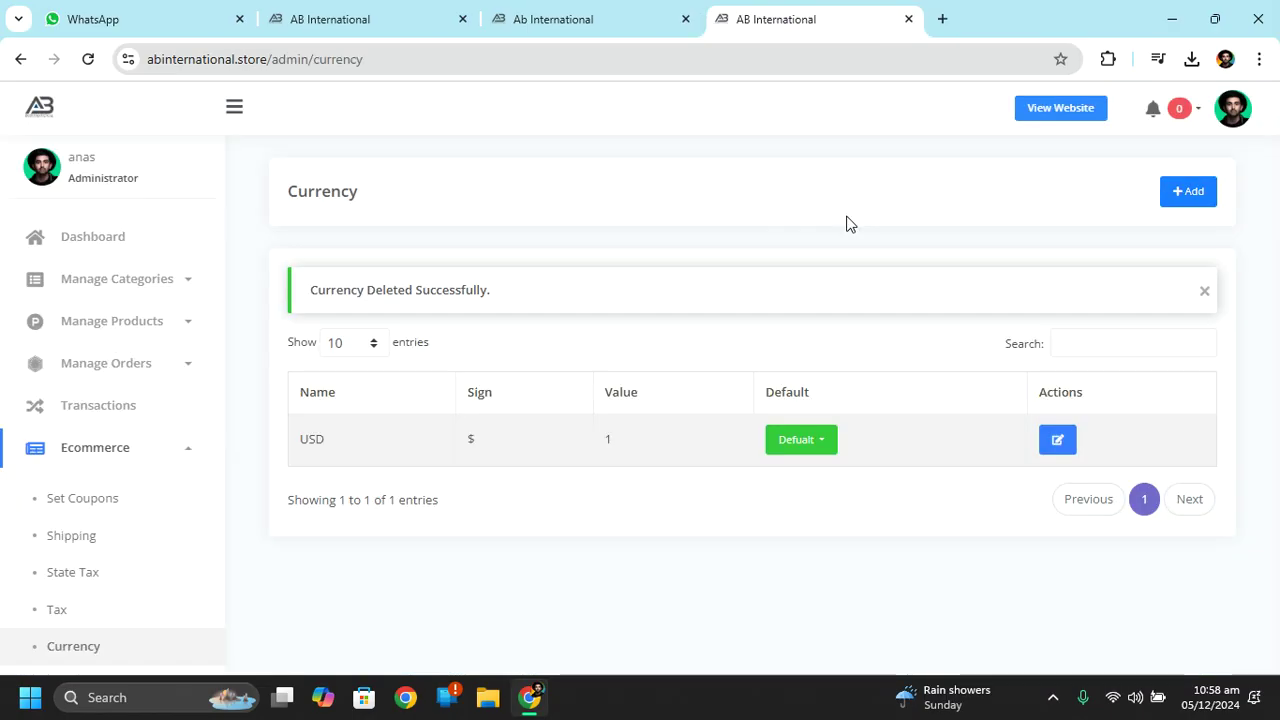
pyautogui.click(1058, 109)
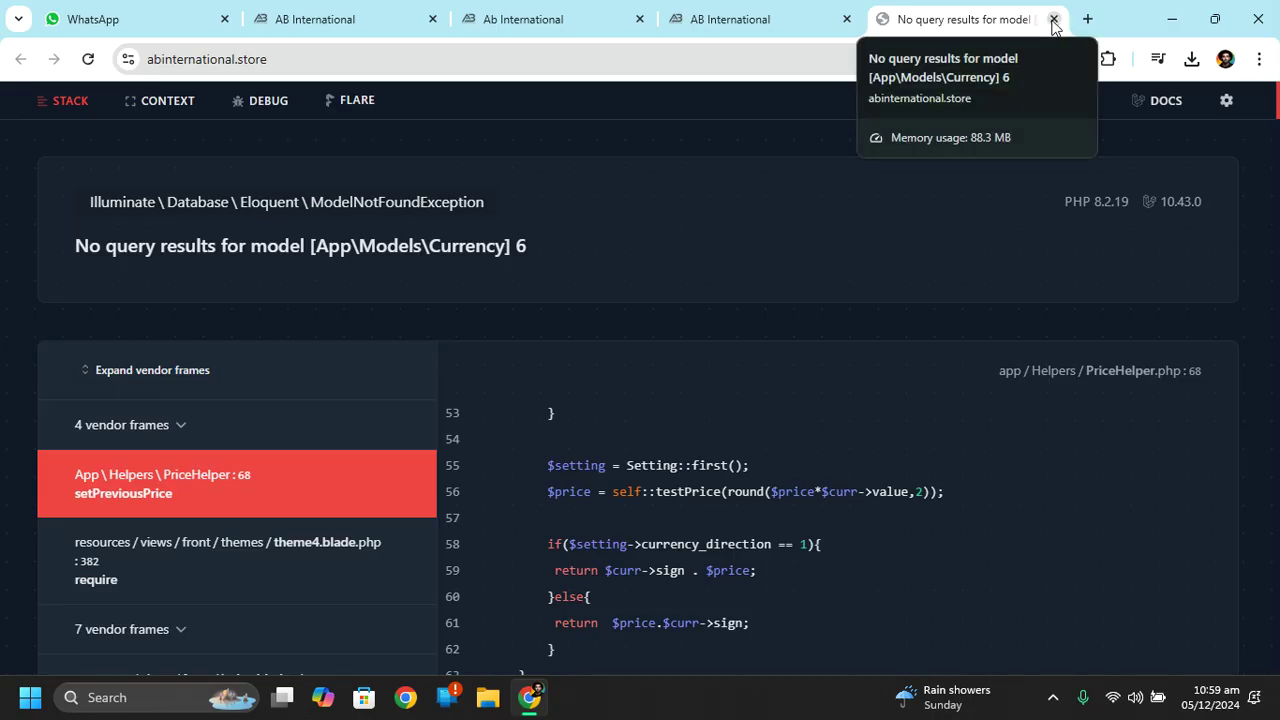
pyautogui.click(1053, 19)
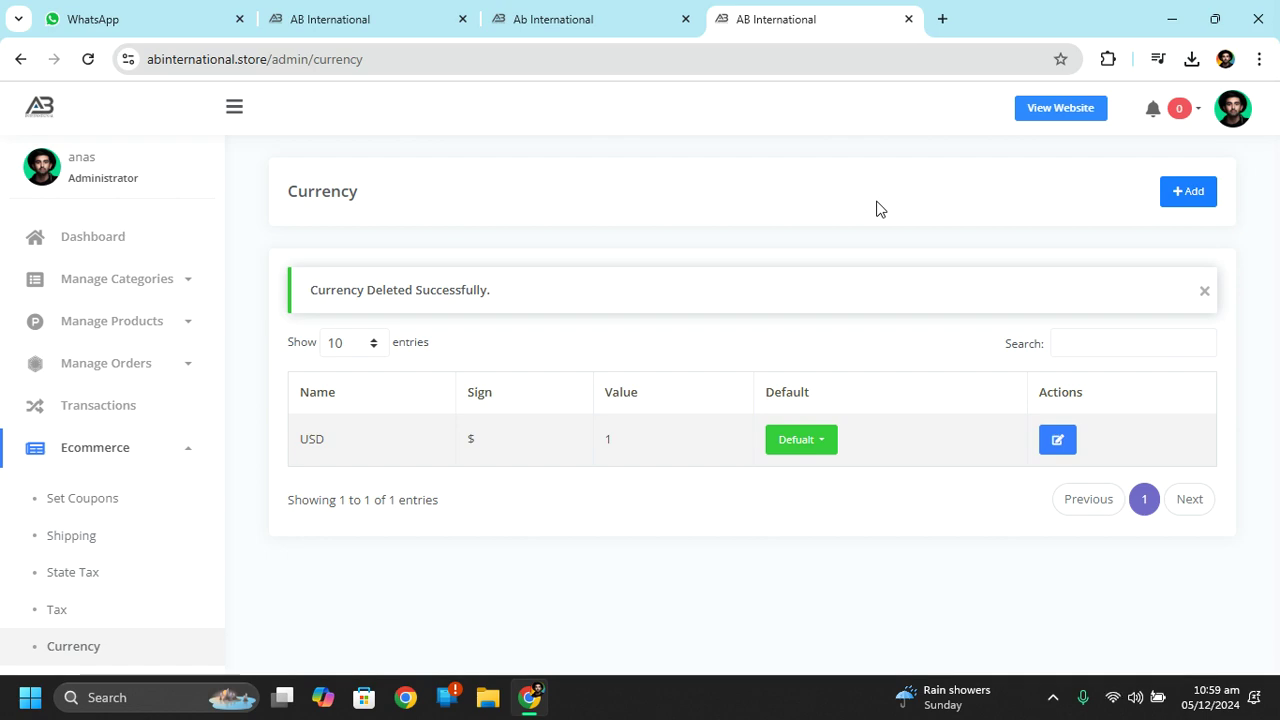
pyautogui.hotkey('ctrl', 'shift', 'n')
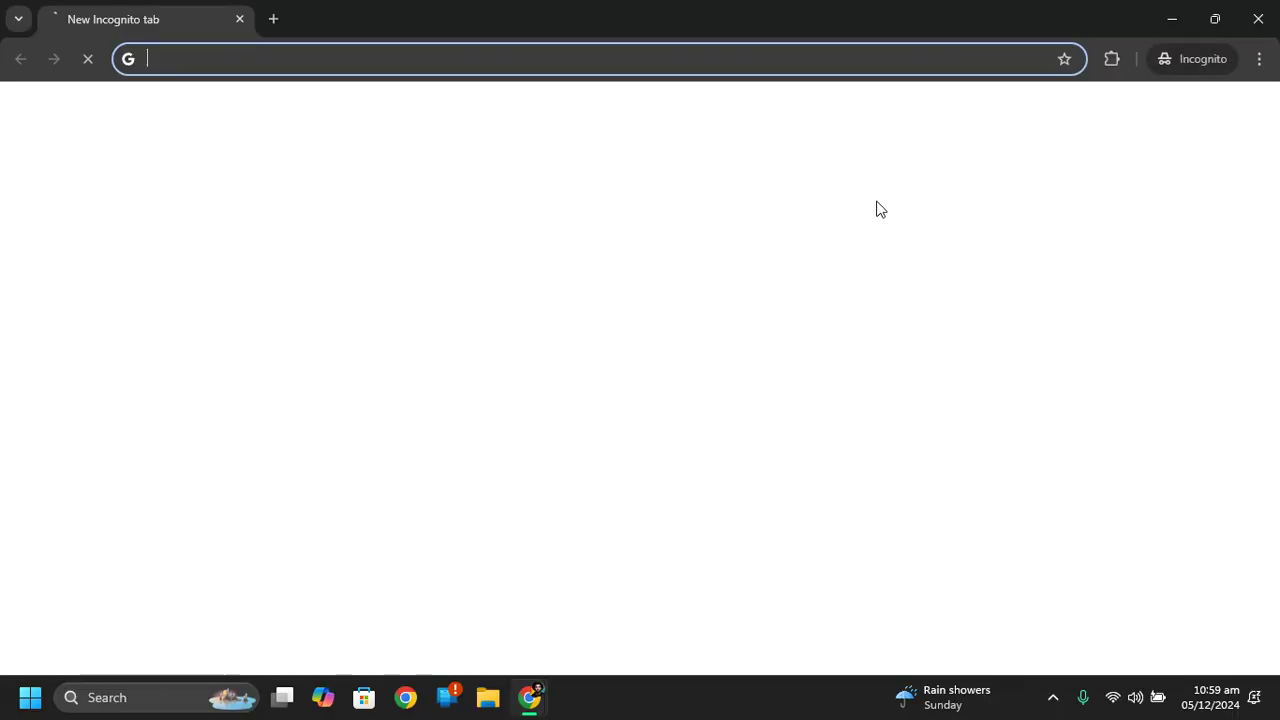
# Load the pasted storefront address in the private window and bring that window to the front.
pyautogui.write('https://abinternational.store/')
pyautogui.press('Return')
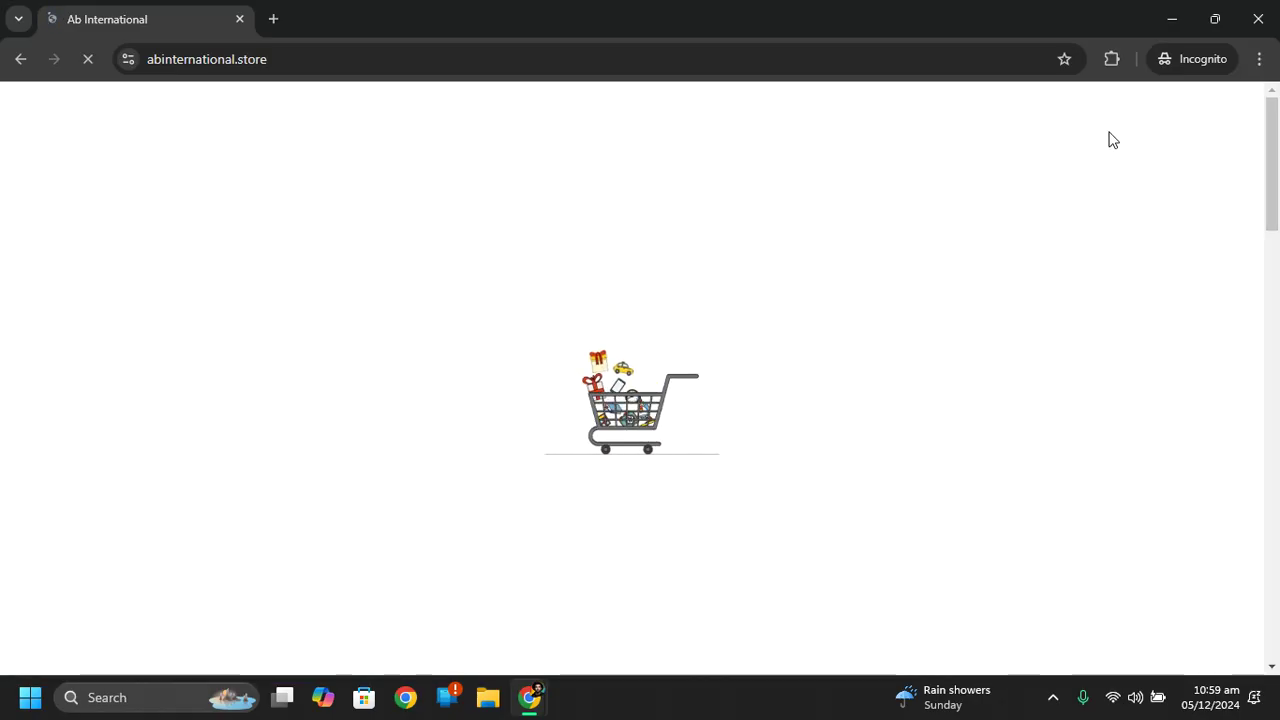
pyautogui.click(1171, 18)
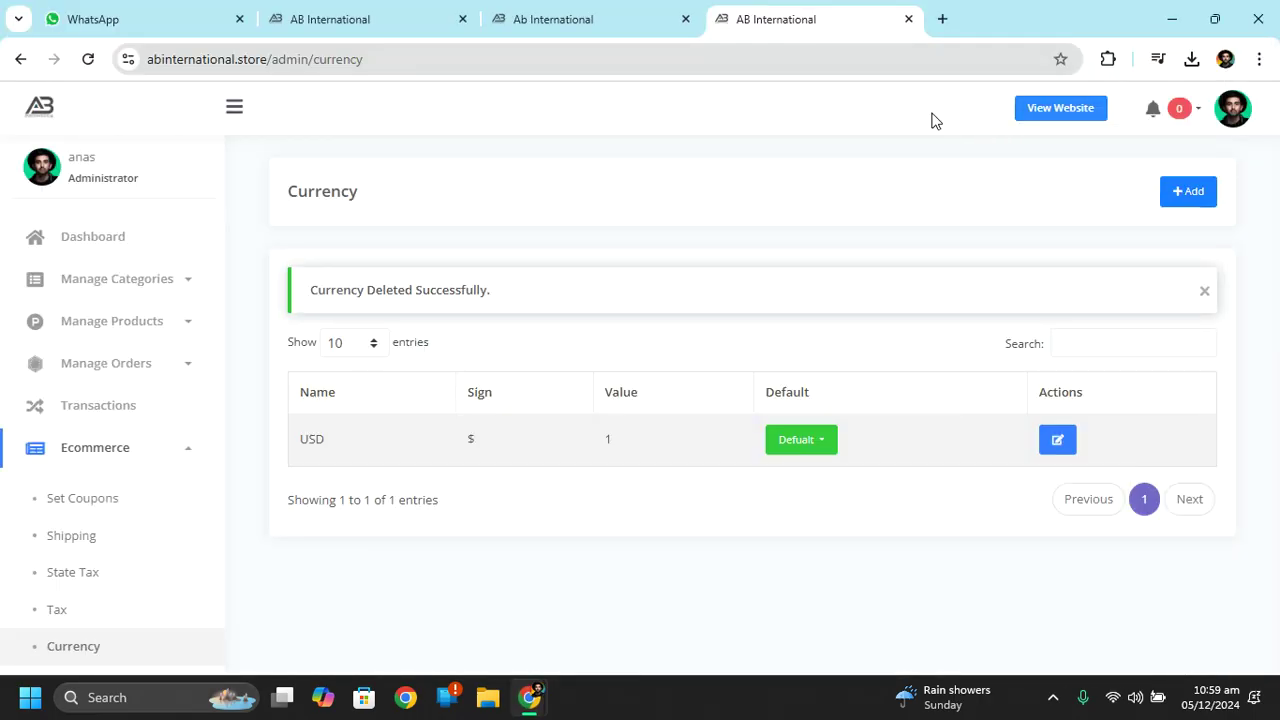
pyautogui.moveTo(535, 700)
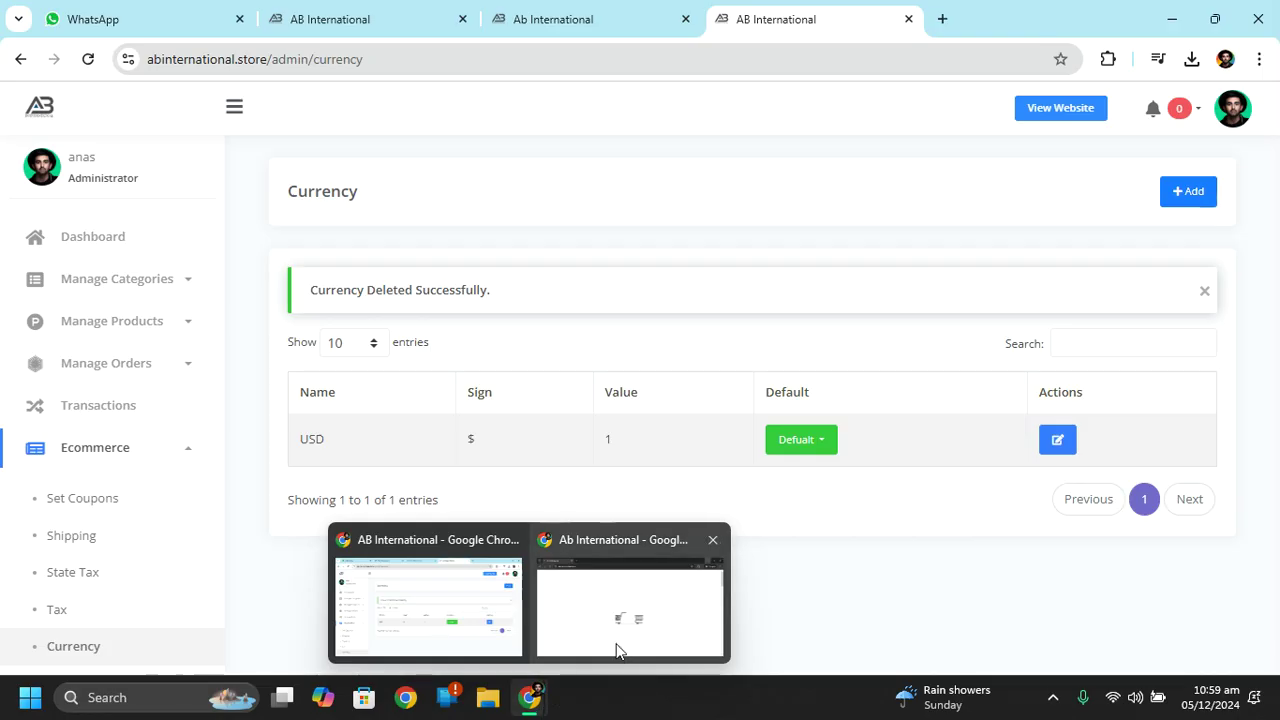
pyautogui.click(654, 614)
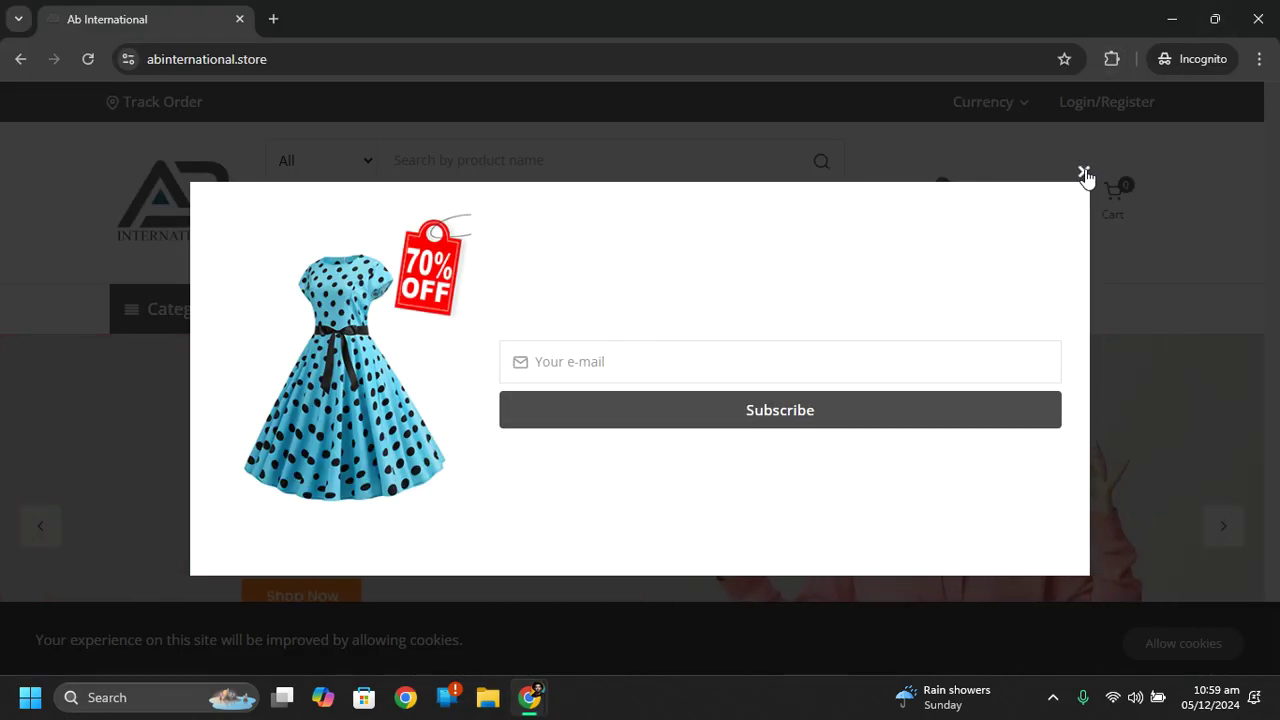
# Dismiss the subscribe popup, pick USD as currency, and close the storefront window.
pyautogui.click(1083, 171)
pyautogui.moveTo(1008, 102)
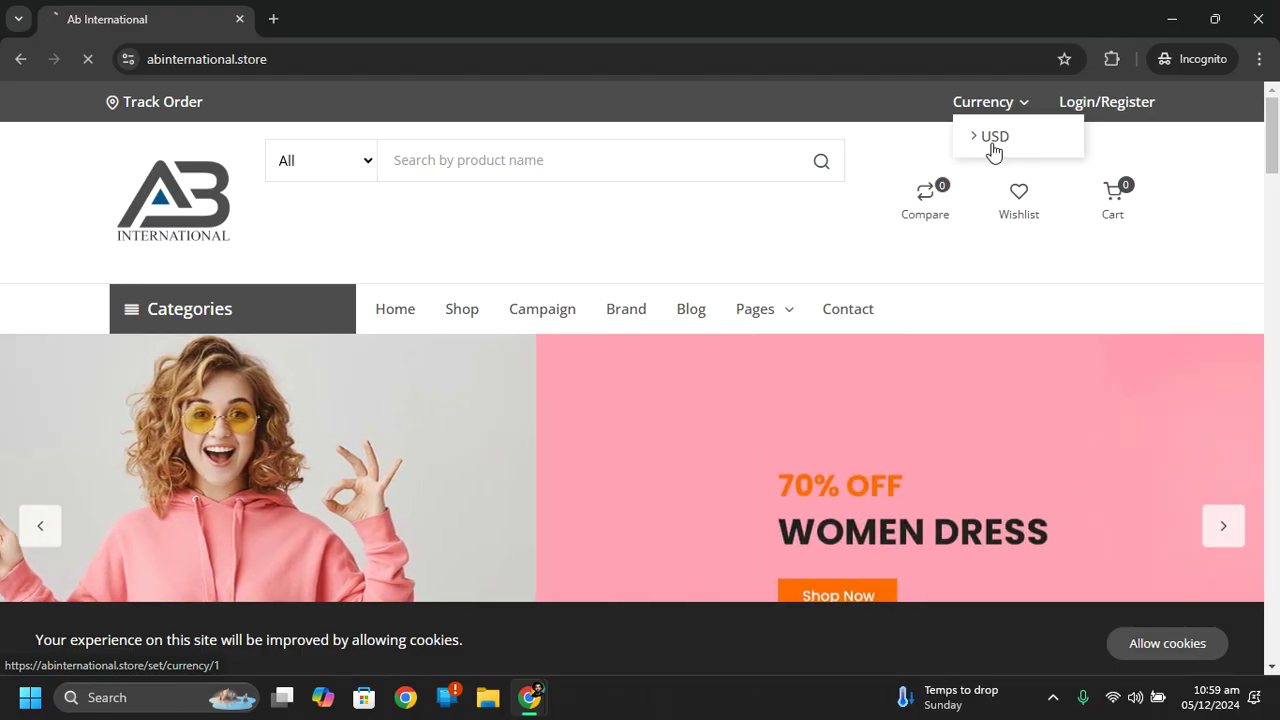
pyautogui.click(993, 146)
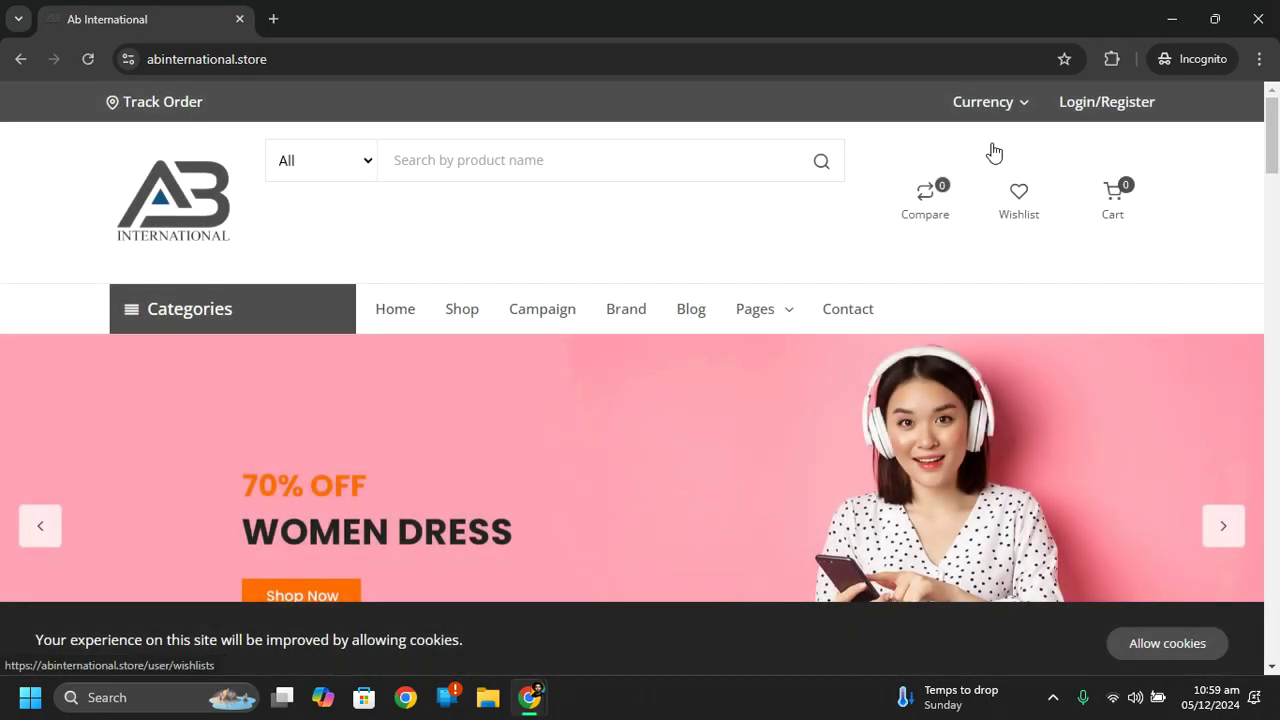
pyautogui.click(1258, 19)
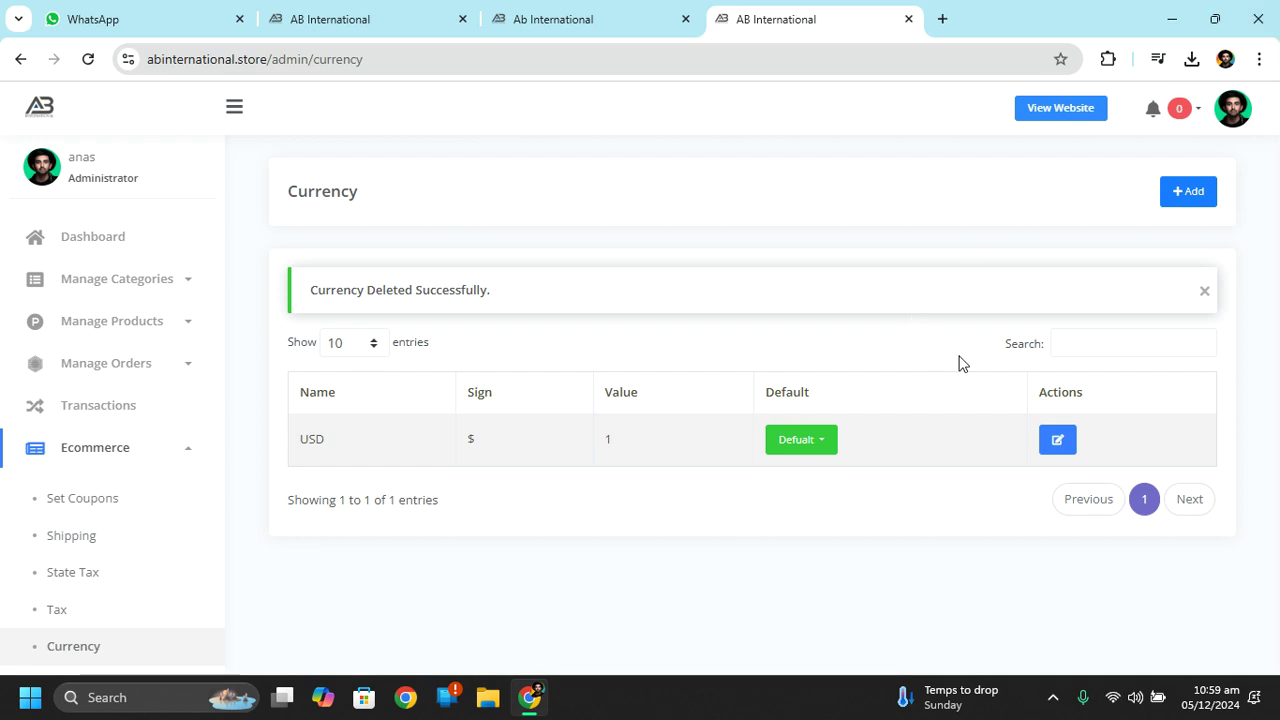
# Edit the USD currency to name PKR and sign Rs with value 1, and submit.
pyautogui.click(1057, 440)
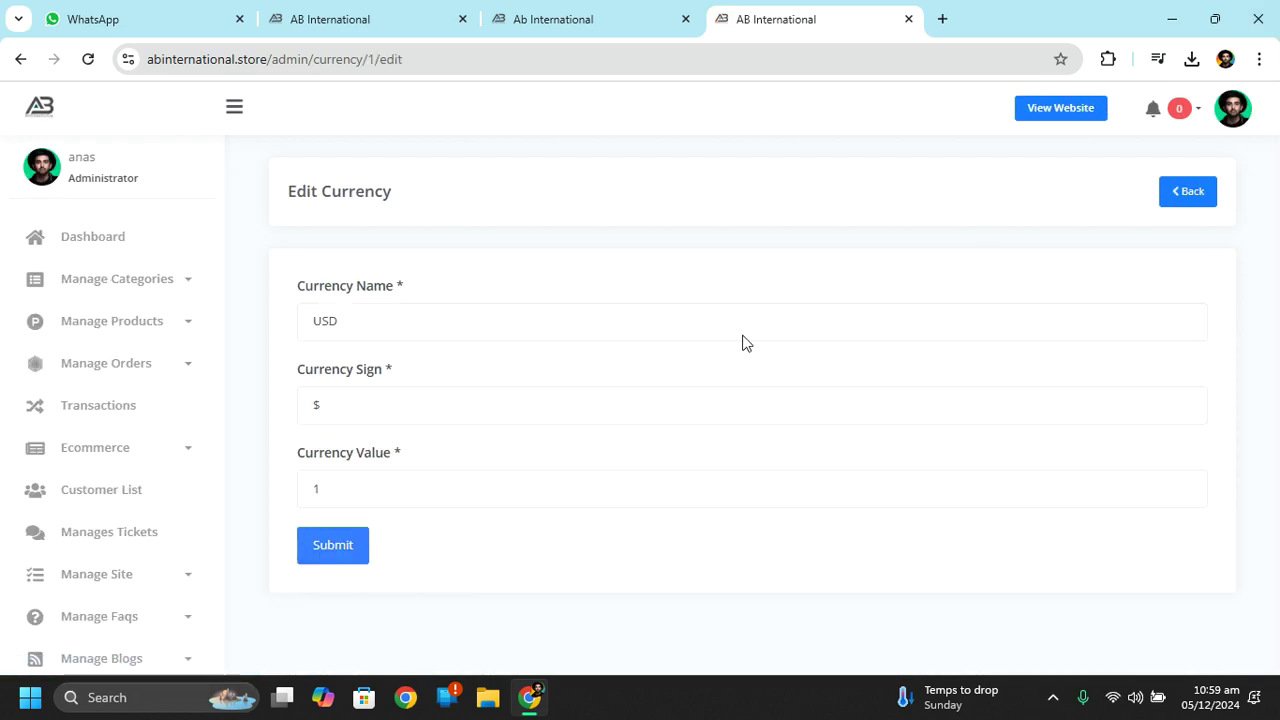
pyautogui.doubleClick(434, 315)
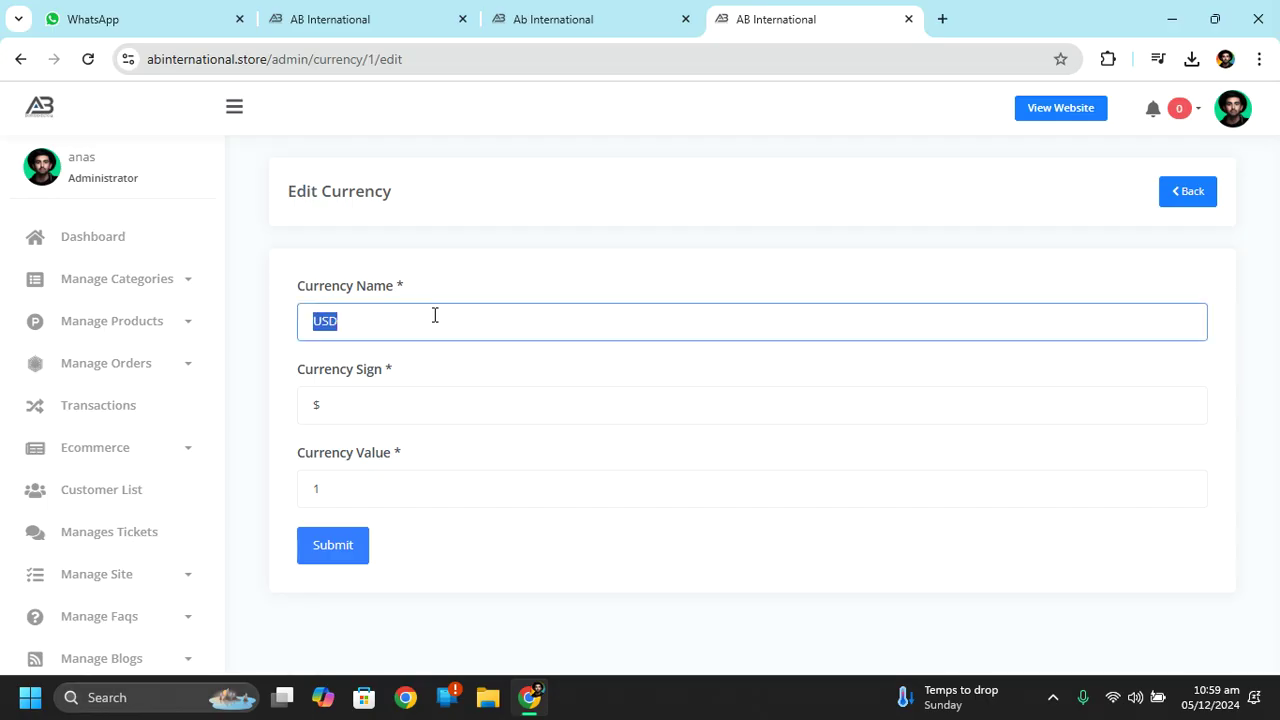
pyautogui.write('Pk')
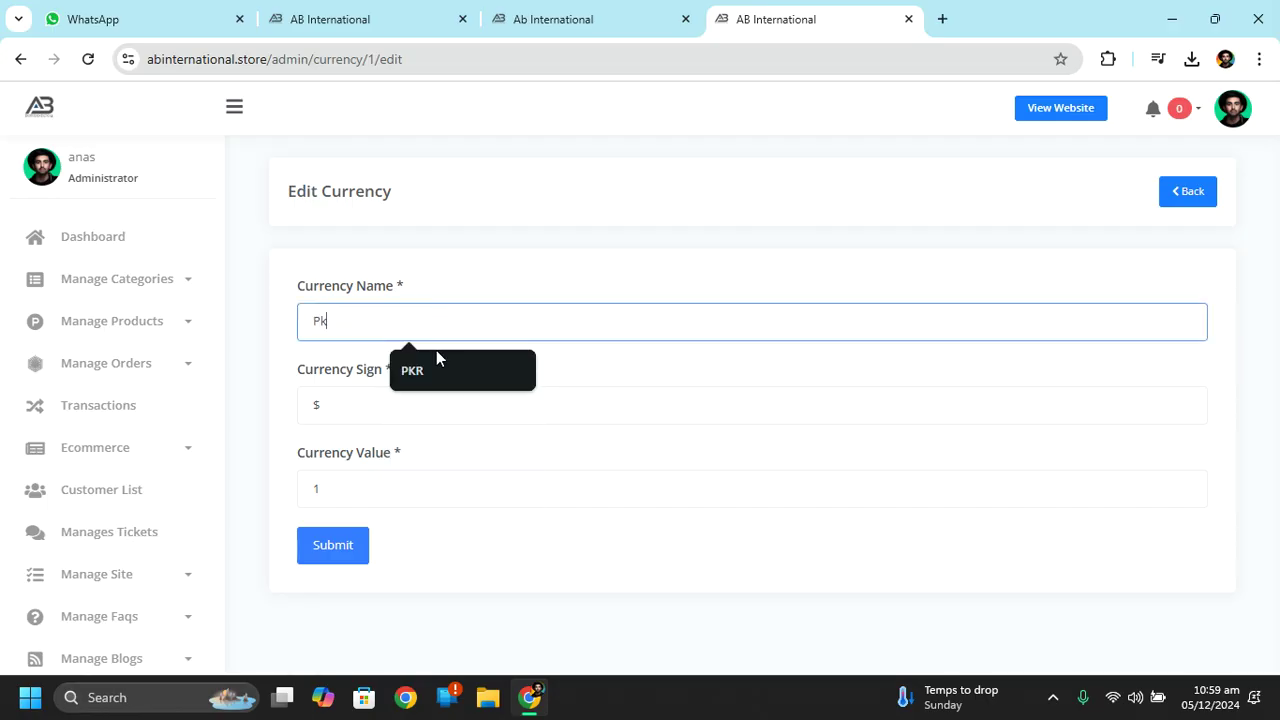
pyautogui.click(437, 371)
pyautogui.doubleClick(375, 404)
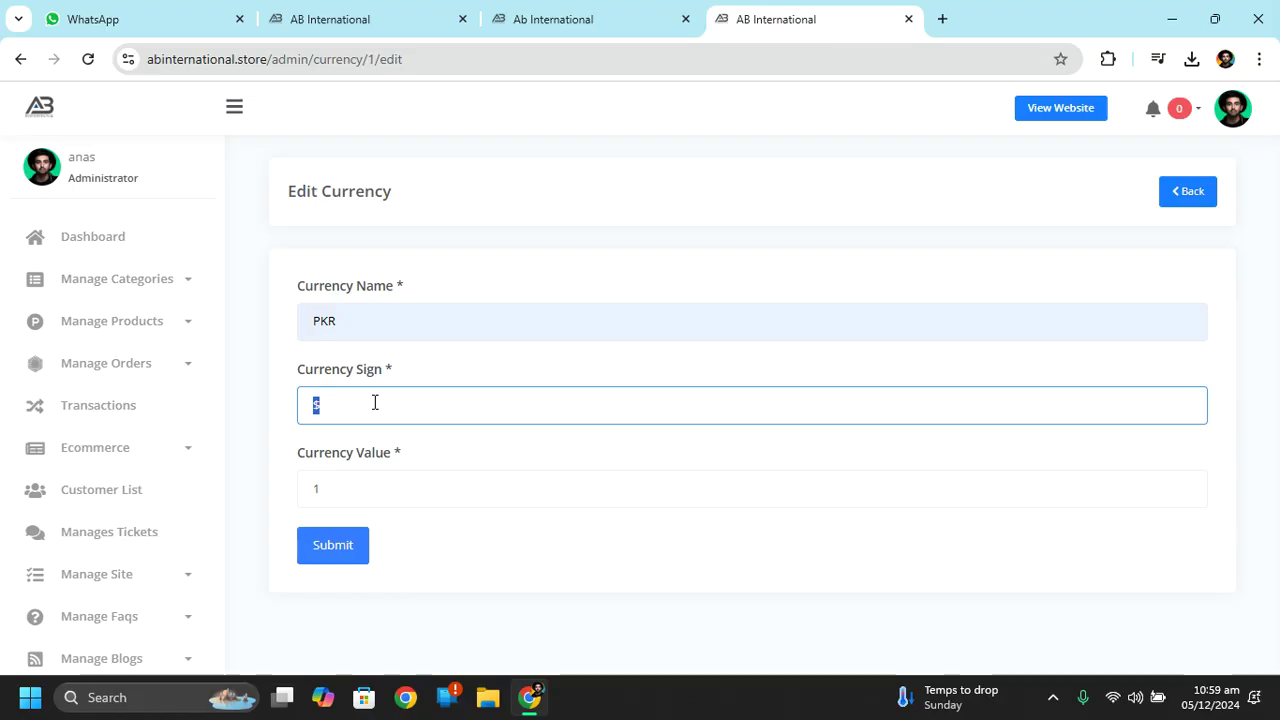
pyautogui.write('rs')
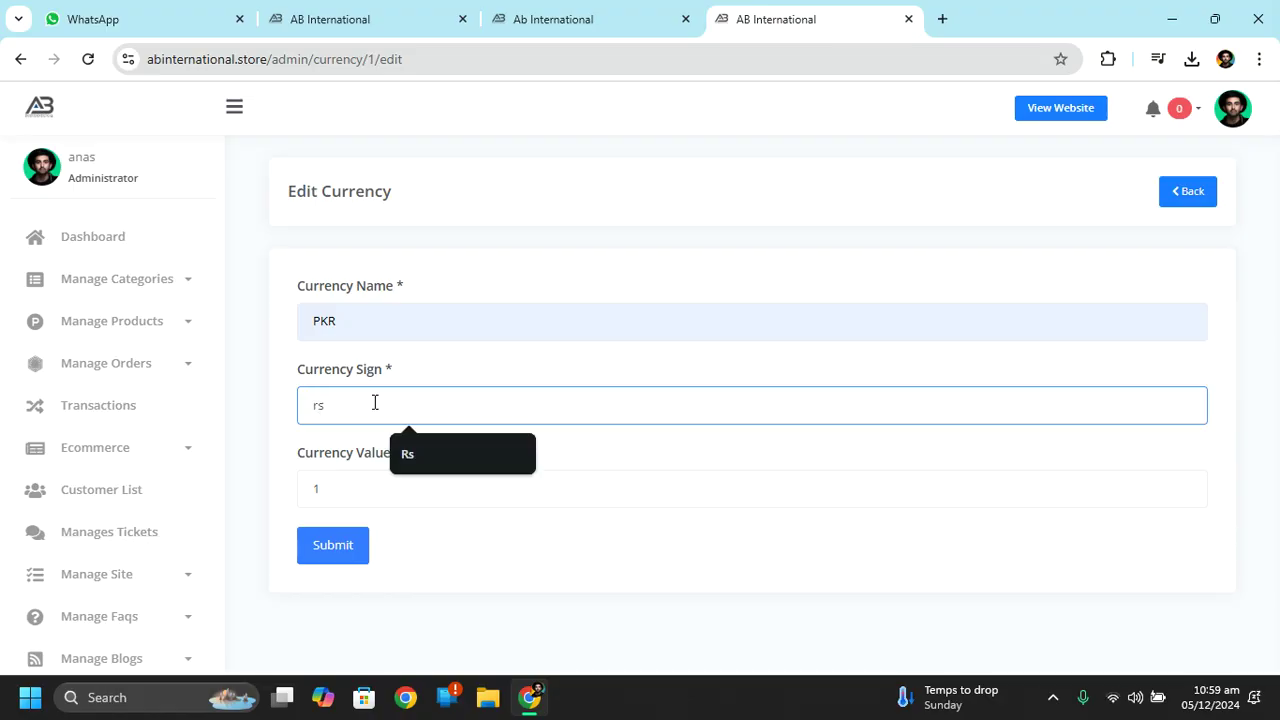
pyautogui.click(405, 451)
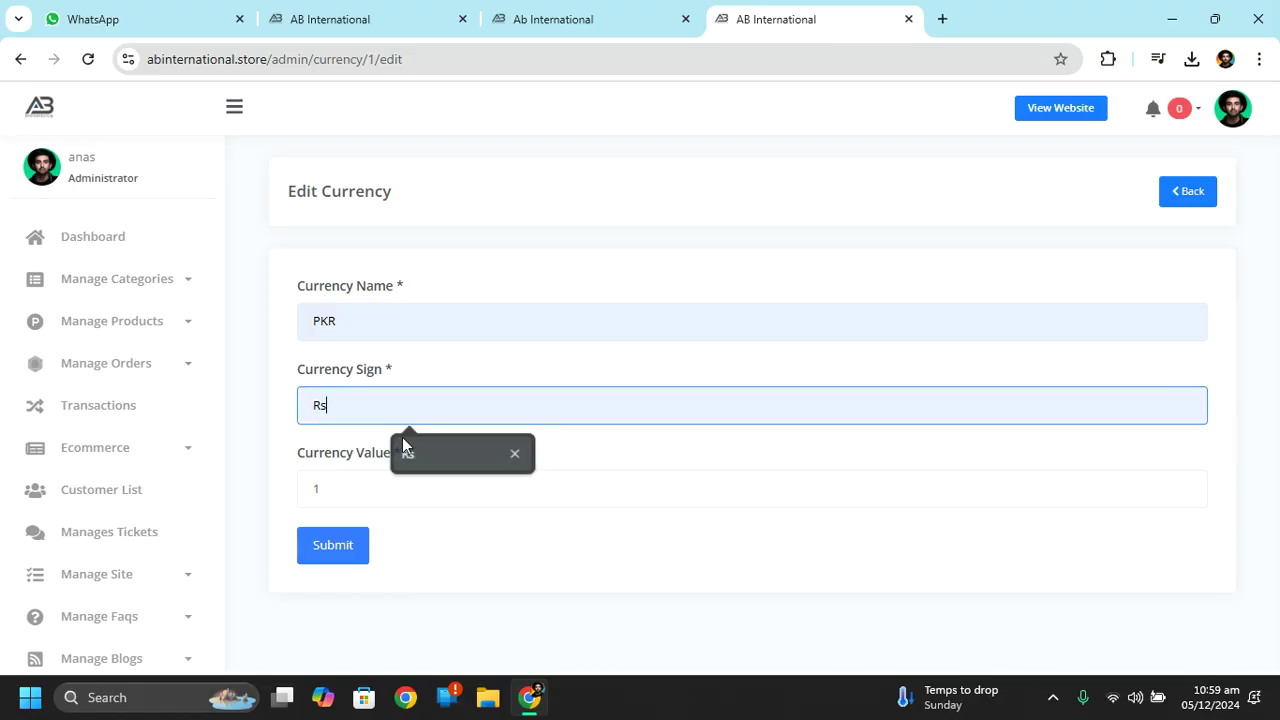
pyautogui.click(379, 483)
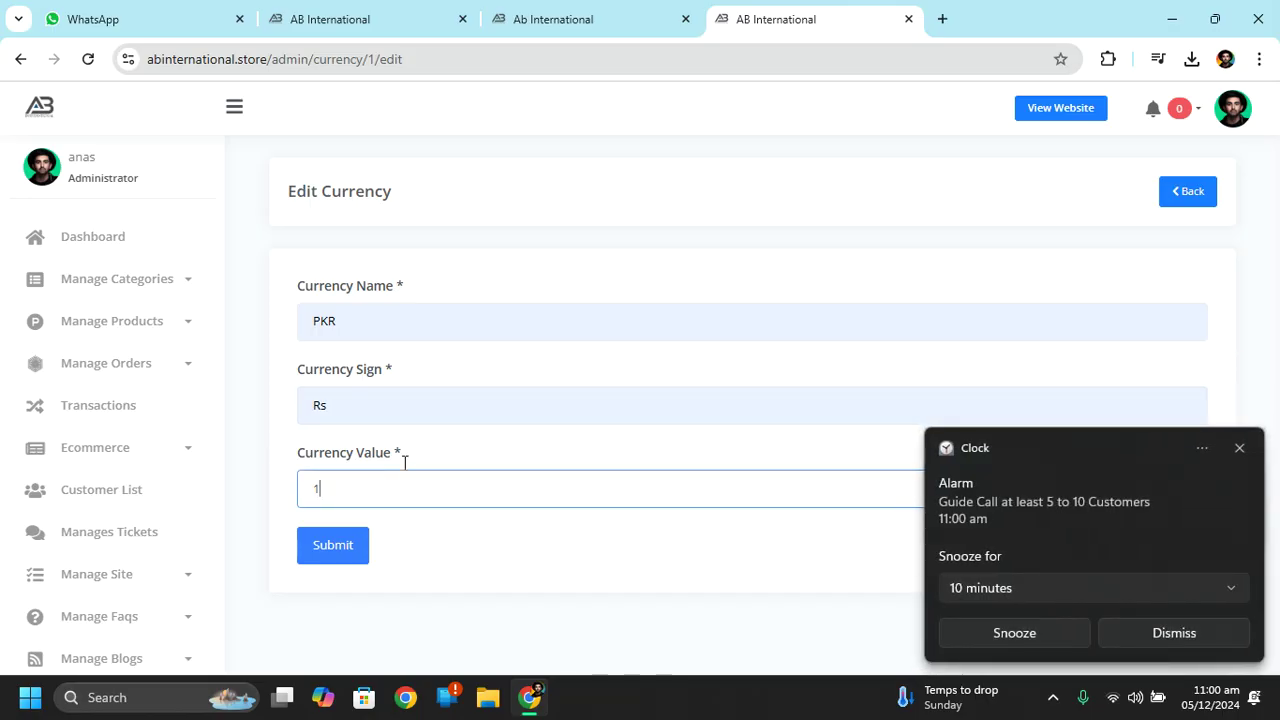
pyautogui.click(1174, 632)
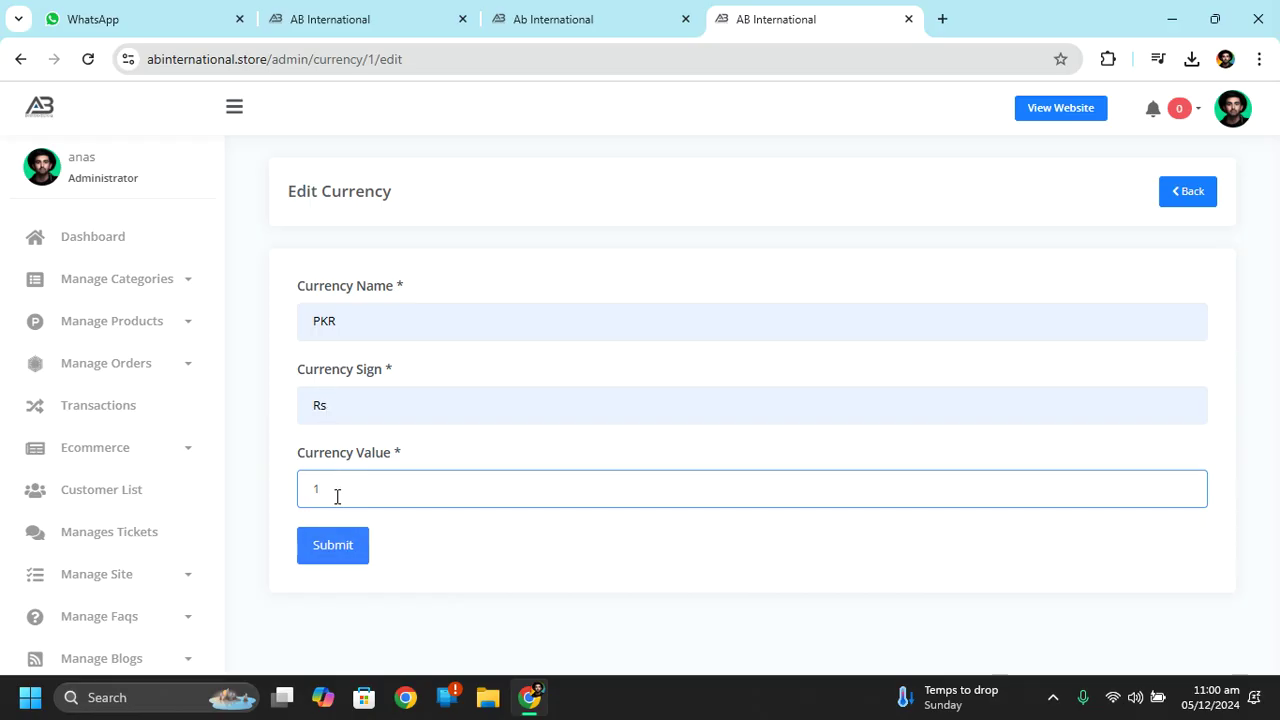
pyautogui.click(335, 540)
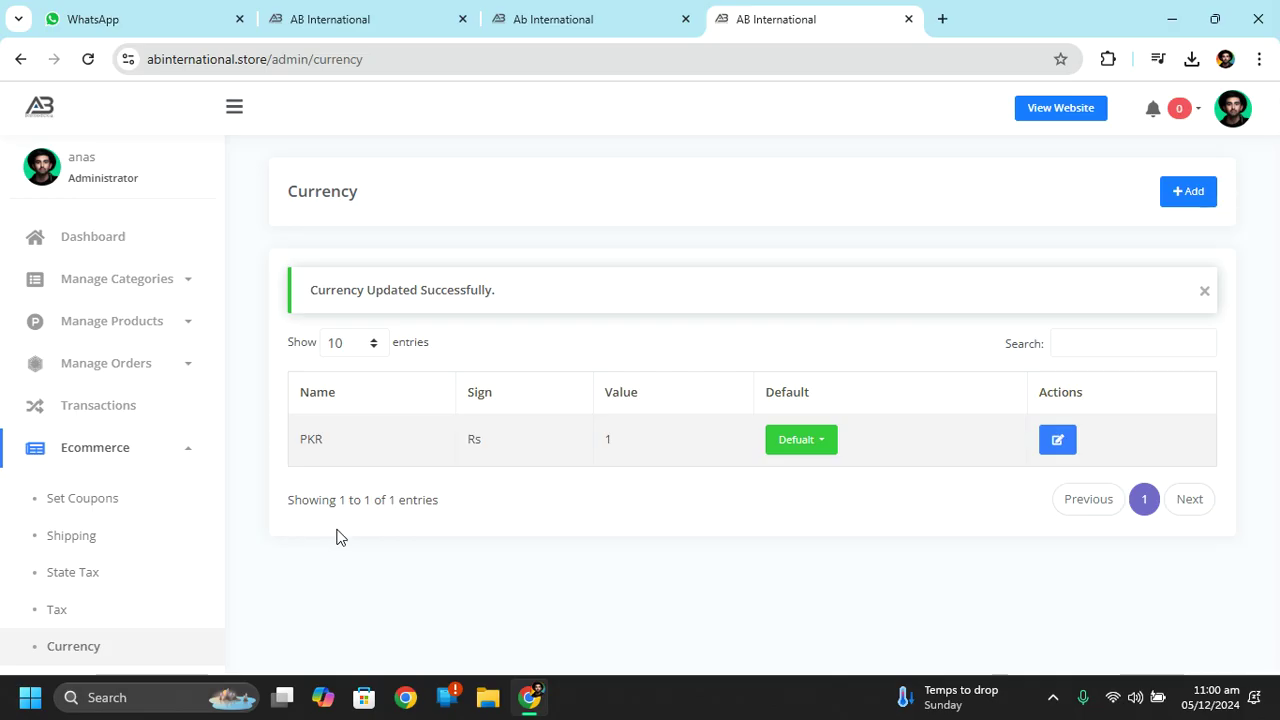
# Create a new currency named USD with sign $, leaving Currency Value blank.
pyautogui.click(1204, 191)
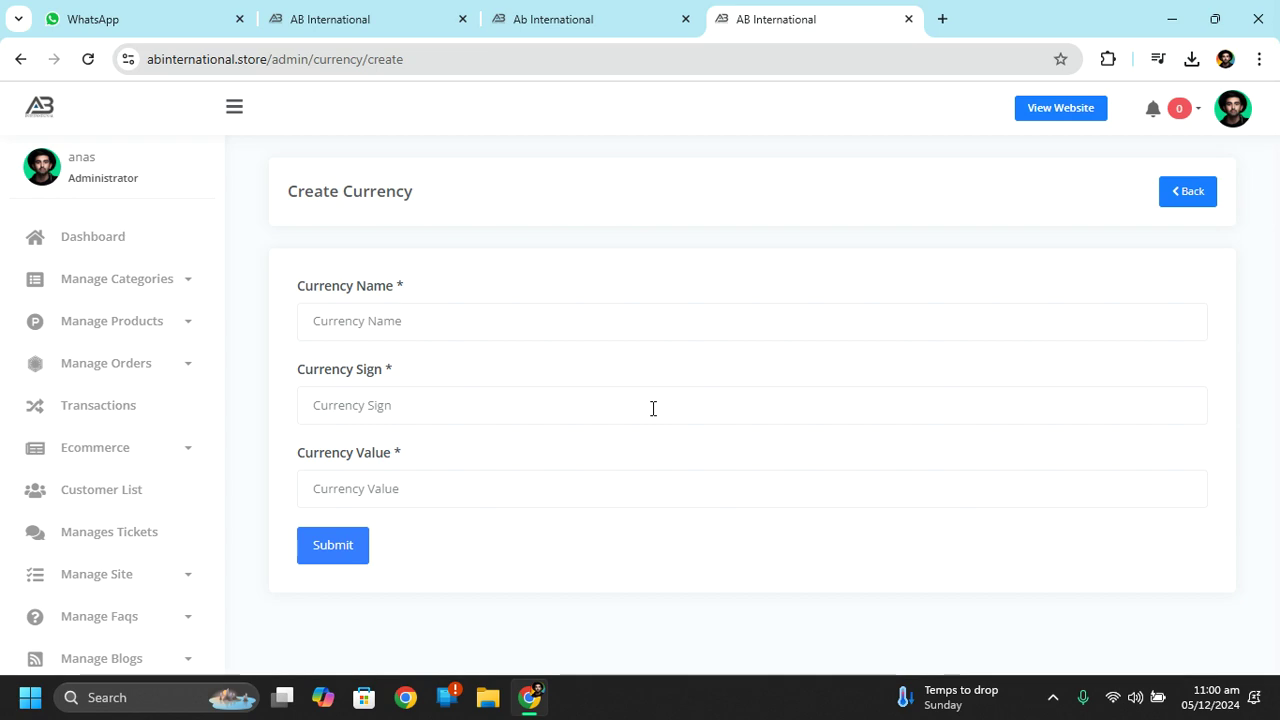
pyautogui.click(402, 321)
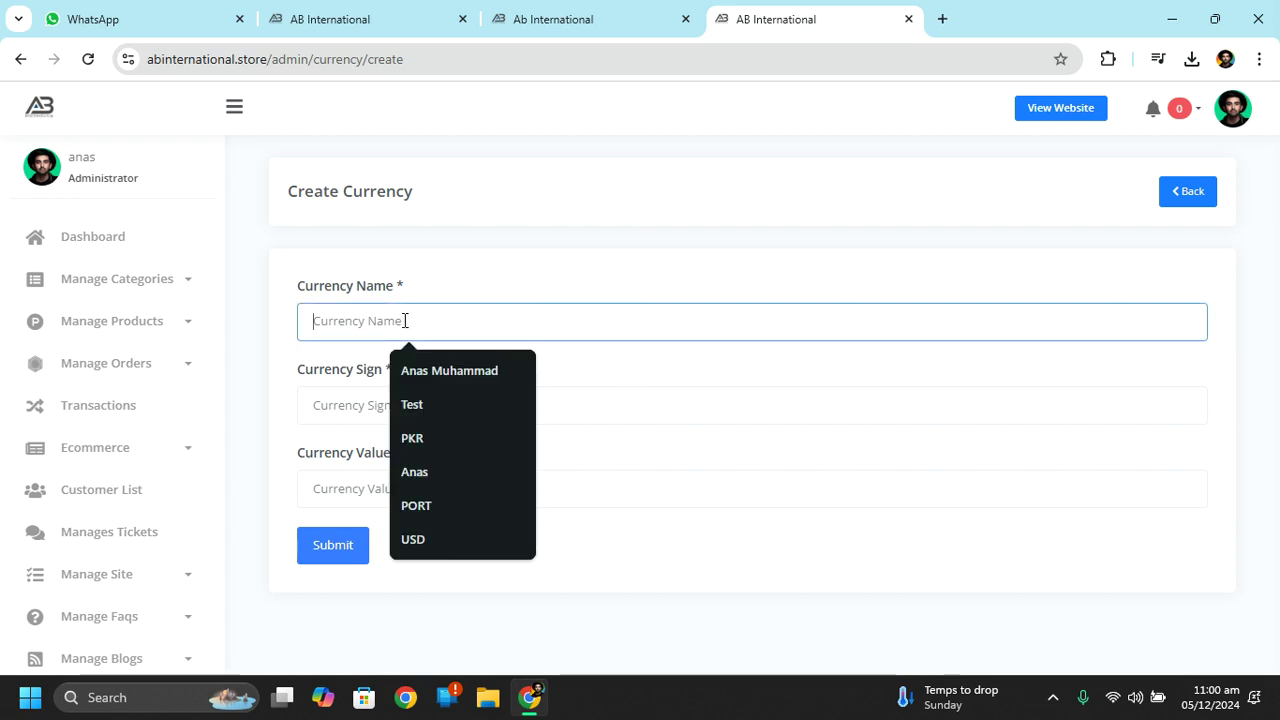
pyautogui.write('ISO')
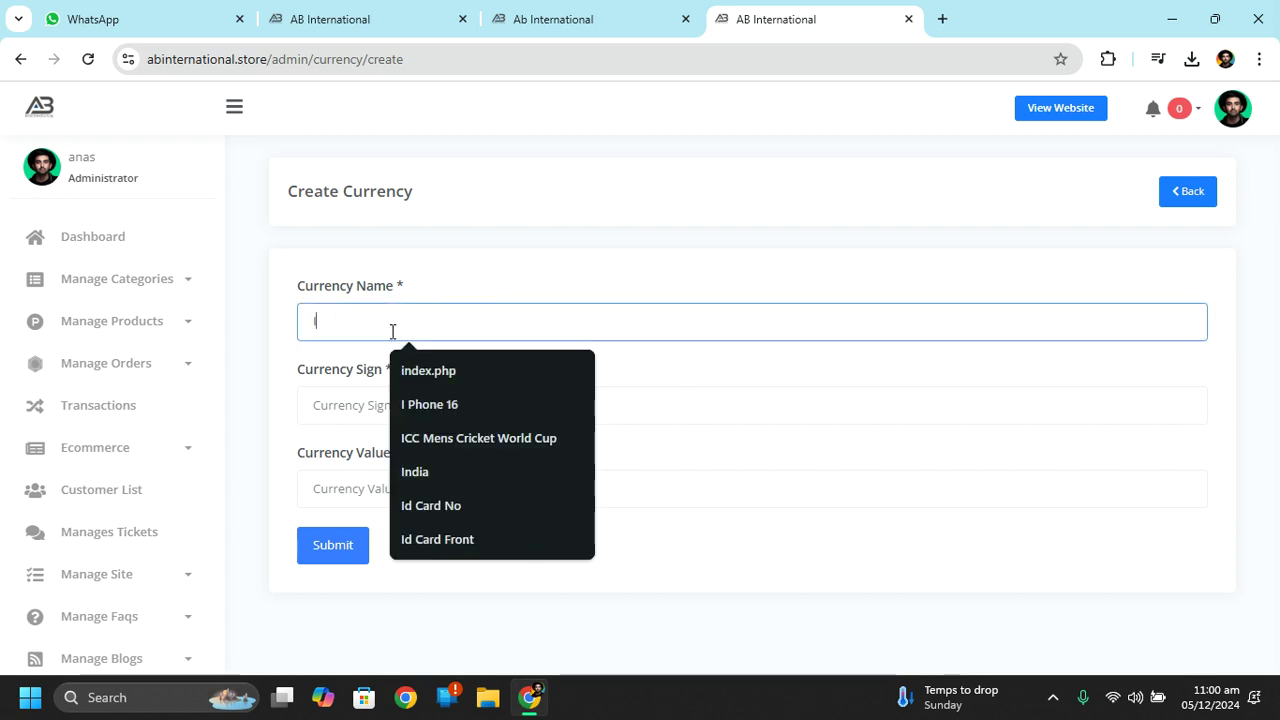
pyautogui.press('BackSpace')
pyautogui.press('BackSpace')
pyautogui.press('BackSpace')
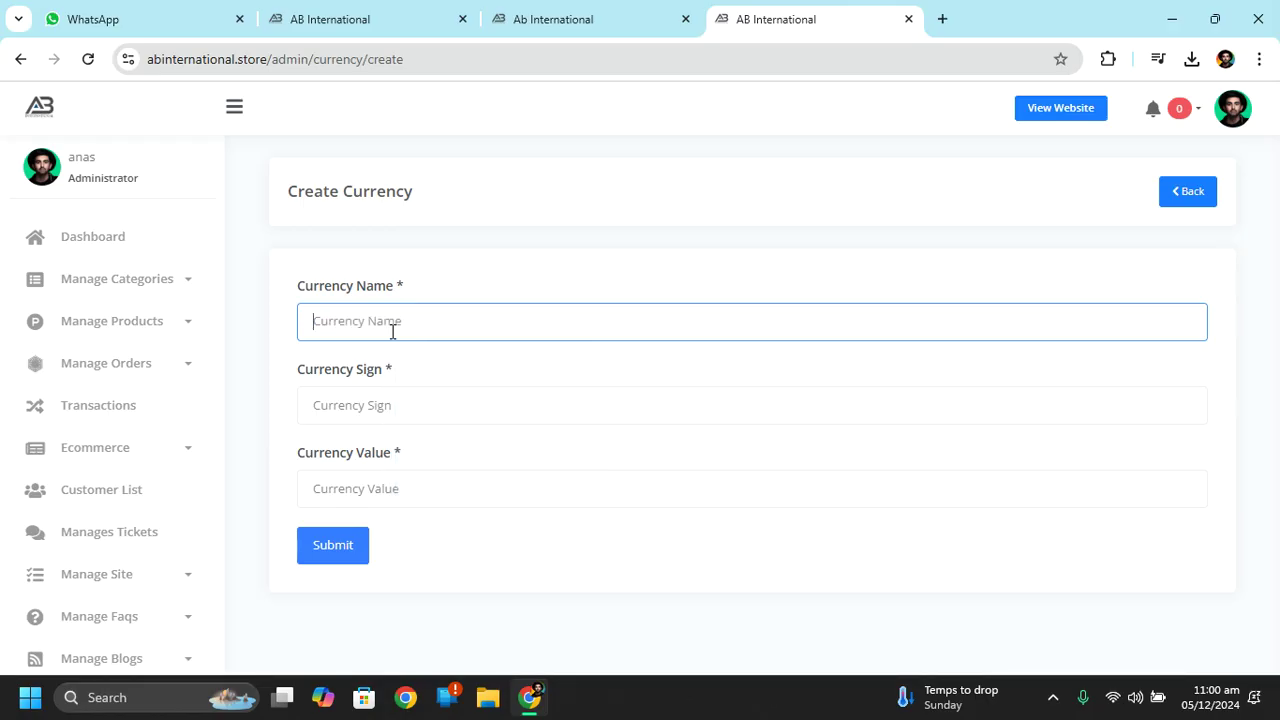
pyautogui.write('USD')
pyautogui.click(386, 401)
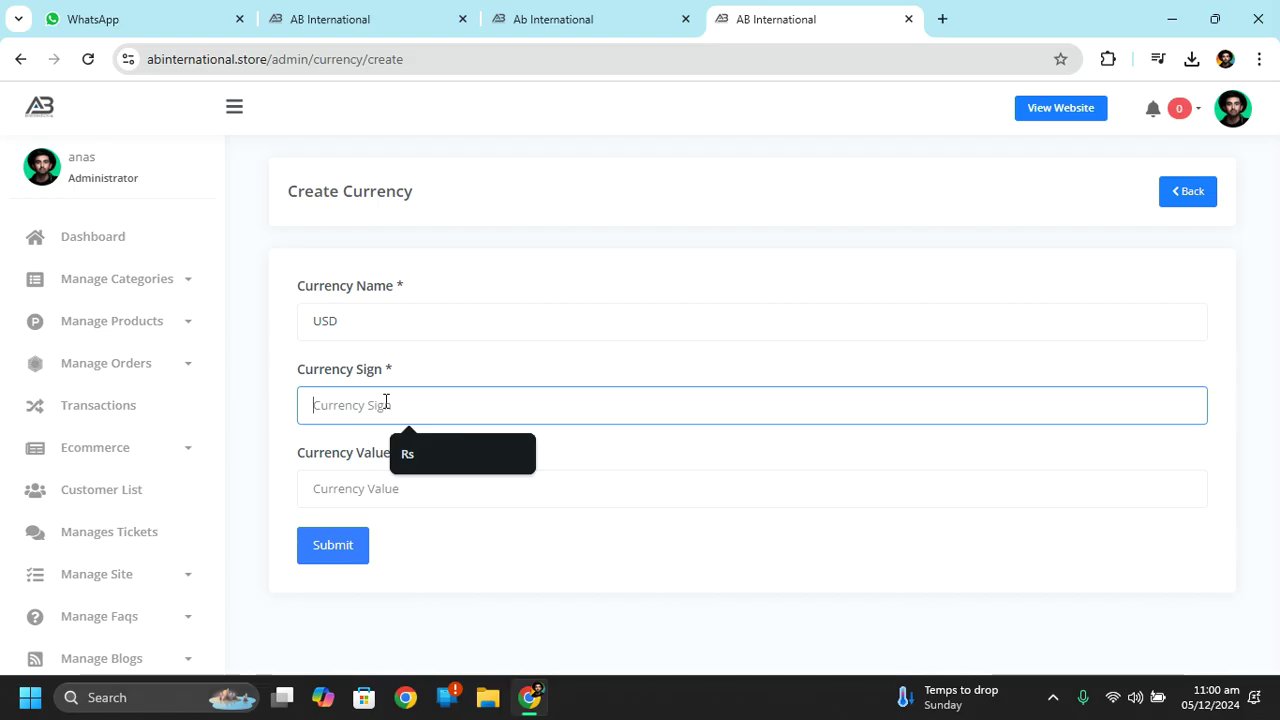
pyautogui.write('$')
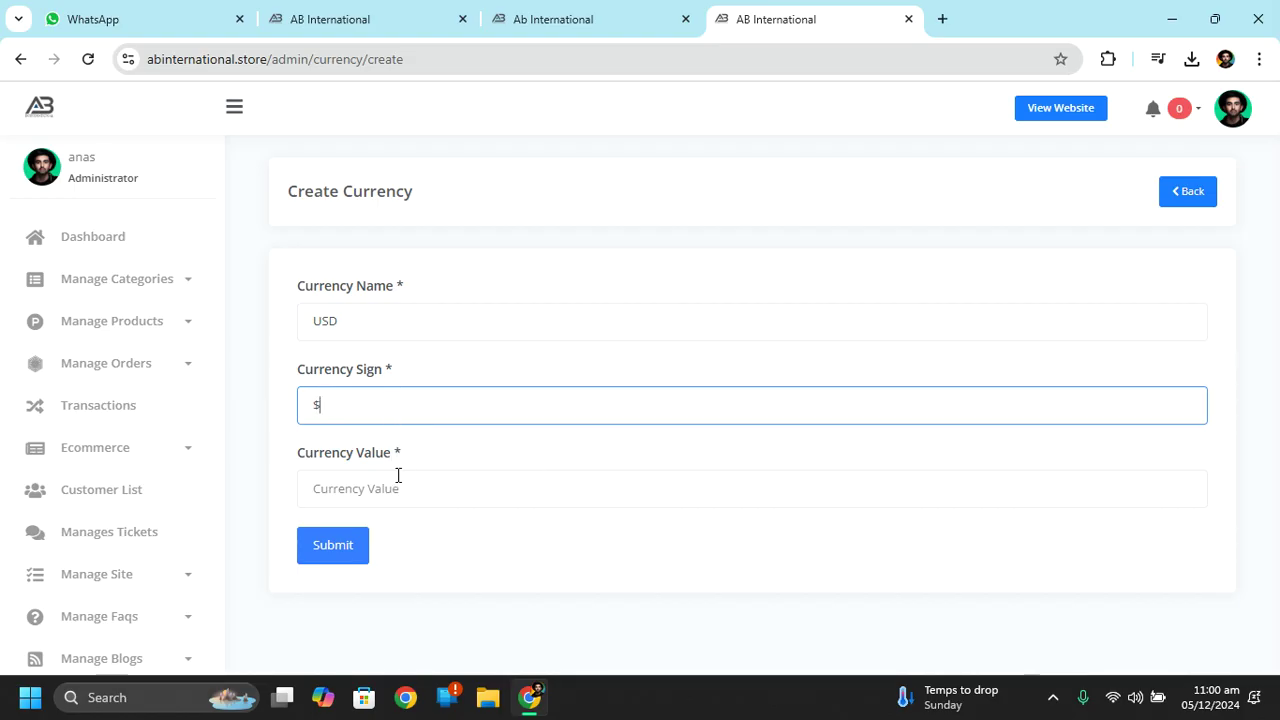
pyautogui.click(397, 487)
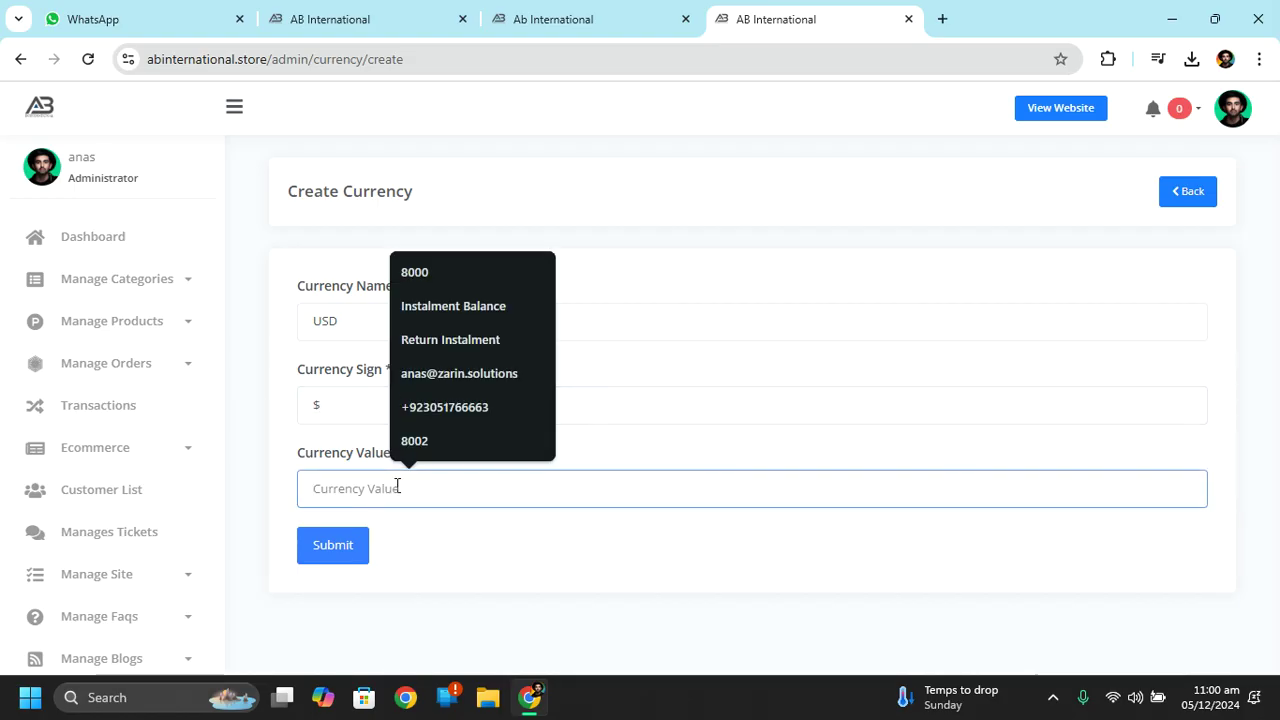
pyautogui.click(941, 17)
# Search Google for 'usd to pkr', correcting the misspelled query.
pyautogui.write('doo')
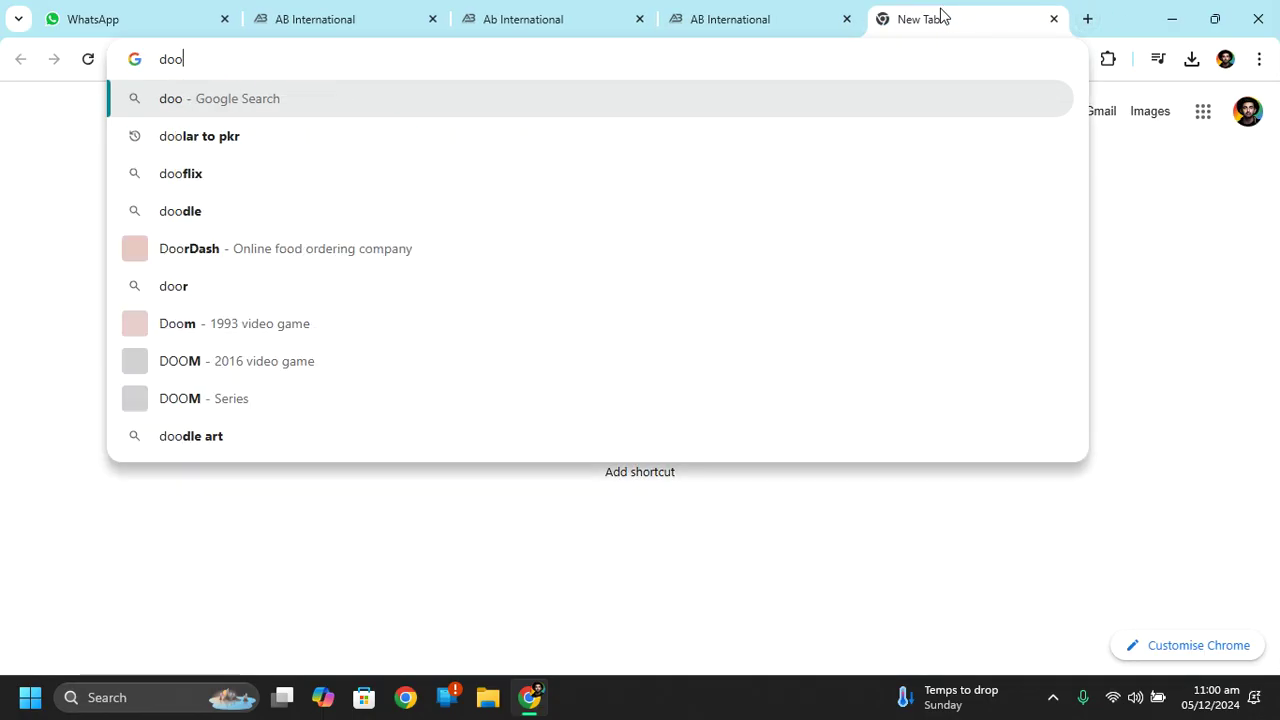
pyautogui.press('Down')
pyautogui.press('Return')
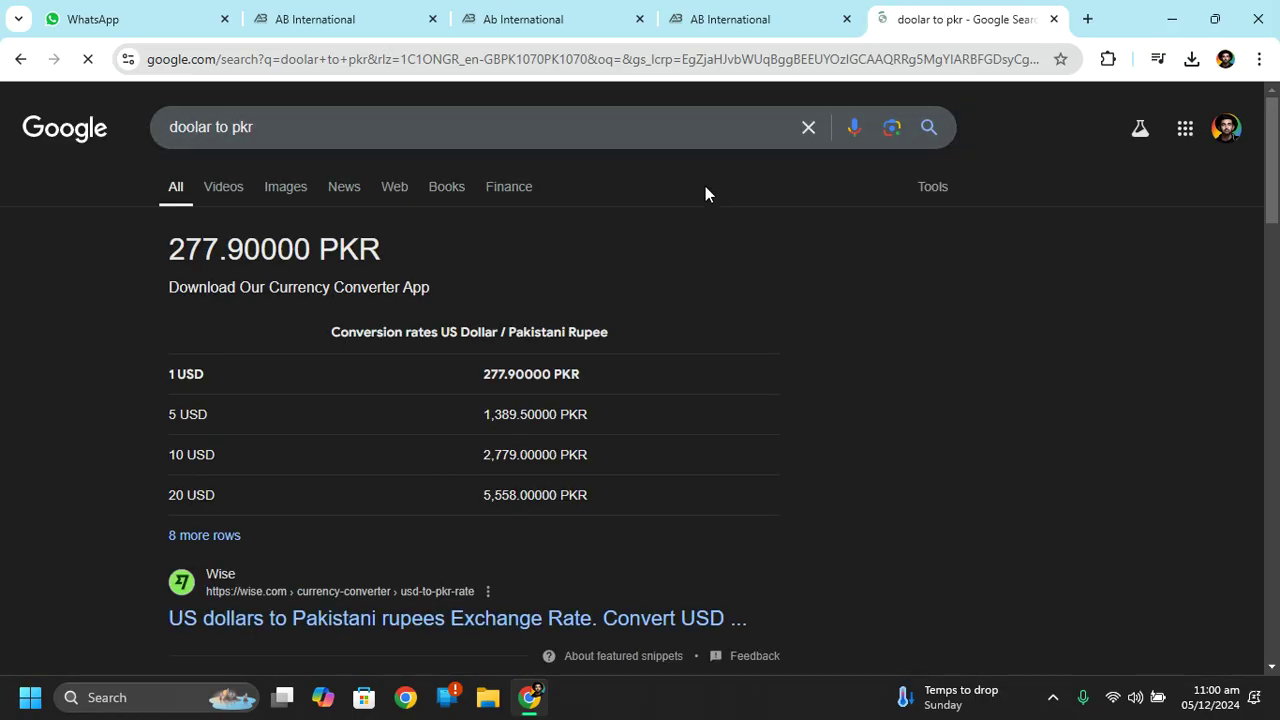
pyautogui.doubleClick(213, 127)
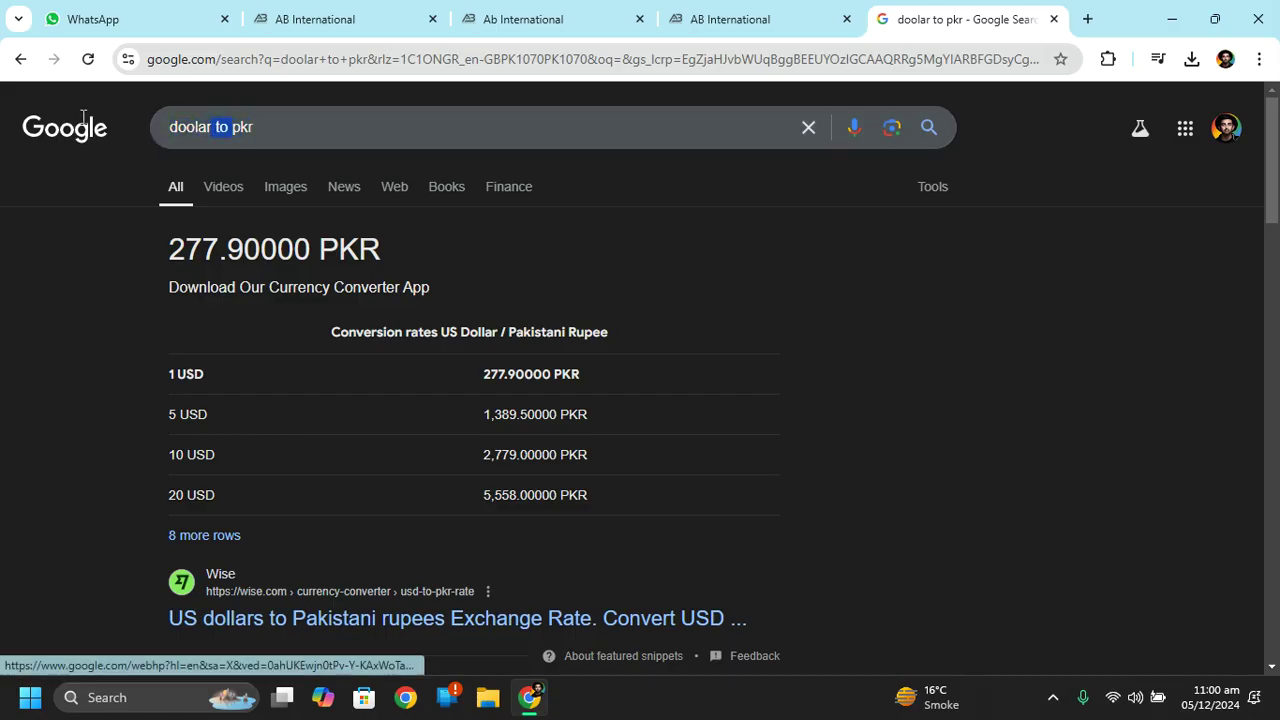
pyautogui.click(212, 127)
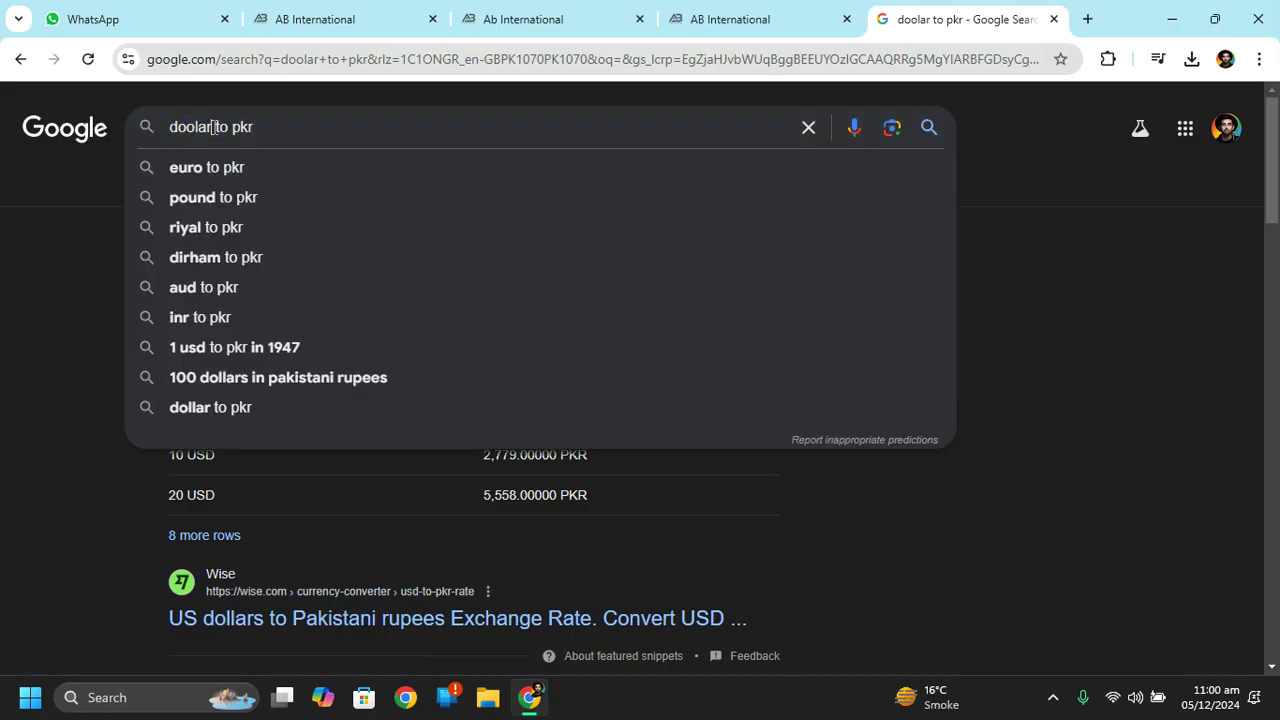
pyautogui.moveTo(193, 133); pyautogui.dragTo(254, 127)
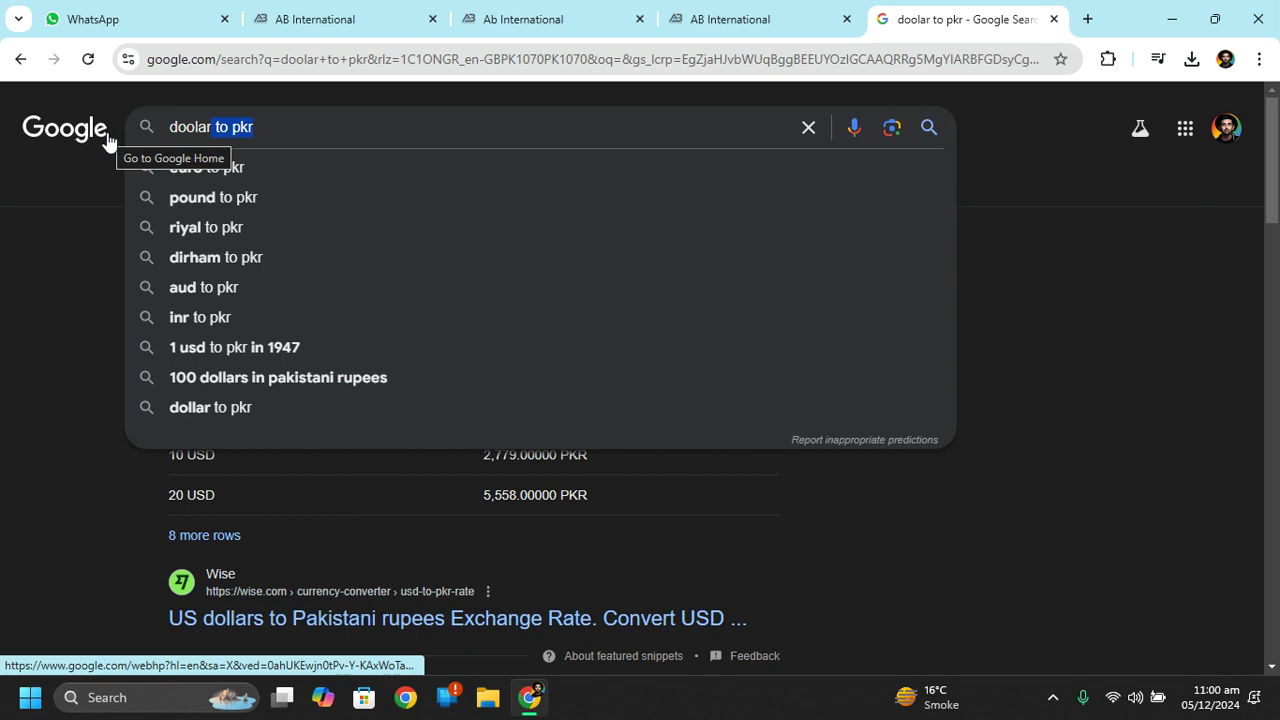
pyautogui.click(208, 127)
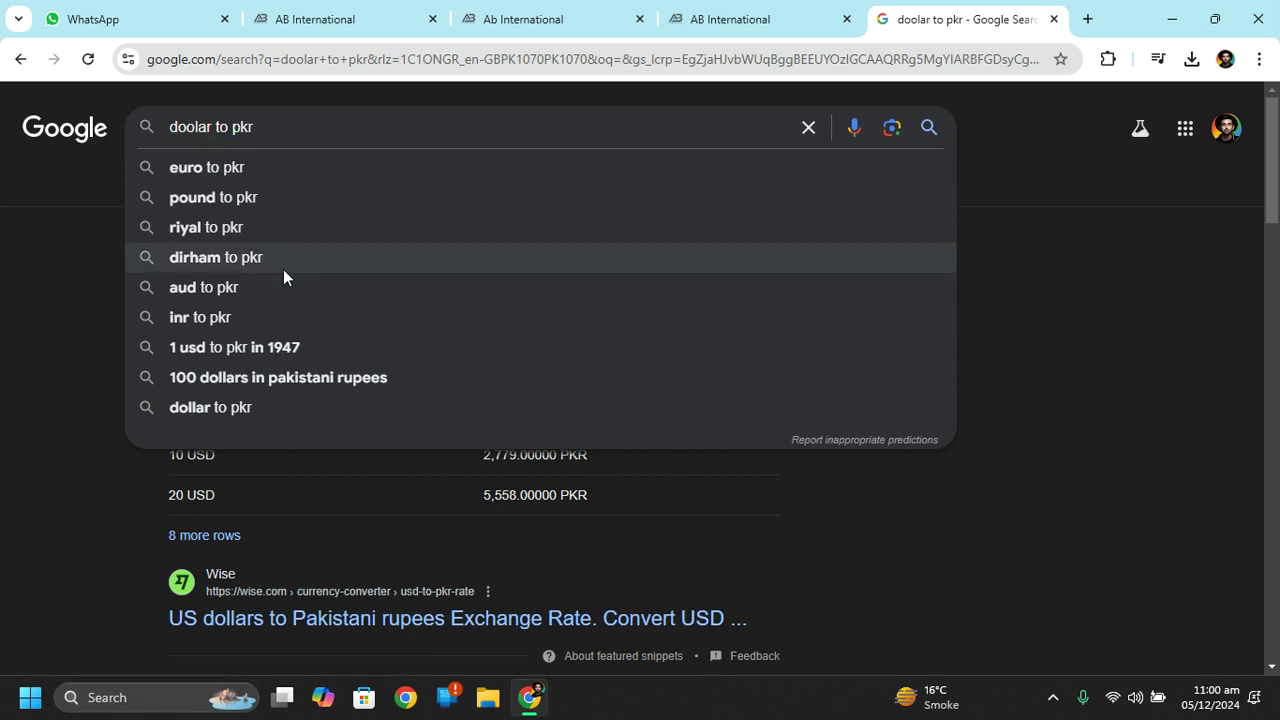
pyautogui.press('BackSpace')
pyautogui.press('BackSpace')
pyautogui.press('BackSpace')
pyautogui.press('BackSpace')
pyautogui.press('BackSpace')
pyautogui.press('Delete')
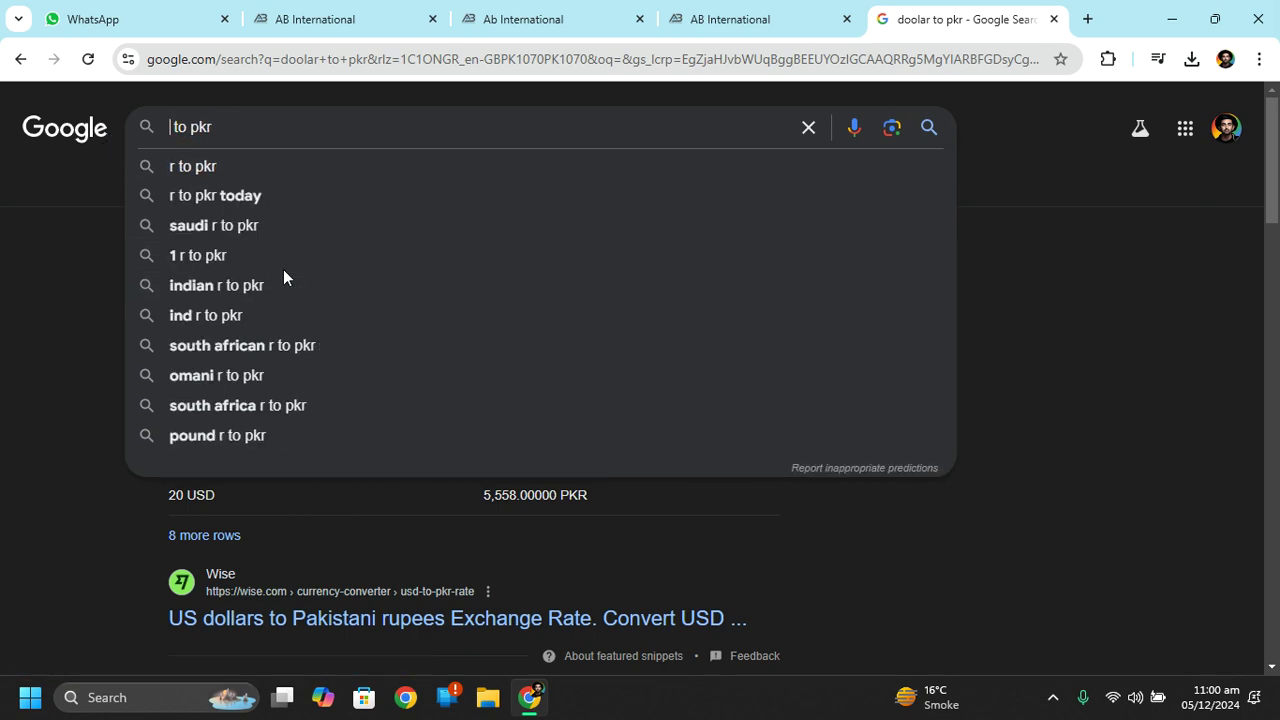
pyautogui.write('usd')
pyautogui.press('Return')
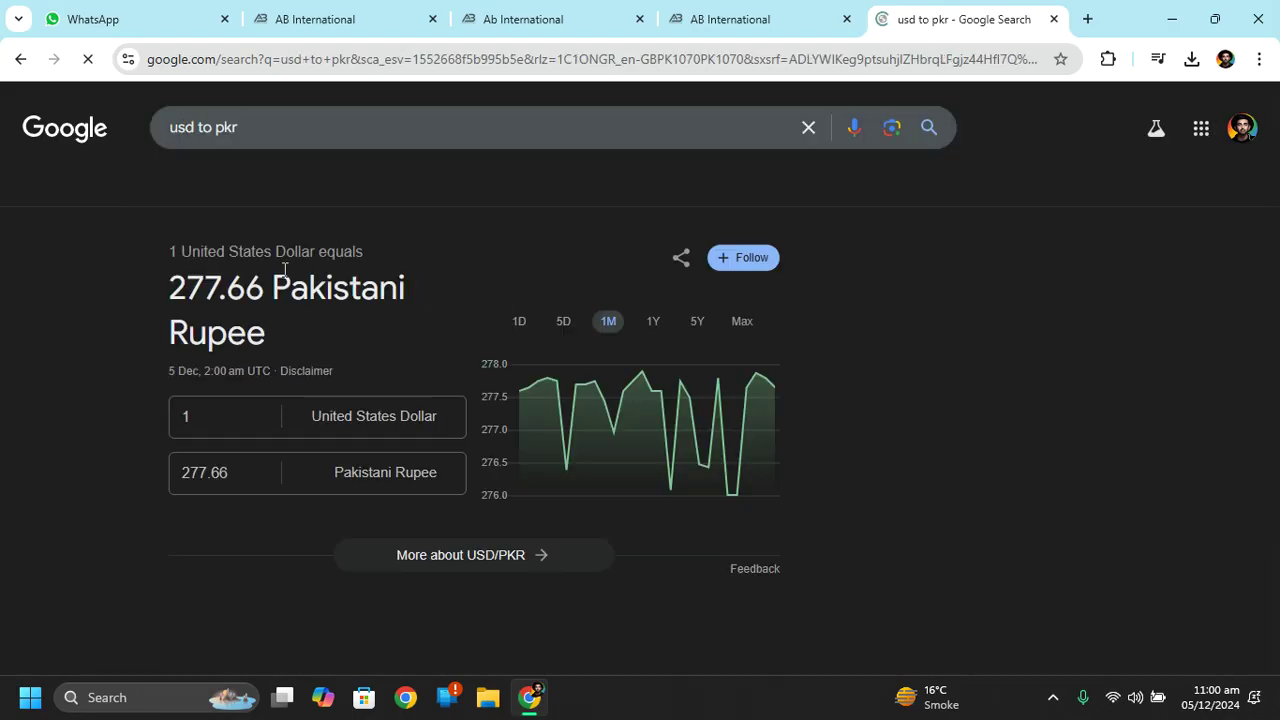
# Enter 1 PKR in the converter and copy the resulting 0.0036 USD value.
pyautogui.click(228, 482)
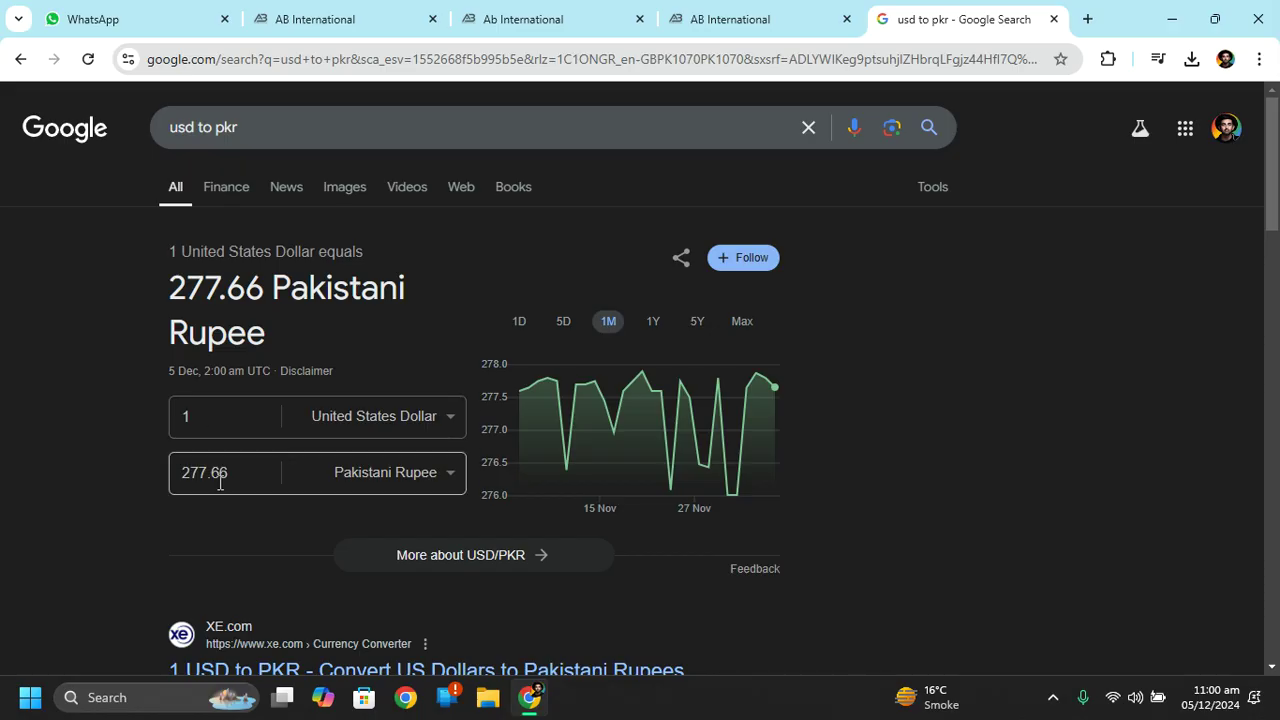
pyautogui.doubleClick(224, 479)
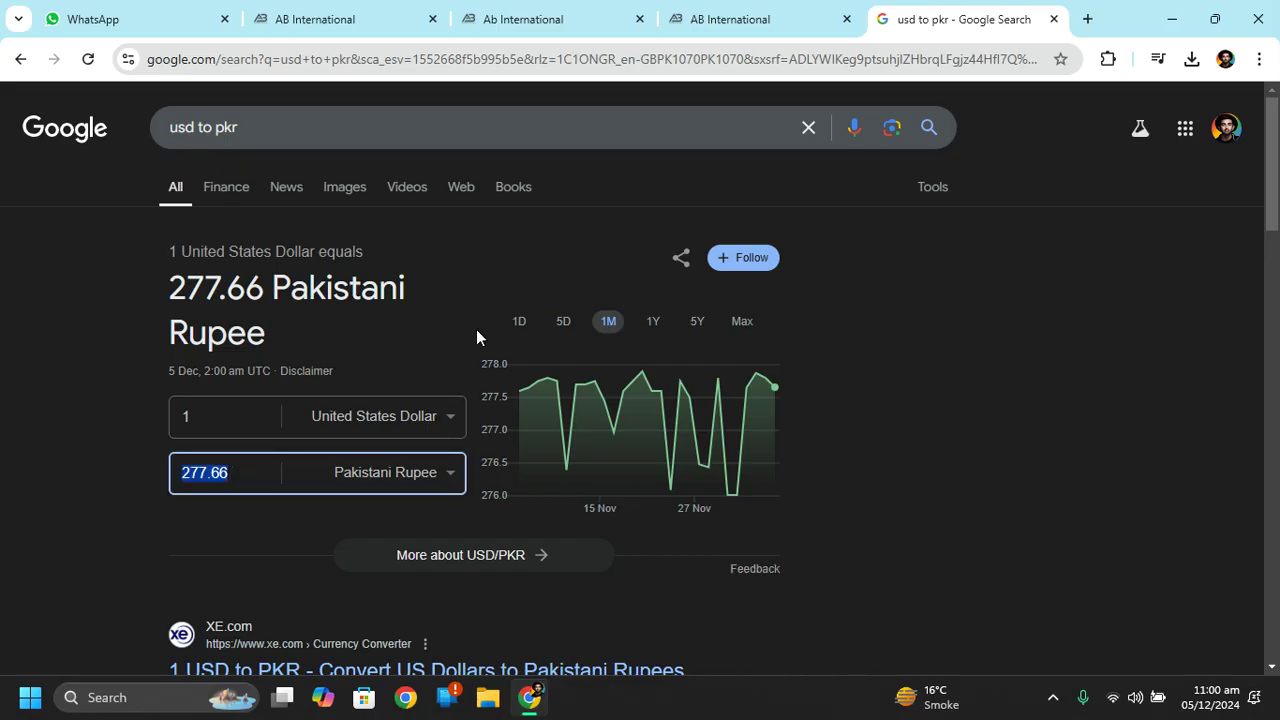
pyautogui.click(794, 12)
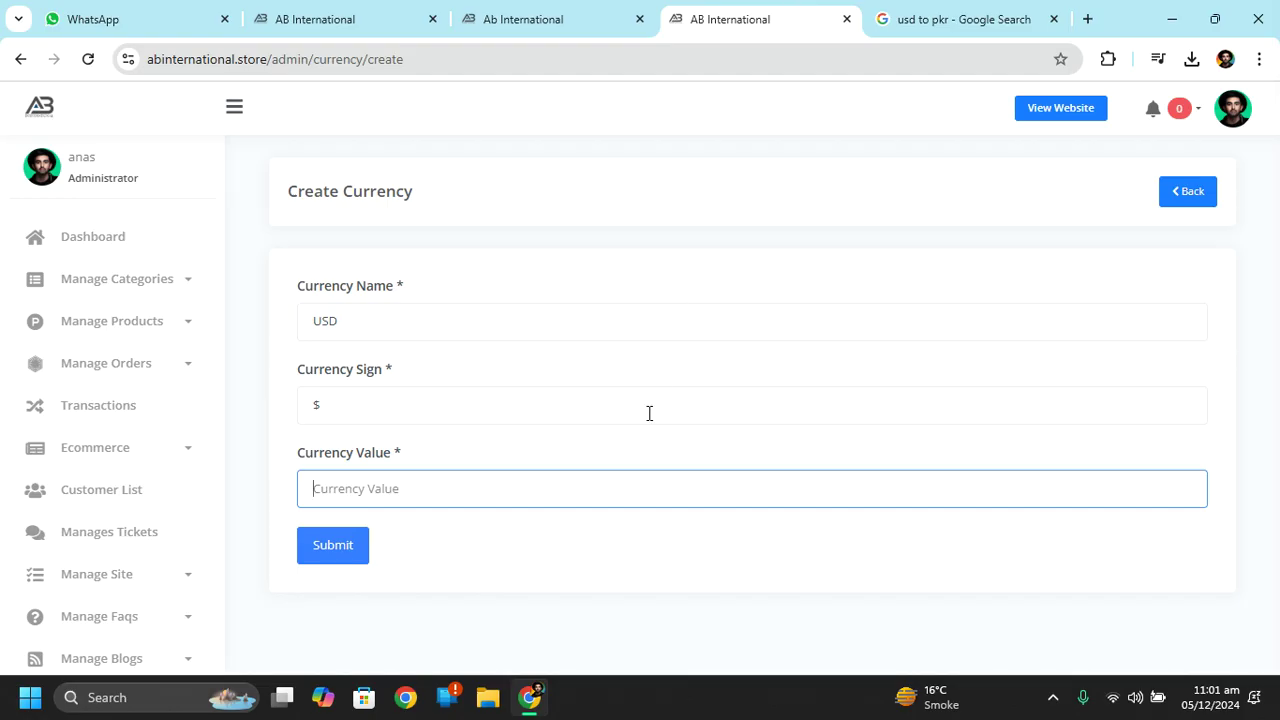
pyautogui.click(1010, 19)
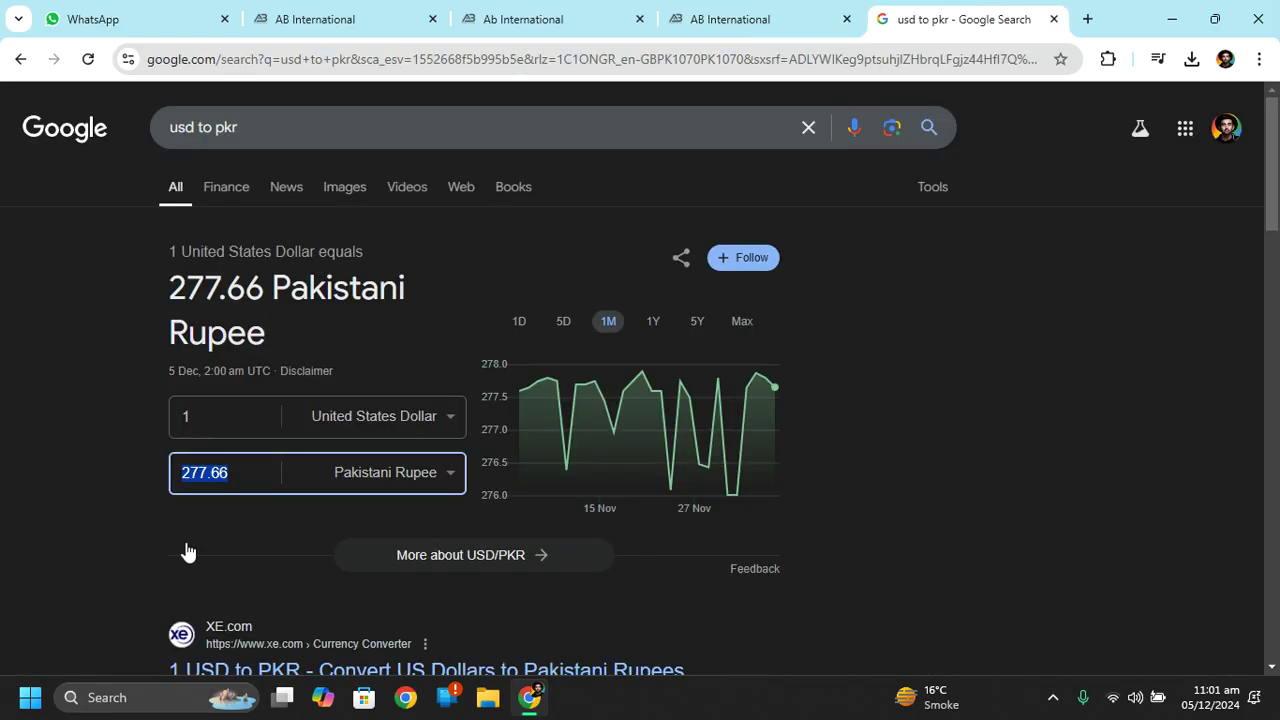
pyautogui.write('1')
pyautogui.doubleClick(240, 416)
pyautogui.hotkey('ctrl', 'c')
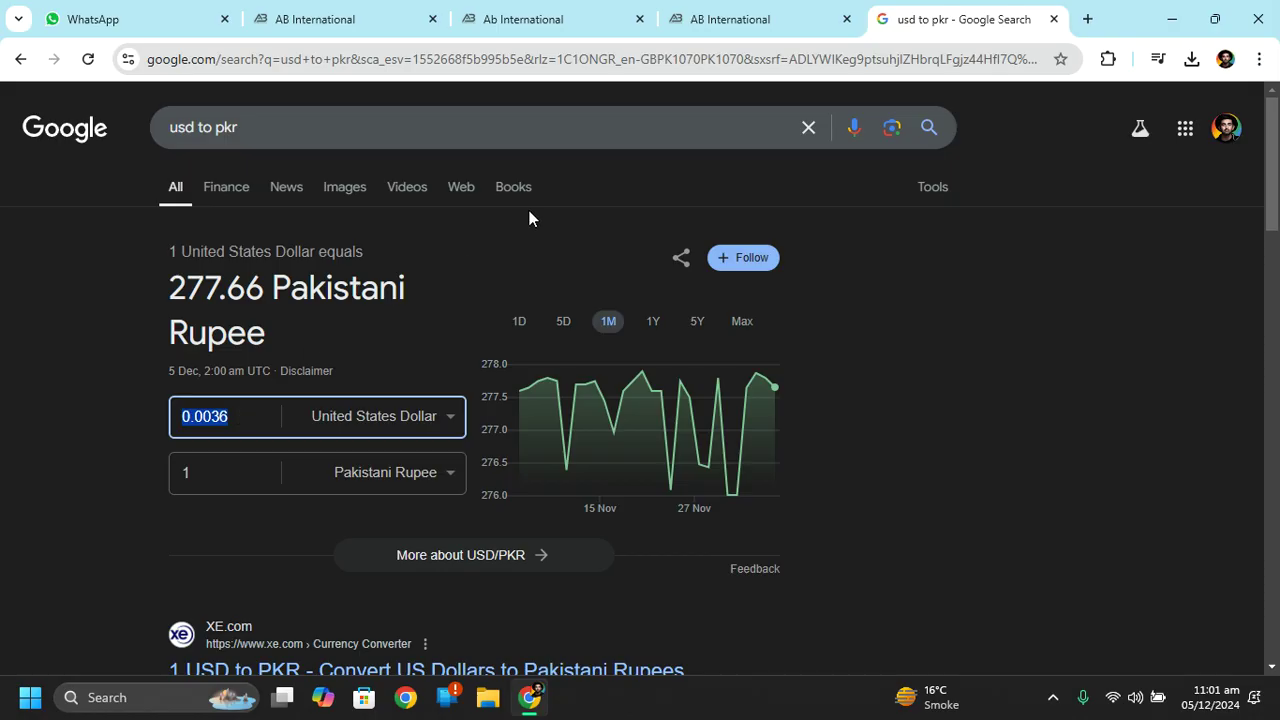
# Paste 0.0036 as the USD currency value and save the new currency.
pyautogui.click(808, 12)
pyautogui.click(473, 506)
pyautogui.hotkey('ctrl', 'v')
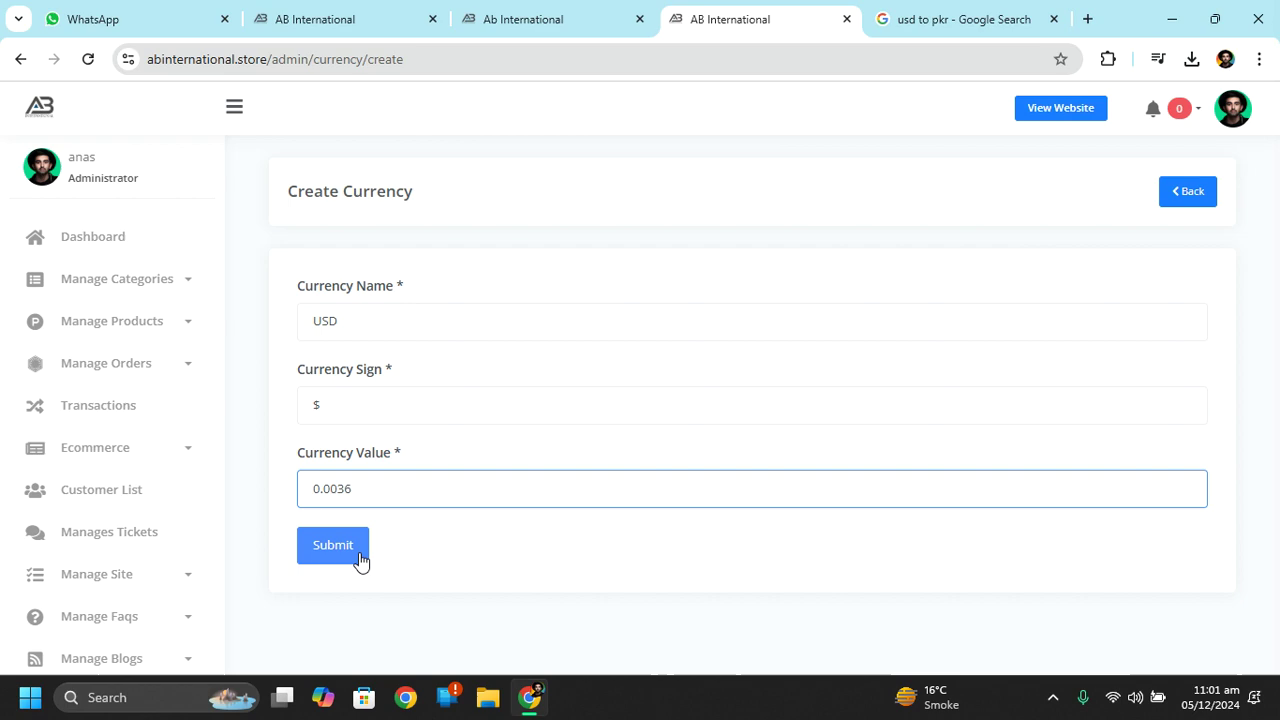
pyautogui.click(352, 556)
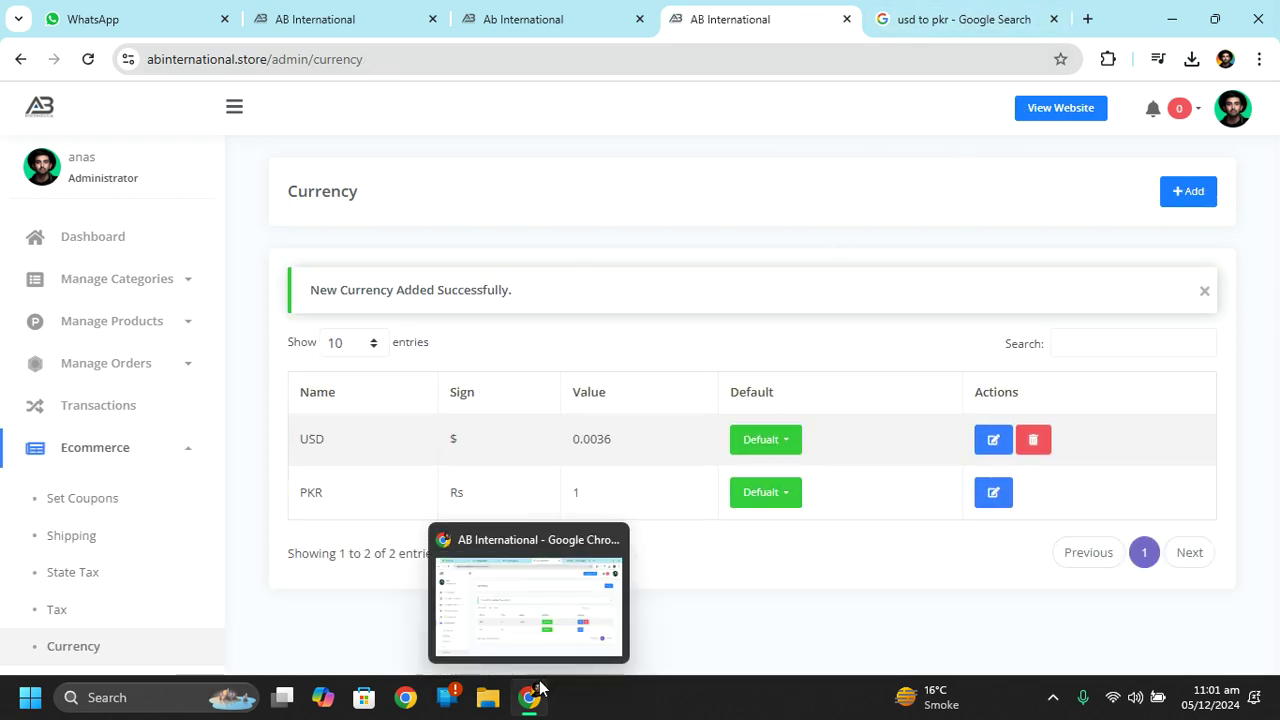
pyautogui.rightClick(1078, 108)
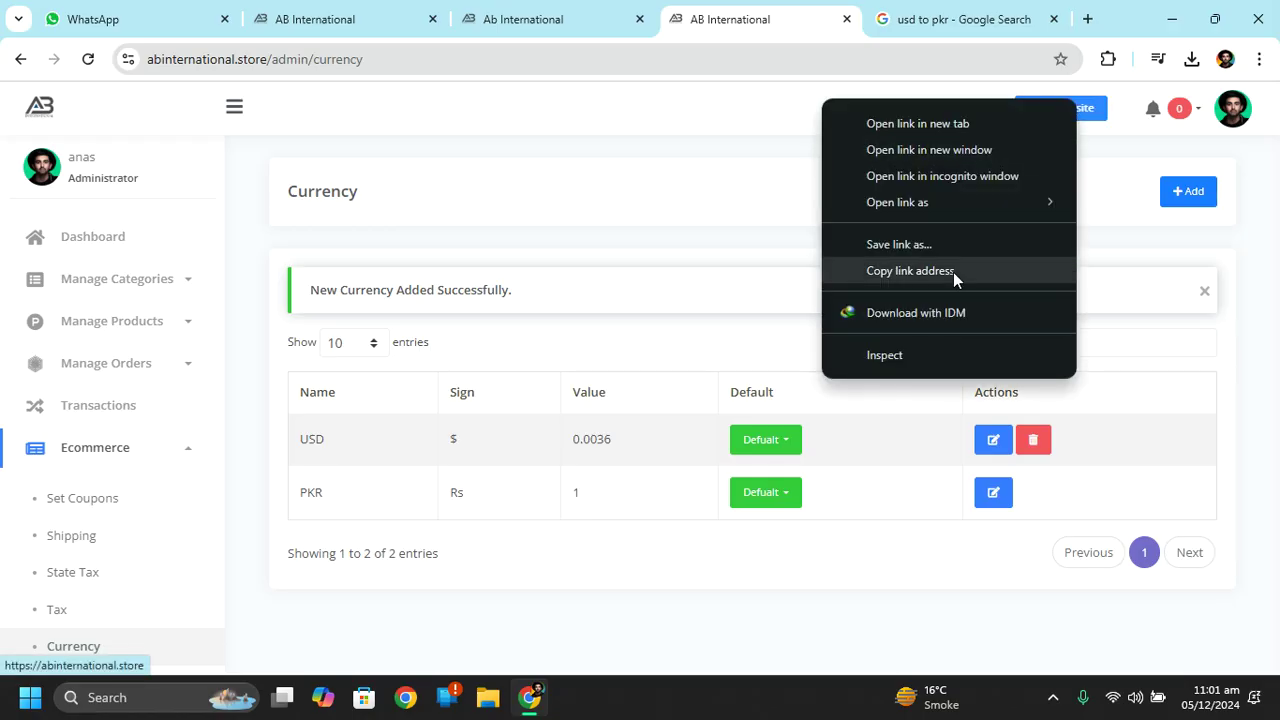
# Open the storefront link in a private window and dismiss the subscribe popup.
pyautogui.click(920, 276)
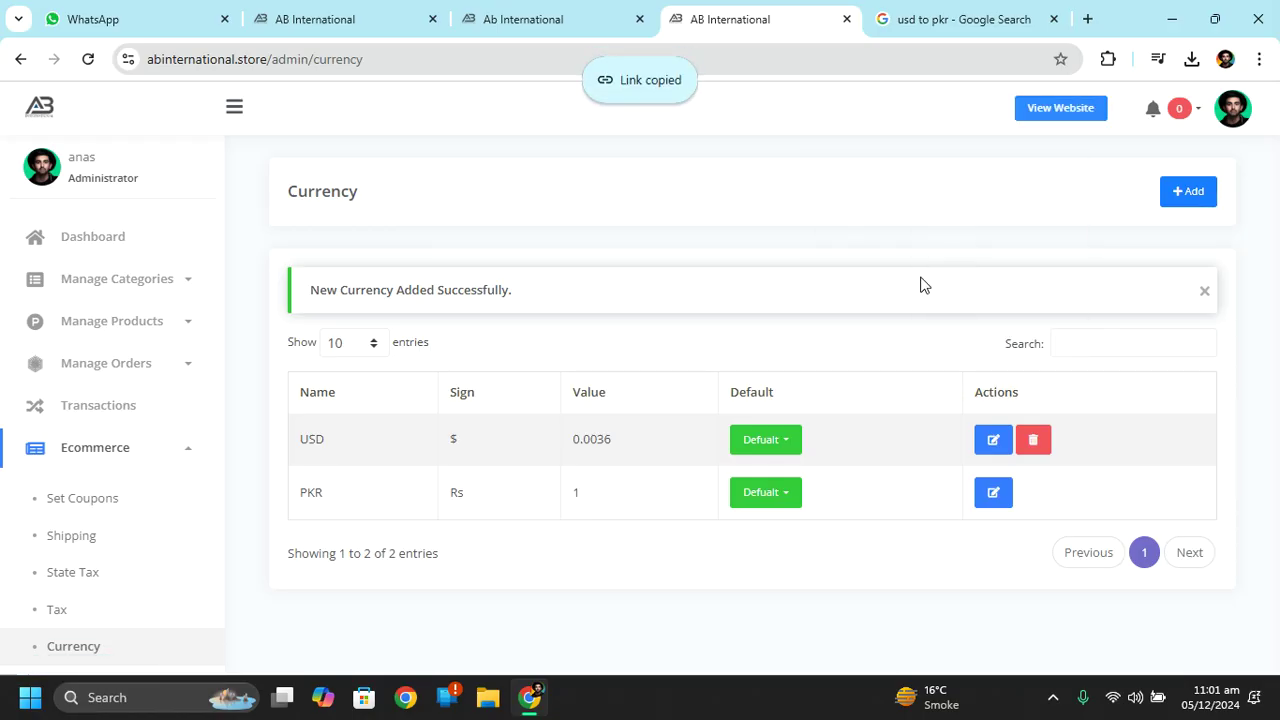
pyautogui.hotkey('ctrl', 'shift', 'n')
pyautogui.hotkey('ctrl', 'v')
pyautogui.press('Return')
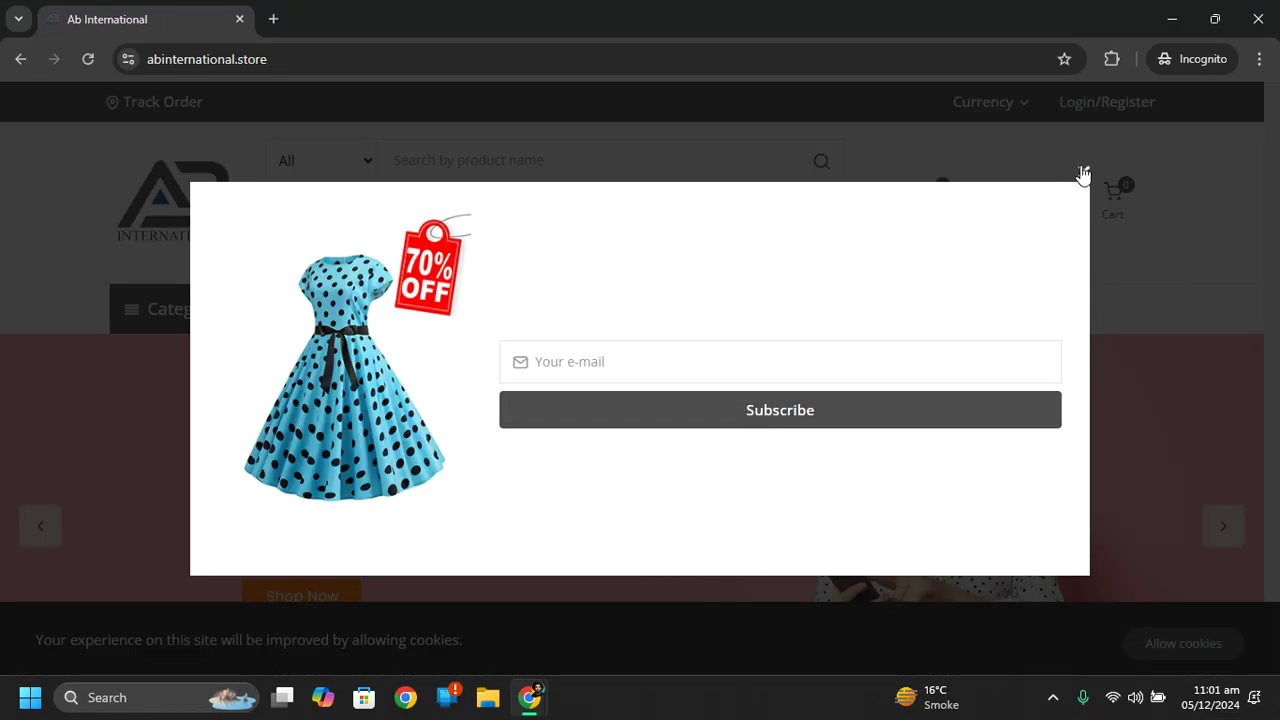
pyautogui.click(1083, 174)
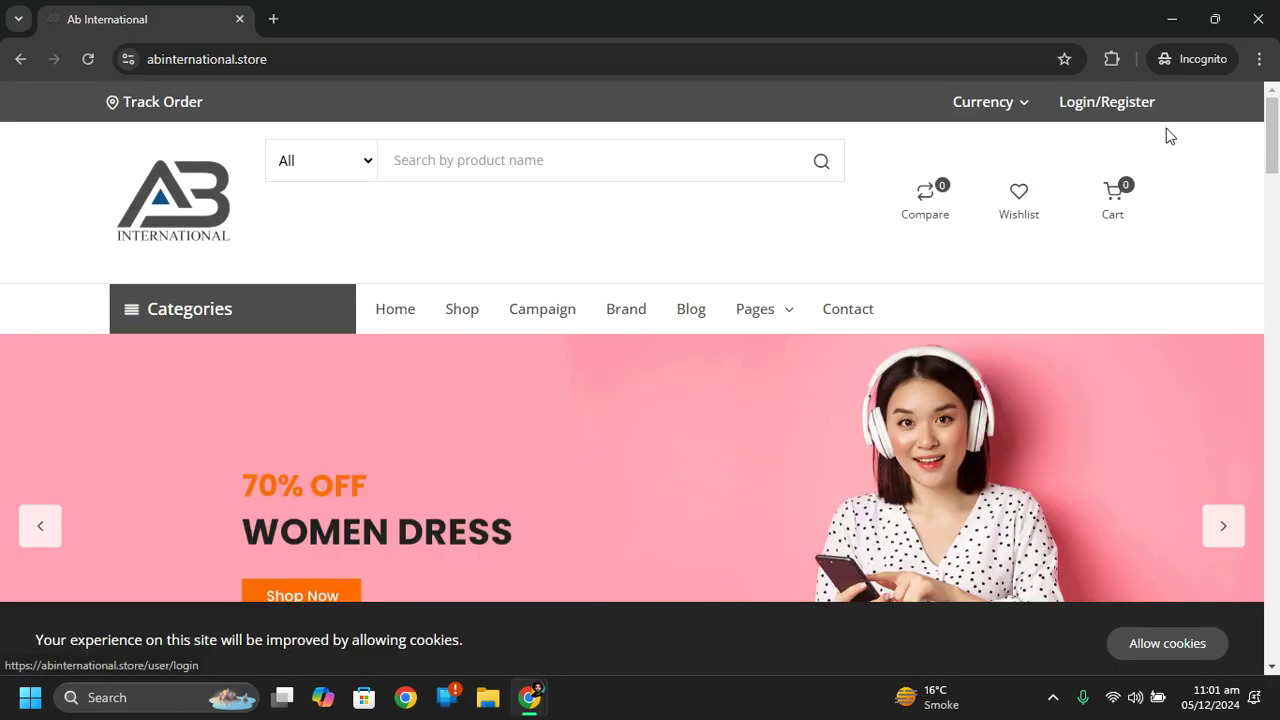
pyautogui.moveTo(1272, 155); pyautogui.dragTo(1278, 430)
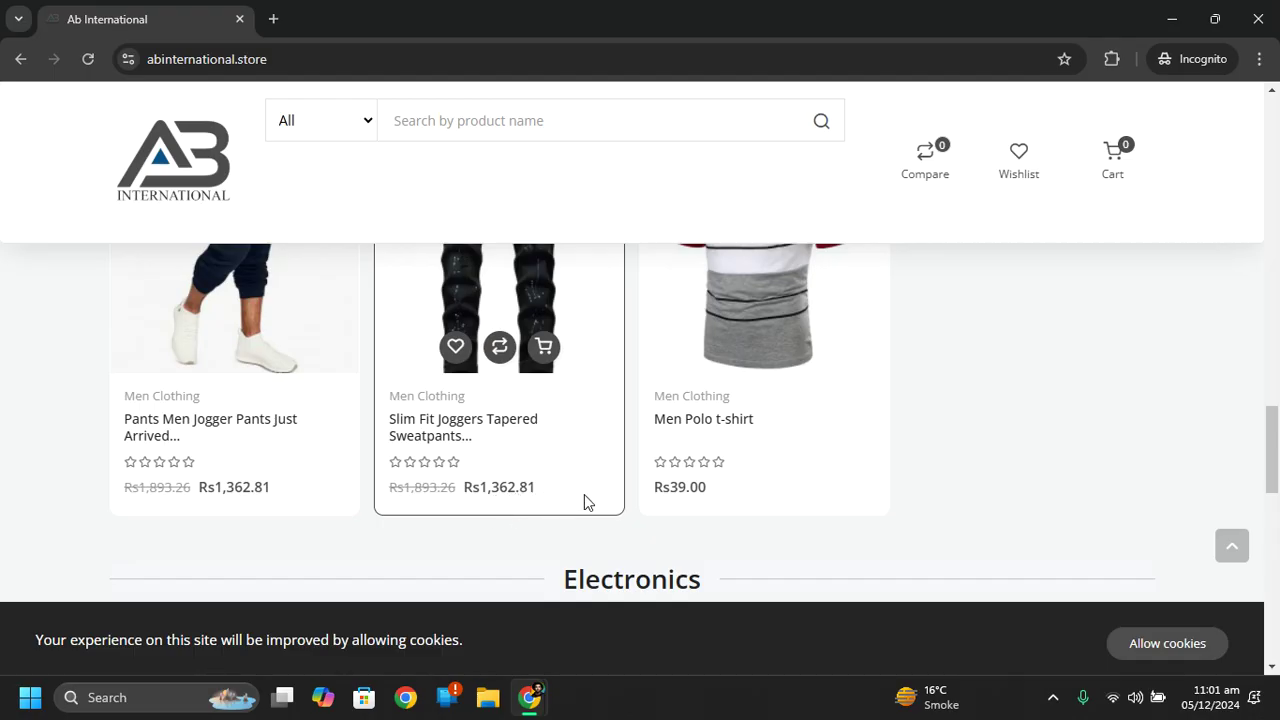
pyautogui.moveTo(1278, 405); pyautogui.dragTo(1274, 100)
# Switch storefront prices to USD, back to PKR, then close the private window.
pyautogui.click(1020, 104)
pyautogui.click(994, 162)
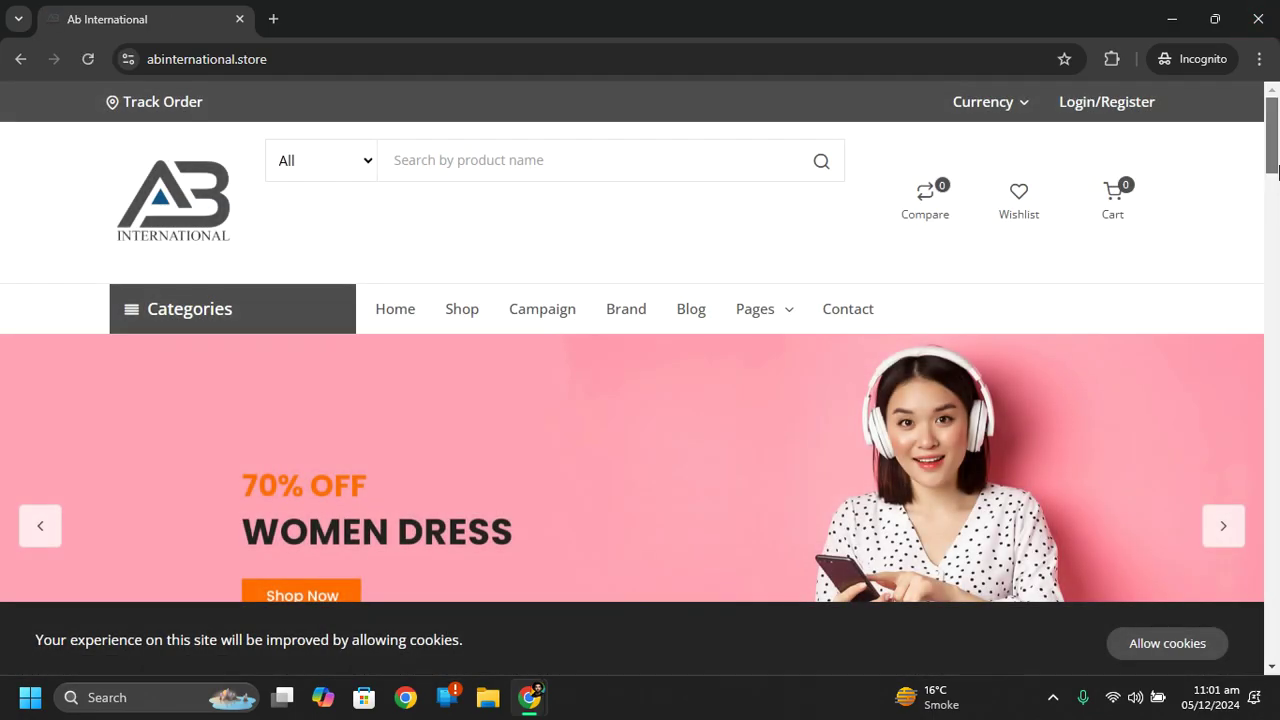
pyautogui.moveTo(1274, 140); pyautogui.dragTo(1278, 438)
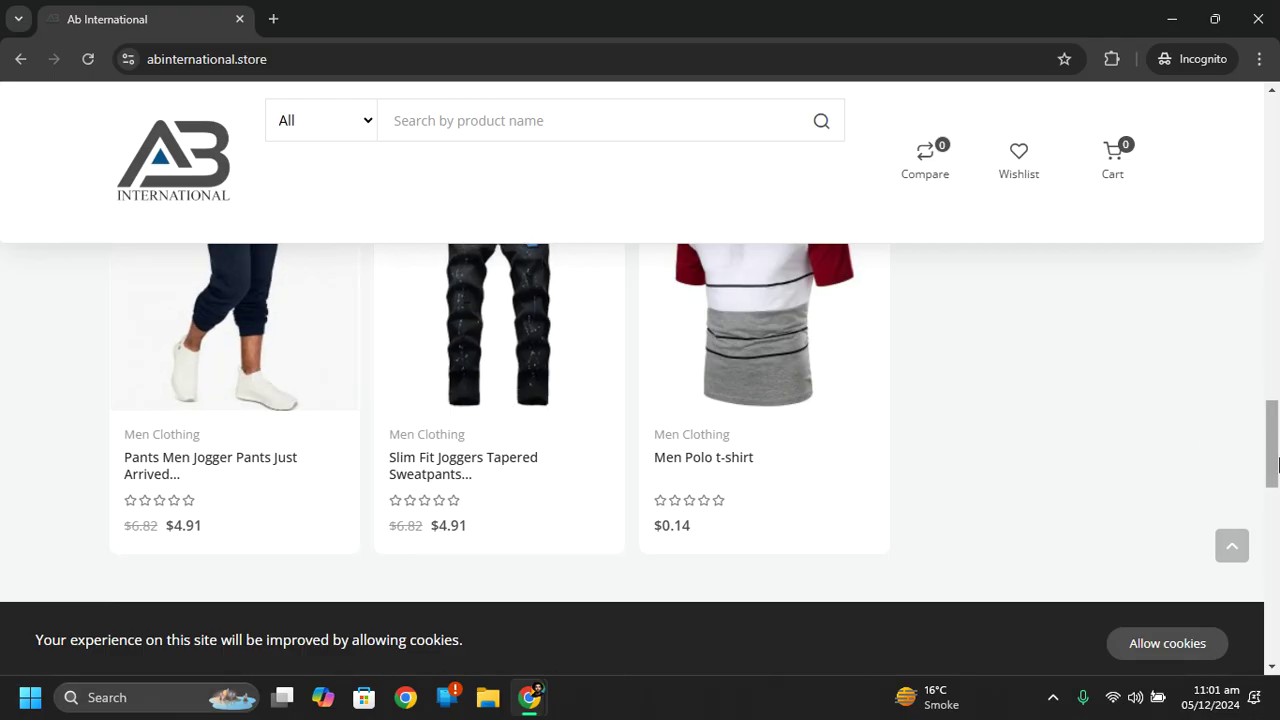
pyautogui.moveTo(1274, 443); pyautogui.dragTo(1272, 110)
pyautogui.moveTo(1006, 109)
pyautogui.click(990, 137)
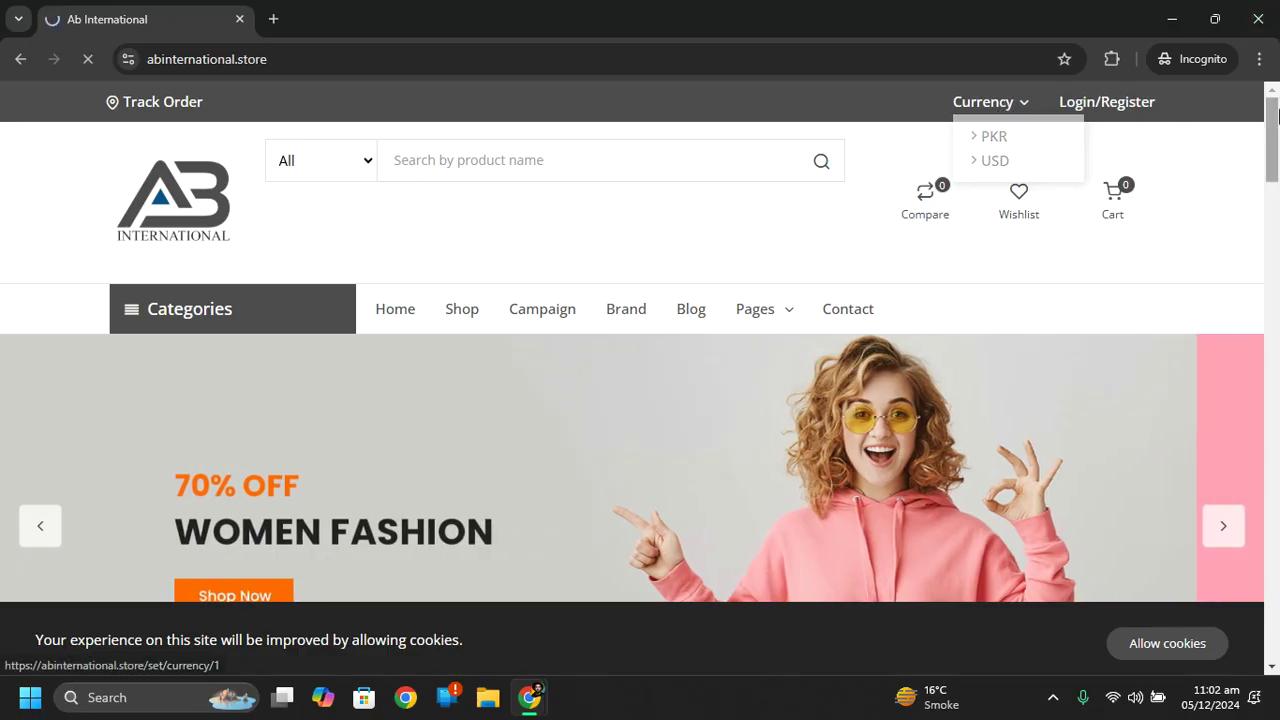
pyautogui.moveTo(1271, 110); pyautogui.dragTo(1249, 449)
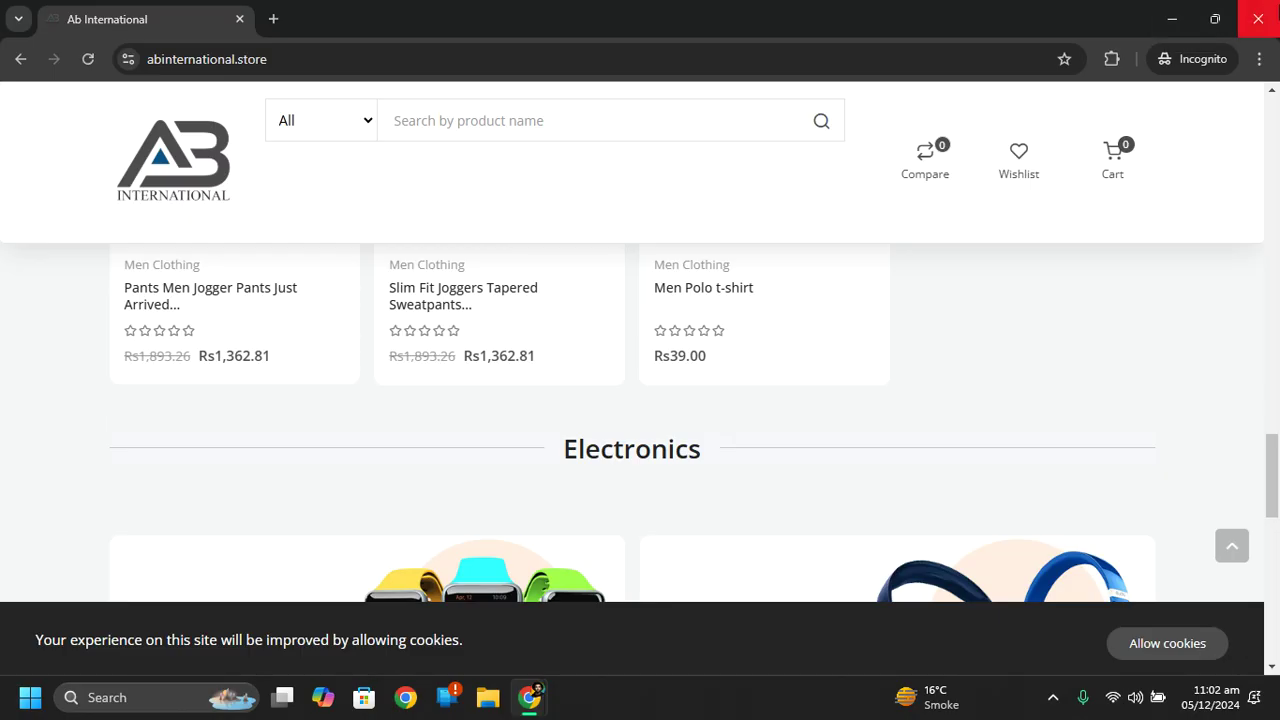
pyautogui.click(1258, 18)
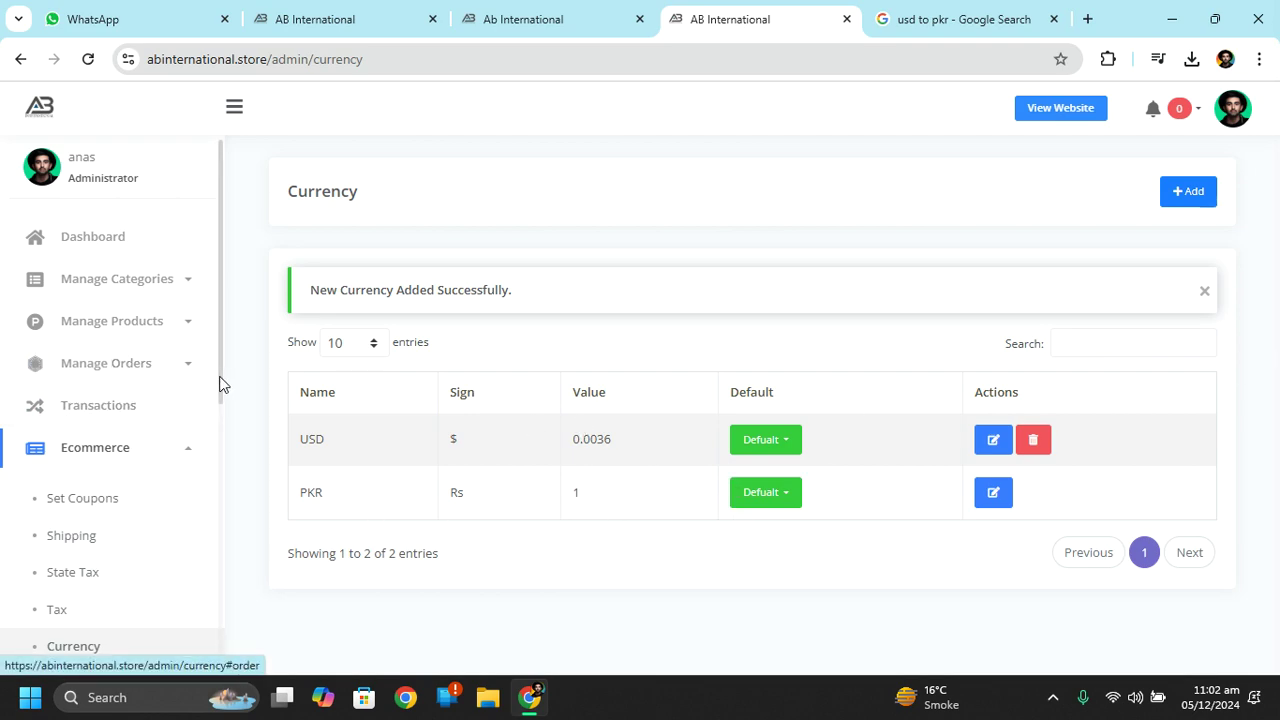
# Turn off Display Stripe in Ecommerce > Payment and submit the settings.
pyautogui.moveTo(220, 380); pyautogui.dragTo(225, 455)
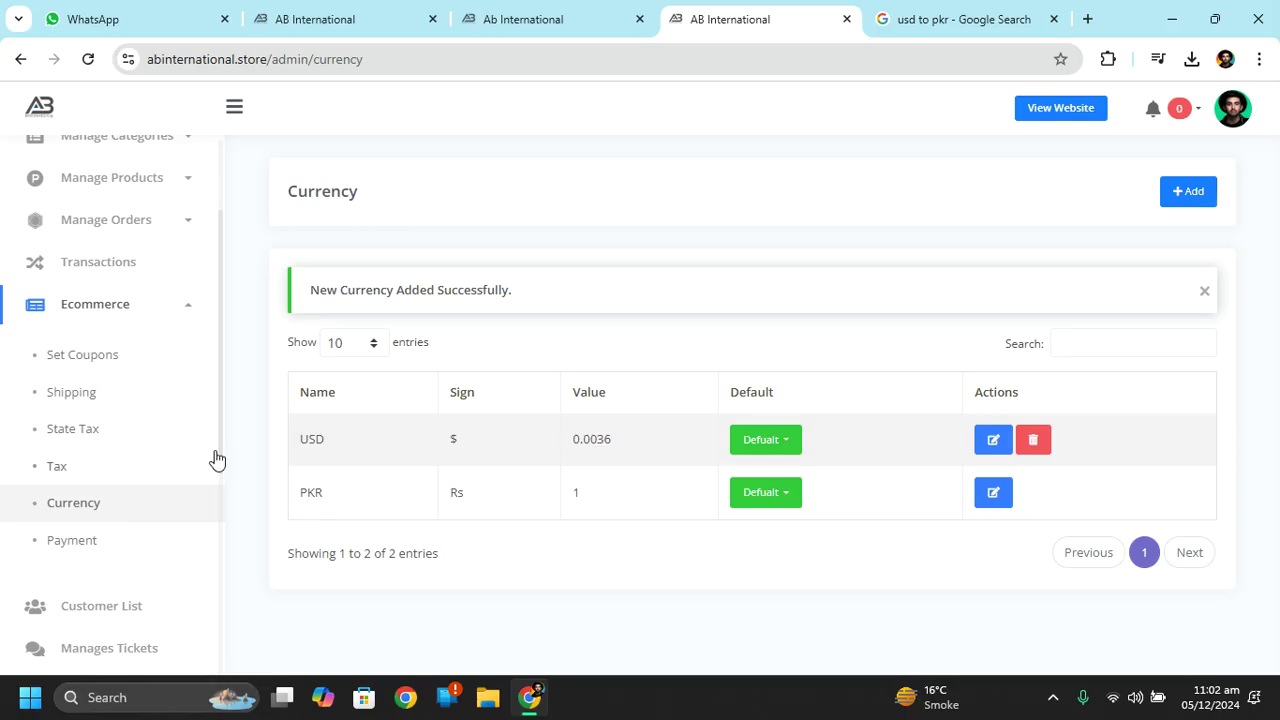
pyautogui.click(95, 542)
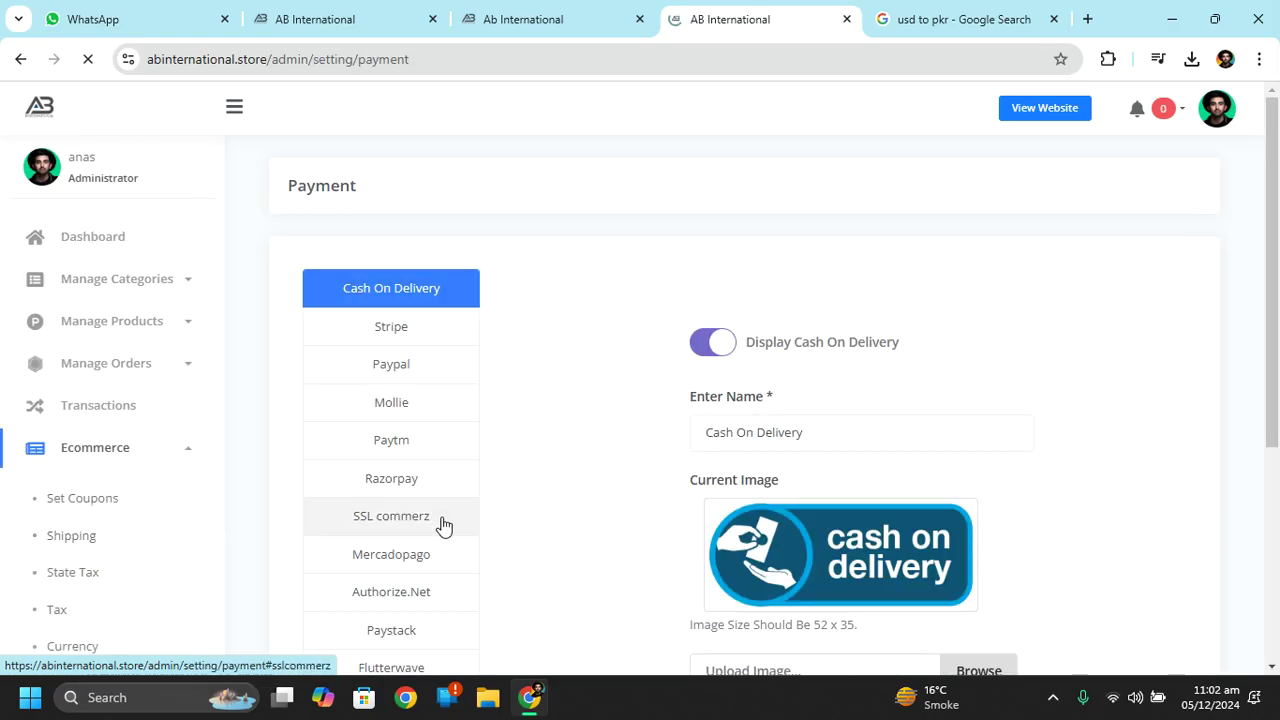
pyautogui.moveTo(1277, 265); pyautogui.dragTo(1262, 332)
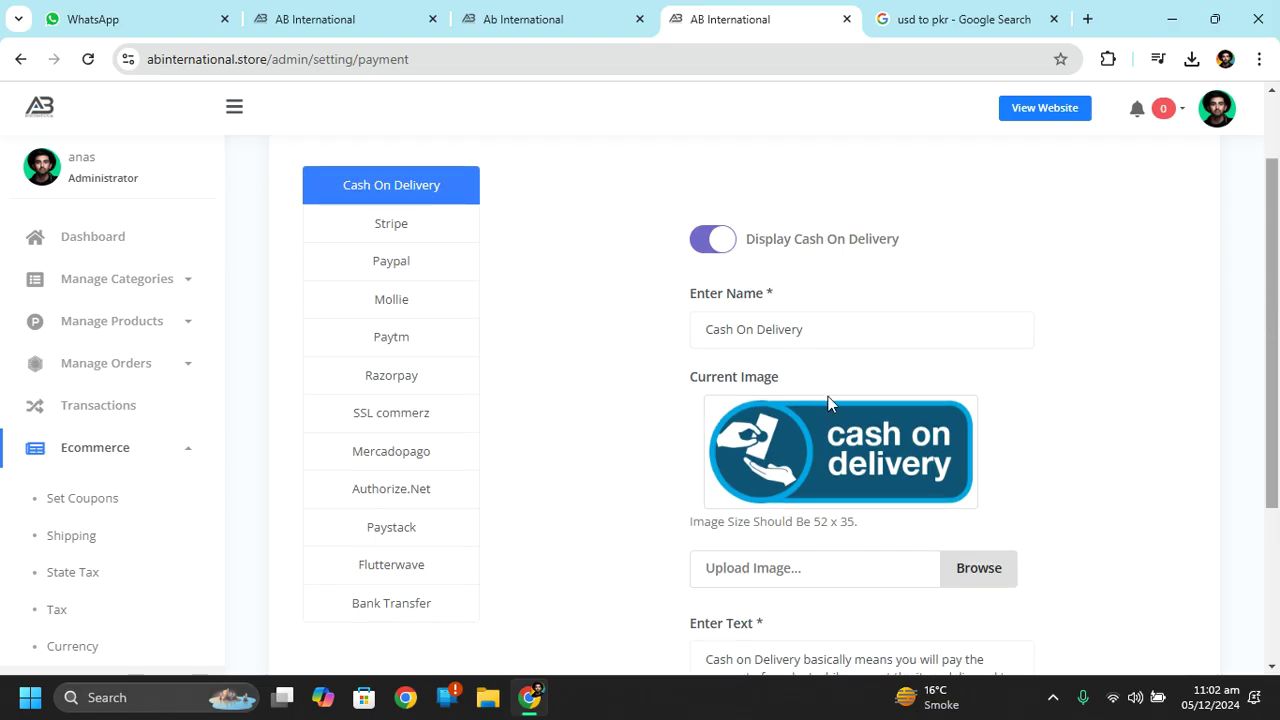
pyautogui.click(400, 229)
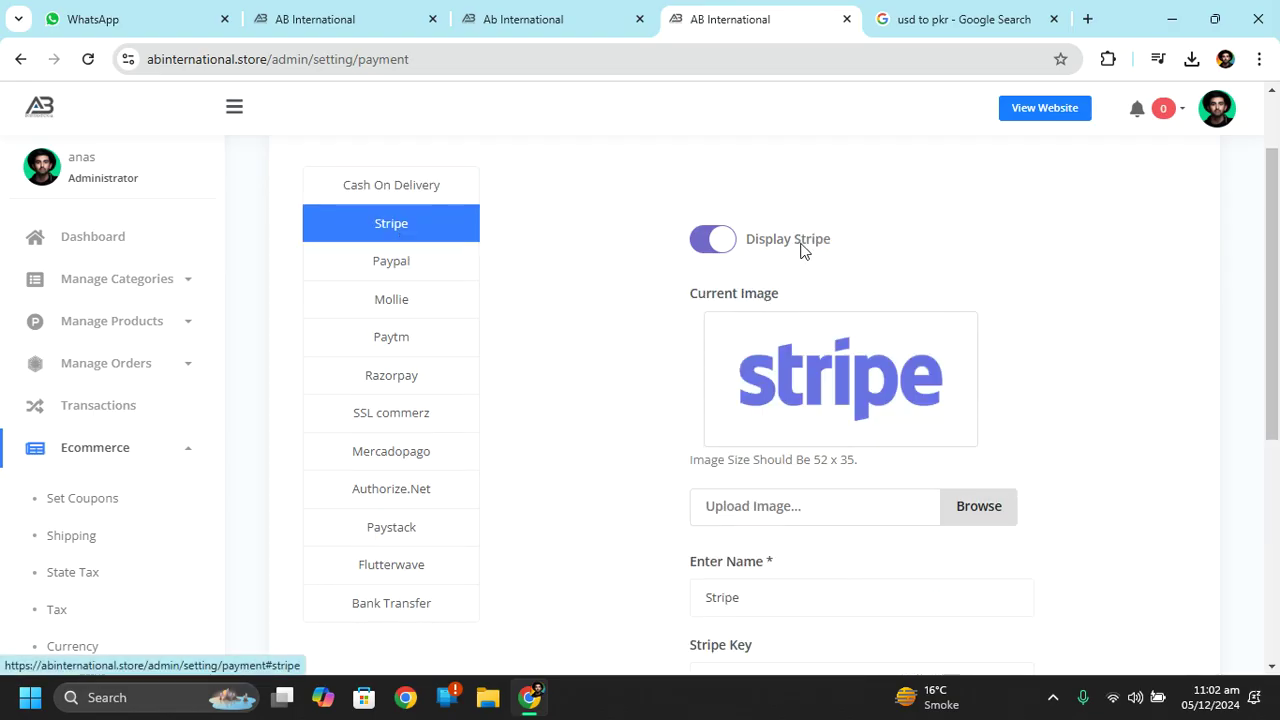
pyautogui.click(753, 250)
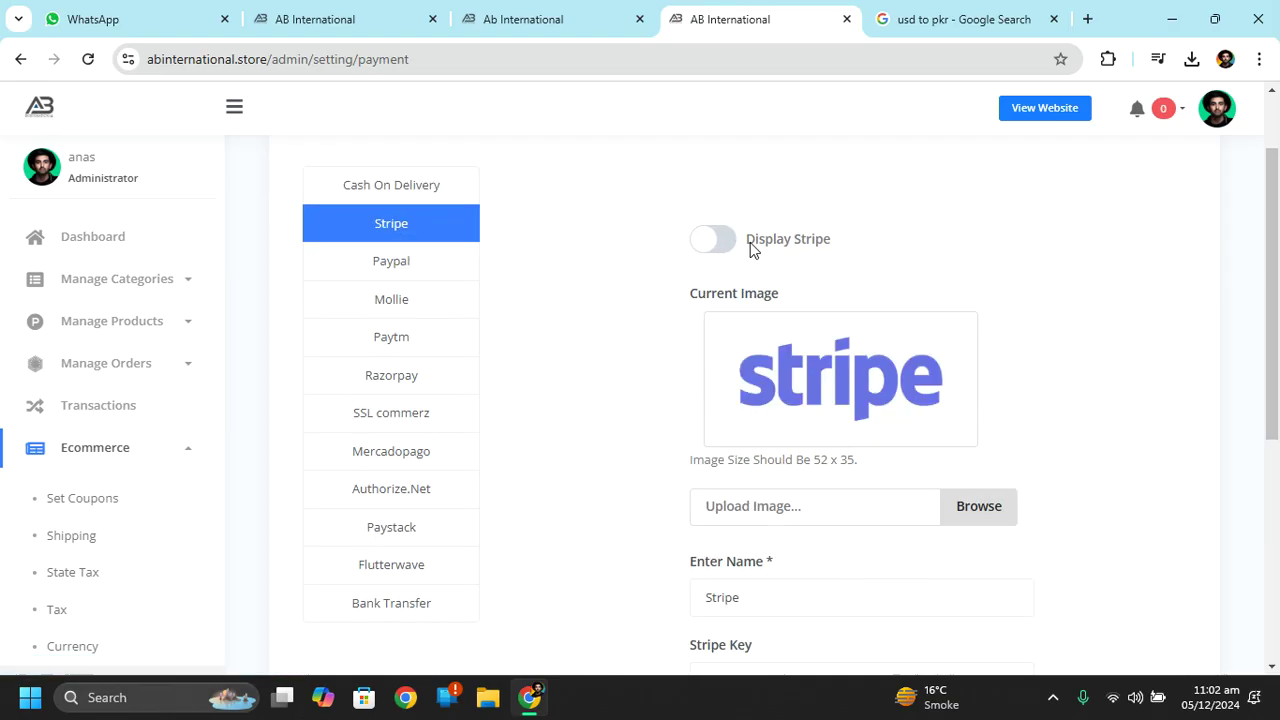
pyautogui.scroll(-5, 917, 446)
pyautogui.click(877, 531)
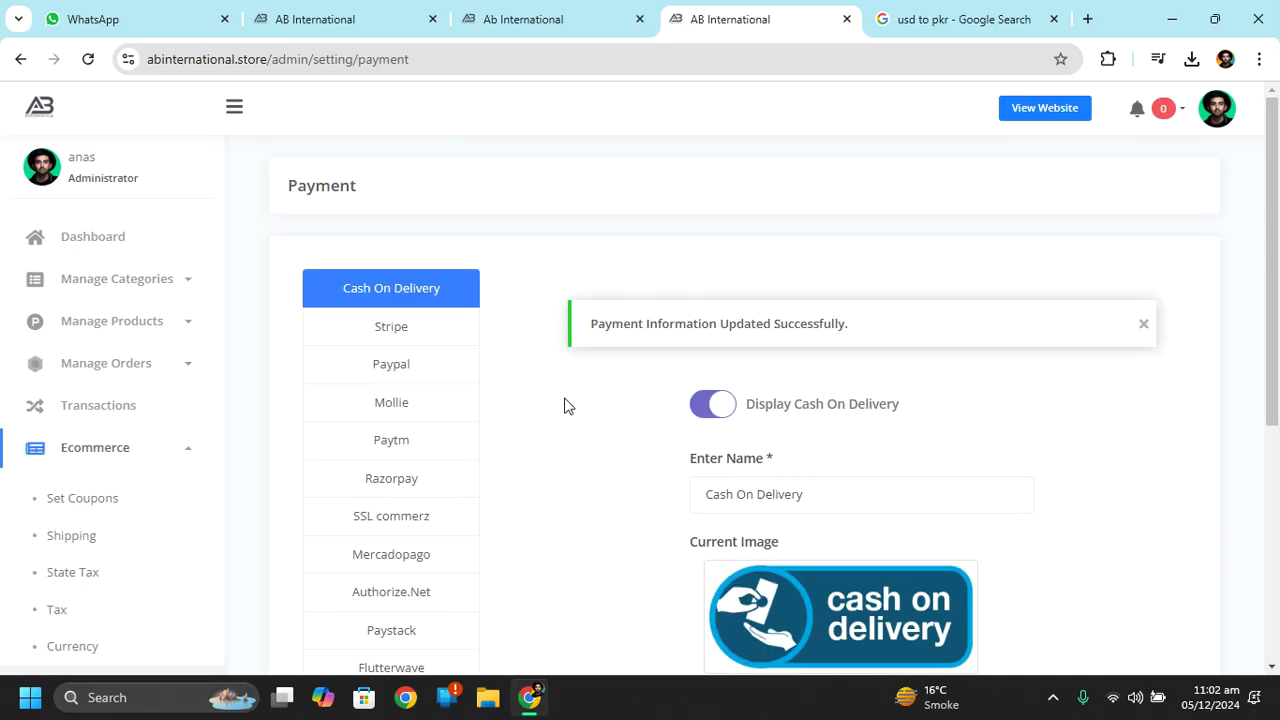
pyautogui.click(462, 335)
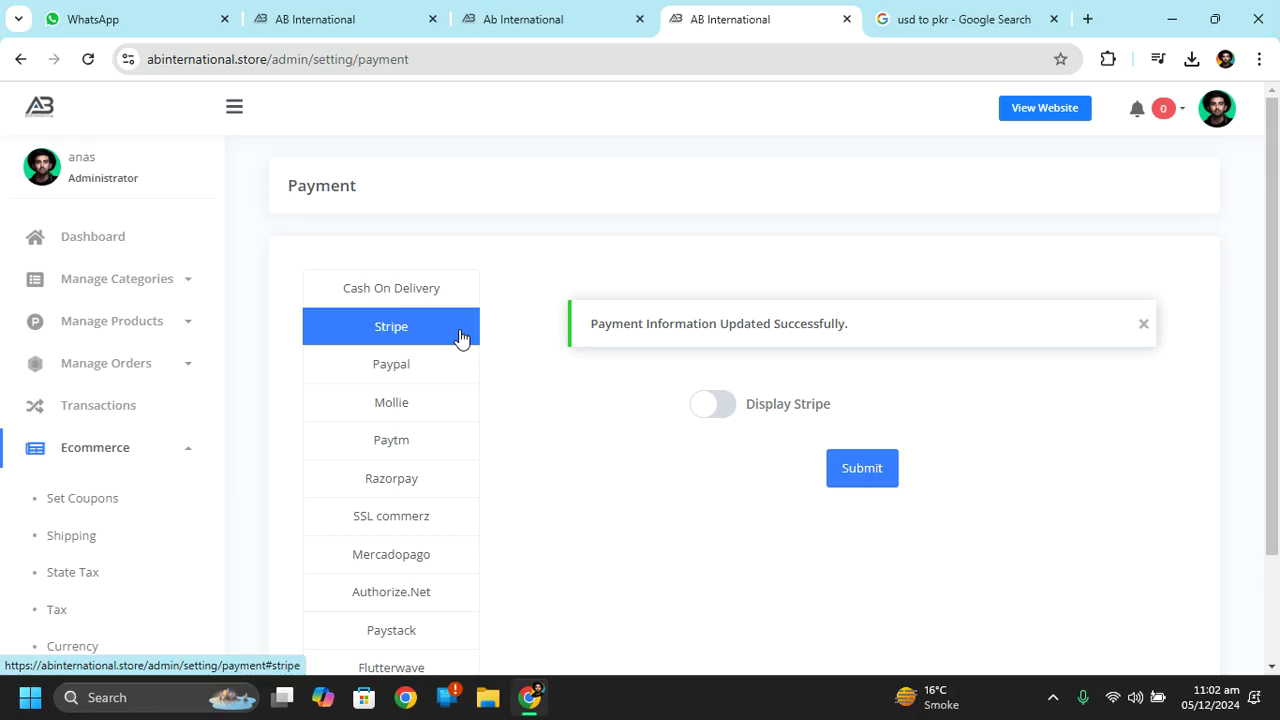
# Turn Stripe display back on and save the Stripe settings.
pyautogui.click(713, 403)
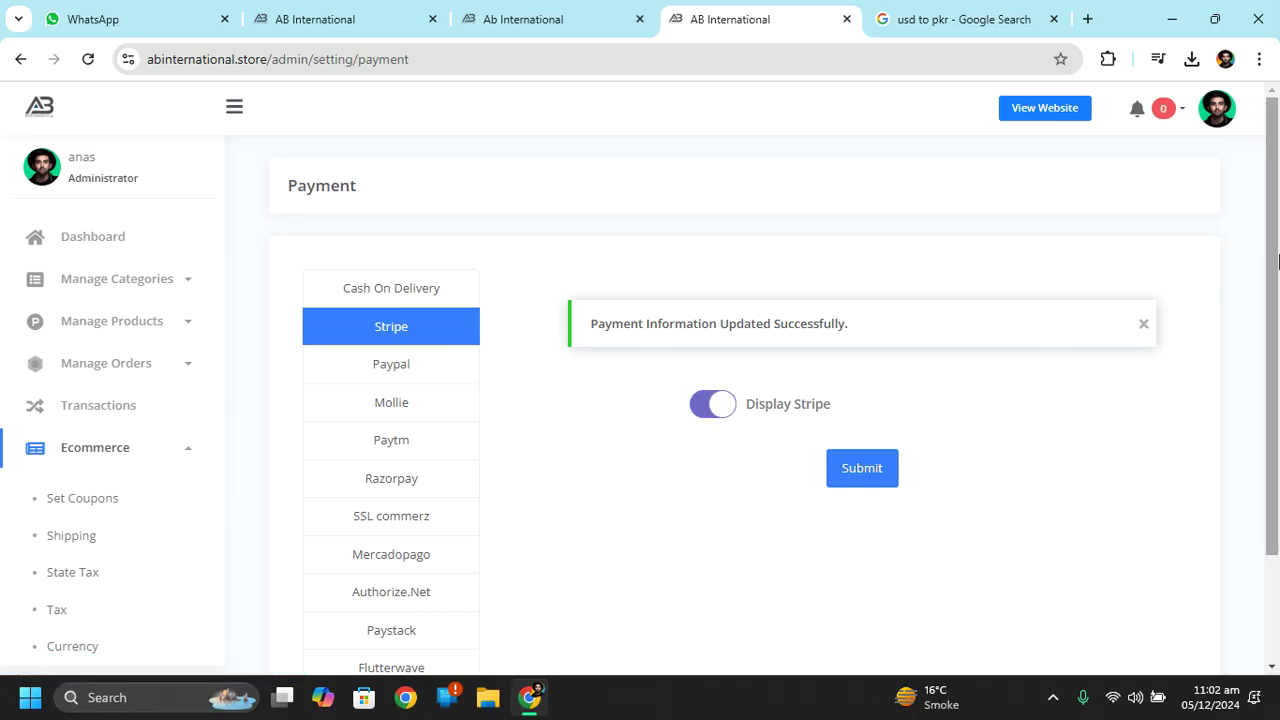
pyautogui.scroll(-2, 1277, 343)
pyautogui.click(848, 348)
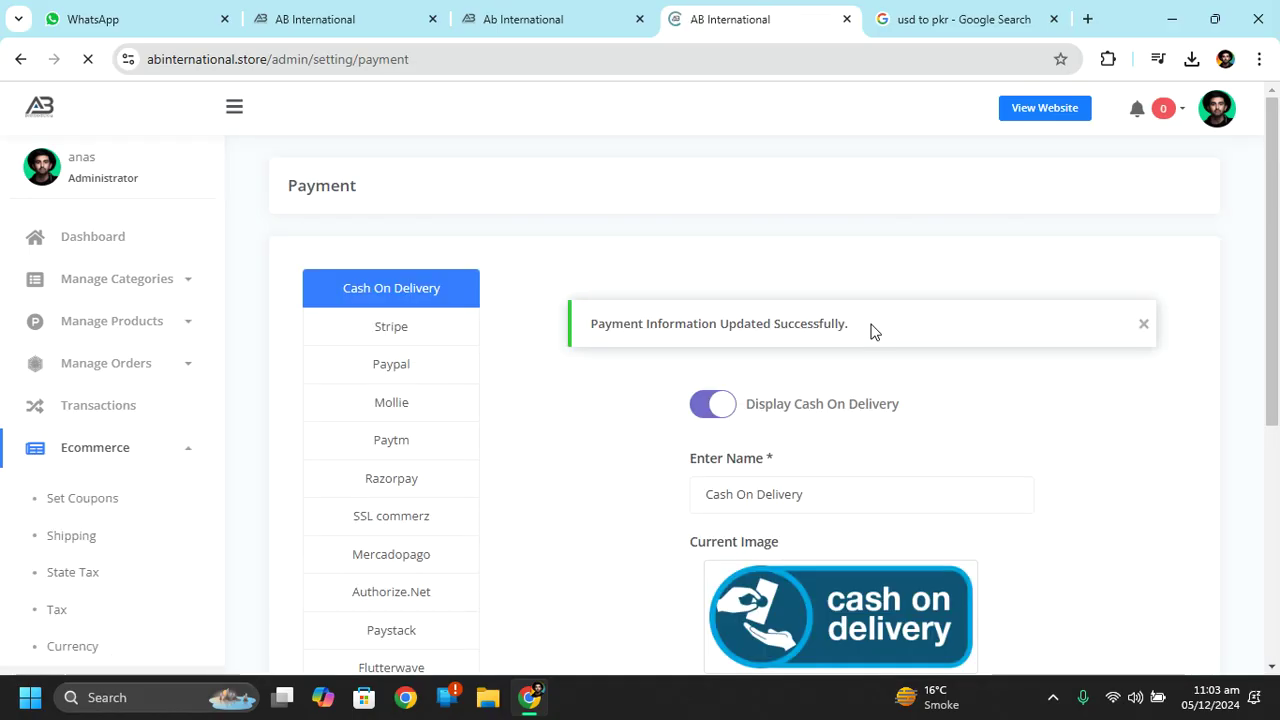
pyautogui.scroll(-1, 869, 390)
pyautogui.click(403, 211)
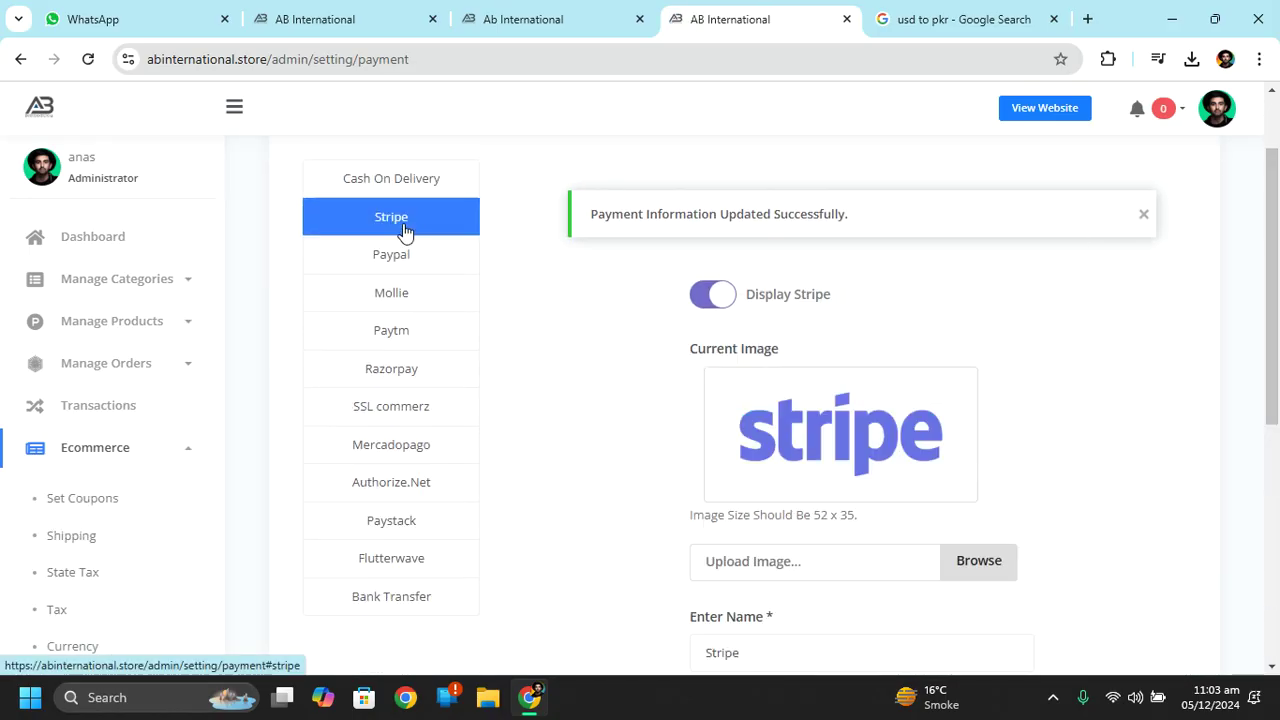
pyautogui.scroll(-4, 1277, 228)
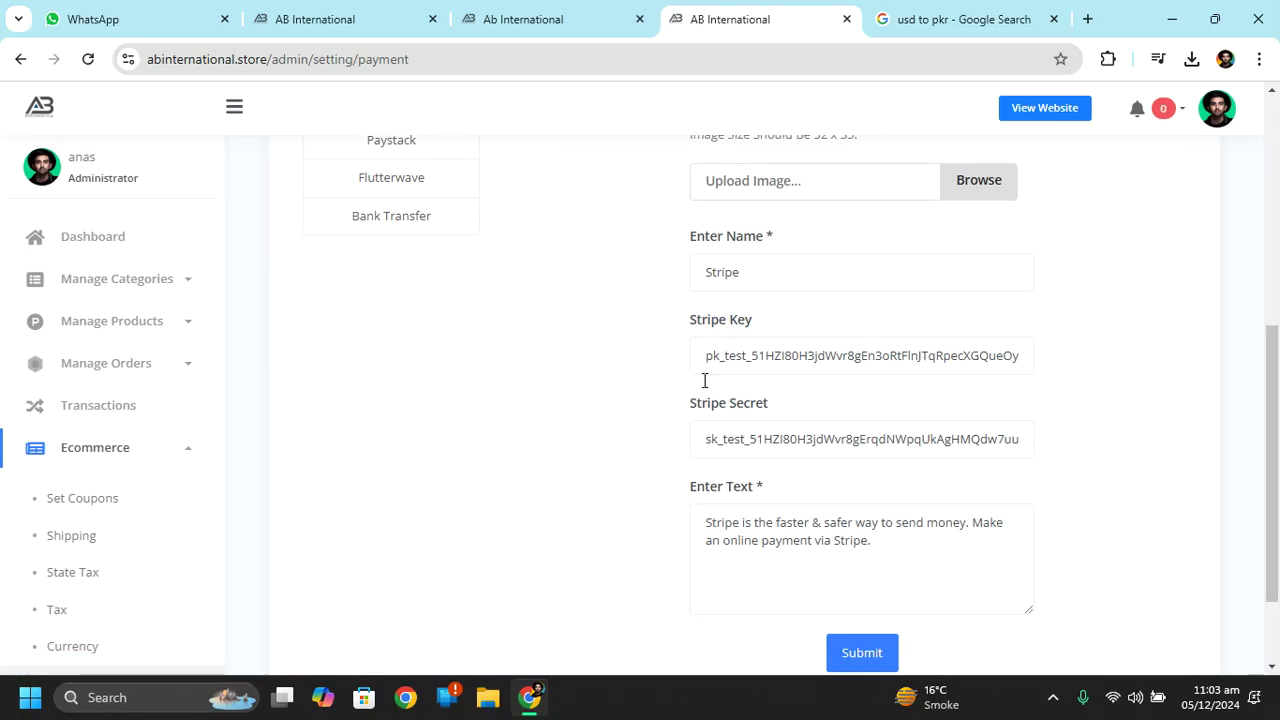
pyautogui.moveTo(717, 365); pyautogui.dragTo(823, 471)
pyautogui.click(714, 466)
pyautogui.press('Return')
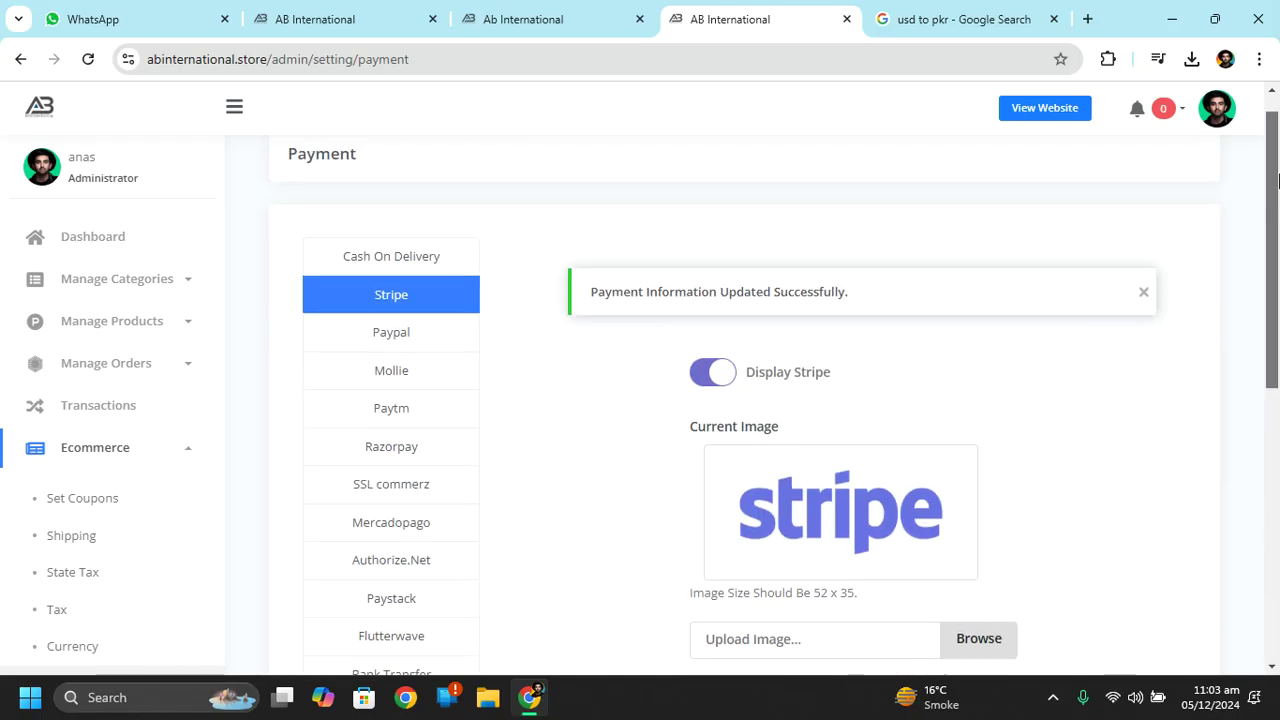
# Switch Display Stripe off again and submit.
pyautogui.click(723, 374)
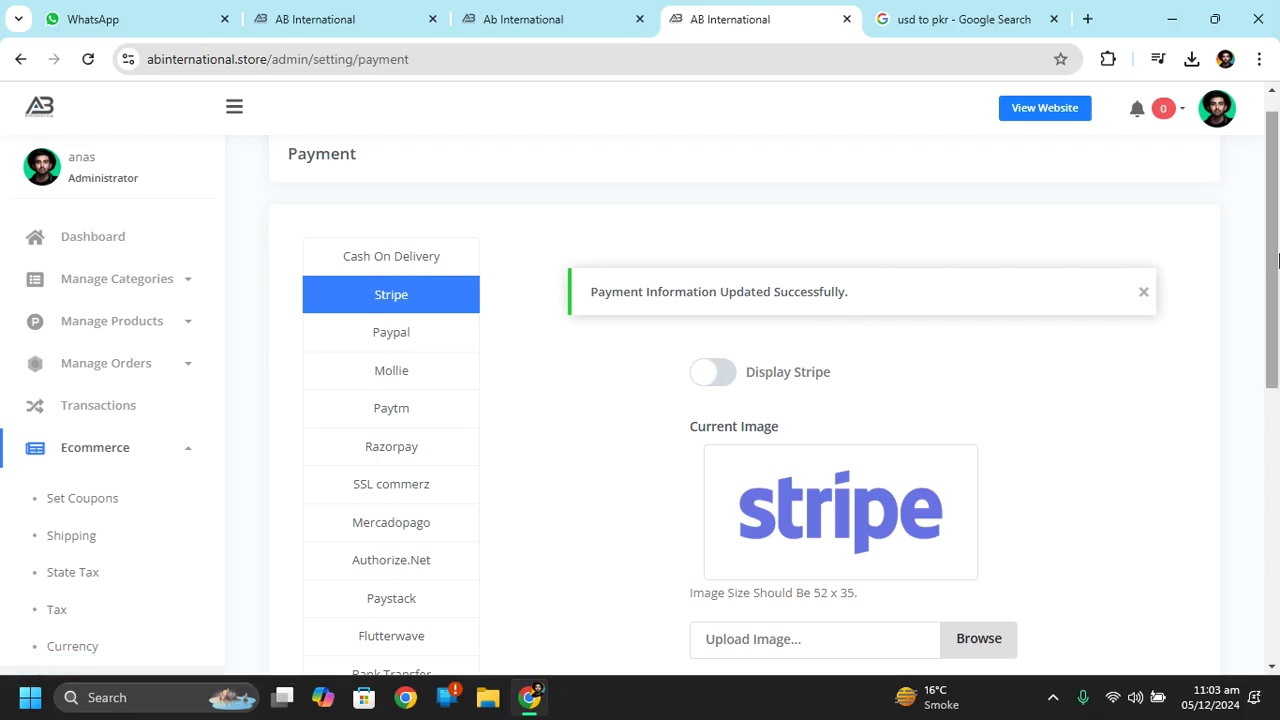
pyautogui.moveTo(1273, 264); pyautogui.dragTo(1277, 482)
pyautogui.scroll(-2, 1278, 482)
pyautogui.click(862, 535)
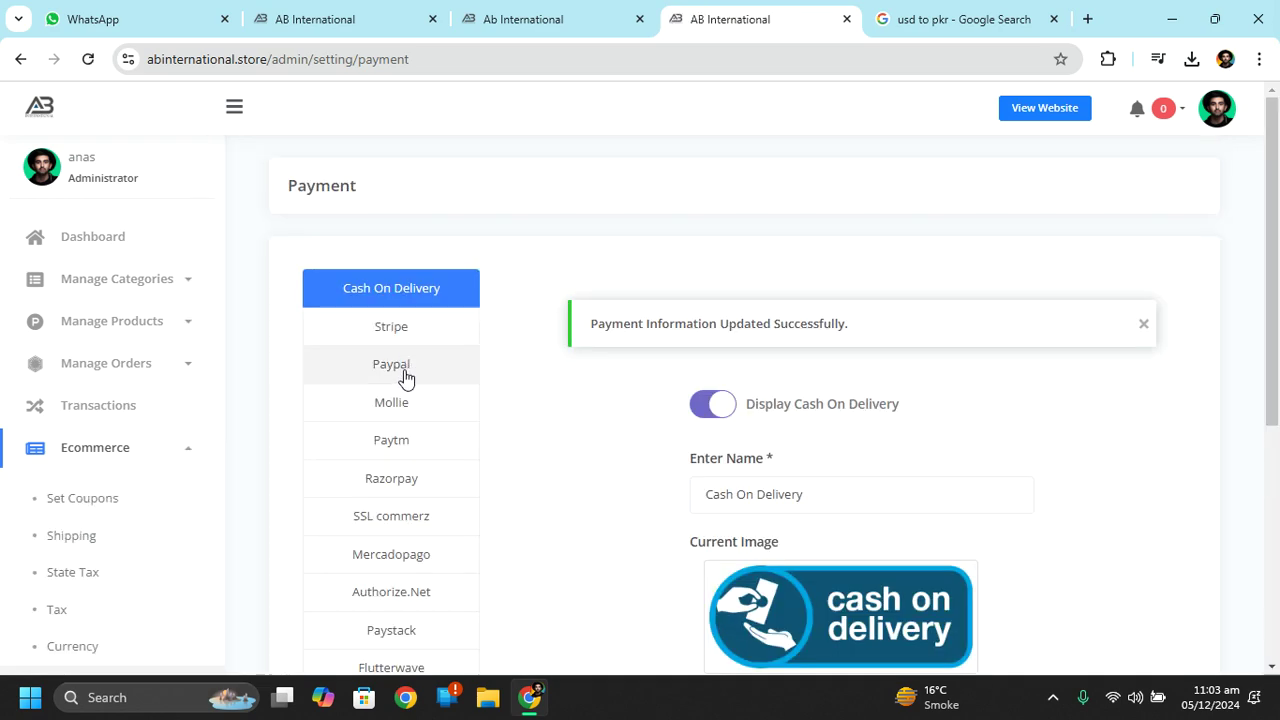
# Turn off PayPal and Mollie payment options, submitting each change.
pyautogui.click(405, 373)
pyautogui.click(710, 416)
pyautogui.scroll(-6, 1260, 514)
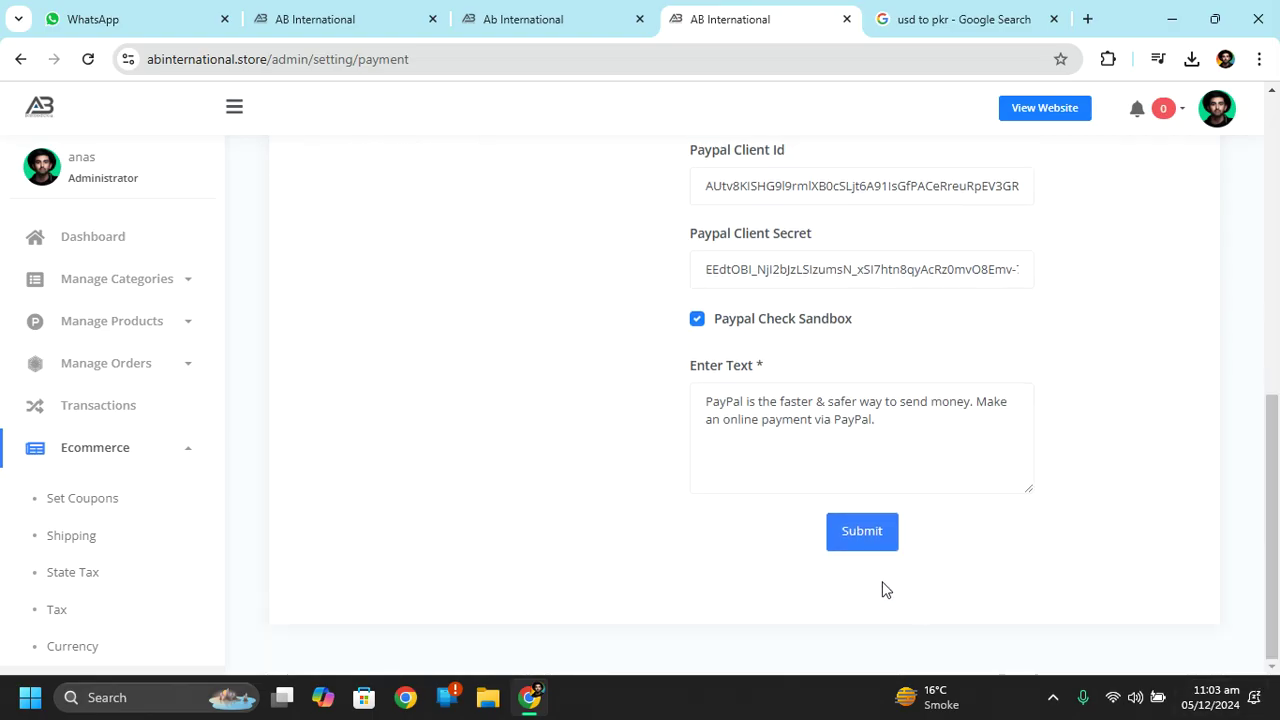
pyautogui.click(854, 543)
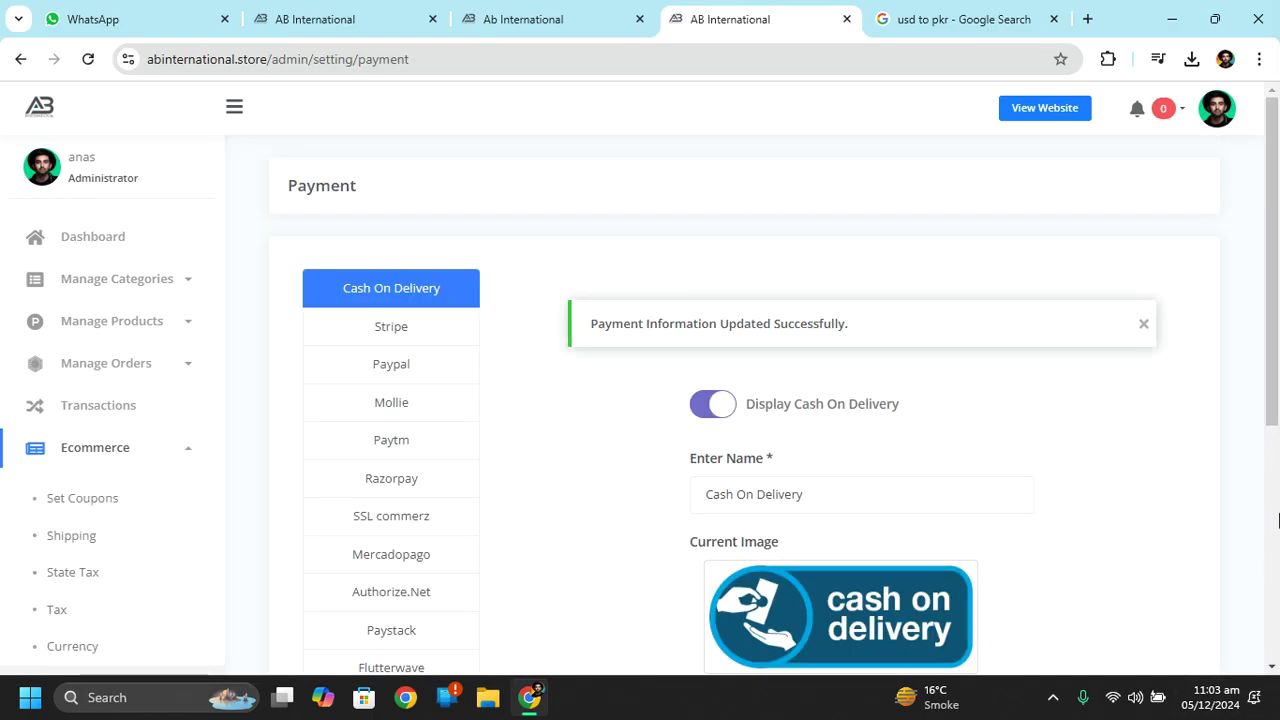
pyautogui.click(414, 404)
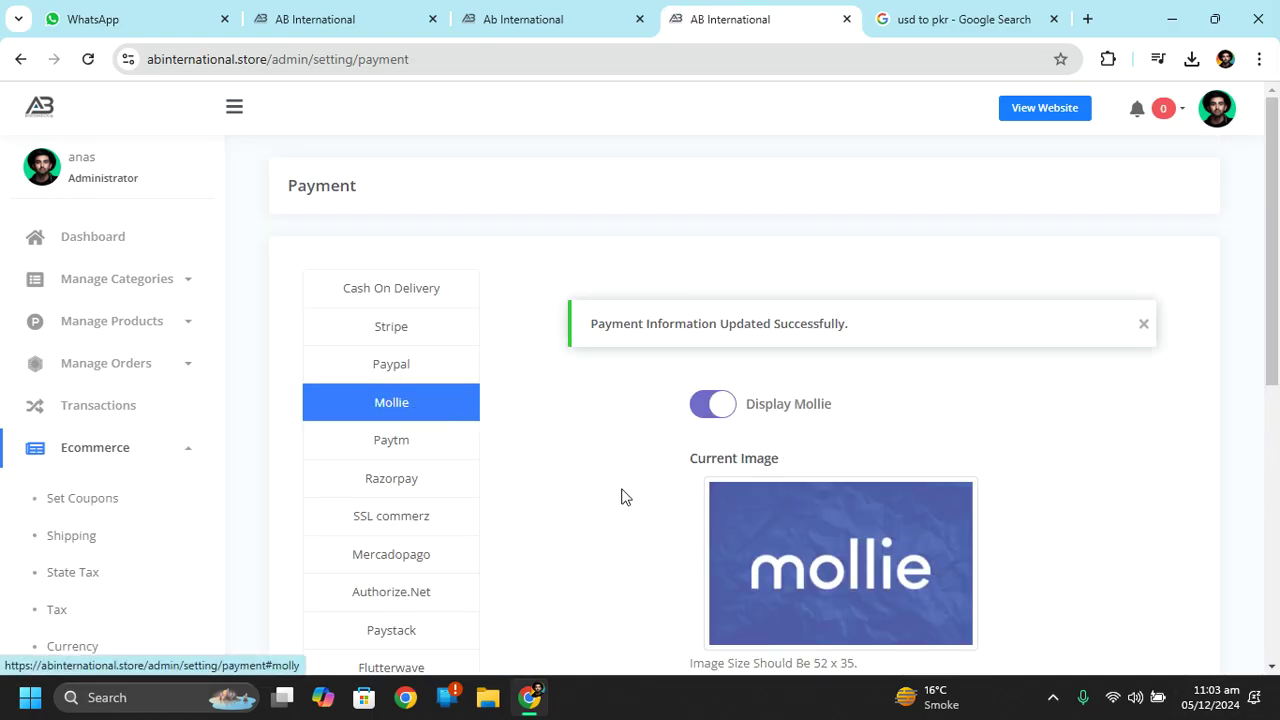
pyautogui.click(714, 404)
pyautogui.scroll(-5, 778, 440)
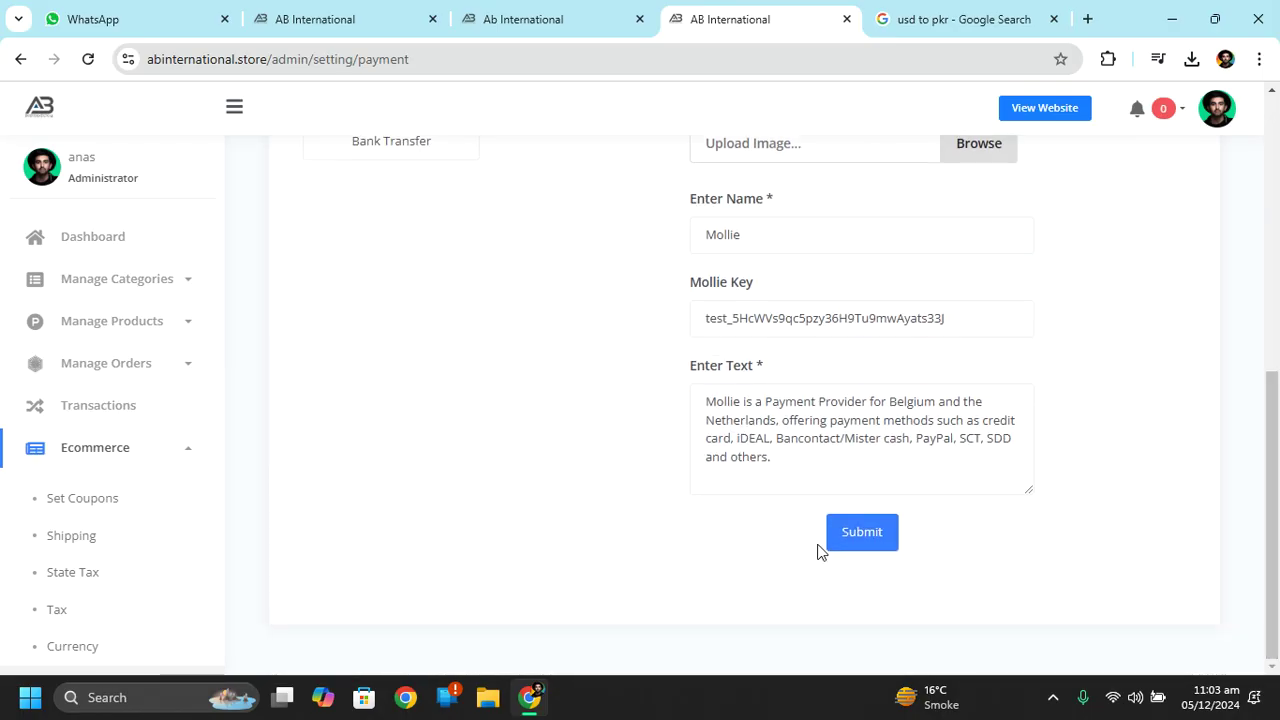
pyautogui.click(866, 530)
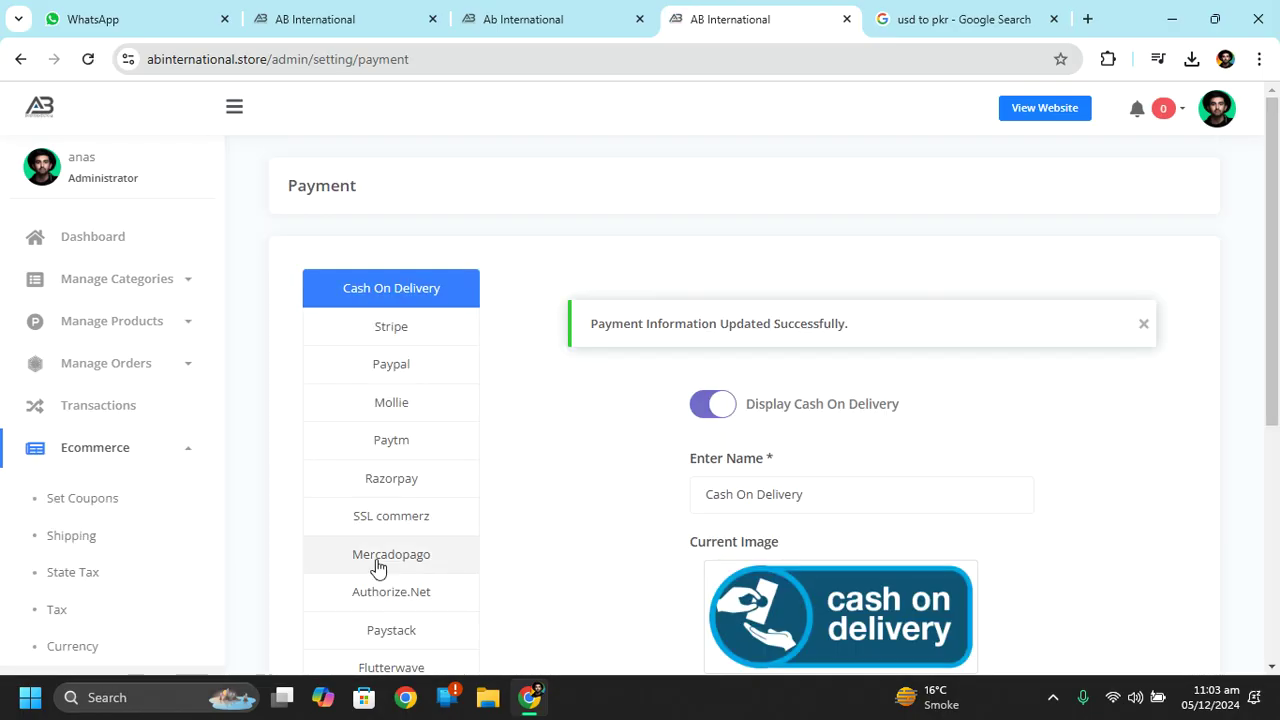
# Look over the Bank Transfer and Authorize.Net payment settings.
pyautogui.scroll(-4, 1180, 394)
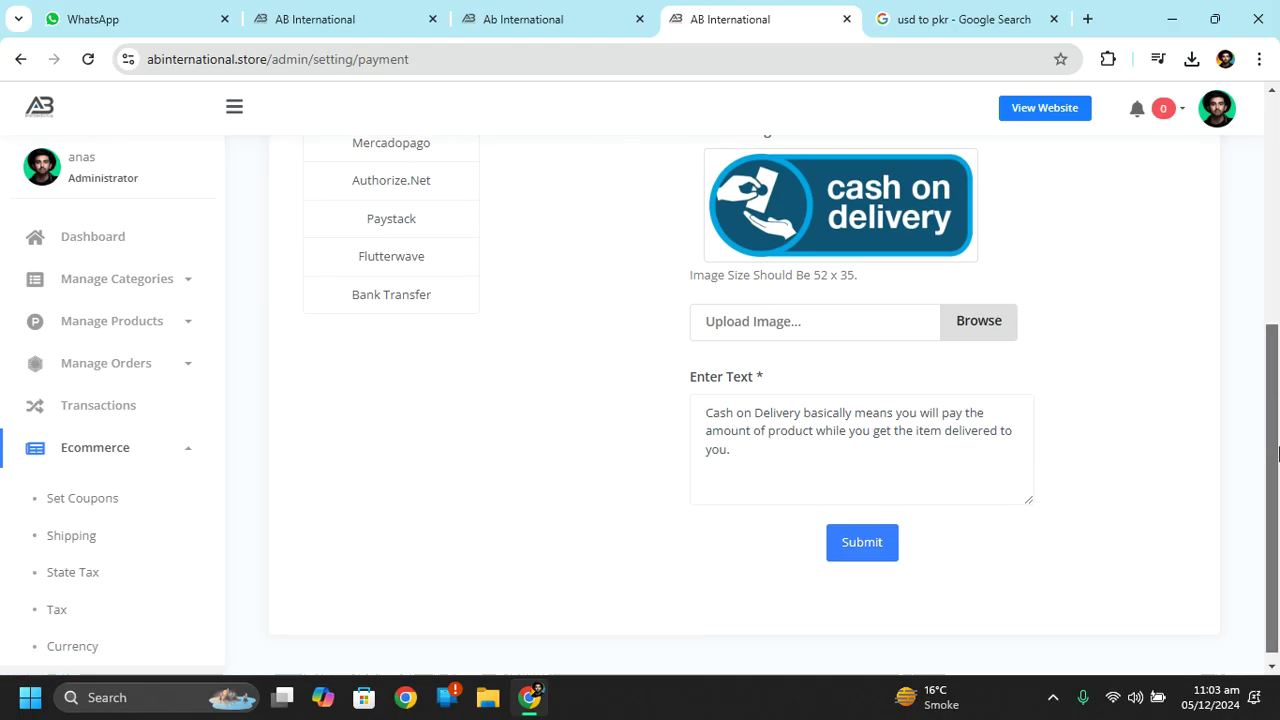
pyautogui.click(452, 288)
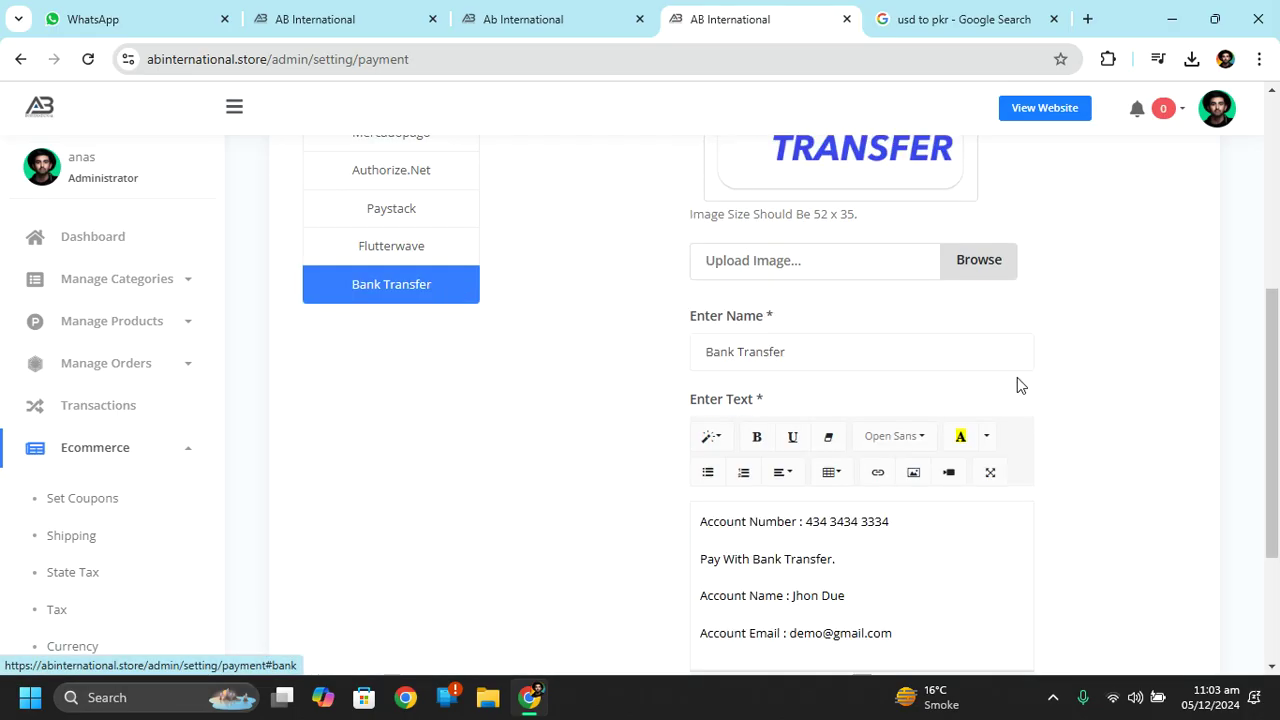
pyautogui.moveTo(1277, 388); pyautogui.dragTo(1277, 313)
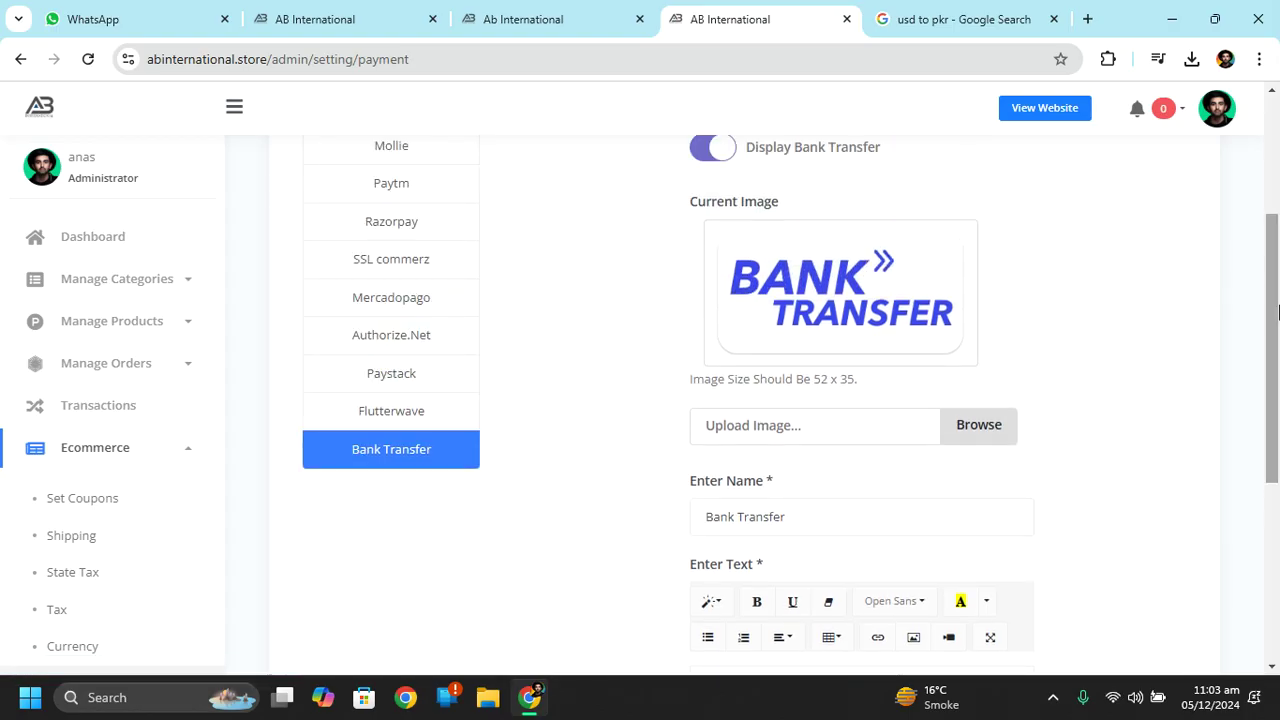
pyautogui.moveTo(1277, 313); pyautogui.dragTo(1277, 258)
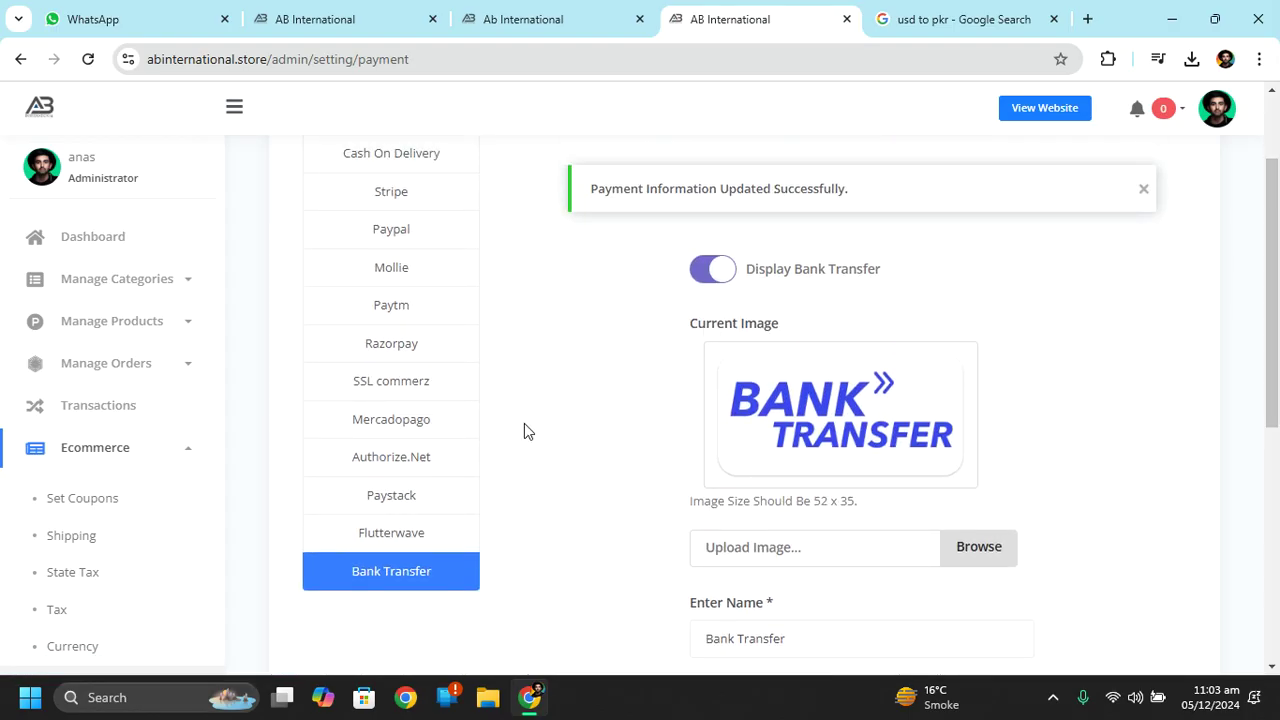
pyautogui.click(409, 468)
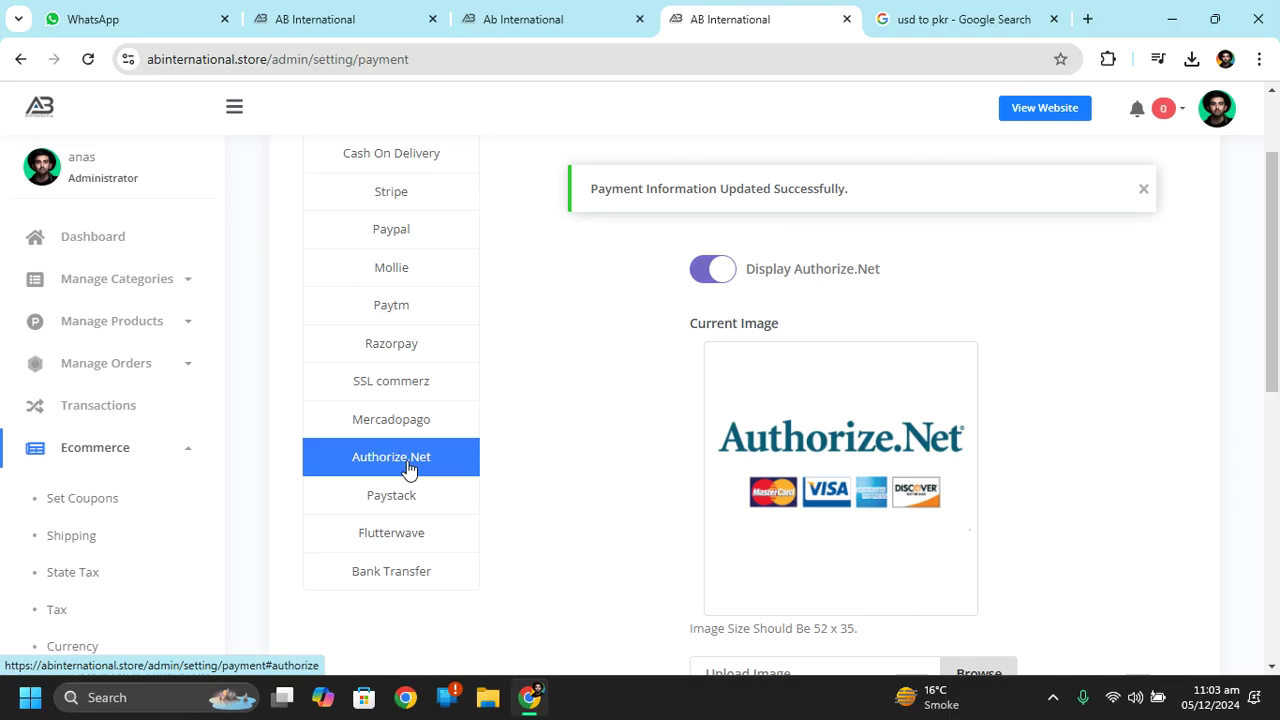
pyautogui.moveTo(1277, 294); pyautogui.dragTo(1277, 330)
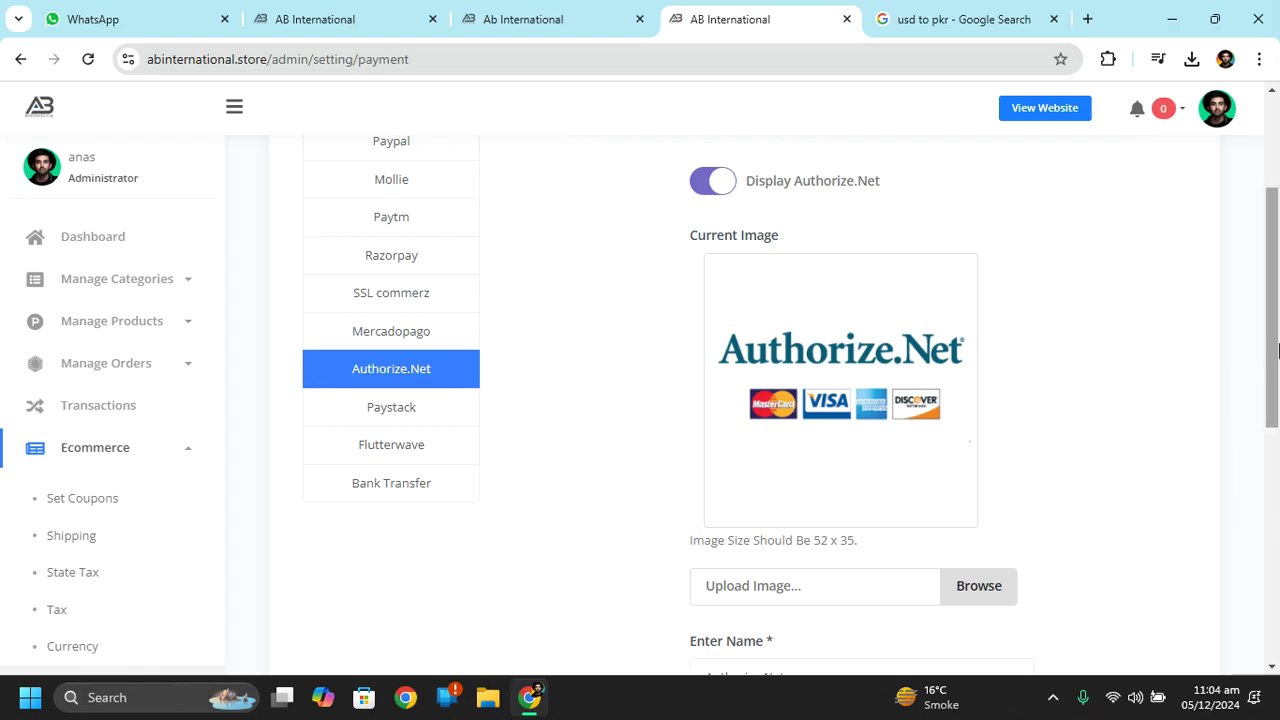
pyautogui.moveTo(1277, 305)
pyautogui.mouseDown()
pyautogui.moveTo(1277, 394)
pyautogui.moveTo(1277, 325)
pyautogui.mouseUp()
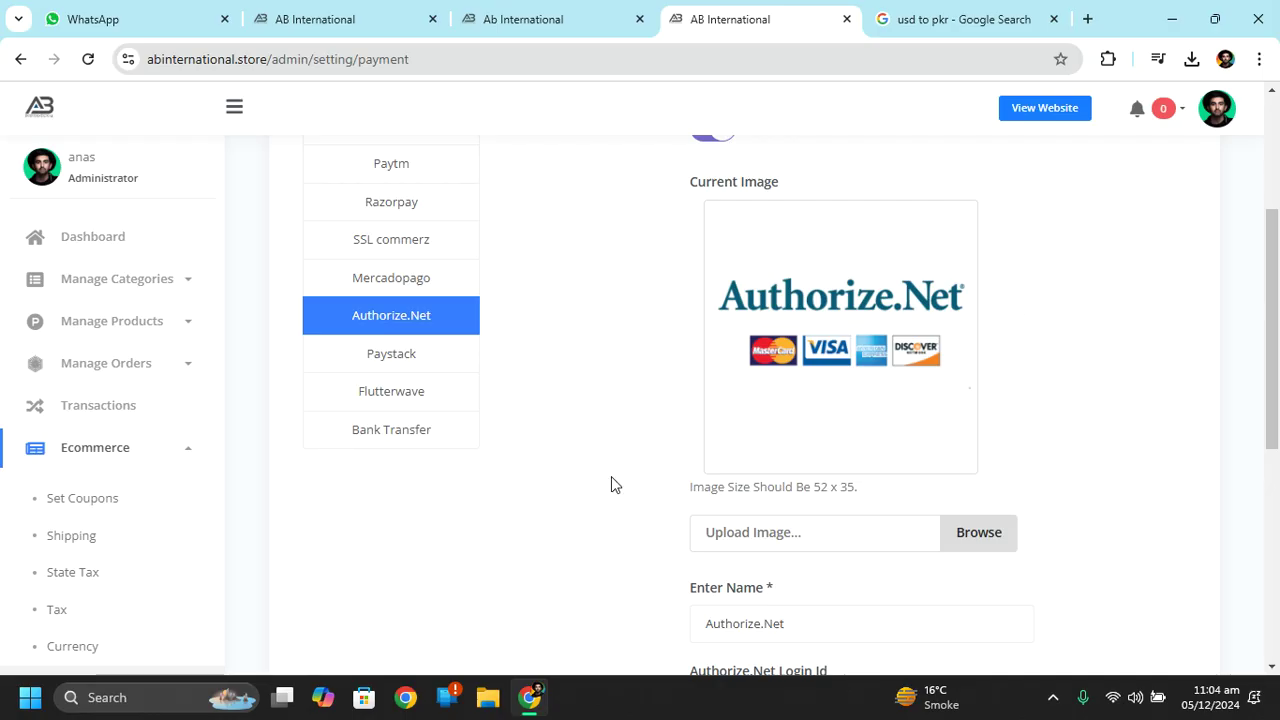
# Go back to Bank Transfer and read through its payment instructions.
pyautogui.click(404, 429)
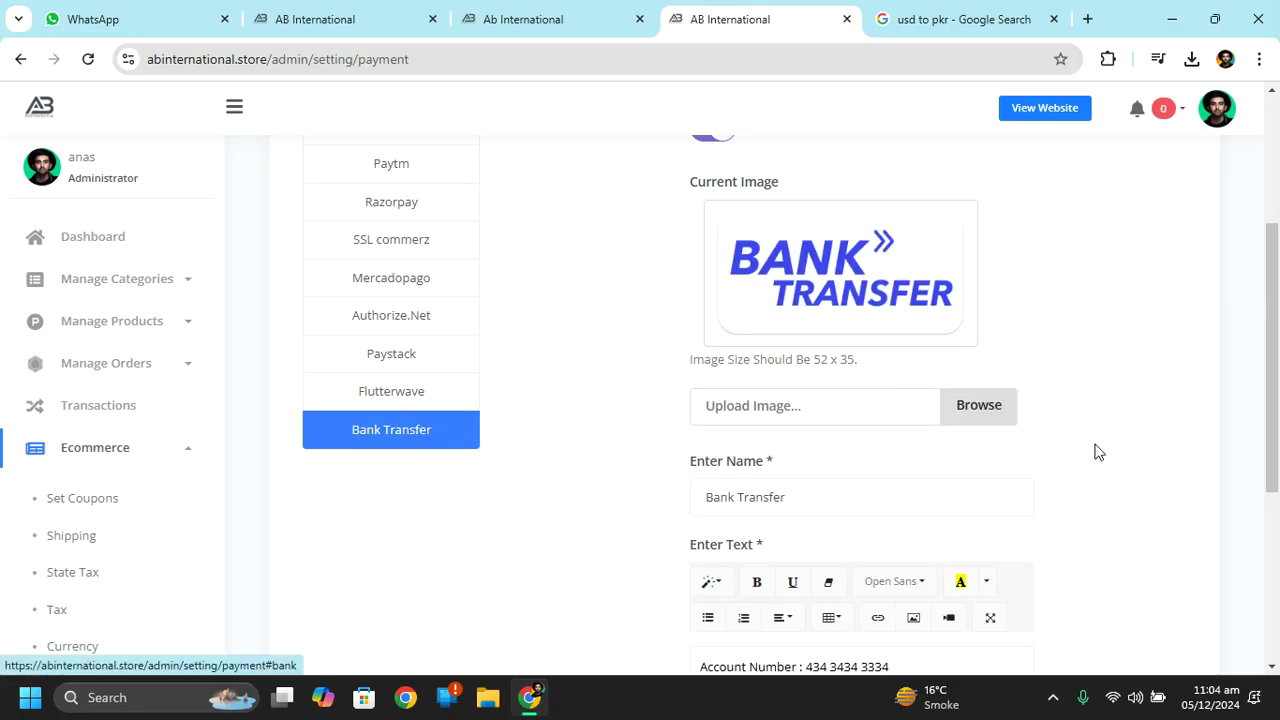
pyautogui.moveTo(1276, 329); pyautogui.dragTo(1276, 415)
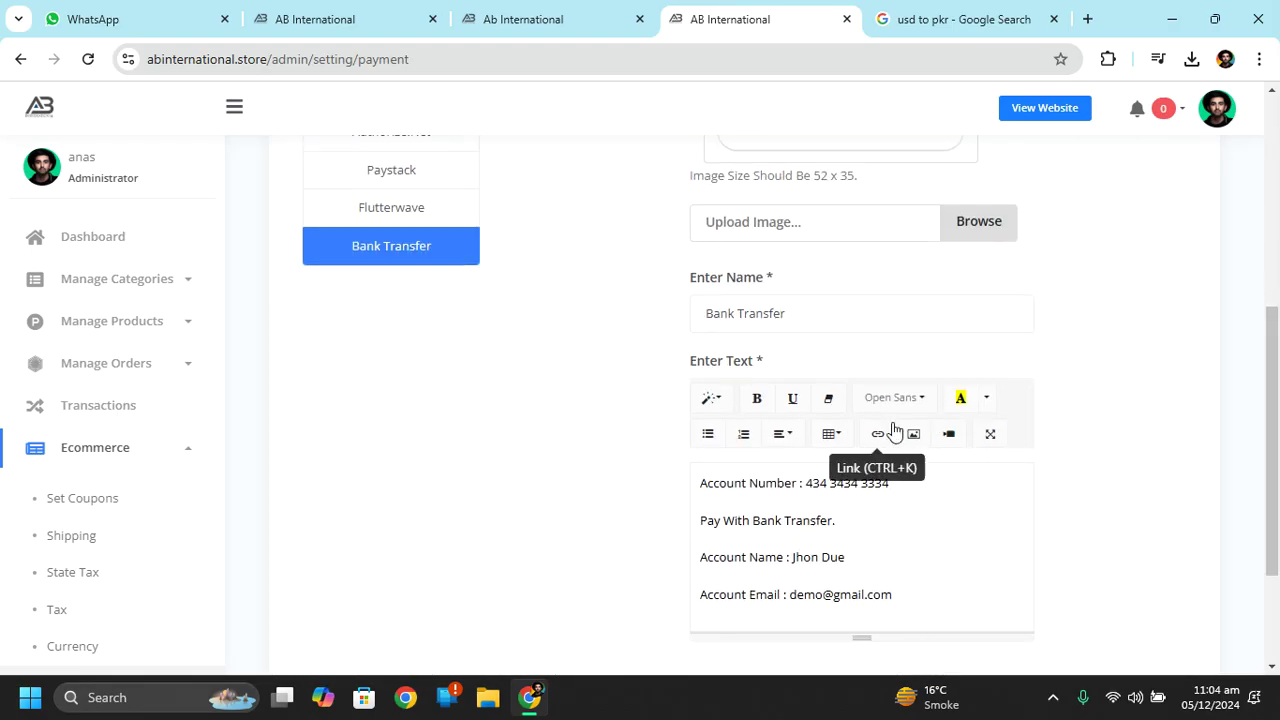
pyautogui.scroll(-2, 900, 470)
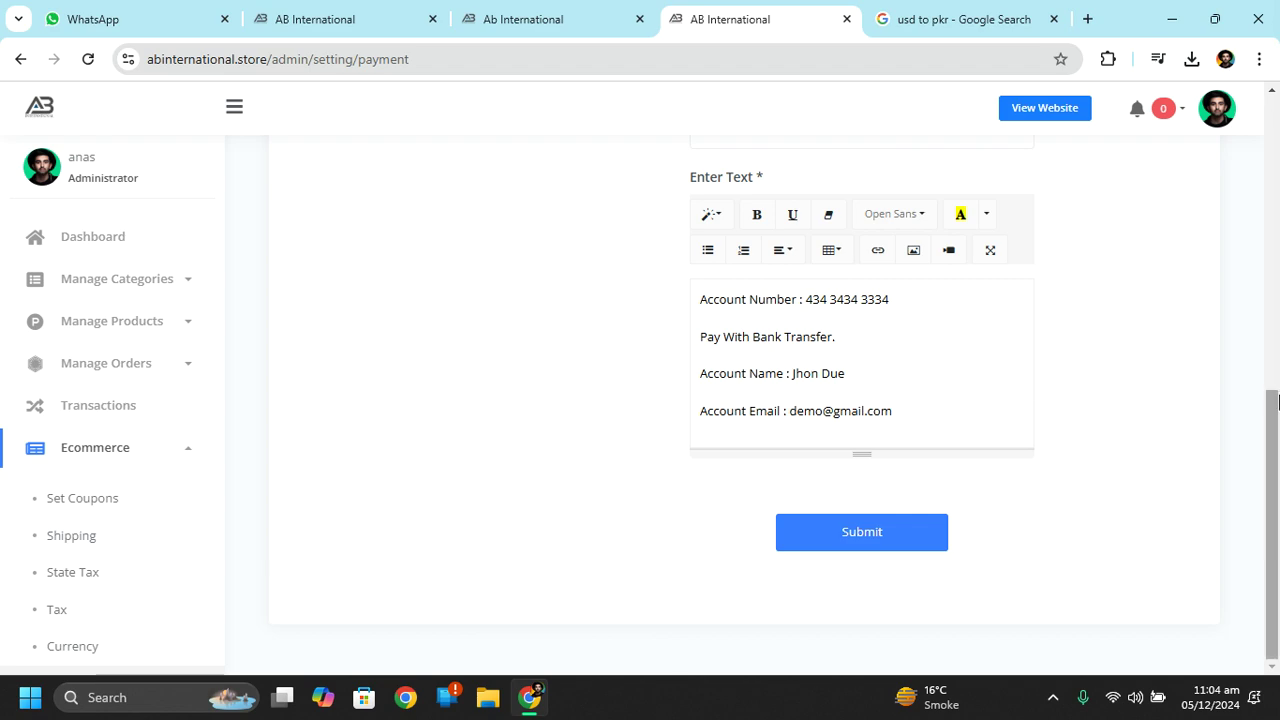
pyautogui.scroll(-2, 1231, 277)
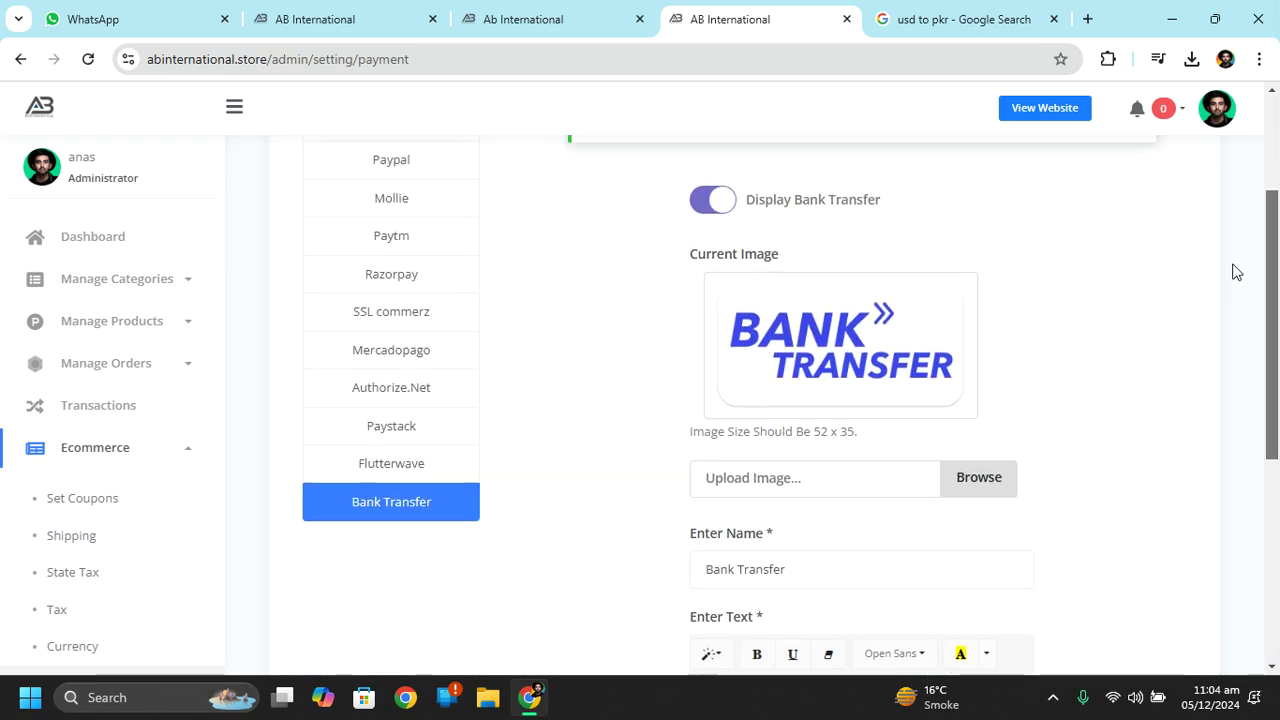
pyautogui.moveTo(1274, 280); pyautogui.dragTo(1277, 395)
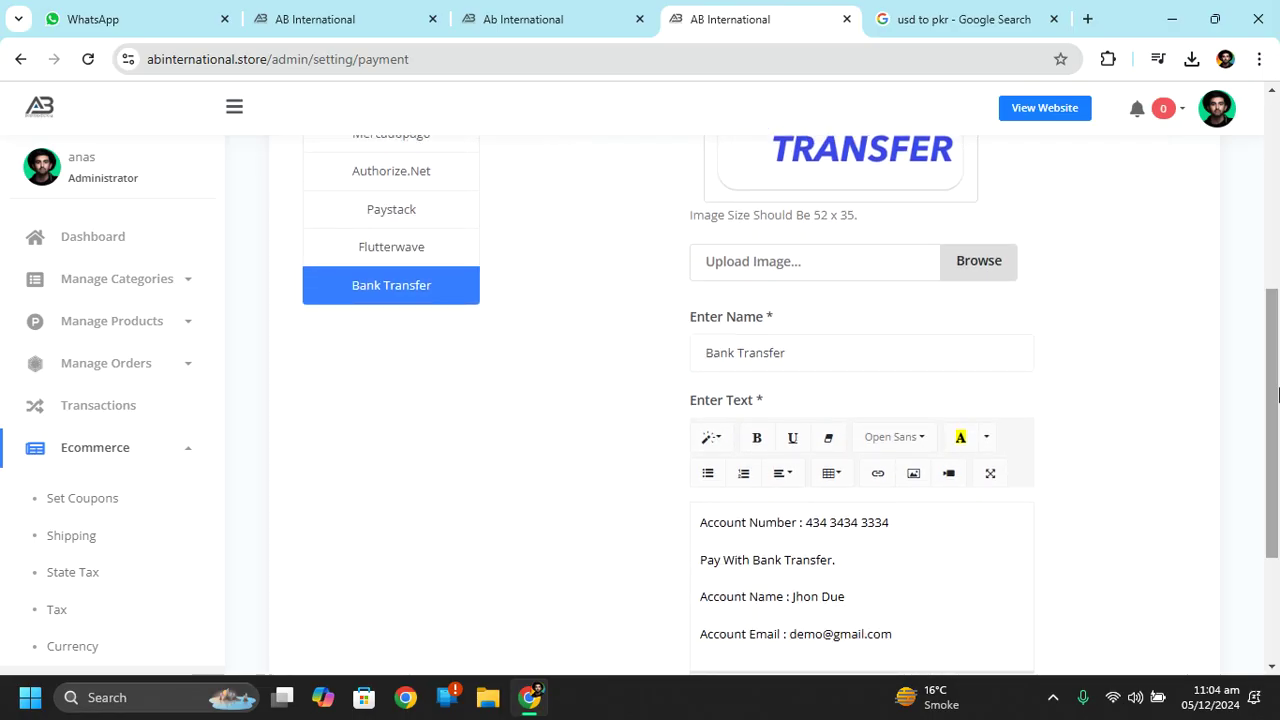
pyautogui.moveTo(1277, 395); pyautogui.dragTo(1277, 430)
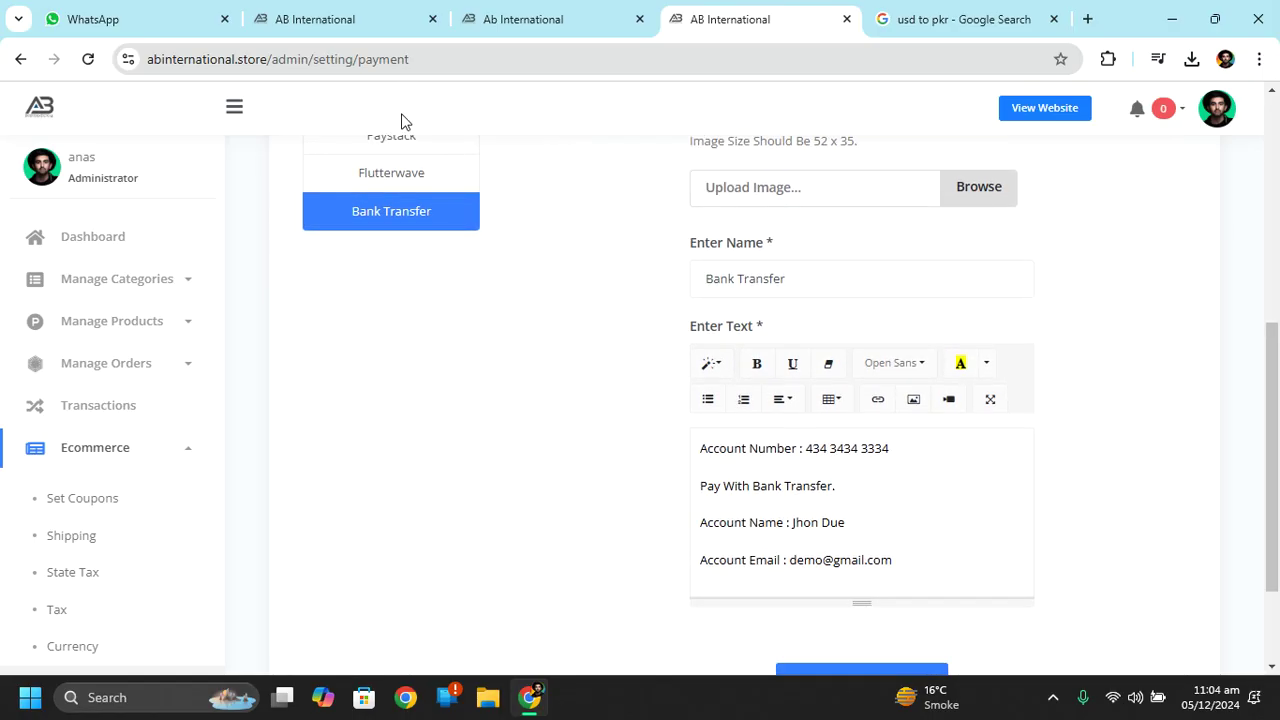
# Switch off the Display Flutterwave option.
pyautogui.click(414, 168)
pyautogui.moveTo(1272, 420); pyautogui.dragTo(1277, 288)
pyautogui.click(714, 276)
pyautogui.click(398, 496)
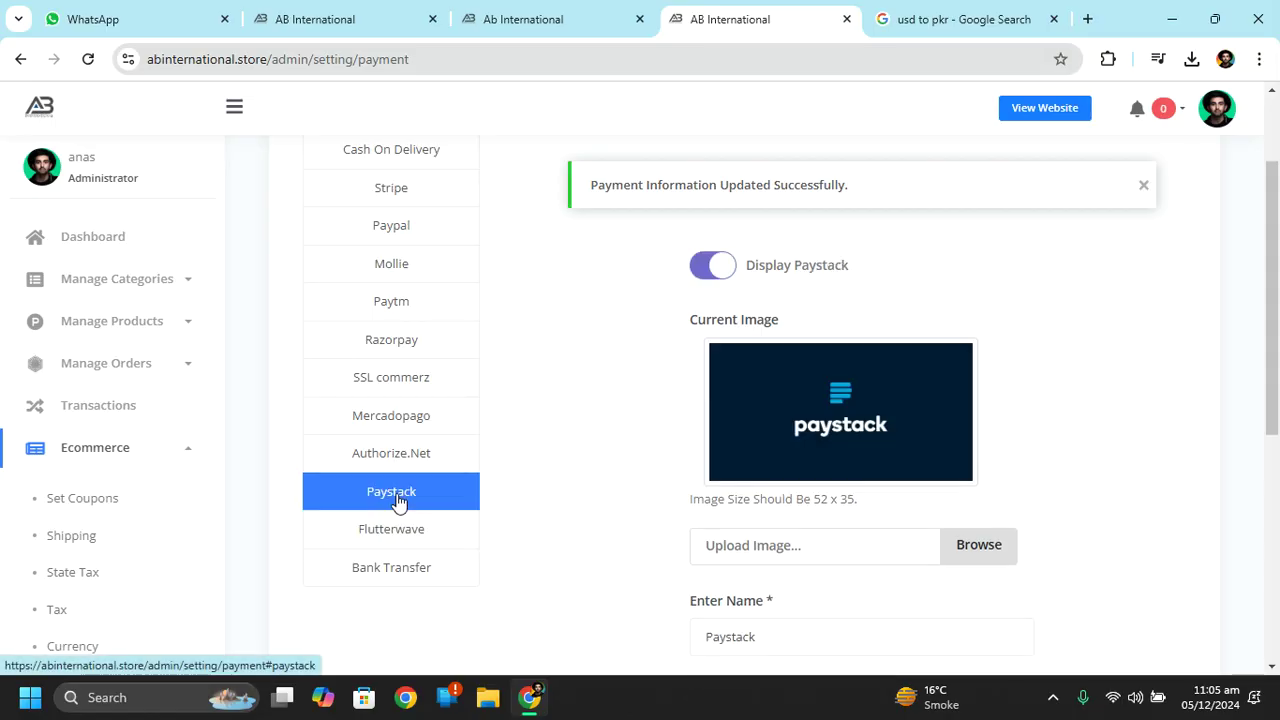
pyautogui.click(707, 280)
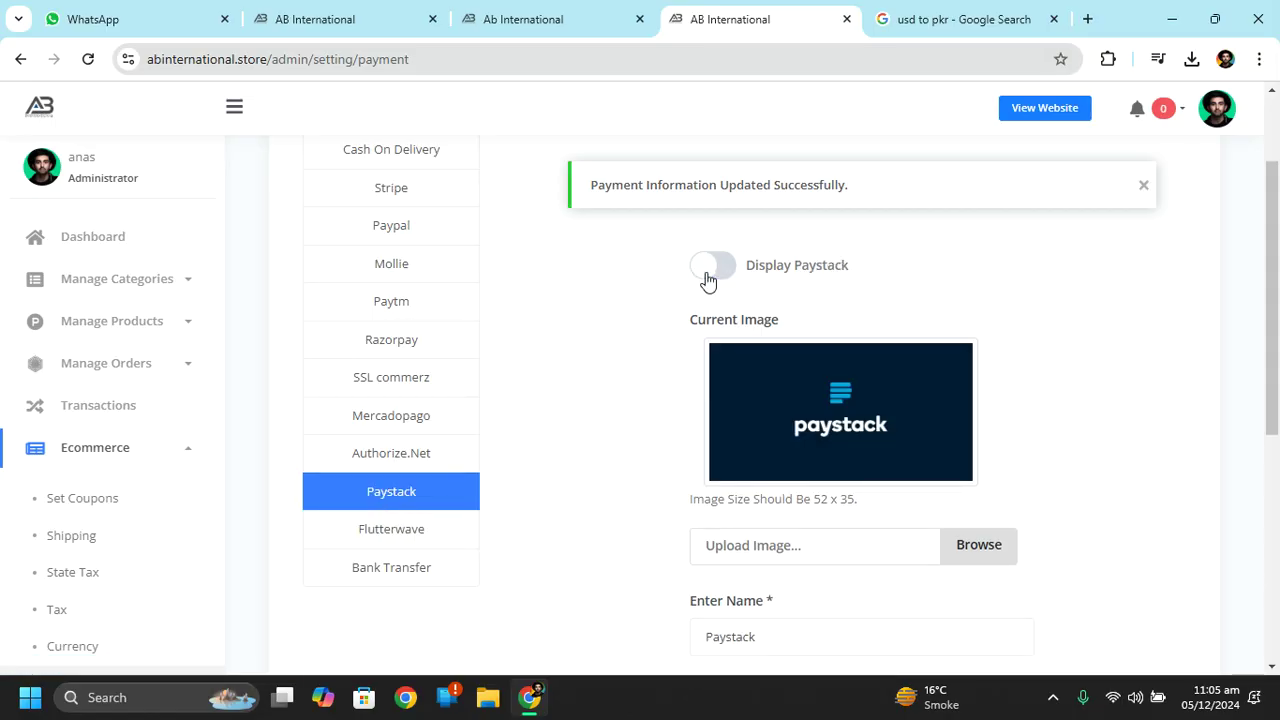
pyautogui.click(364, 455)
pyautogui.click(718, 280)
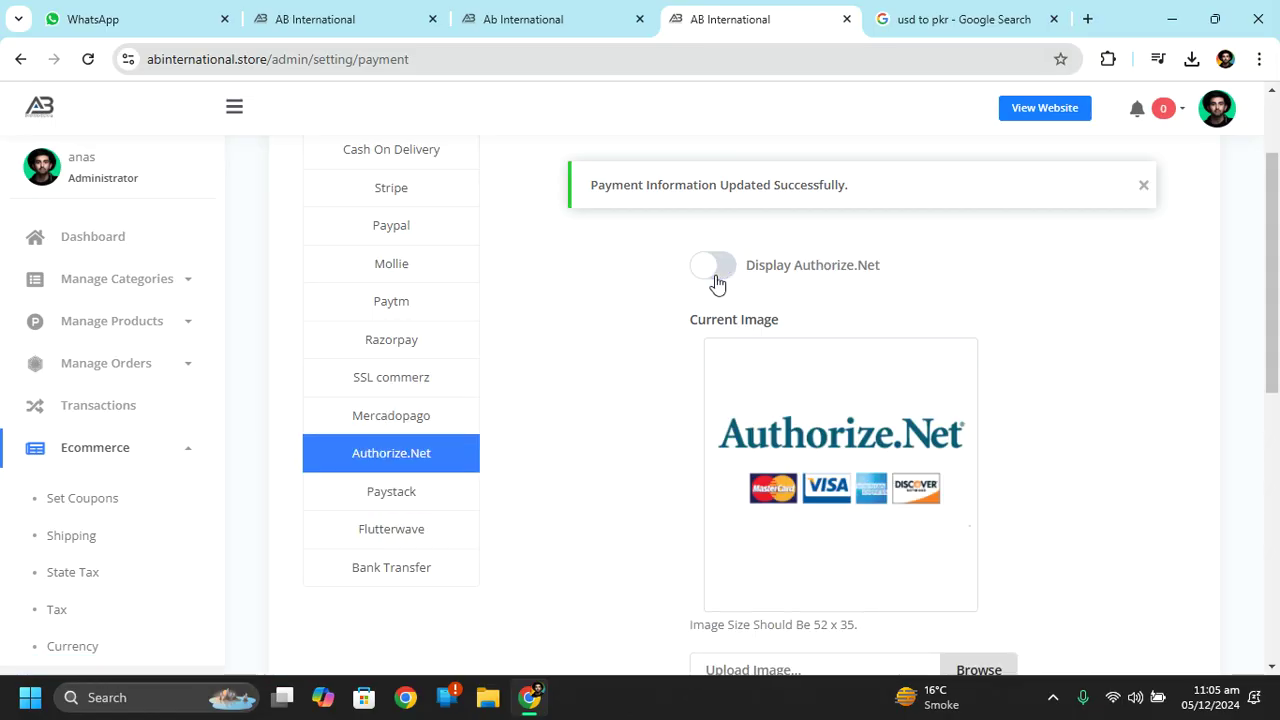
pyautogui.click(398, 420)
pyautogui.click(706, 289)
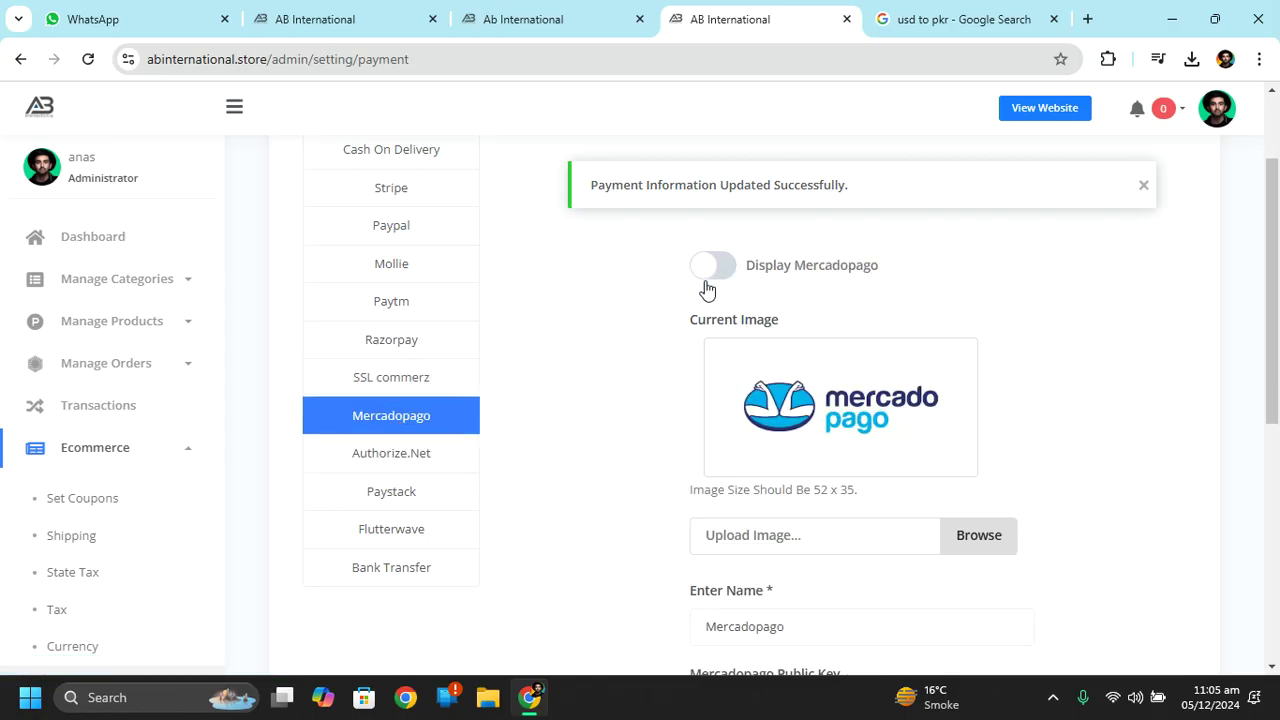
pyautogui.click(442, 375)
pyautogui.click(722, 272)
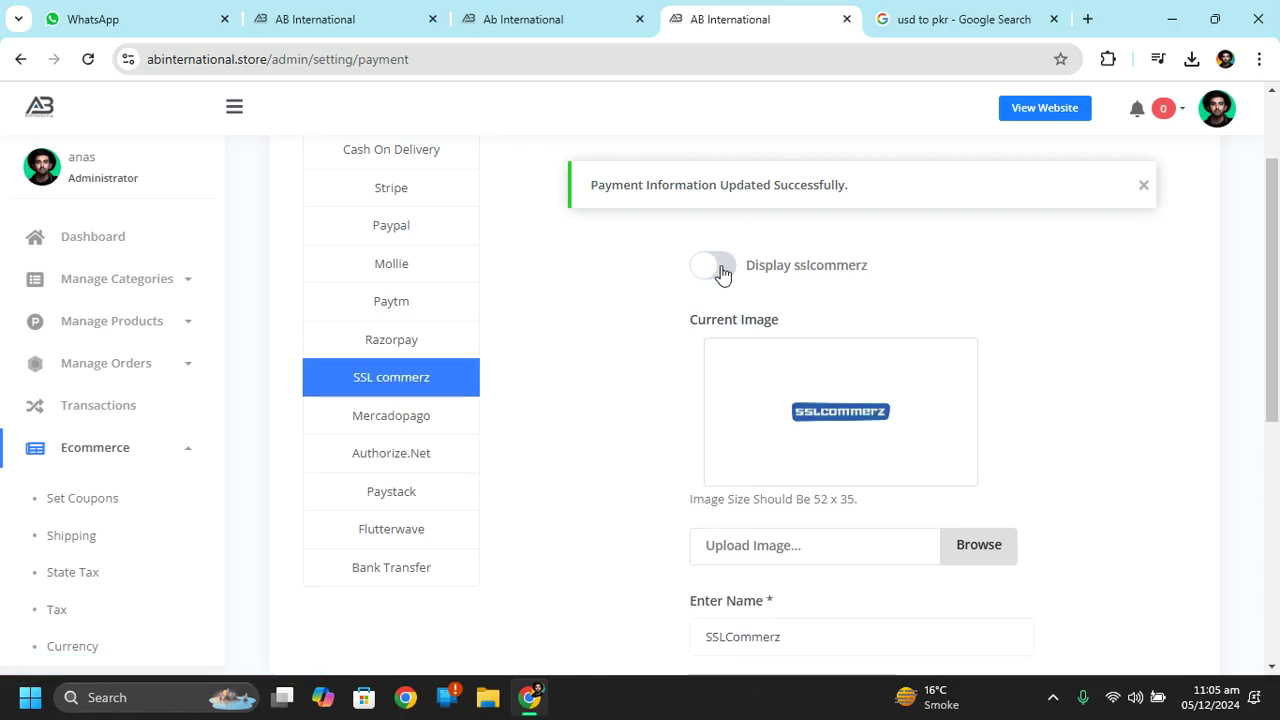
pyautogui.click(451, 337)
pyautogui.click(720, 262)
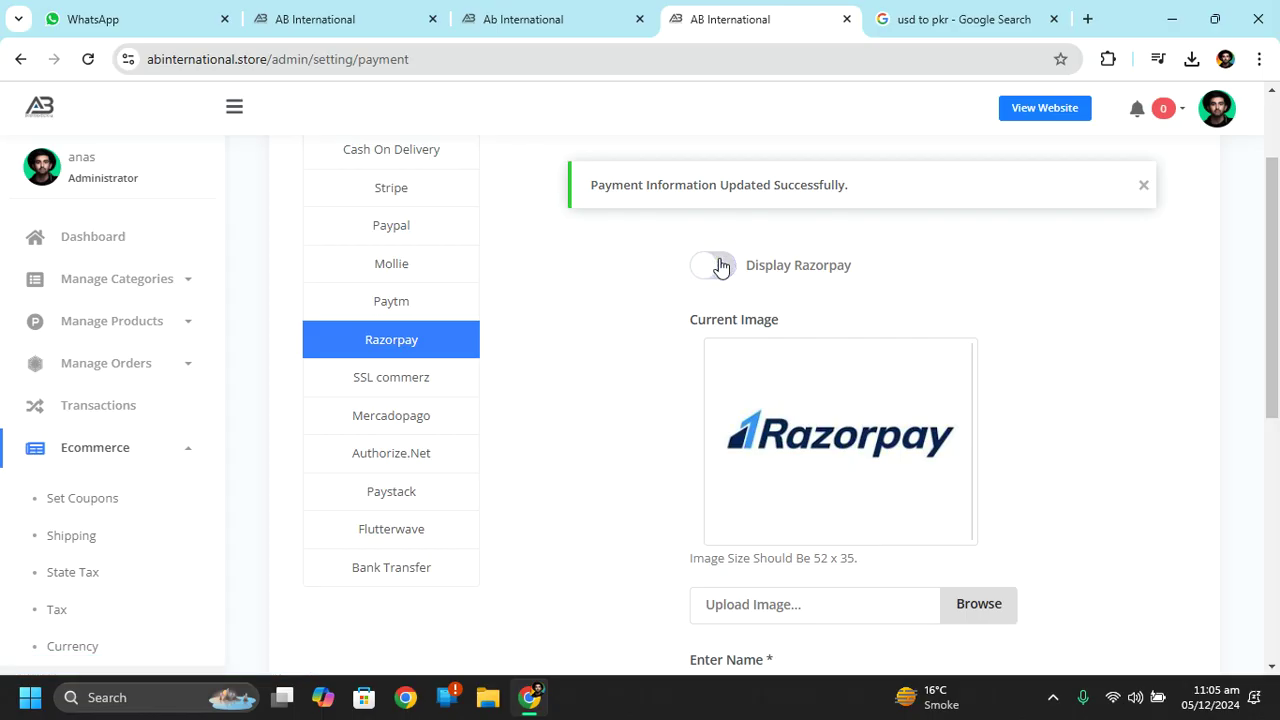
pyautogui.click(350, 310)
pyautogui.click(718, 270)
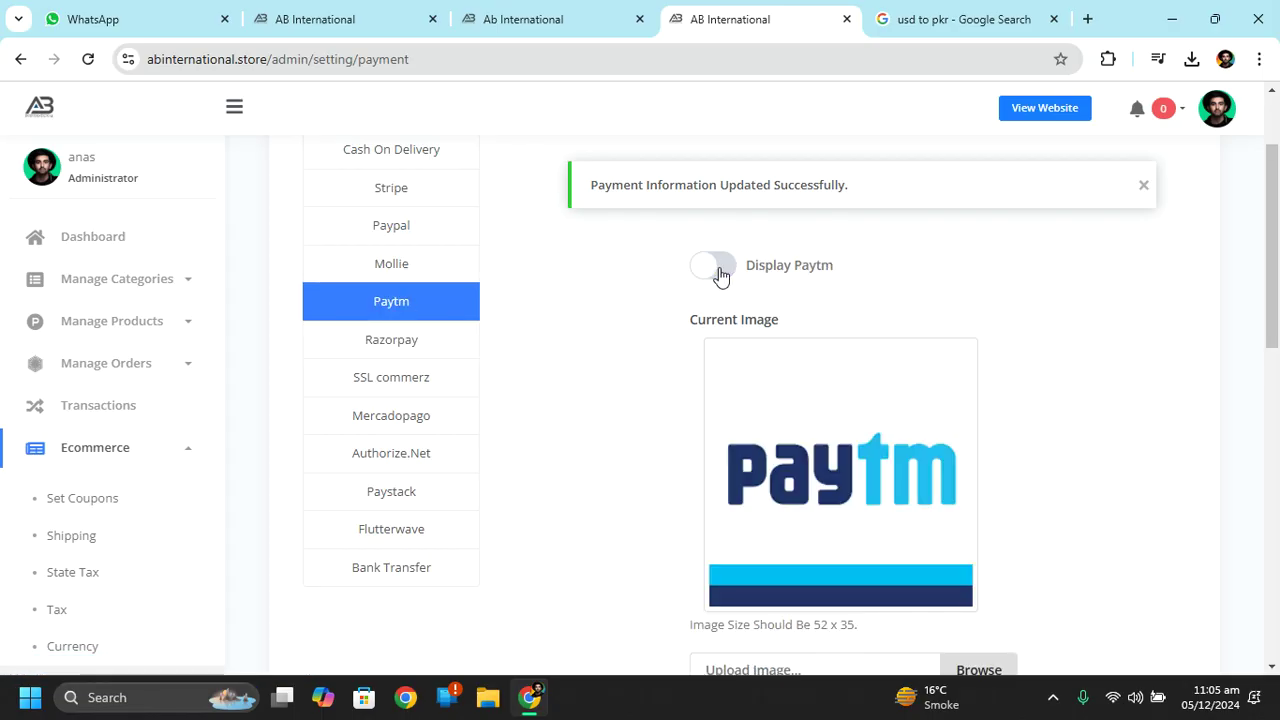
pyautogui.click(405, 266)
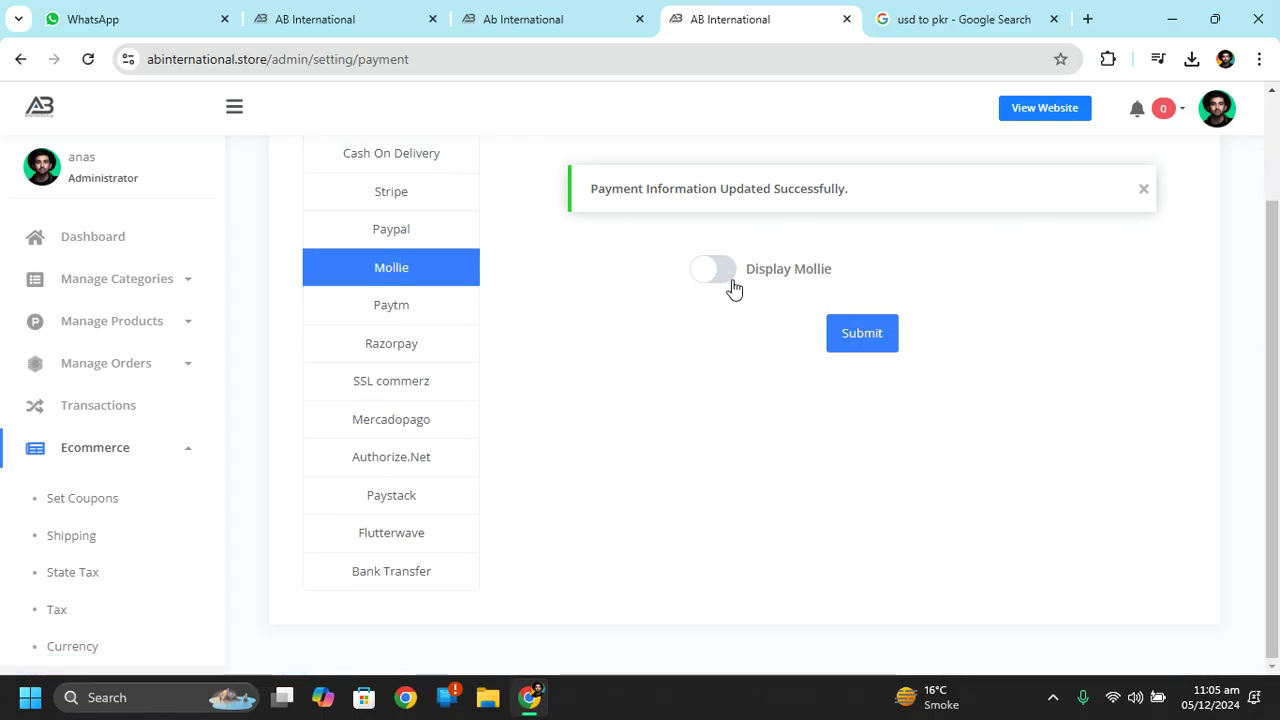
pyautogui.click(426, 316)
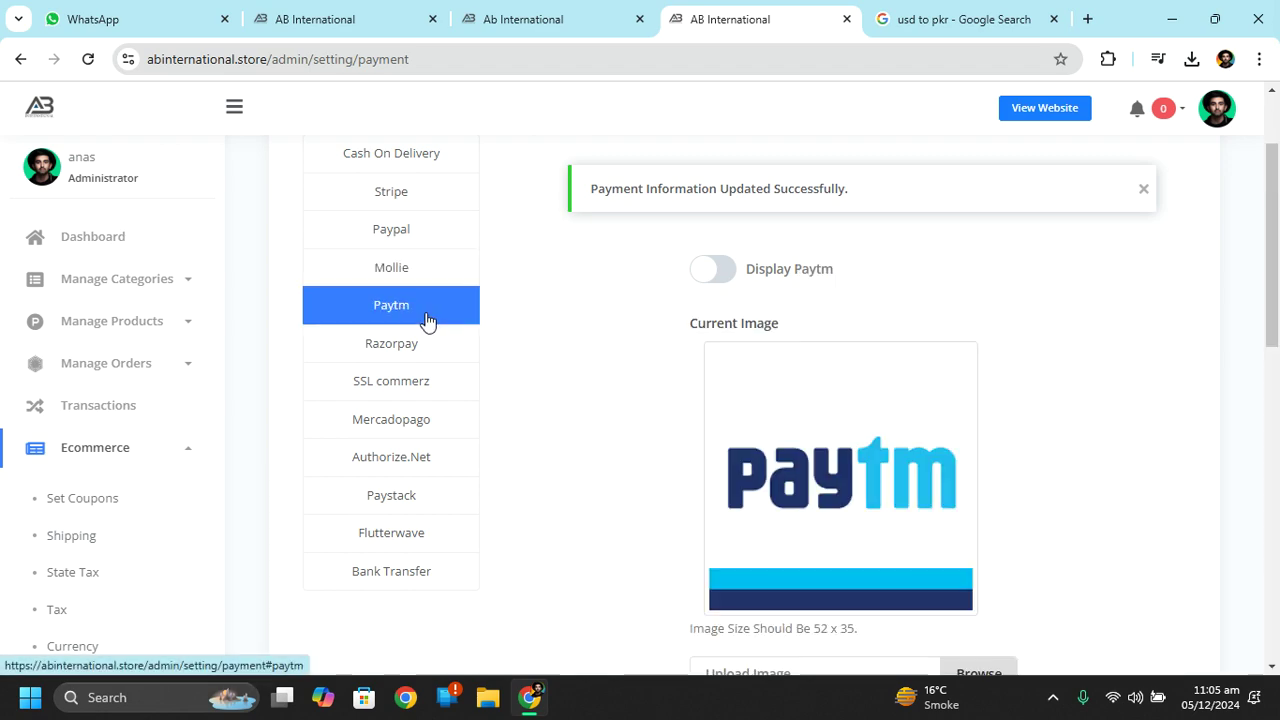
pyautogui.moveTo(1277, 232); pyautogui.dragTo(1277, 545)
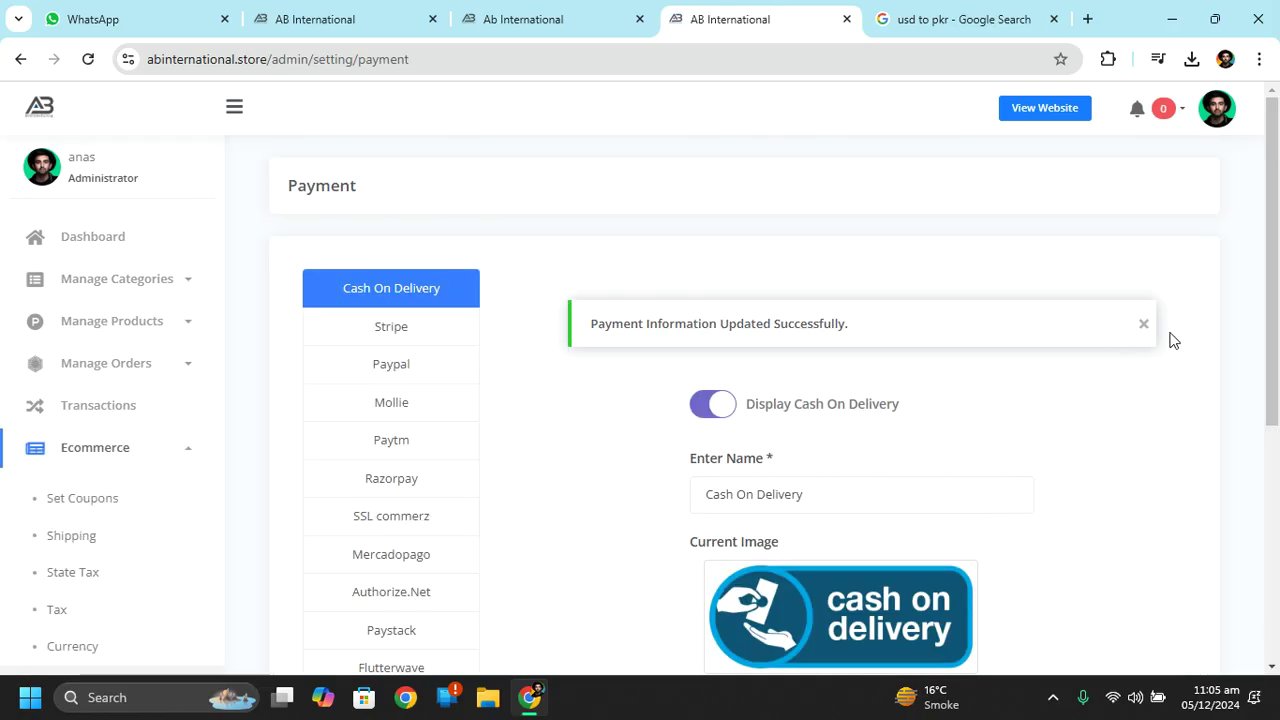
pyautogui.moveTo(1277, 255); pyautogui.dragTo(1277, 437)
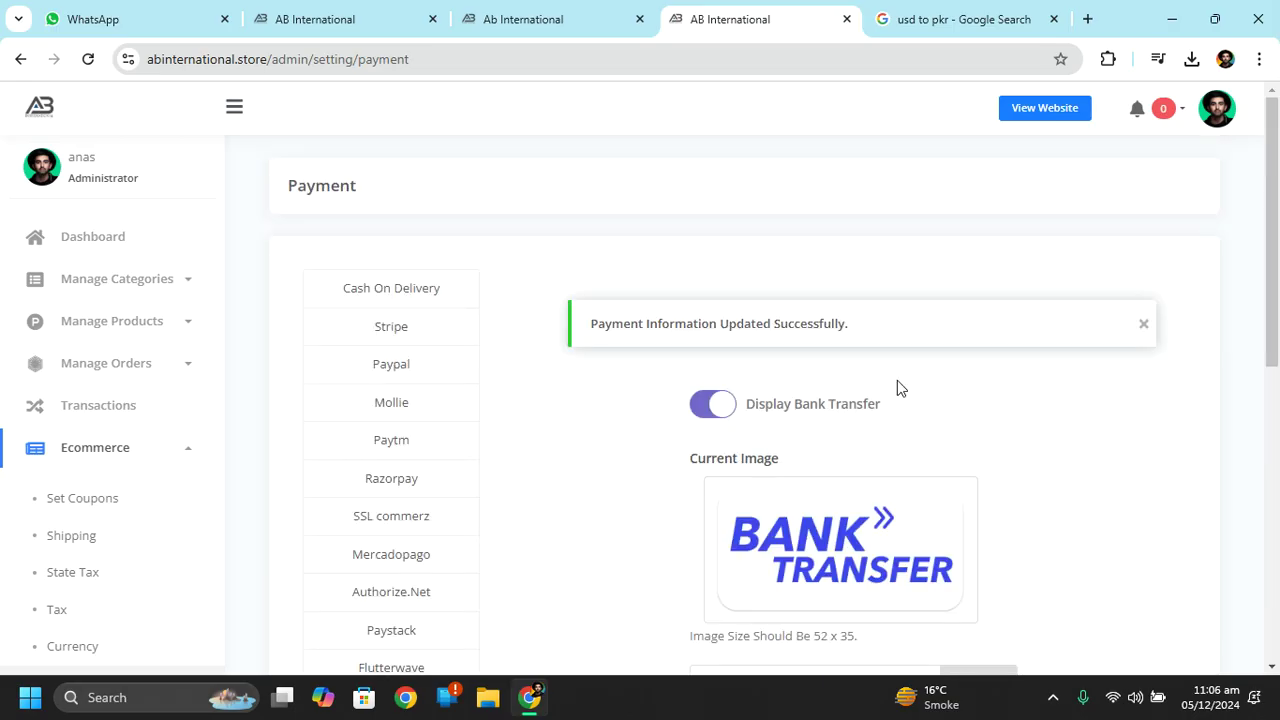
pyautogui.moveTo(532, 695)
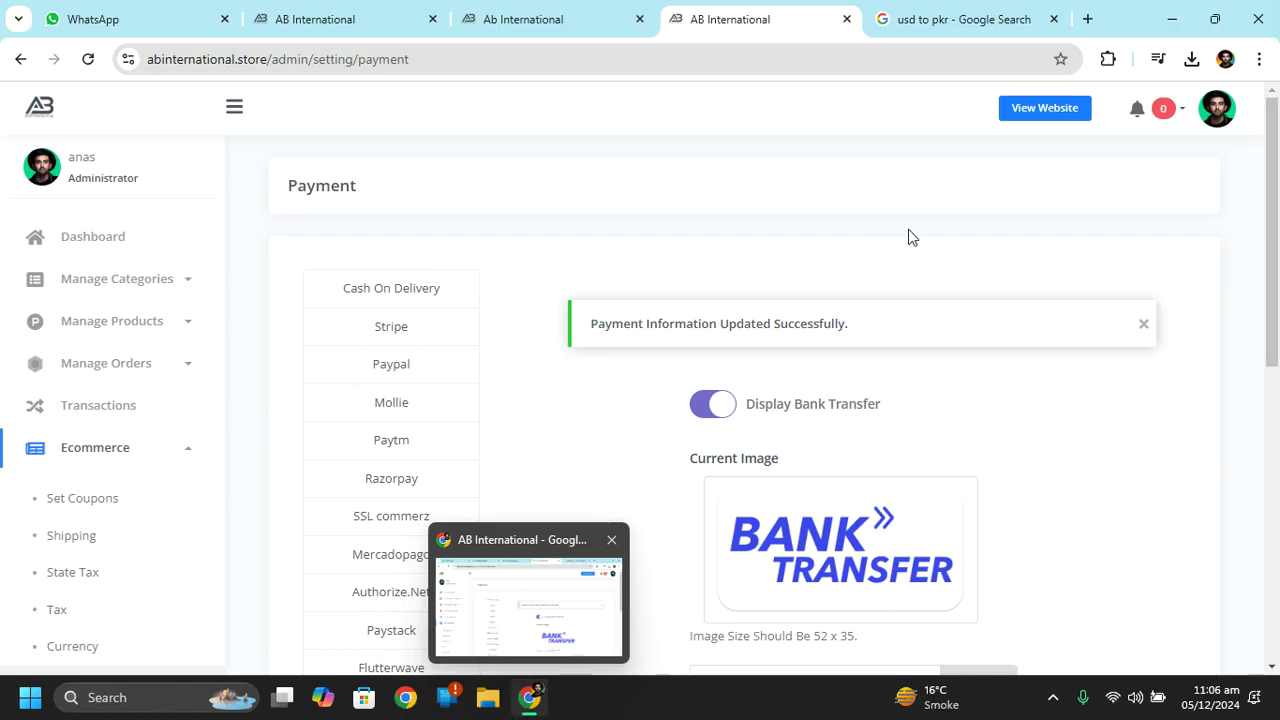
# Load abinternational.store privately, close the newsletter popup, allow cookies and scroll to products.
pyautogui.hotkey('ctrl', 'shift', 'n')
pyautogui.write('abinternational.store')
pyautogui.press('Return')
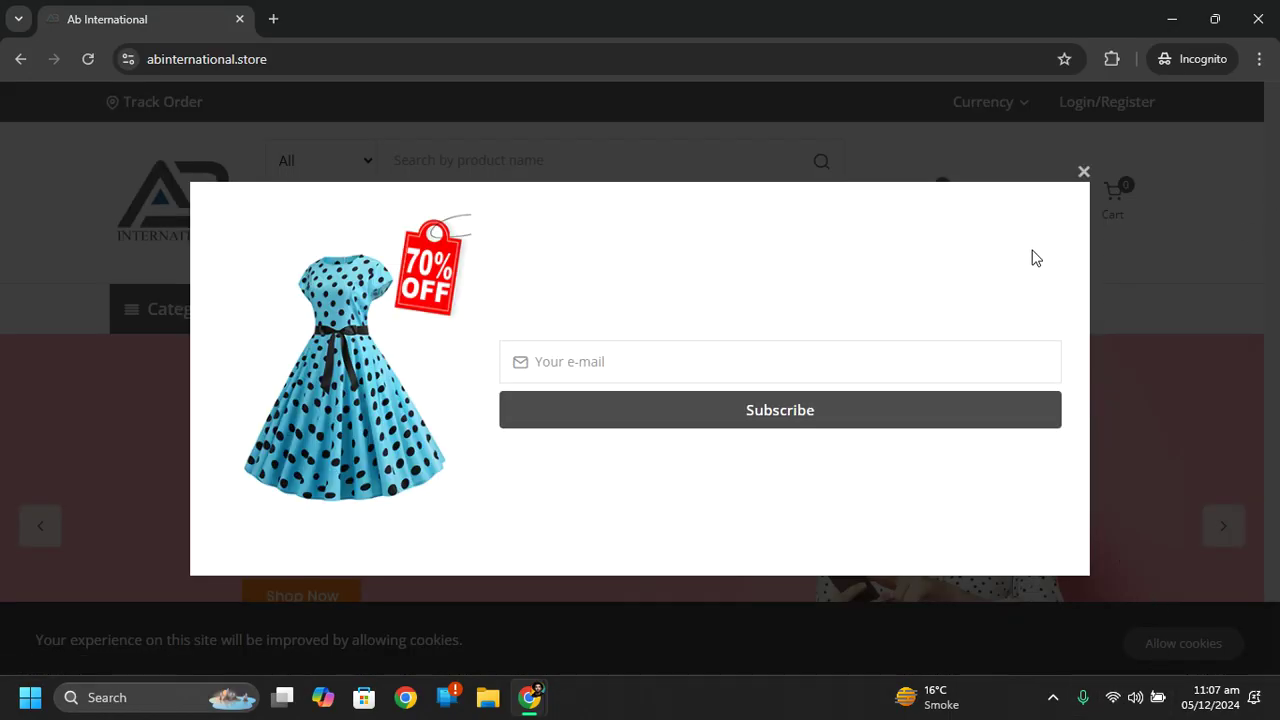
pyautogui.click(1081, 173)
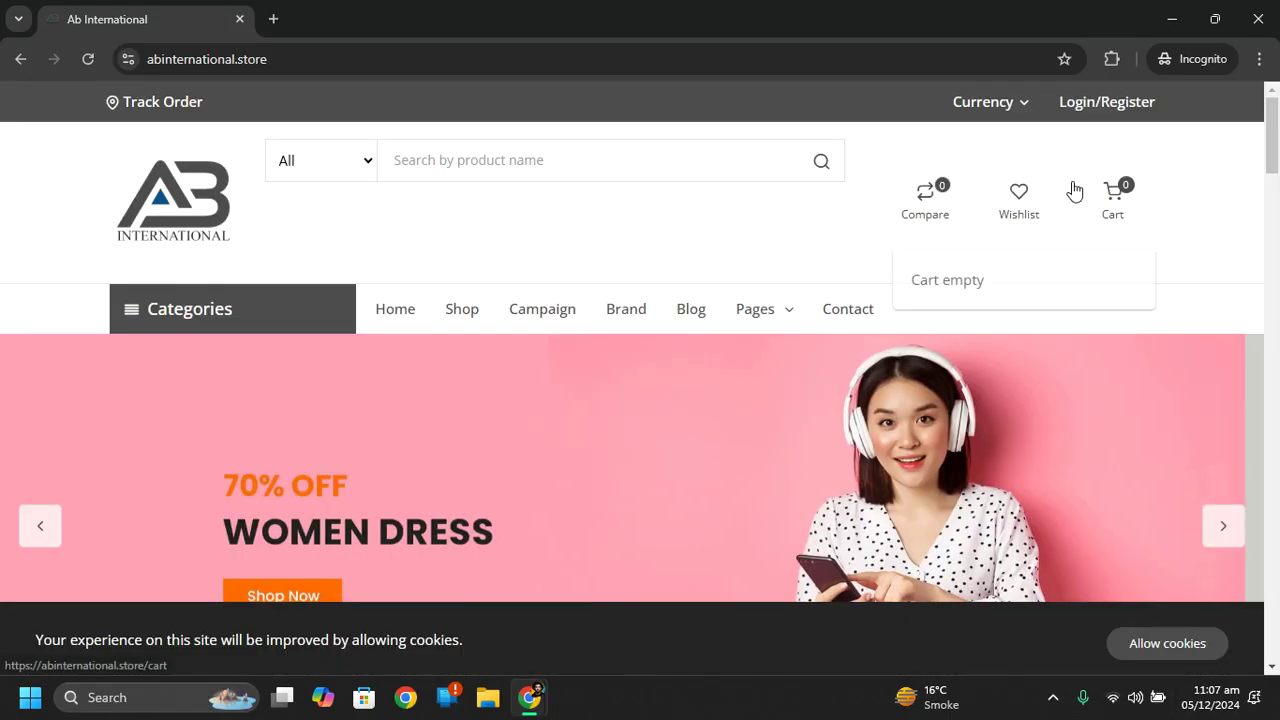
pyautogui.click(1166, 641)
pyautogui.moveTo(1272, 140); pyautogui.dragTo(1277, 448)
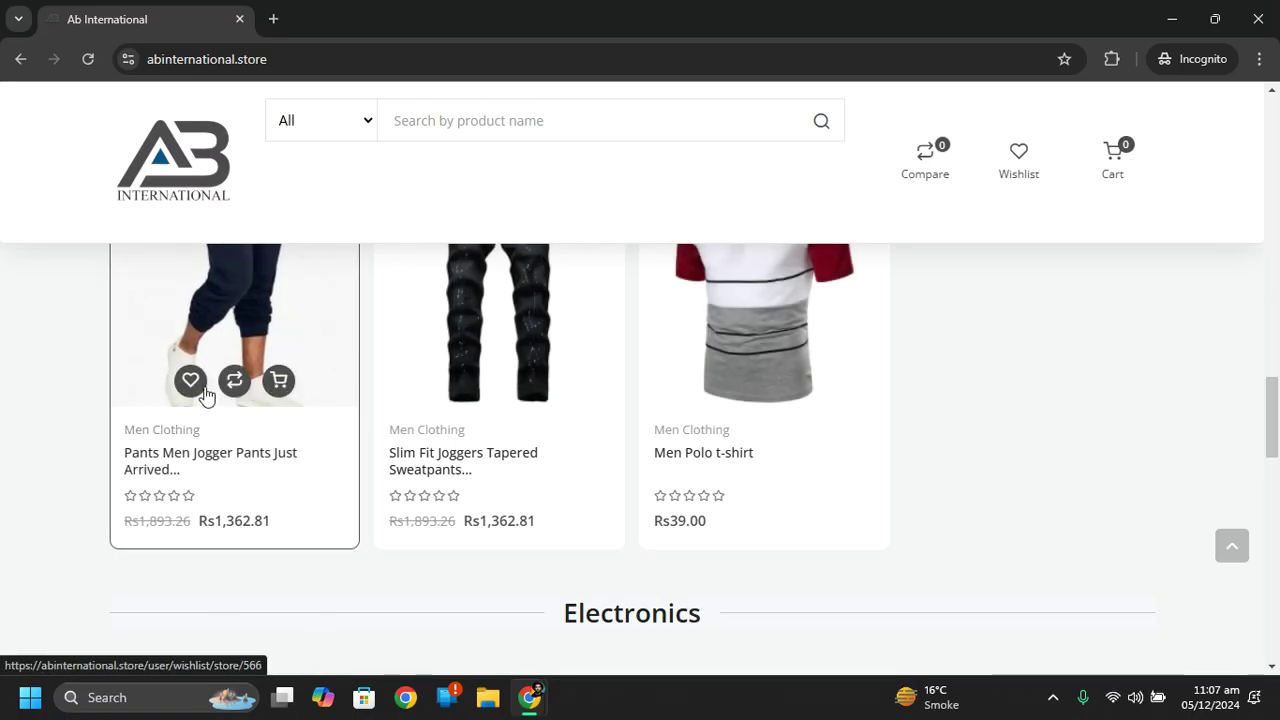
# Open the jogger pants product, play its video, and view the Specifications table.
pyautogui.click(180, 458)
pyautogui.moveTo(1274, 208); pyautogui.dragTo(1276, 300)
pyautogui.moveTo(1276, 298); pyautogui.dragTo(1276, 234)
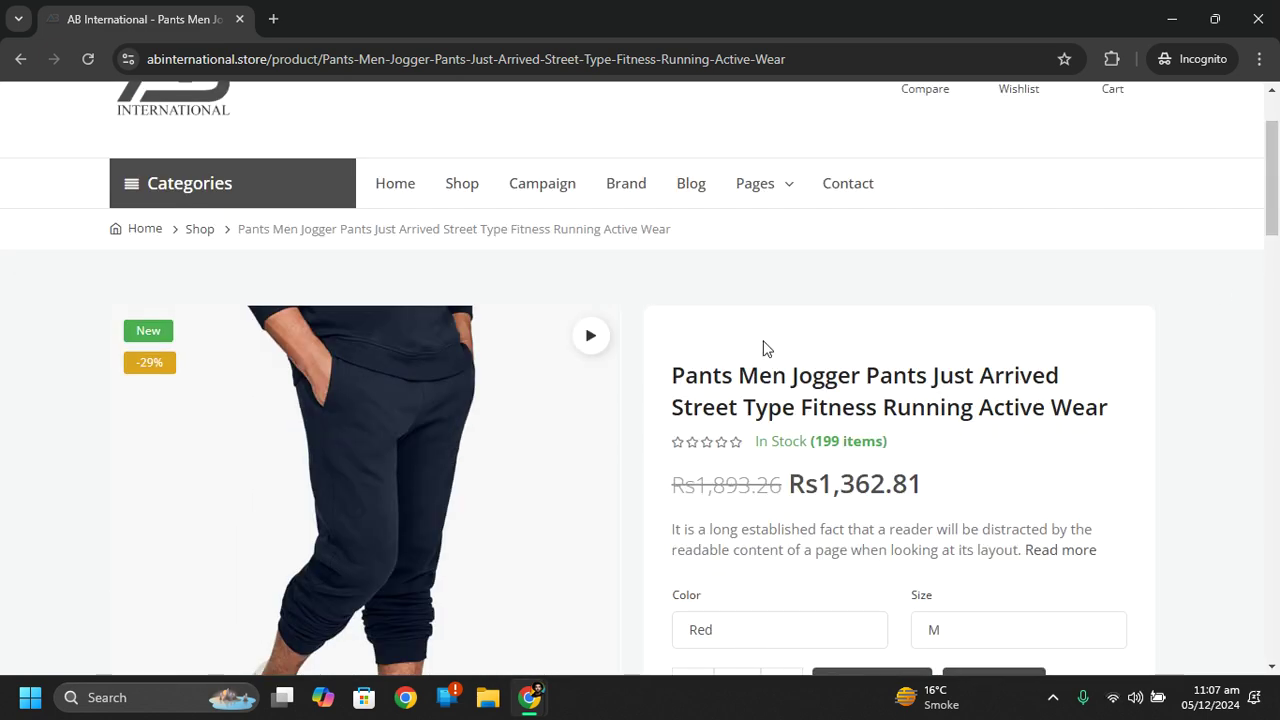
pyautogui.click(598, 334)
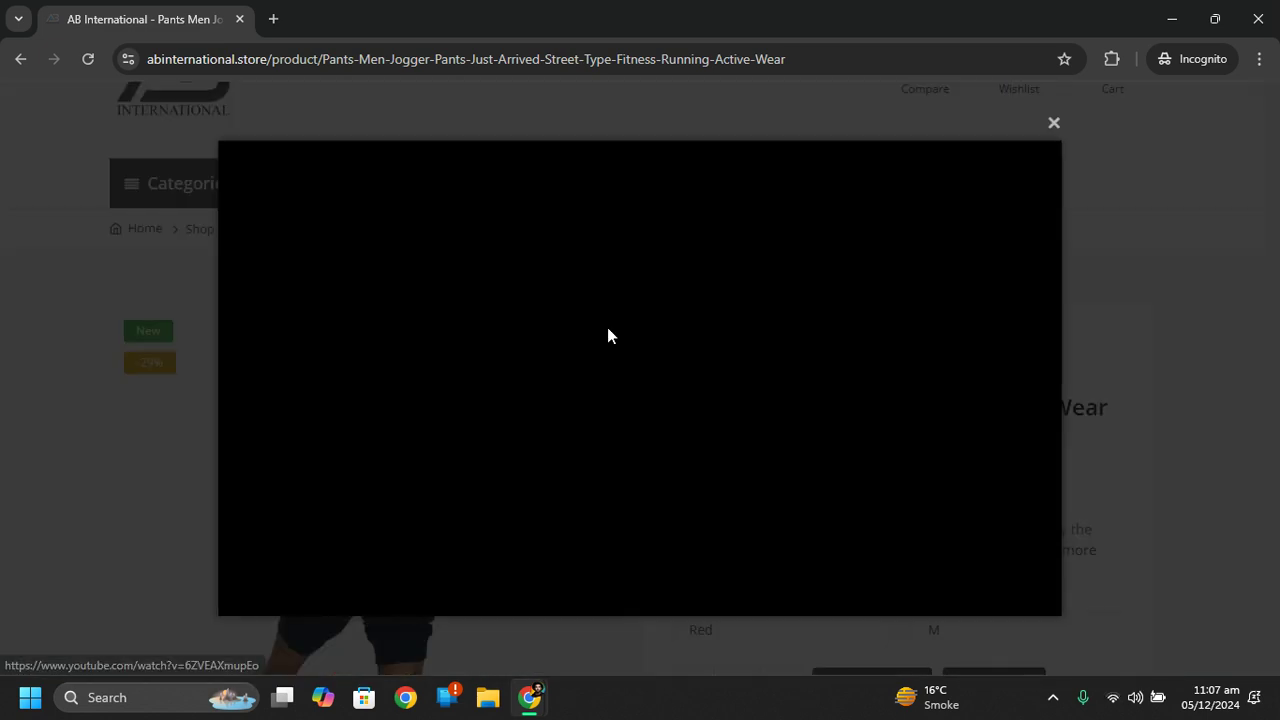
pyautogui.click(1050, 128)
pyautogui.moveTo(1276, 156); pyautogui.dragTo(1276, 333)
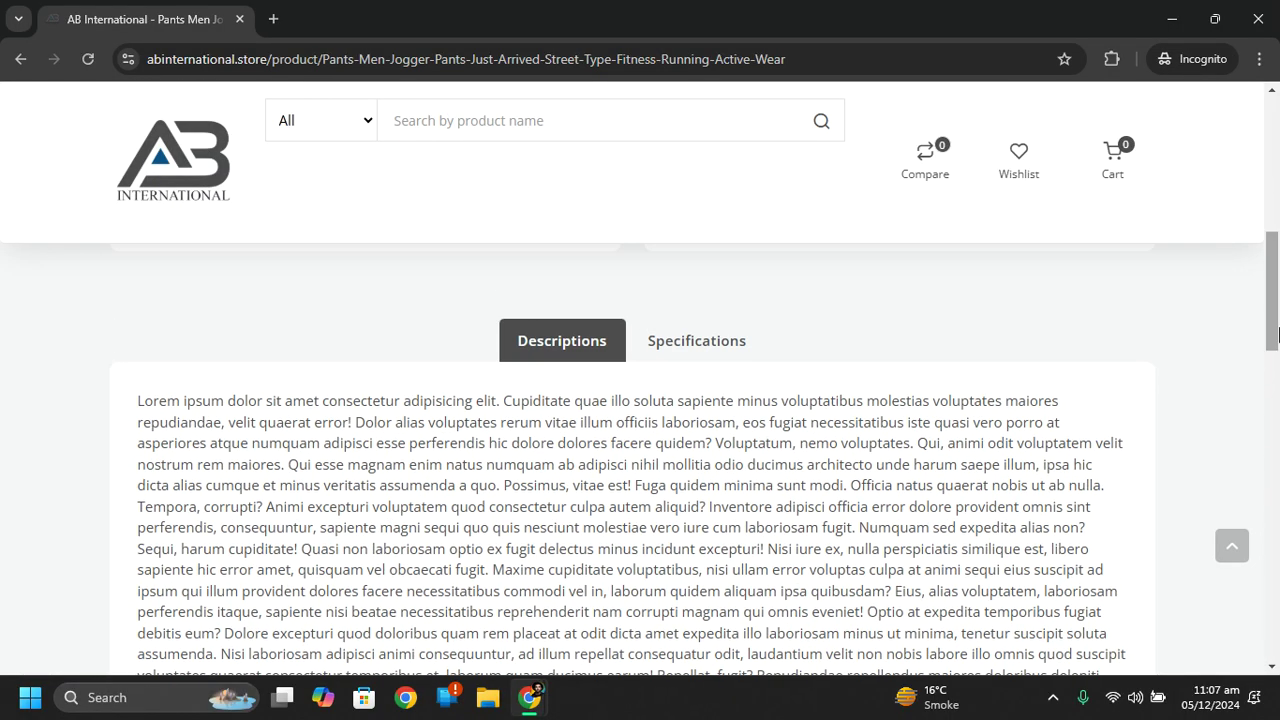
pyautogui.click(705, 355)
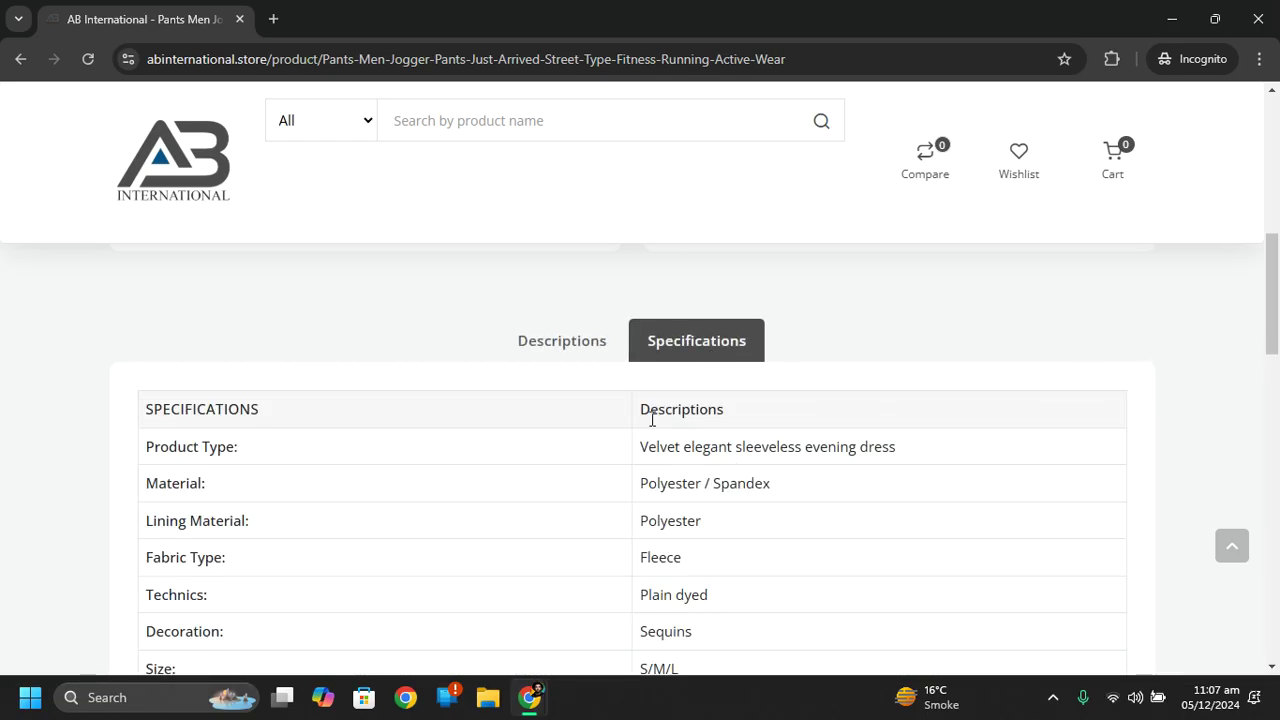
pyautogui.moveTo(1276, 285); pyautogui.dragTo(1276, 165)
pyautogui.moveTo(1272, 212); pyautogui.dragTo(1272, 250)
pyautogui.scroll(-1, 934, 320)
pyautogui.scroll(1, 830, 310)
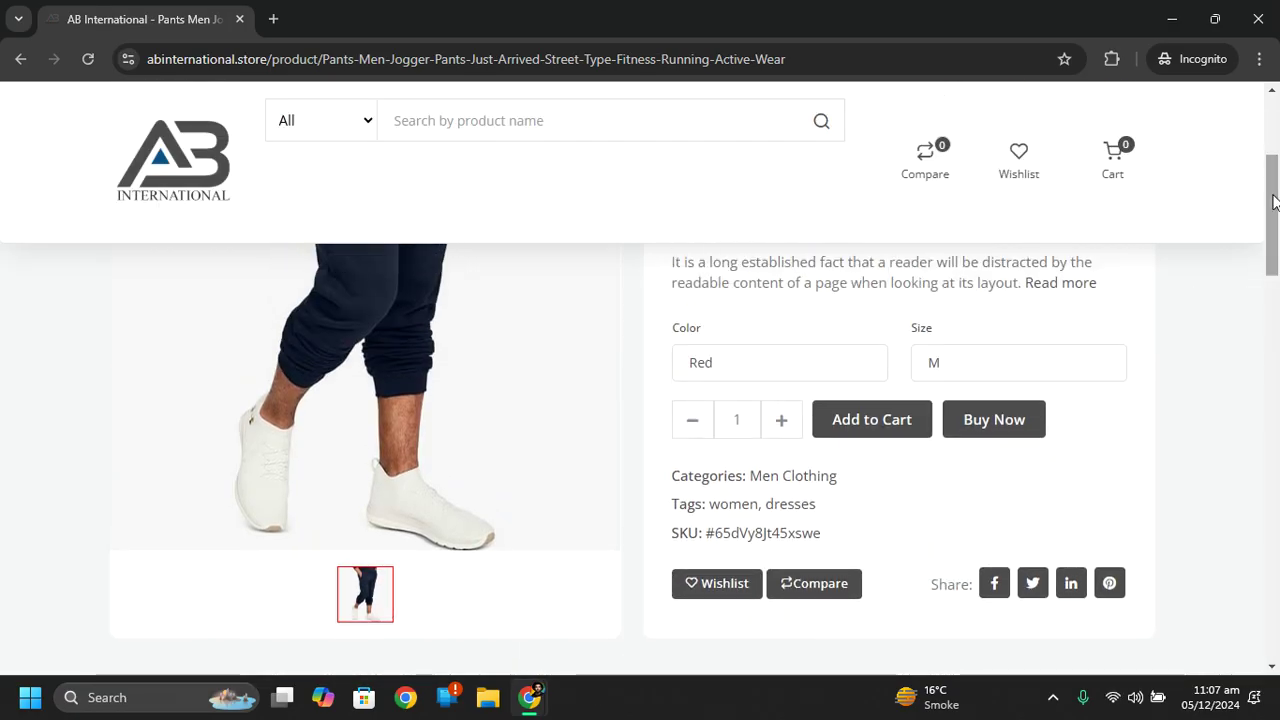
# Choose colour Blue and size XL, then Buy Now.
pyautogui.click(759, 362)
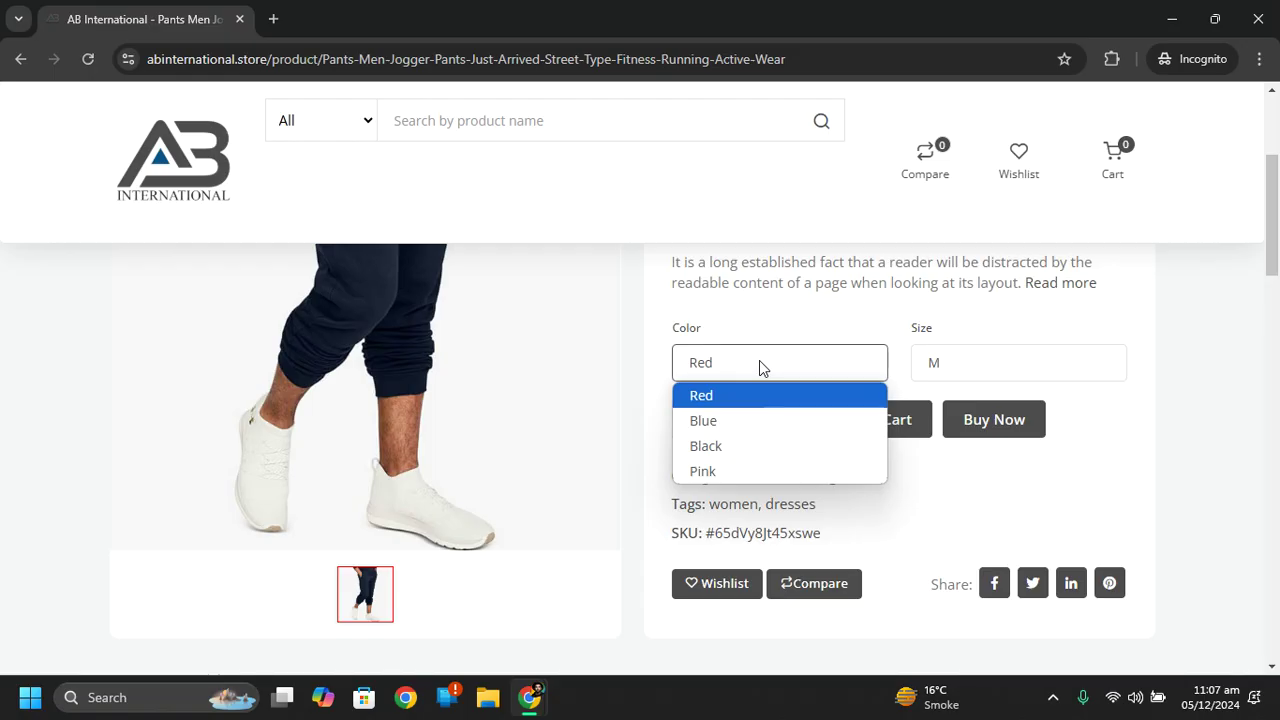
pyautogui.click(740, 421)
pyautogui.click(980, 365)
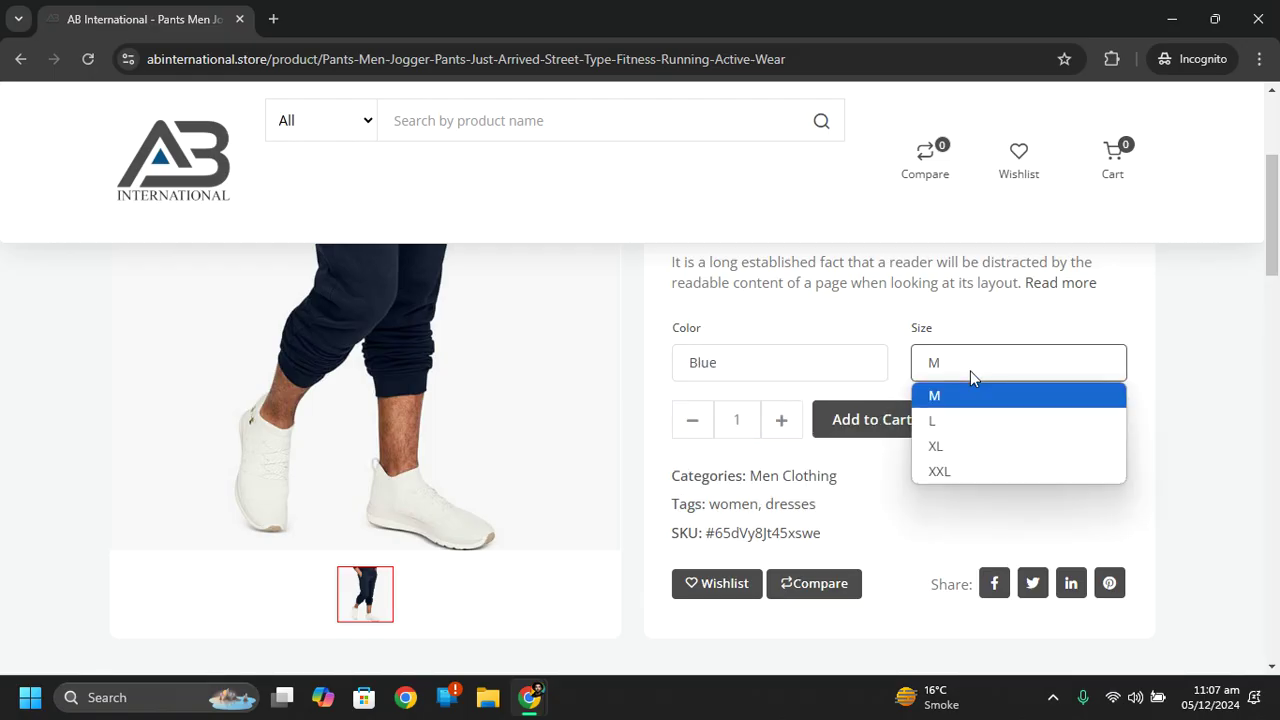
pyautogui.click(955, 455)
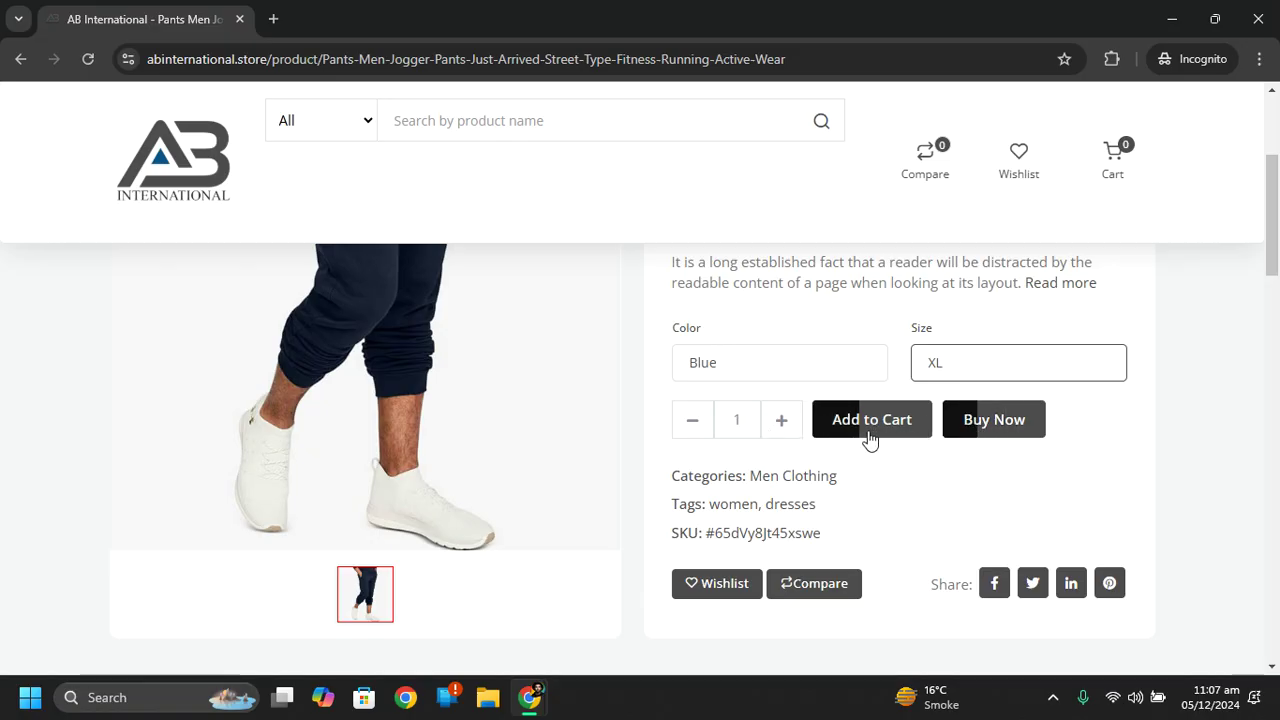
pyautogui.click(1006, 420)
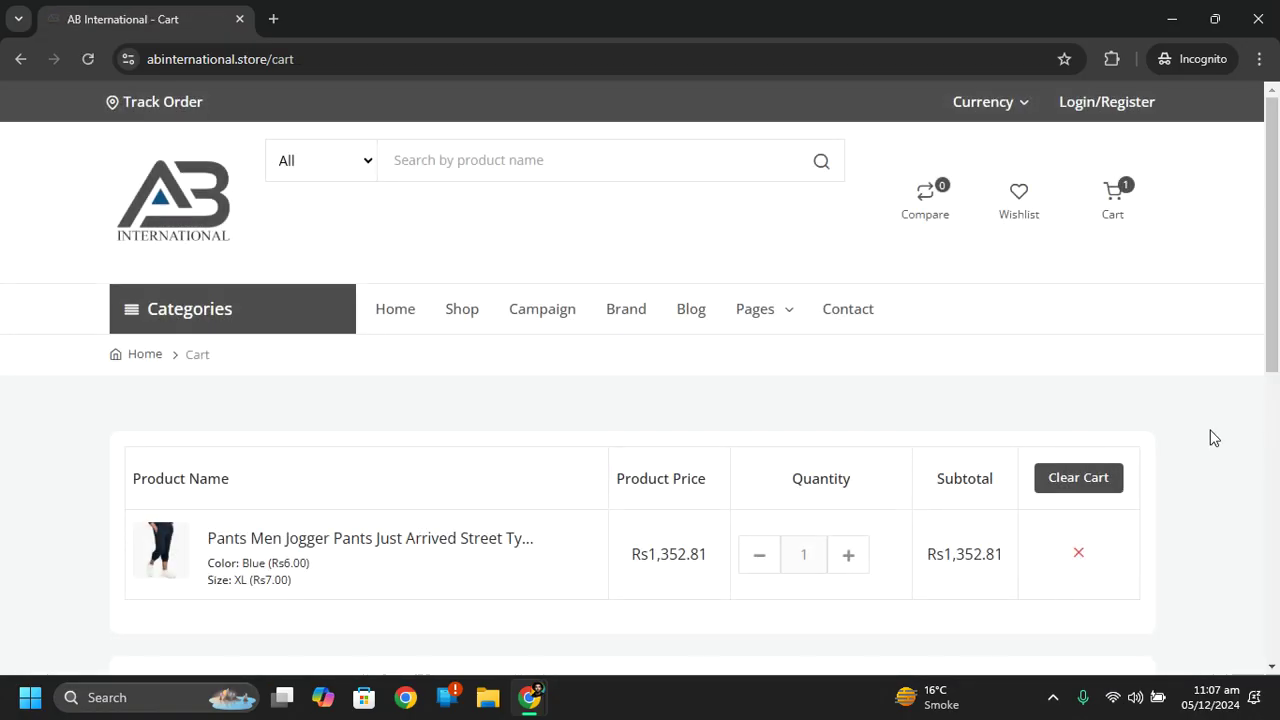
# Apply the abinternational coupon for a Rs27.32 flash discount and proceed to checkout.
pyautogui.scroll(-3, 585, 420)
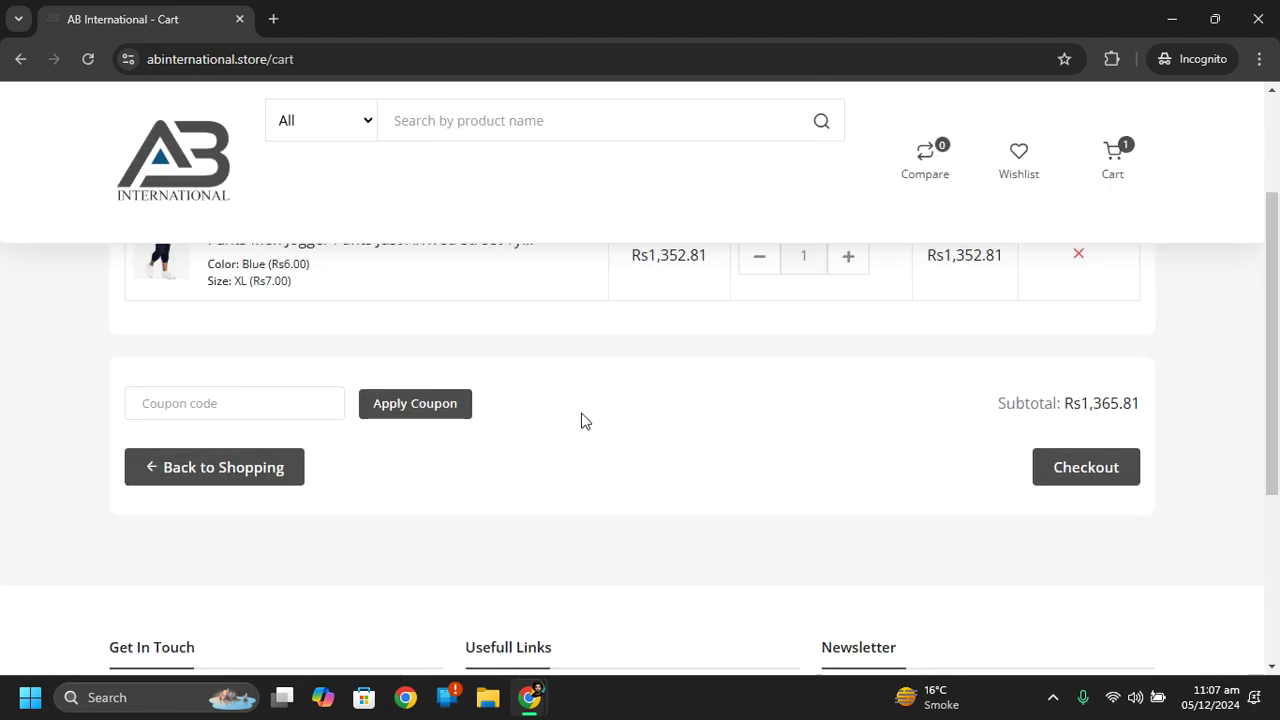
pyautogui.click(285, 398)
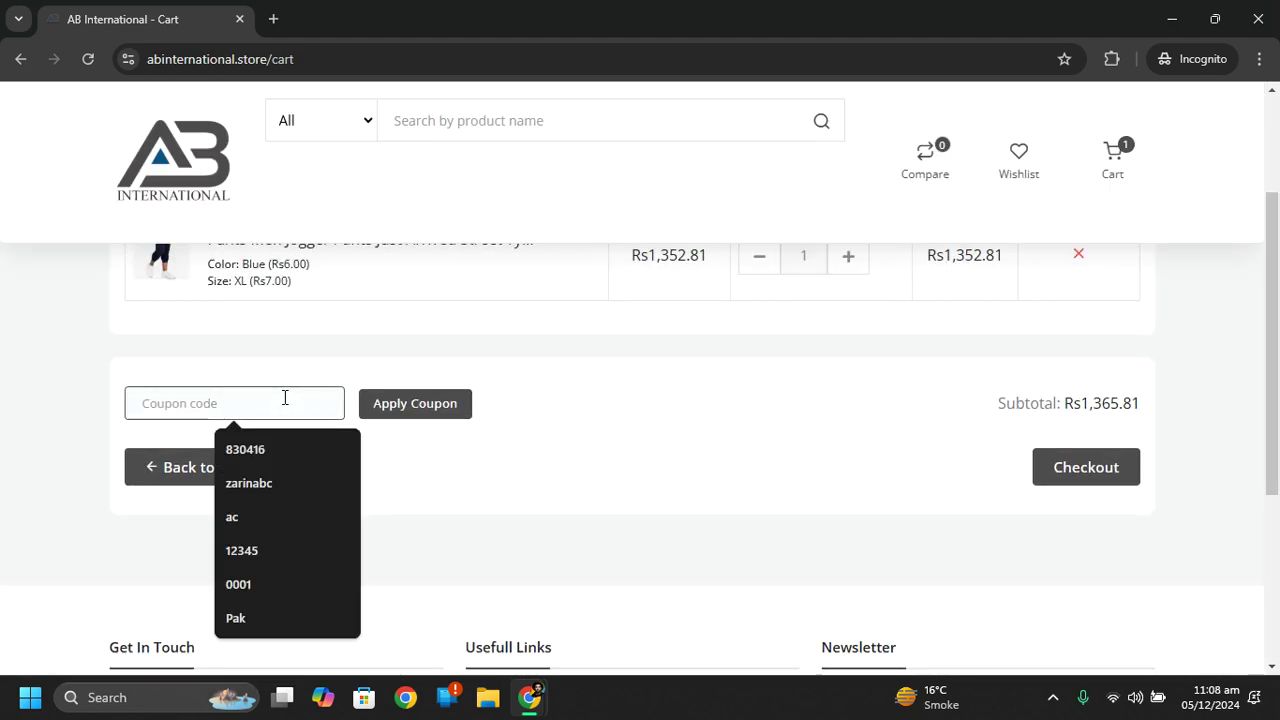
pyautogui.write('abinternational')
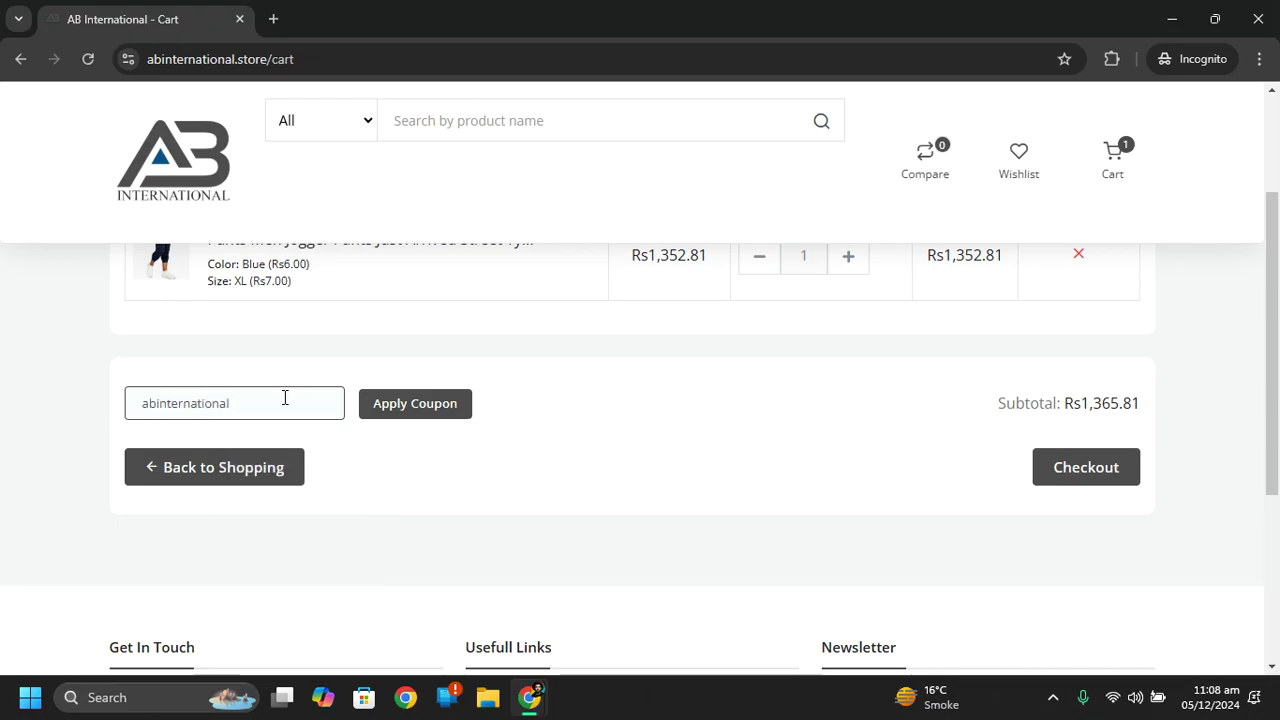
pyautogui.click(419, 418)
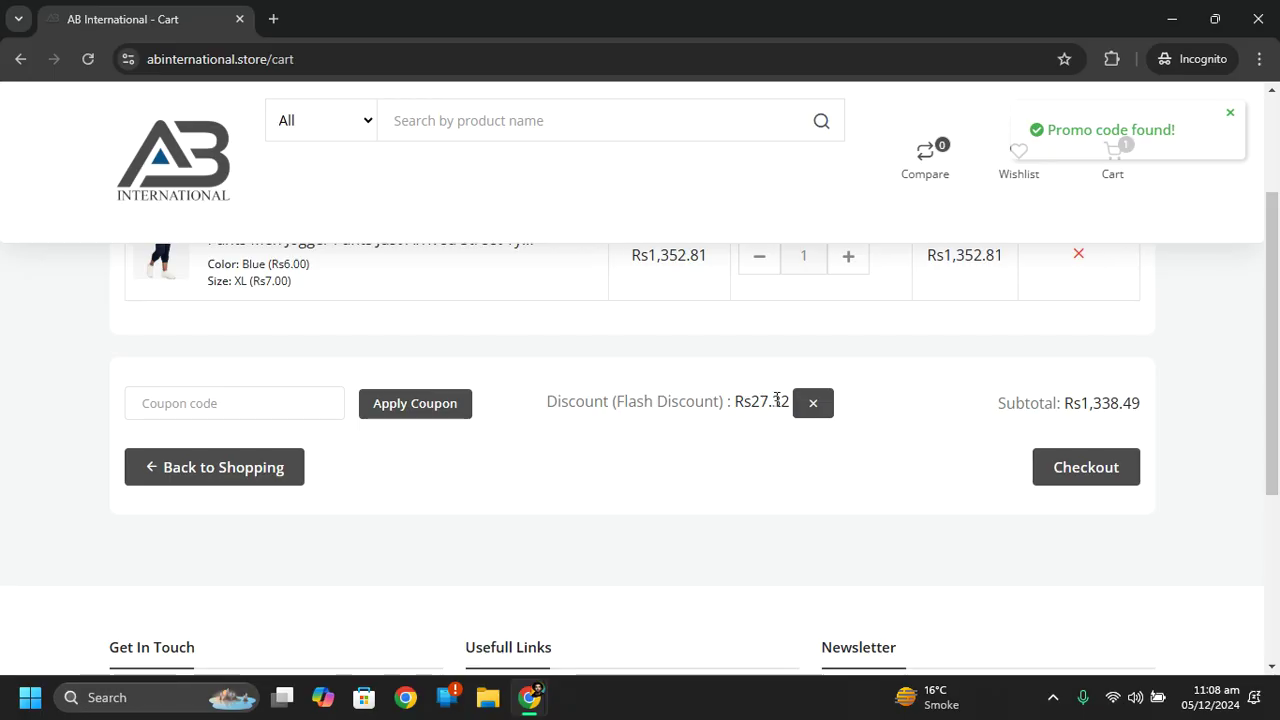
pyautogui.moveTo(753, 410); pyautogui.dragTo(771, 420)
pyautogui.click(737, 495)
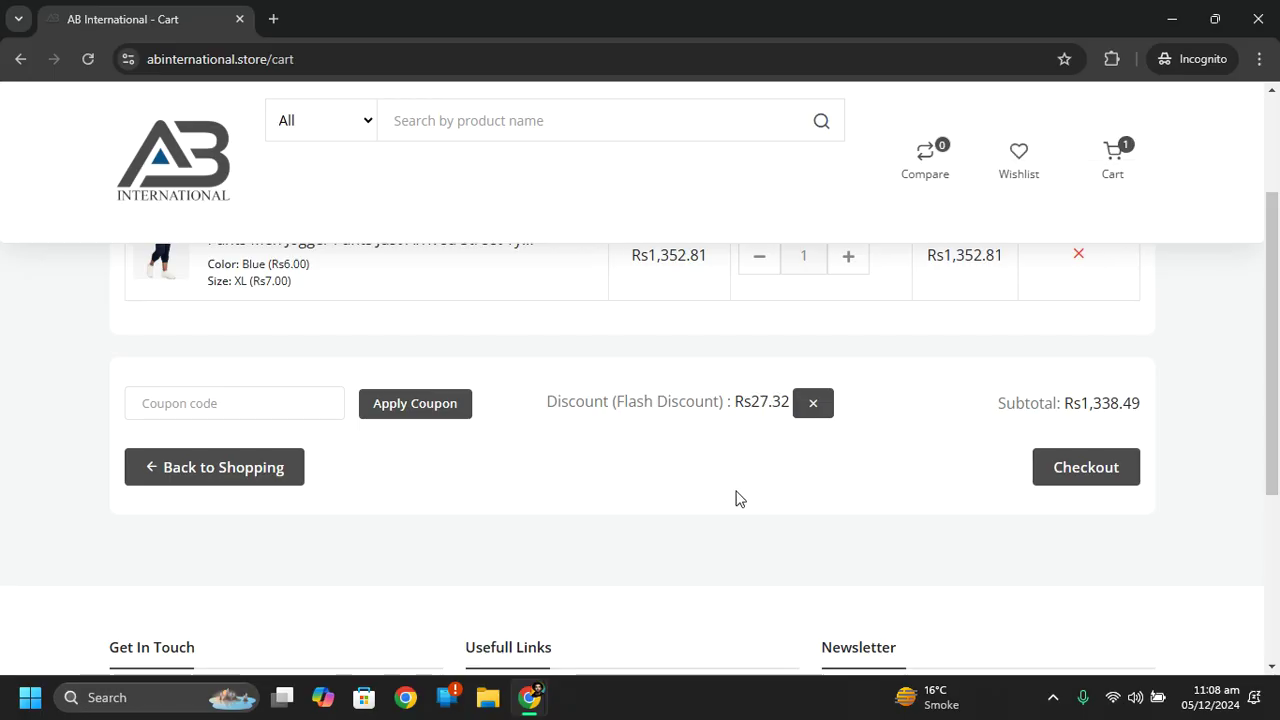
pyautogui.click(1077, 470)
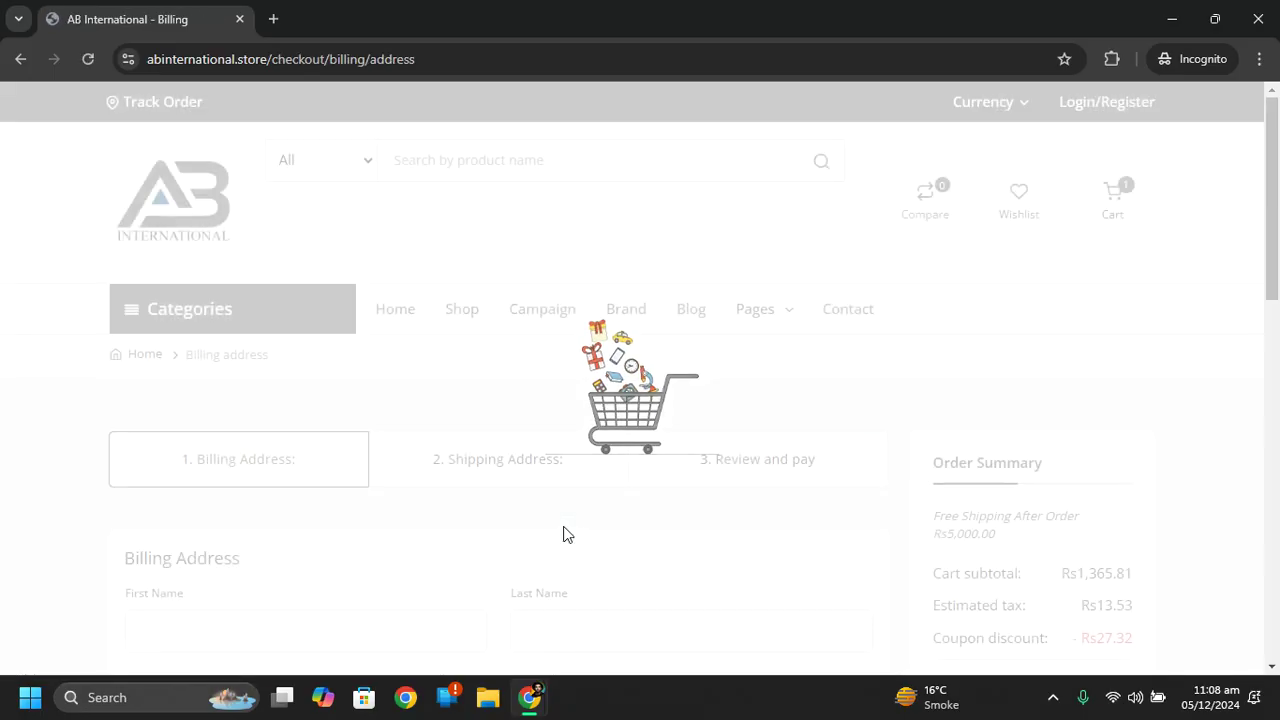
# Fill the billing name and address from the saved address suggestion.
pyautogui.moveTo(1274, 198)
pyautogui.mouseDown()
pyautogui.moveTo(1276, 455)
pyautogui.moveTo(1277, 196)
pyautogui.mouseUp()
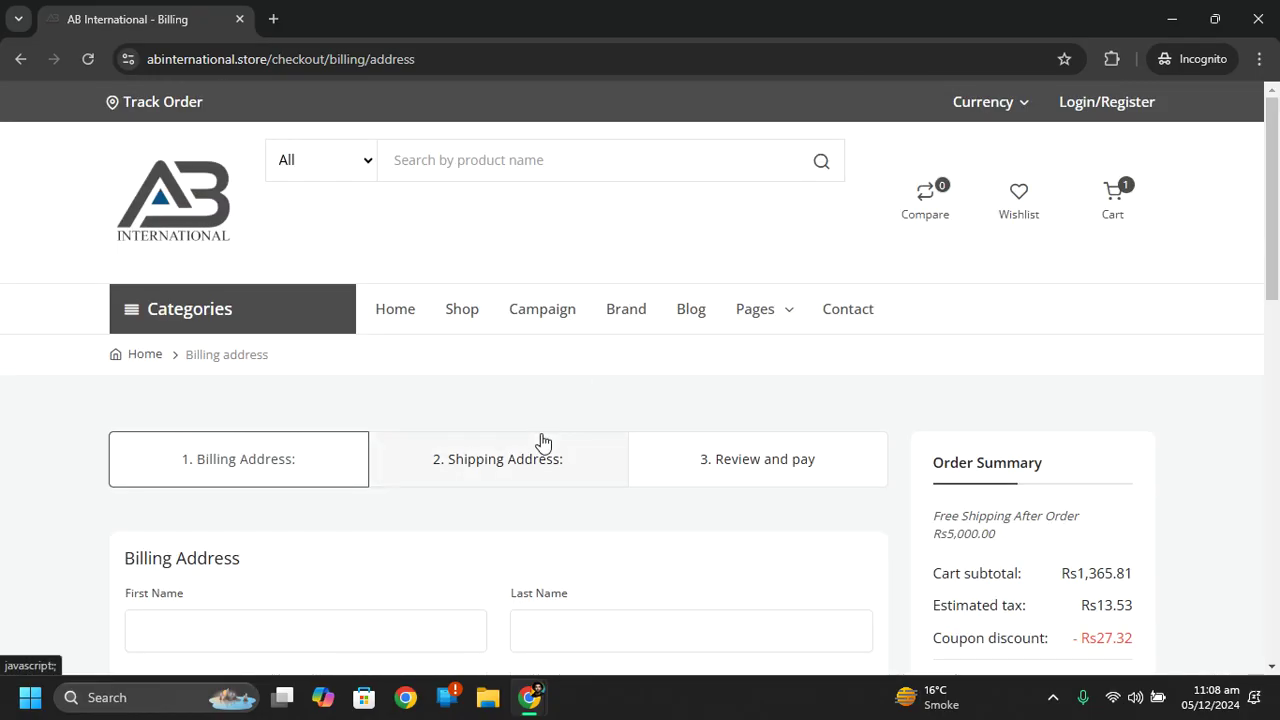
pyautogui.moveTo(1276, 190)
pyautogui.mouseDown()
pyautogui.moveTo(1277, 306)
pyautogui.moveTo(1278, 195)
pyautogui.mouseUp()
pyautogui.click(391, 562)
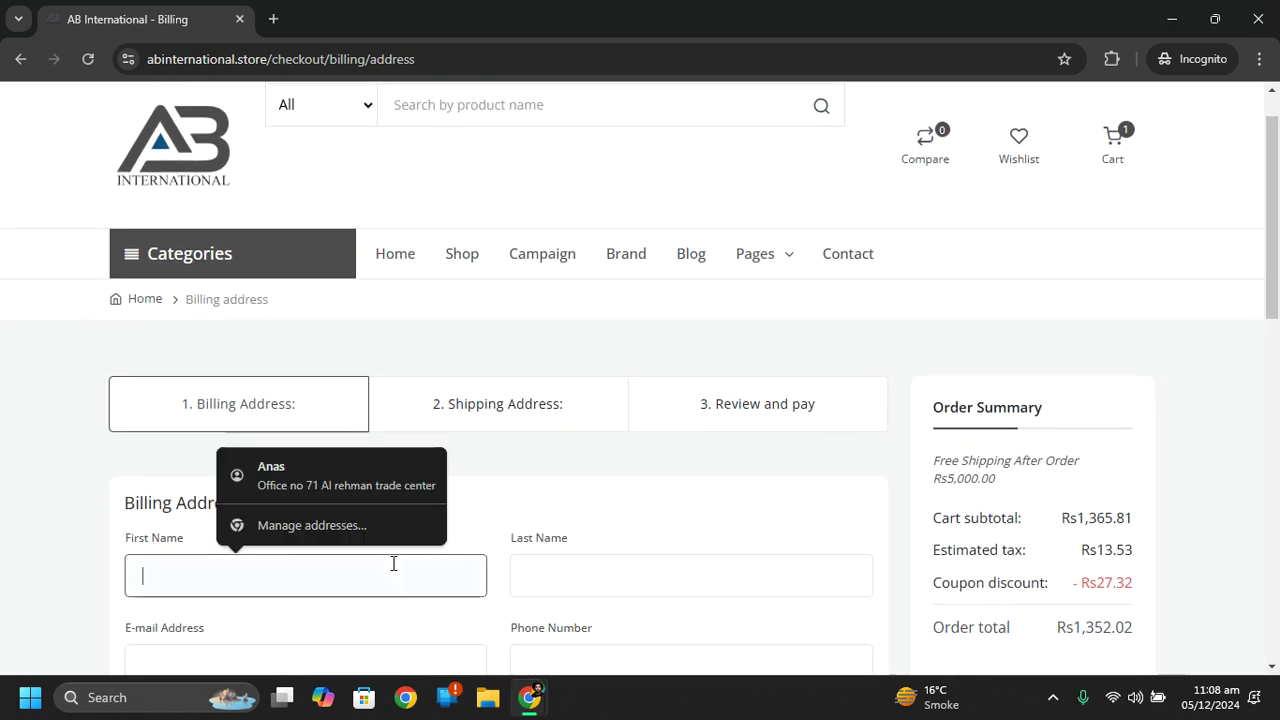
pyautogui.click(389, 463)
# Enter the billing e-mail address, phone number and company name.
pyautogui.moveTo(1278, 233); pyautogui.dragTo(1278, 326)
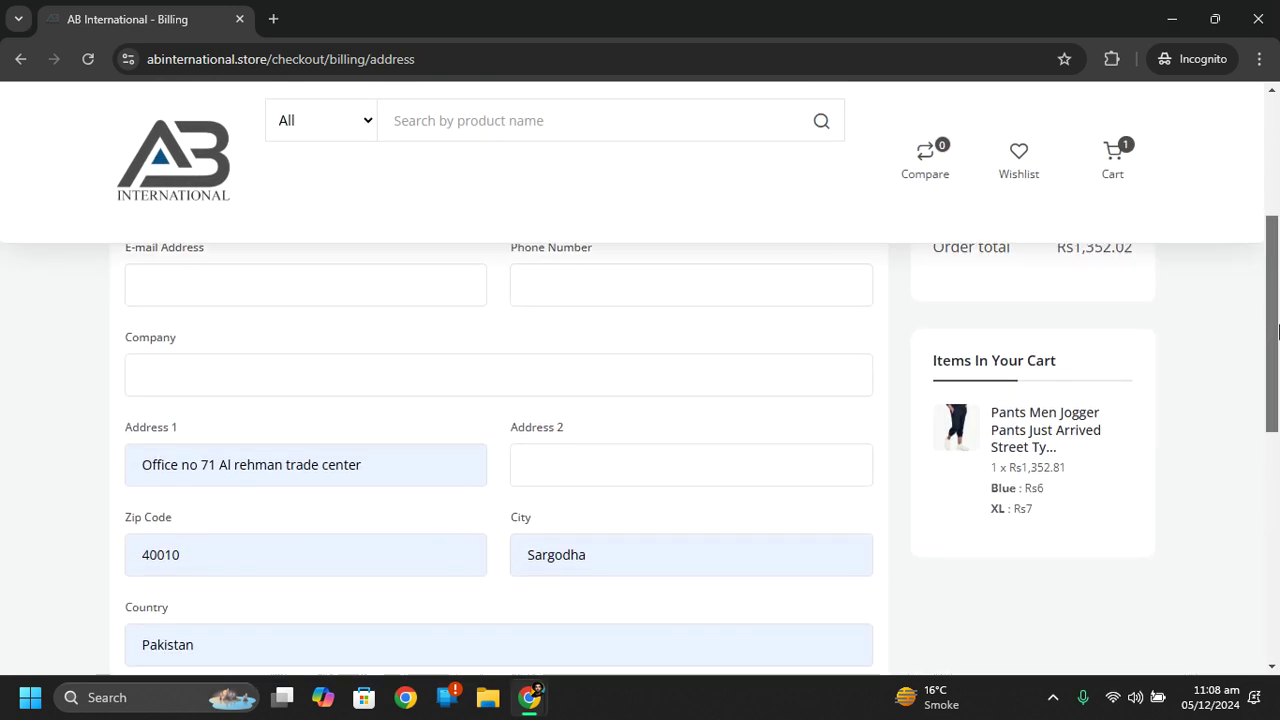
pyautogui.click(340, 279)
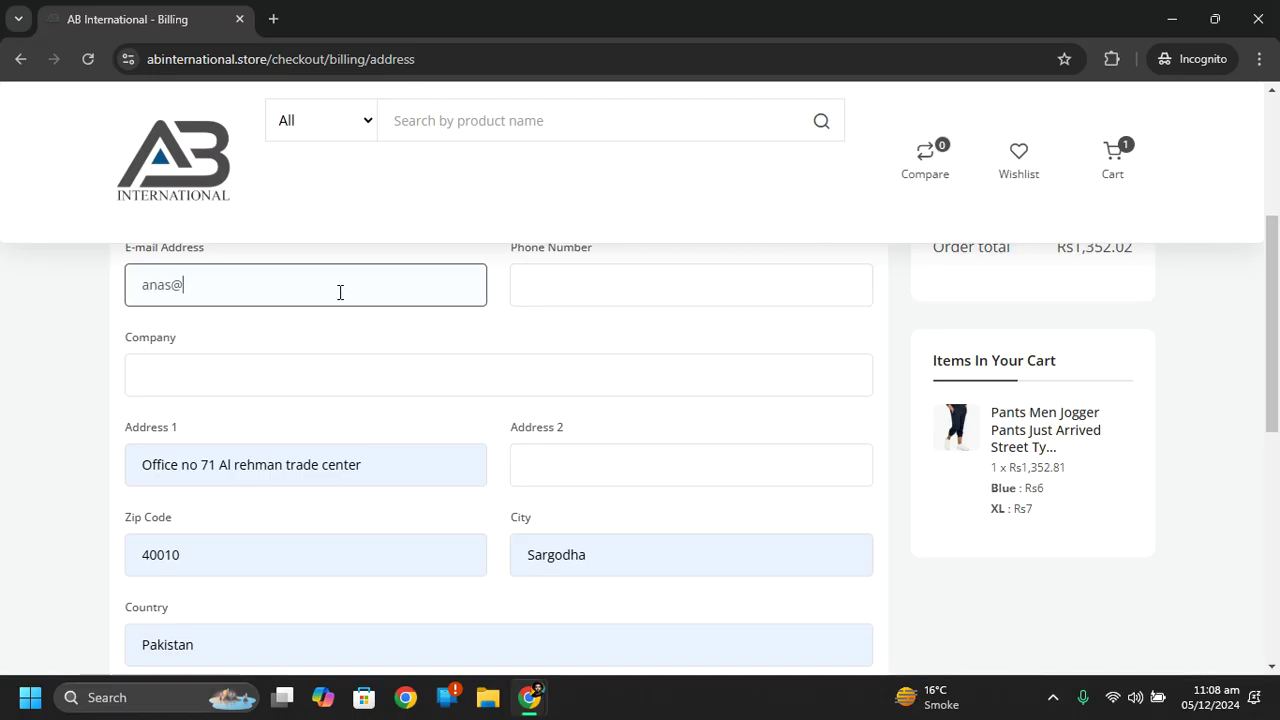
pyautogui.click(545, 276)
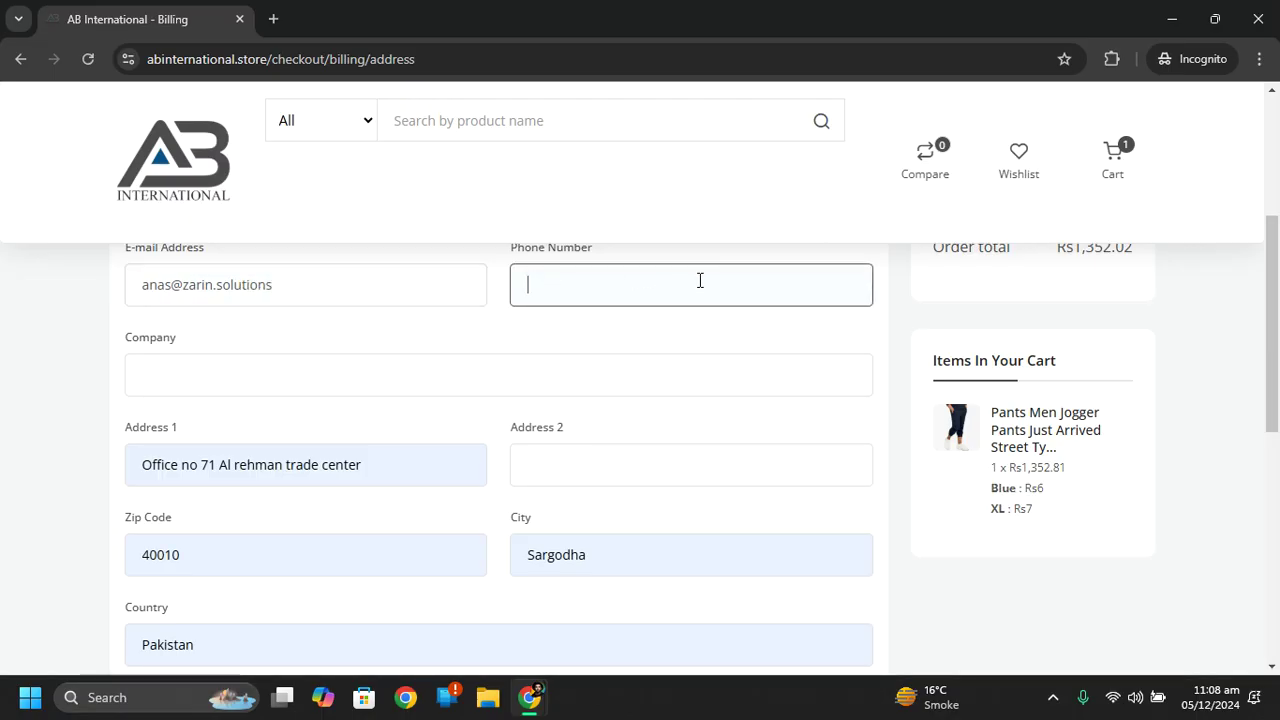
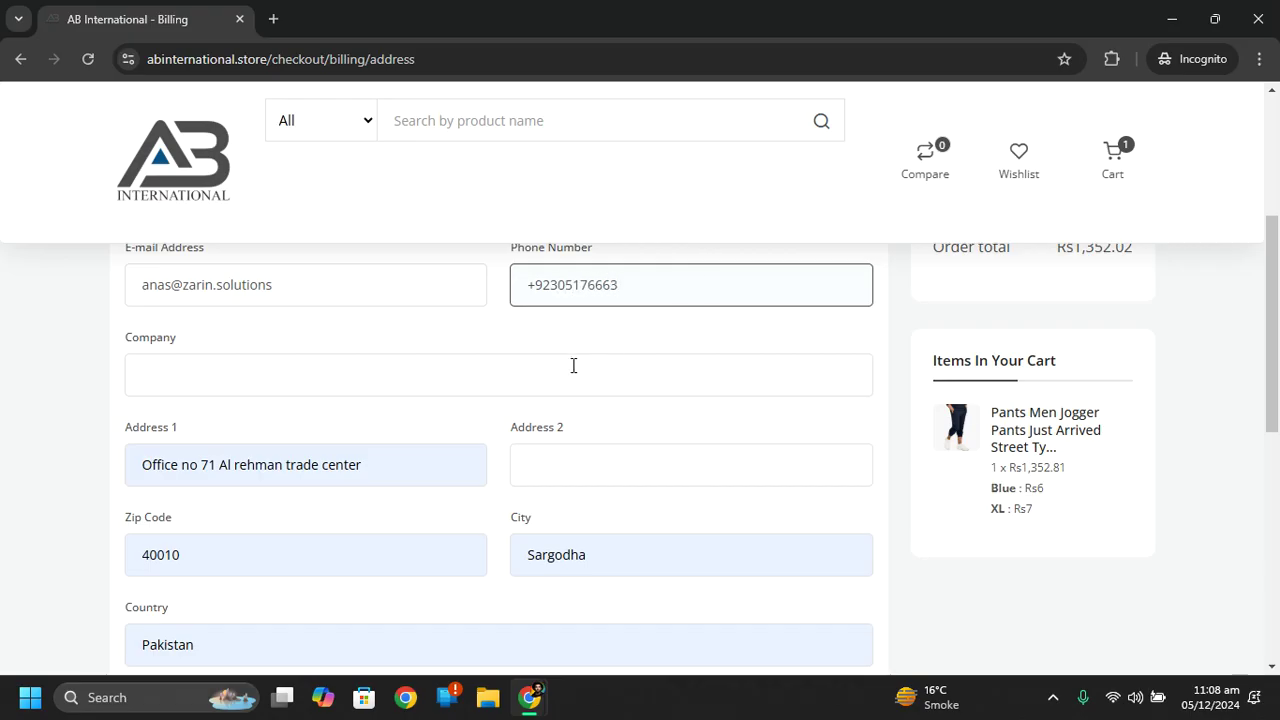
pyautogui.click(536, 388)
pyautogui.write('Zarin Solu')
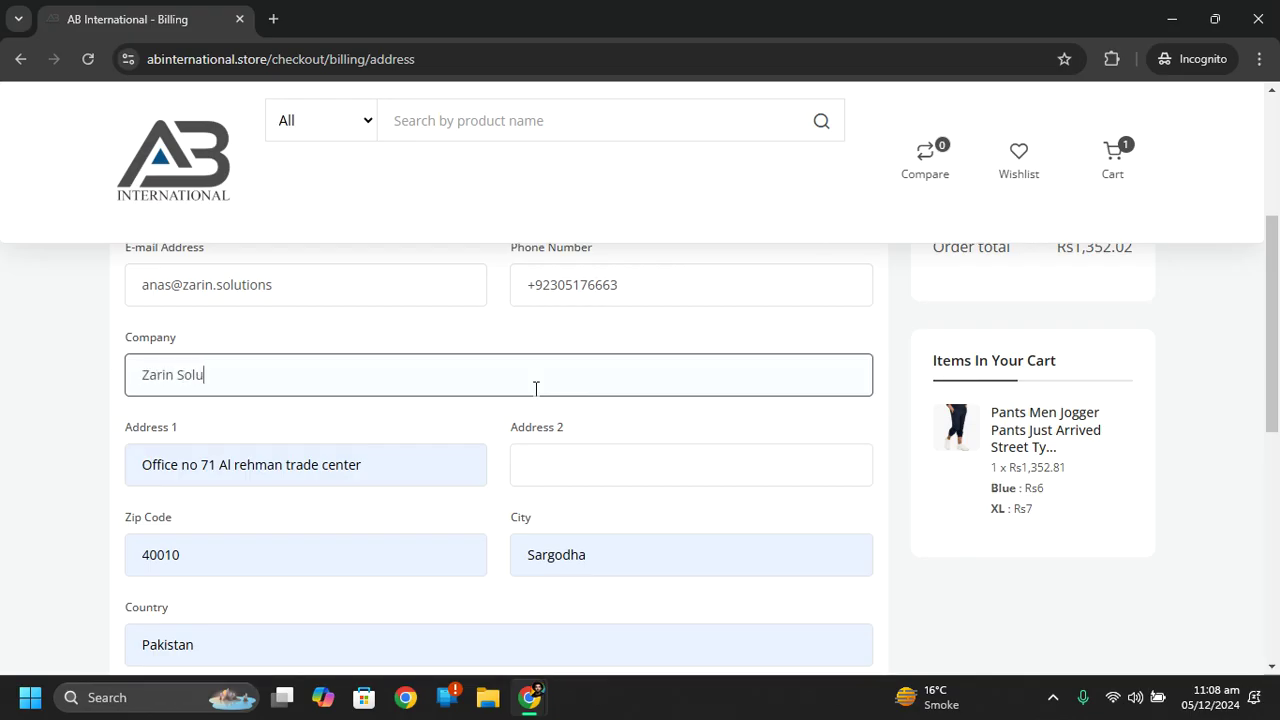
pyautogui.write('tions Inc')
# Accept the reCAPTCHA privacy terms and submit the billing details.
pyautogui.press('Tab')
pyautogui.press('Tab')
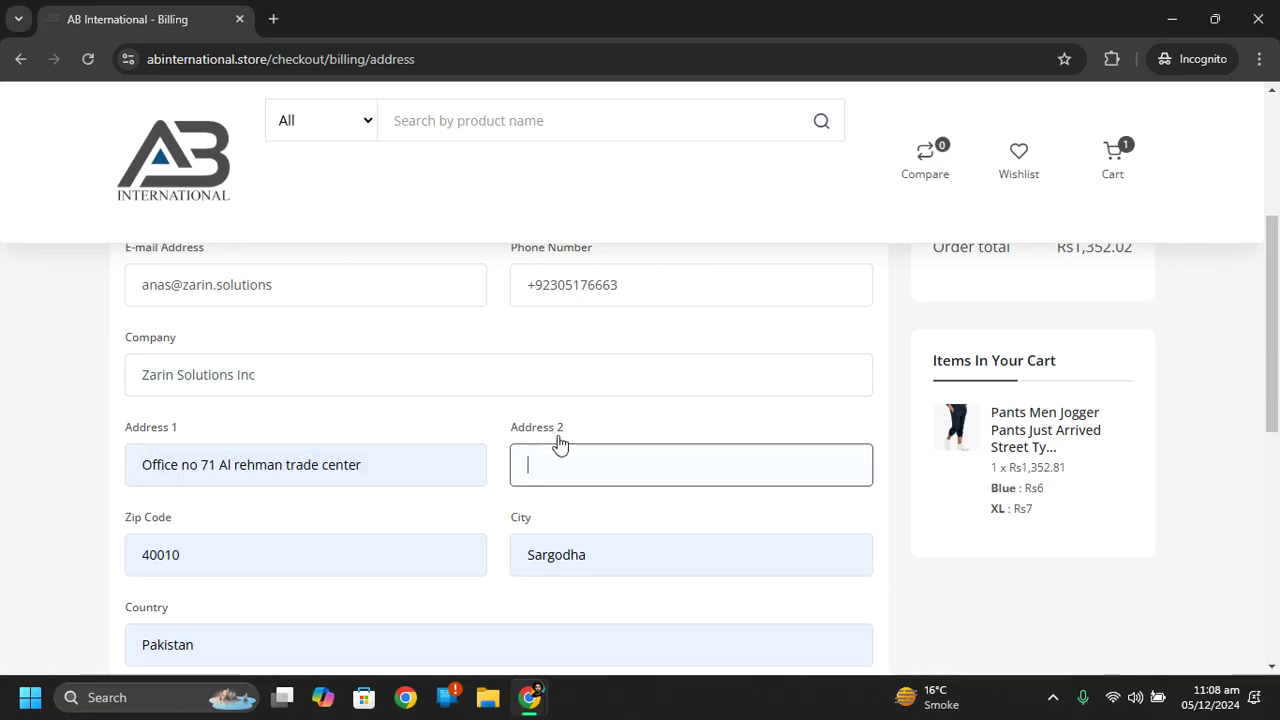
pyautogui.scroll(-3, 1270, 489)
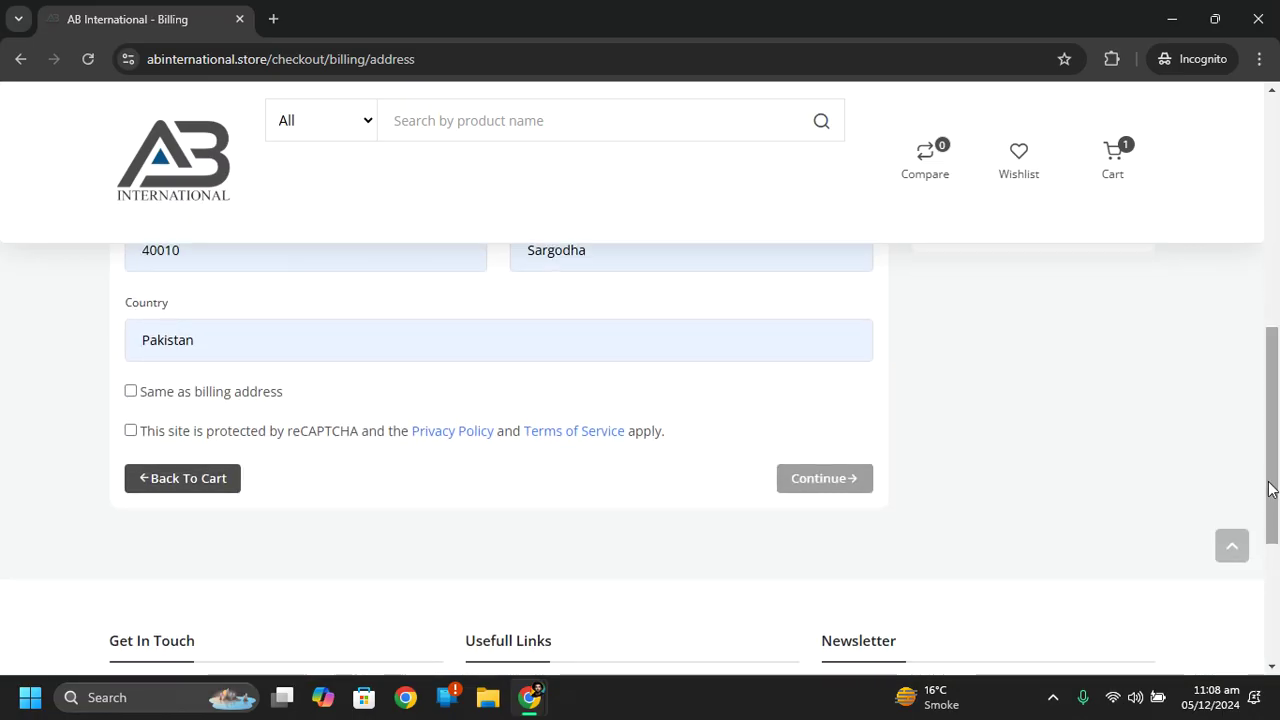
pyautogui.click(172, 433)
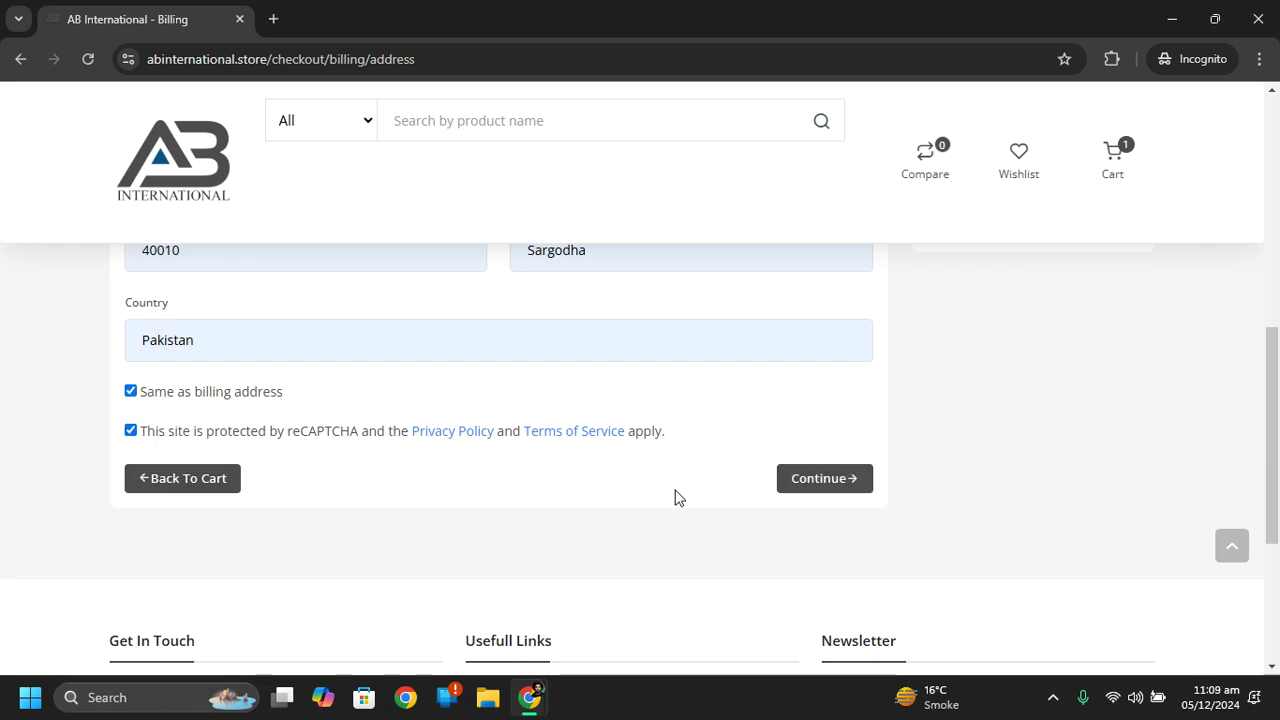
pyautogui.click(808, 488)
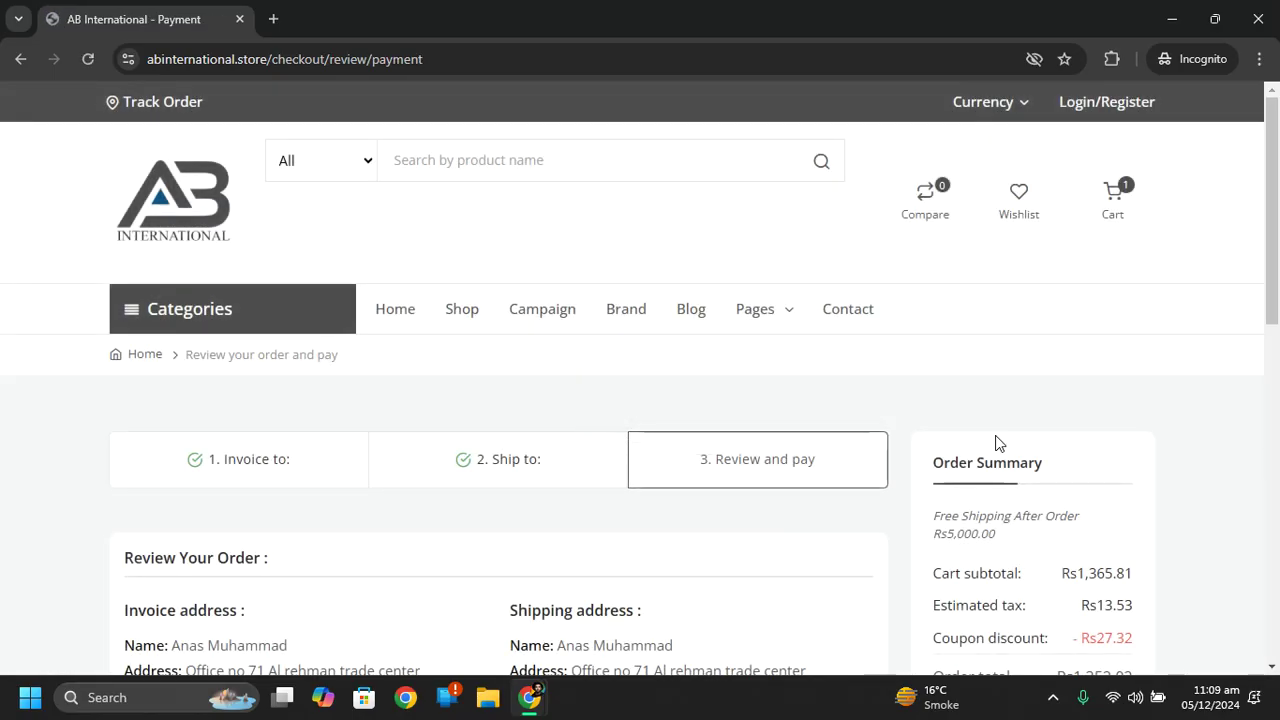
# Choose Delivery (Rs300.00) as the shipping method, bringing the total to Rs1,652.02.
pyautogui.moveTo(1278, 245); pyautogui.dragTo(1278, 335)
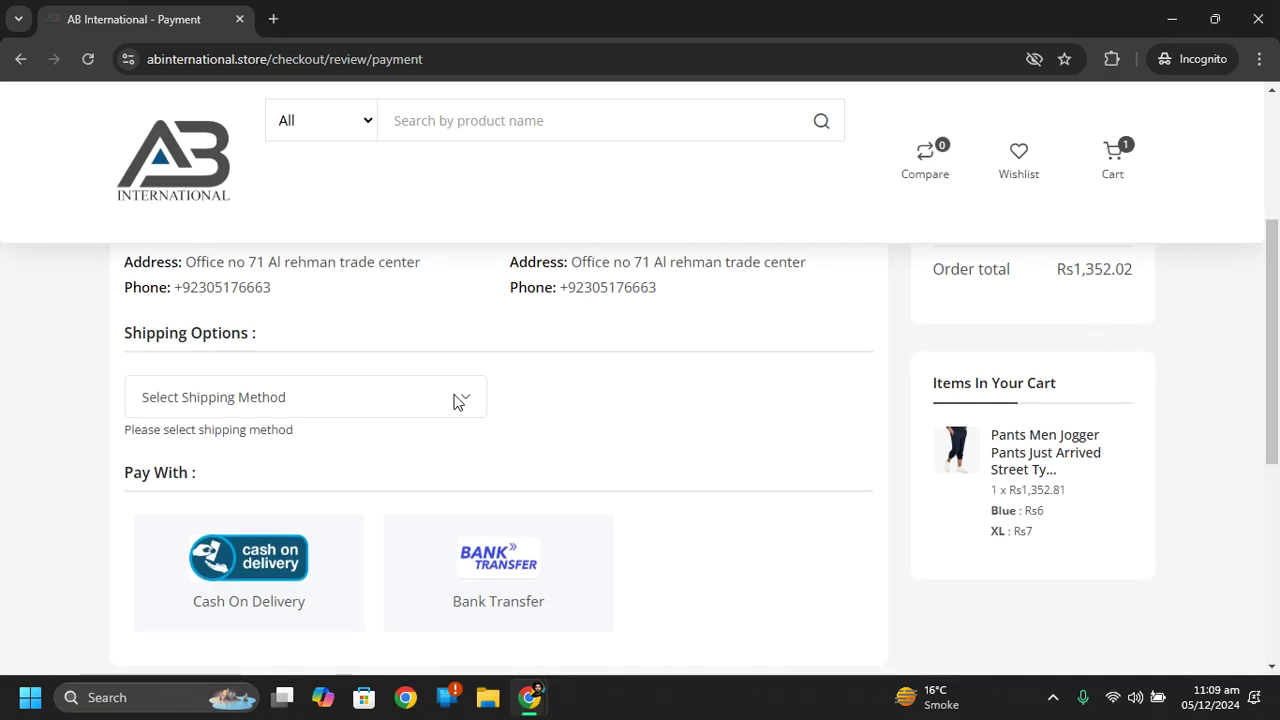
pyautogui.click(386, 397)
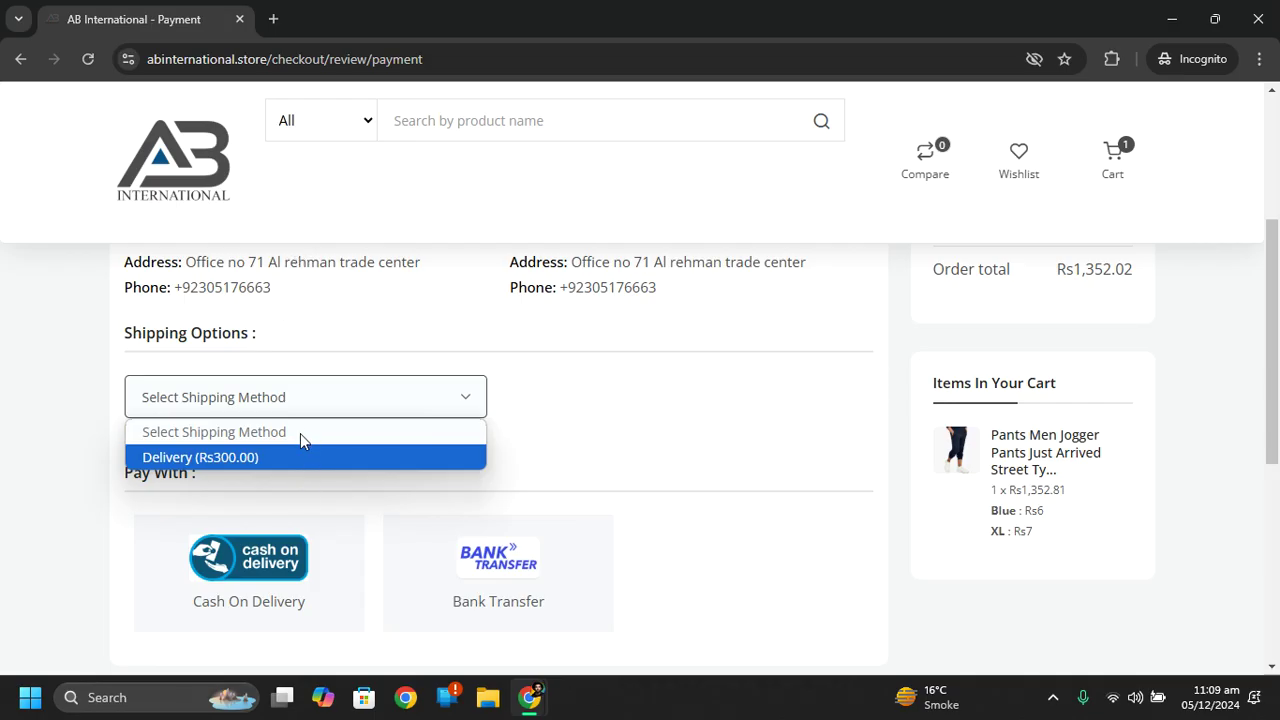
pyautogui.click(264, 466)
pyautogui.click(337, 400)
pyautogui.click(337, 400)
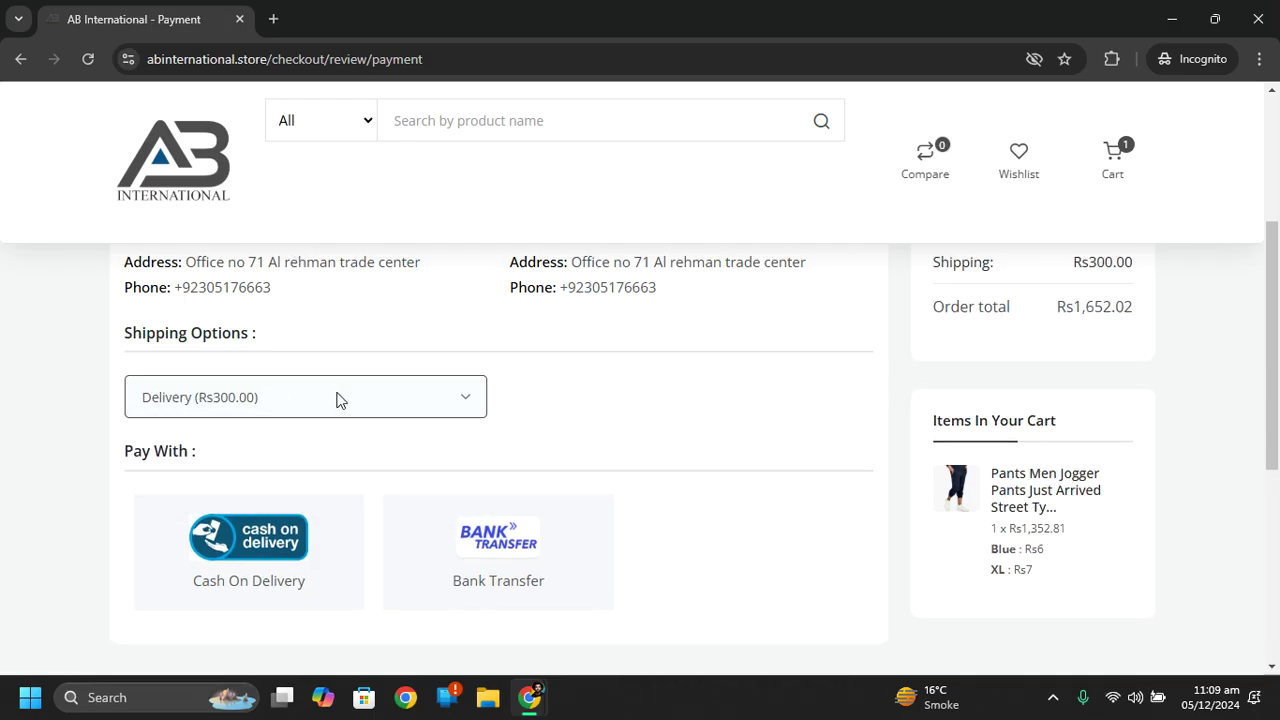
pyautogui.moveTo(1272, 345); pyautogui.dragTo(1272, 453)
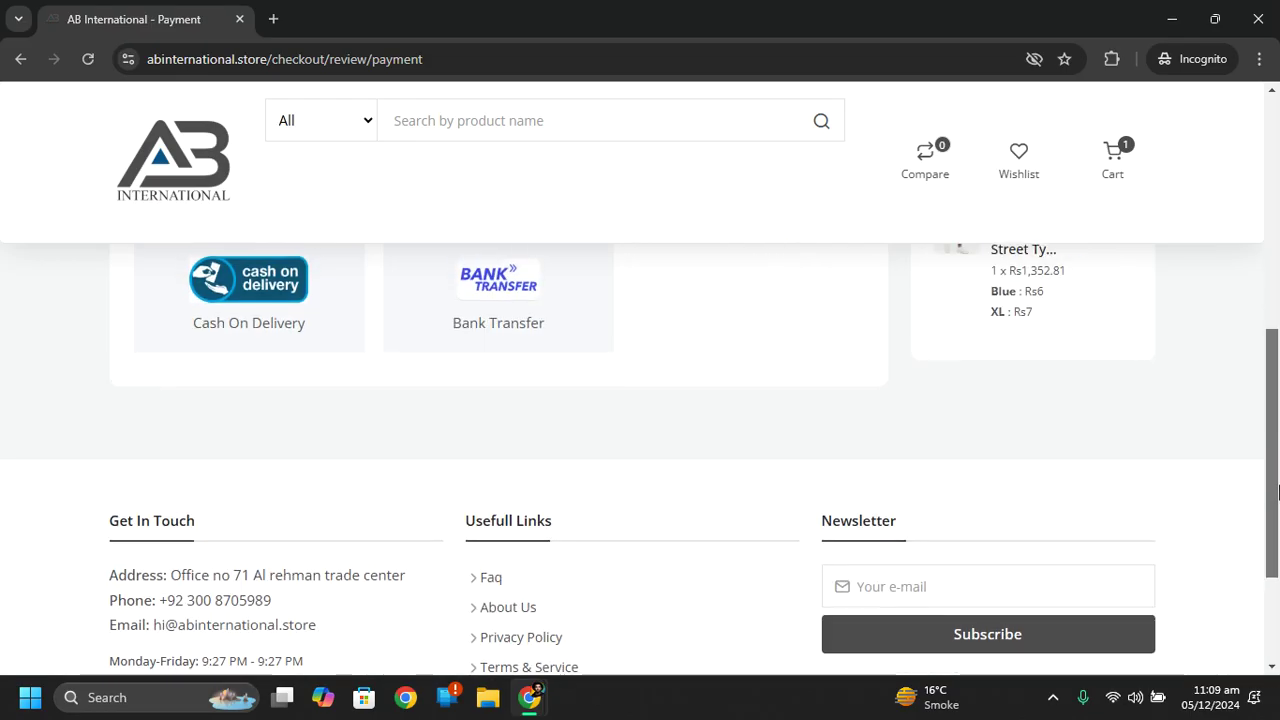
# Pay by Bank Transfer, enter the transaction number and place the order.
pyautogui.click(531, 350)
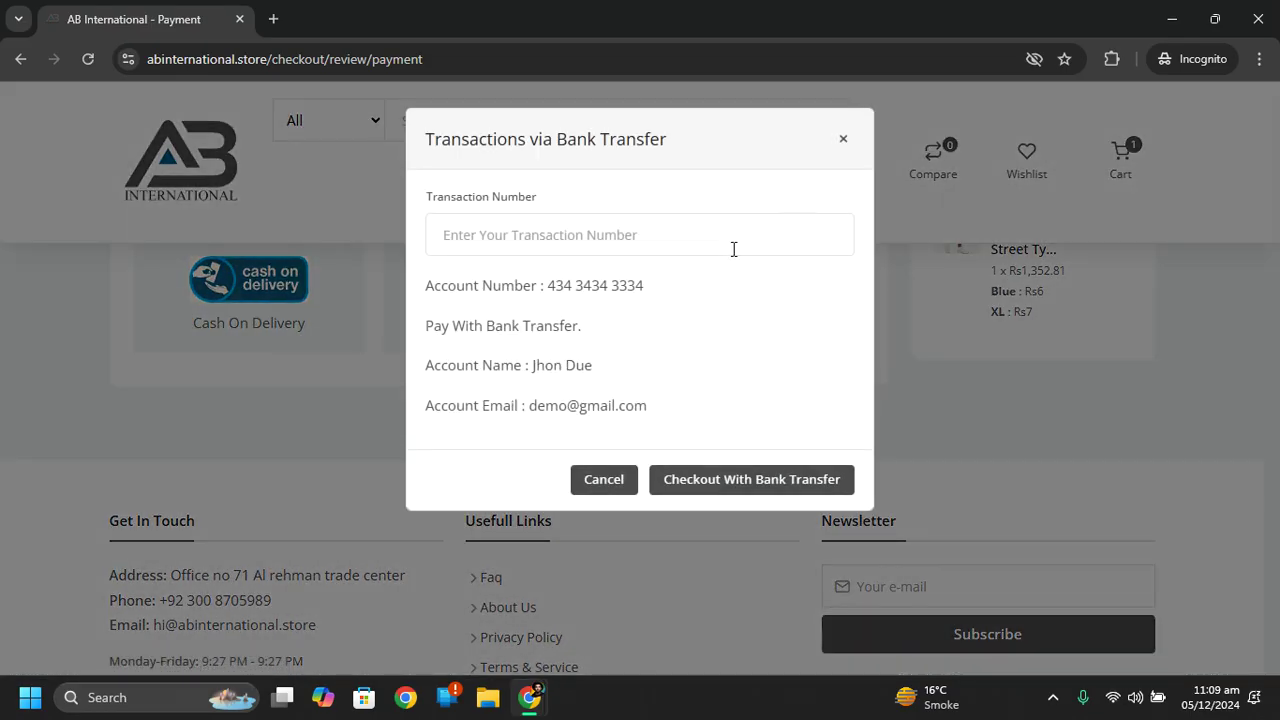
pyautogui.moveTo(429, 280); pyautogui.dragTo(638, 368)
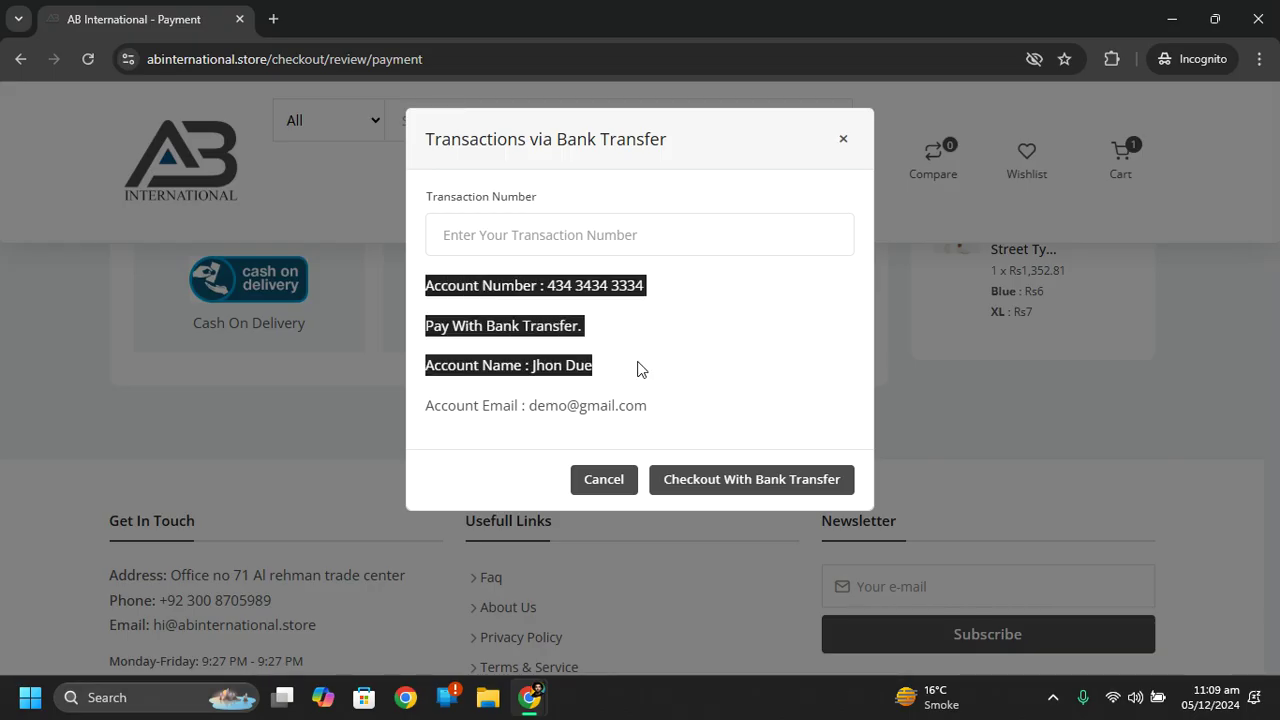
pyautogui.click(593, 251)
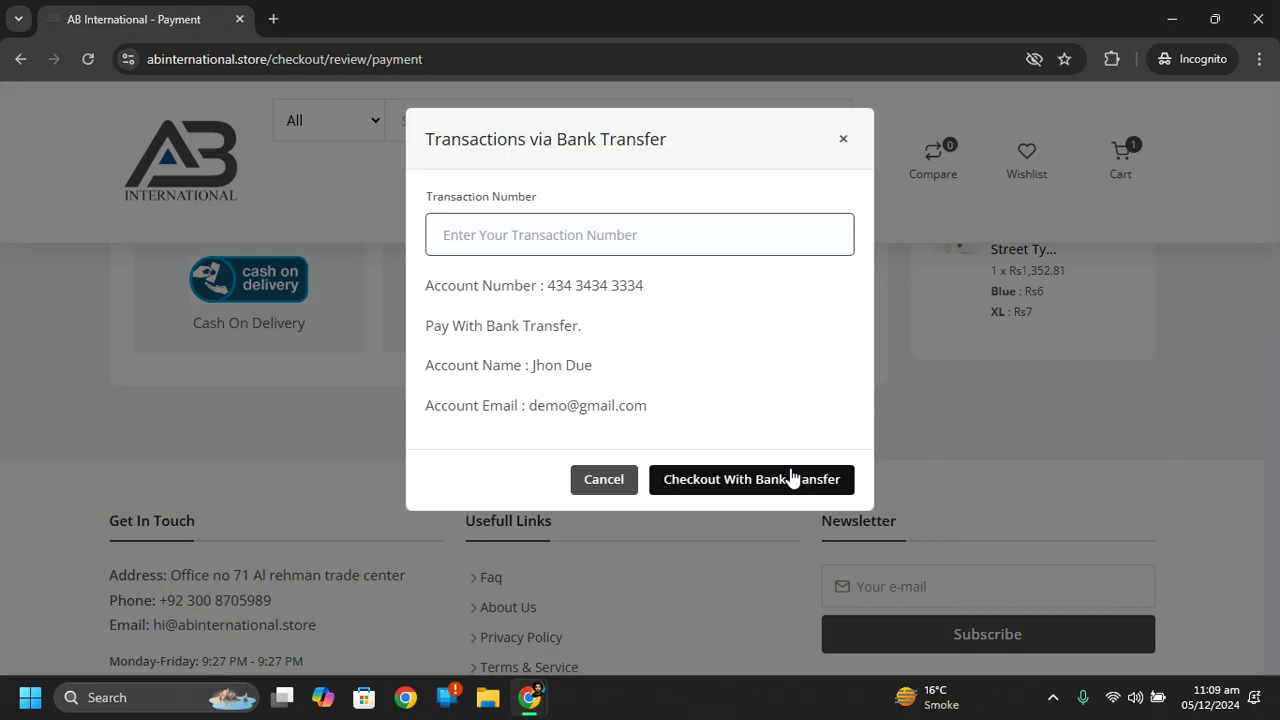
pyautogui.write('1234')
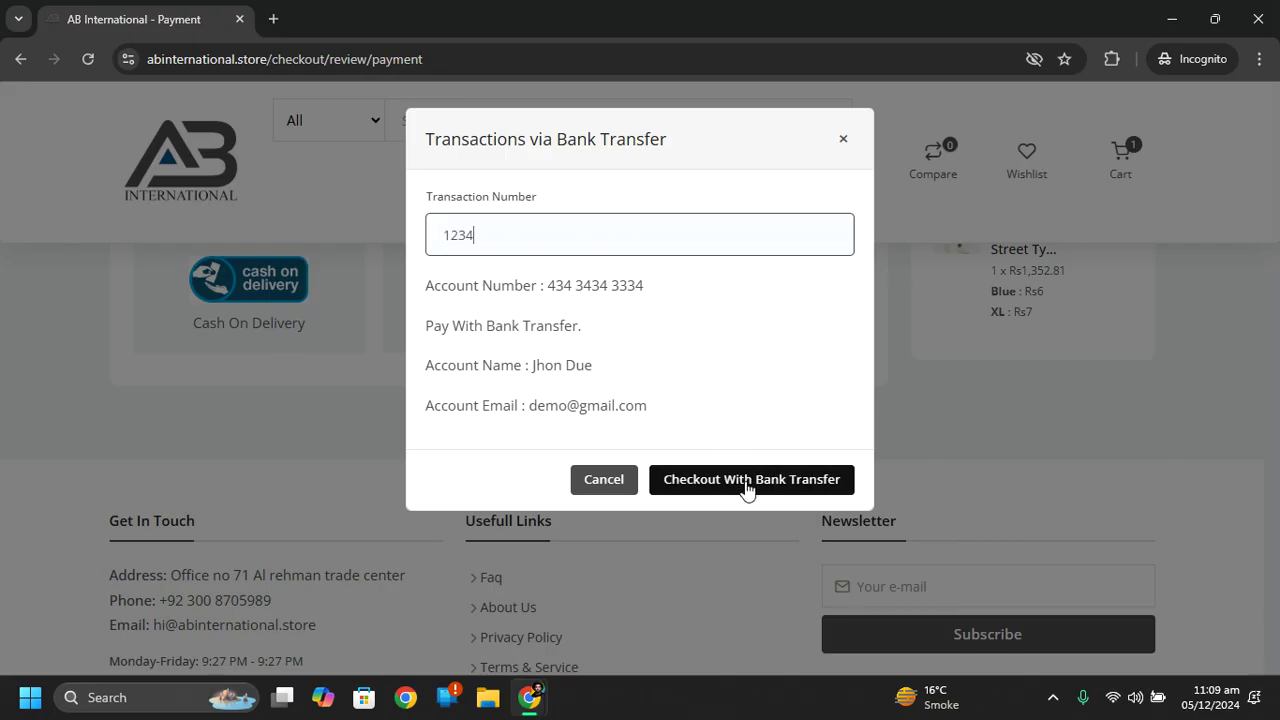
pyautogui.click(749, 486)
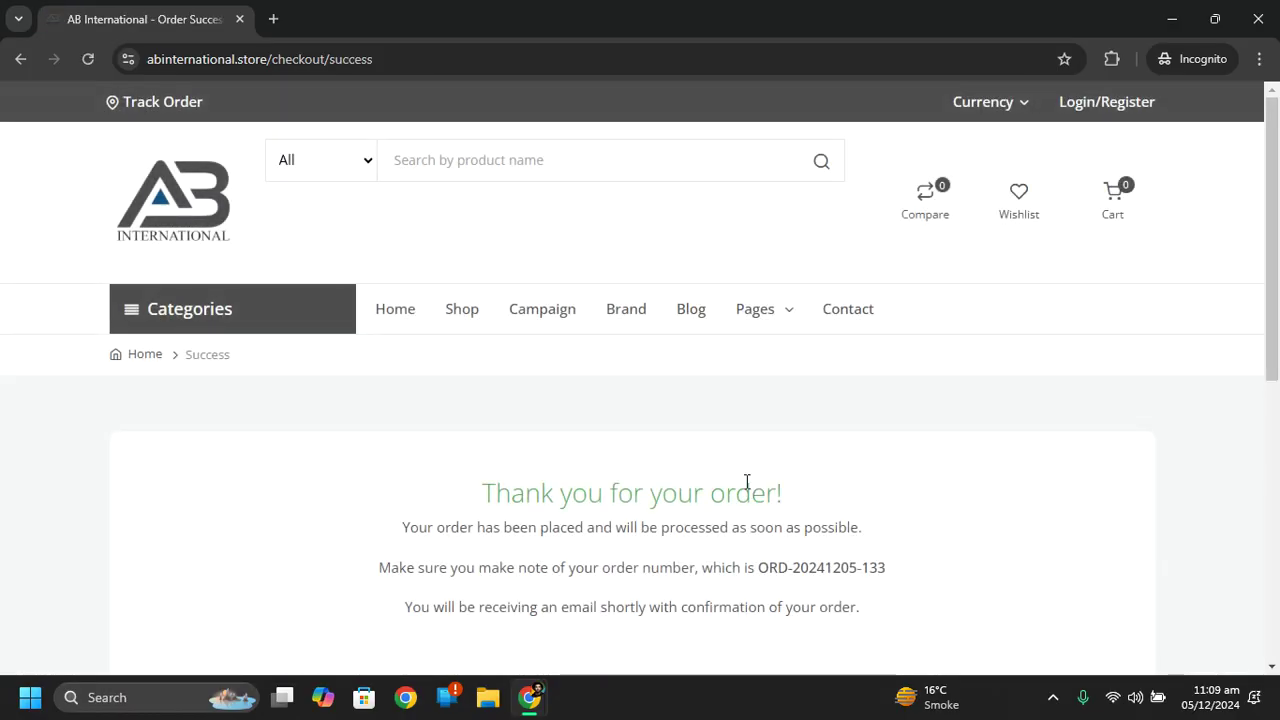
# Select and copy the full order number on the success page.
pyautogui.moveTo(1262, 330); pyautogui.dragTo(1274, 389)
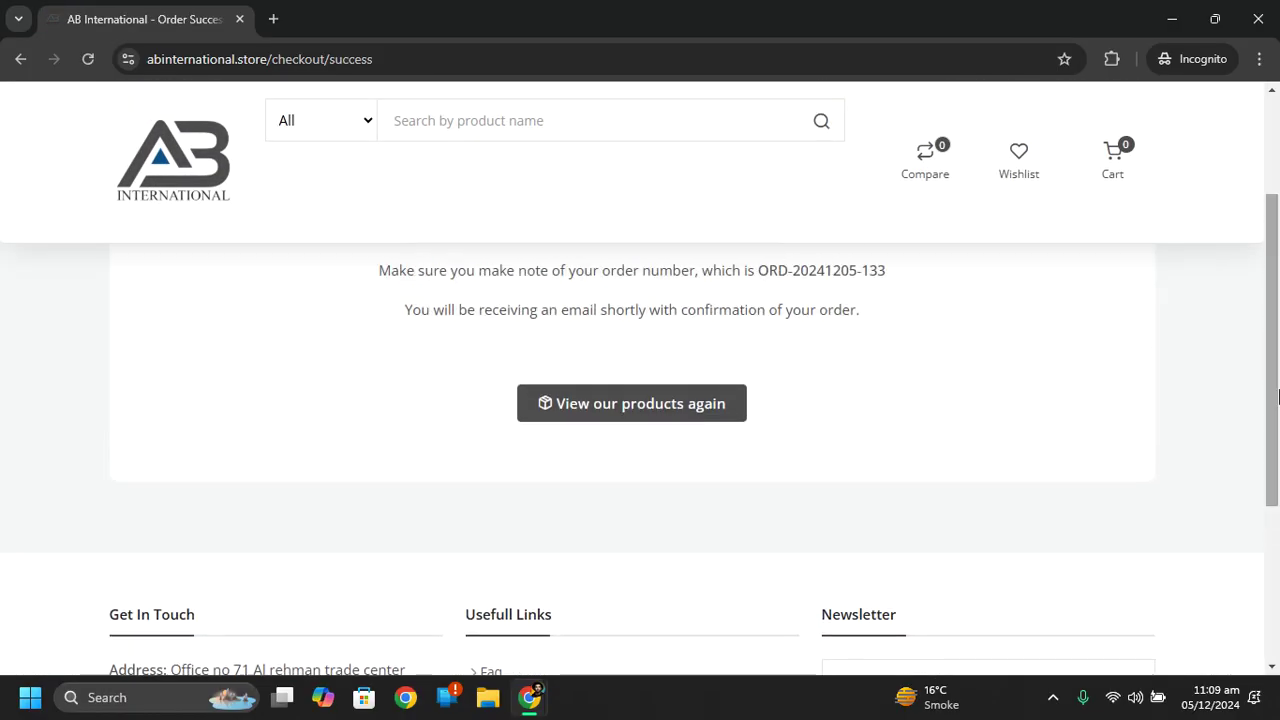
pyautogui.moveTo(1277, 311); pyautogui.dragTo(1277, 271)
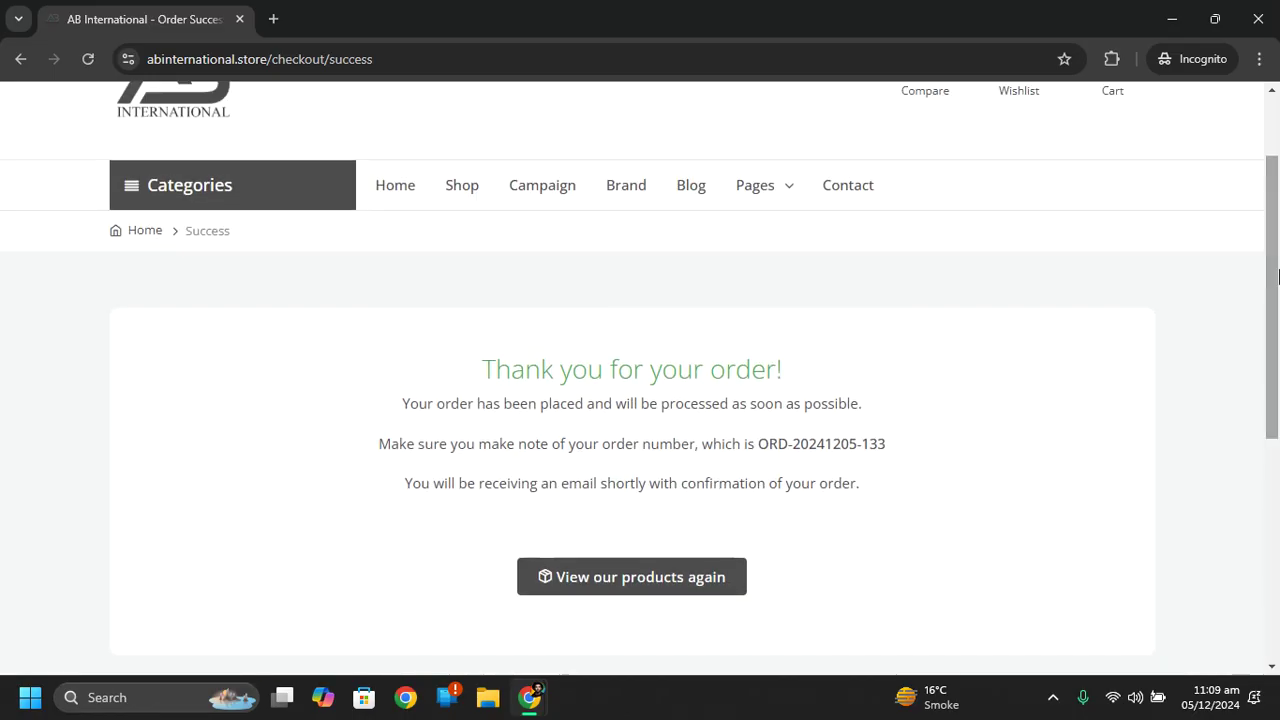
pyautogui.moveTo(765, 447); pyautogui.dragTo(884, 443)
pyautogui.click(881, 443)
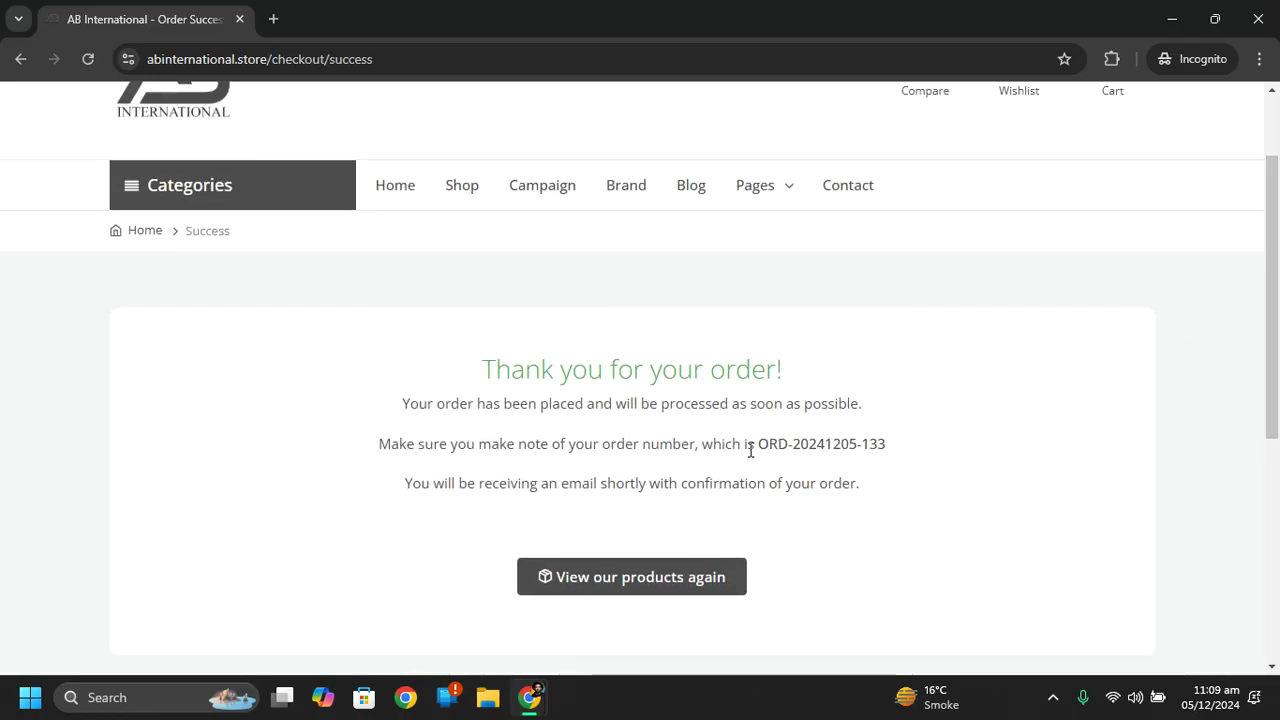
pyautogui.moveTo(762, 448); pyautogui.dragTo(887, 441)
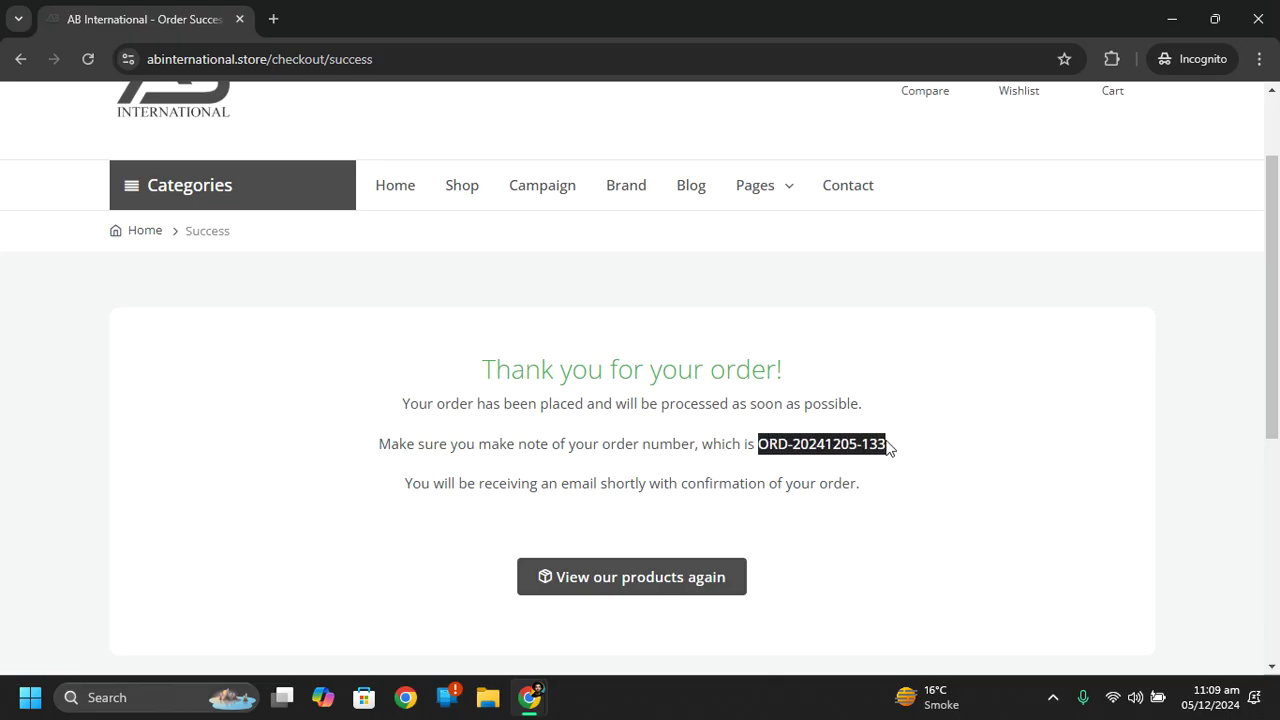
pyautogui.rightClick(862, 441)
pyautogui.click(896, 460)
# Copy the order number again and go back to the product catalog.
pyautogui.scroll(2, 1272, 300)
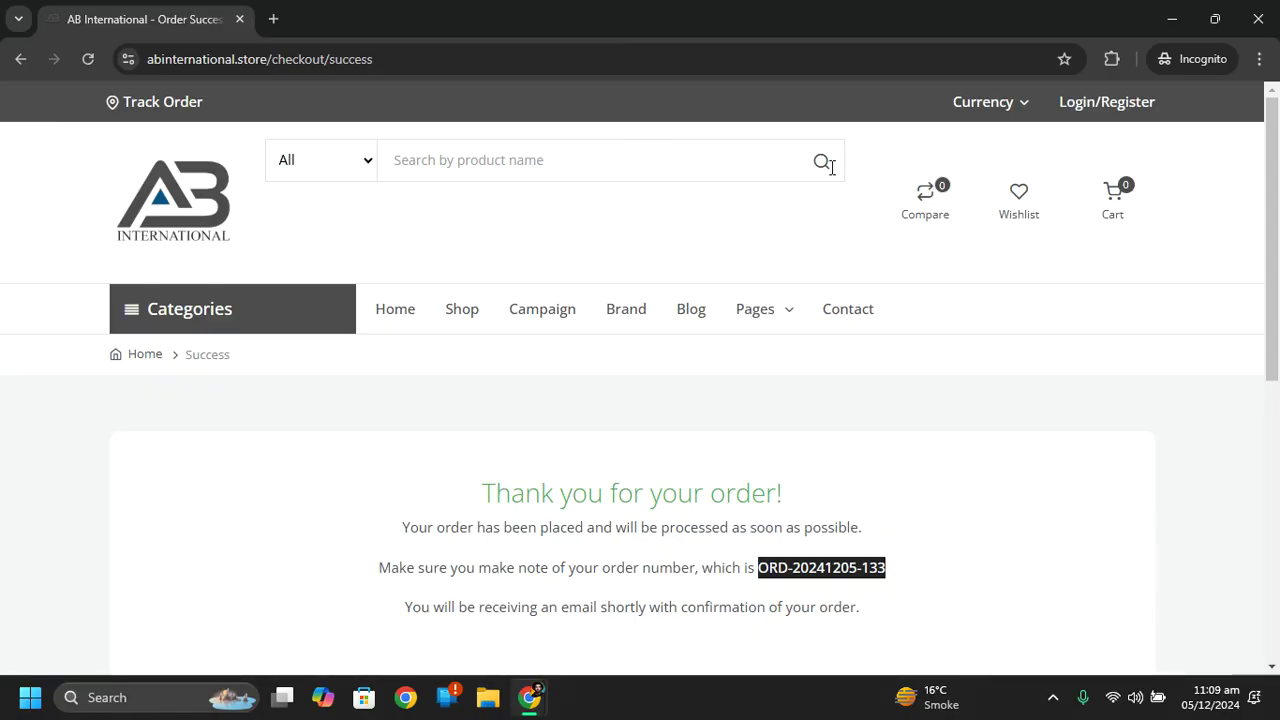
pyautogui.moveTo(1272, 248); pyautogui.dragTo(1277, 174)
pyautogui.rightClick(786, 566)
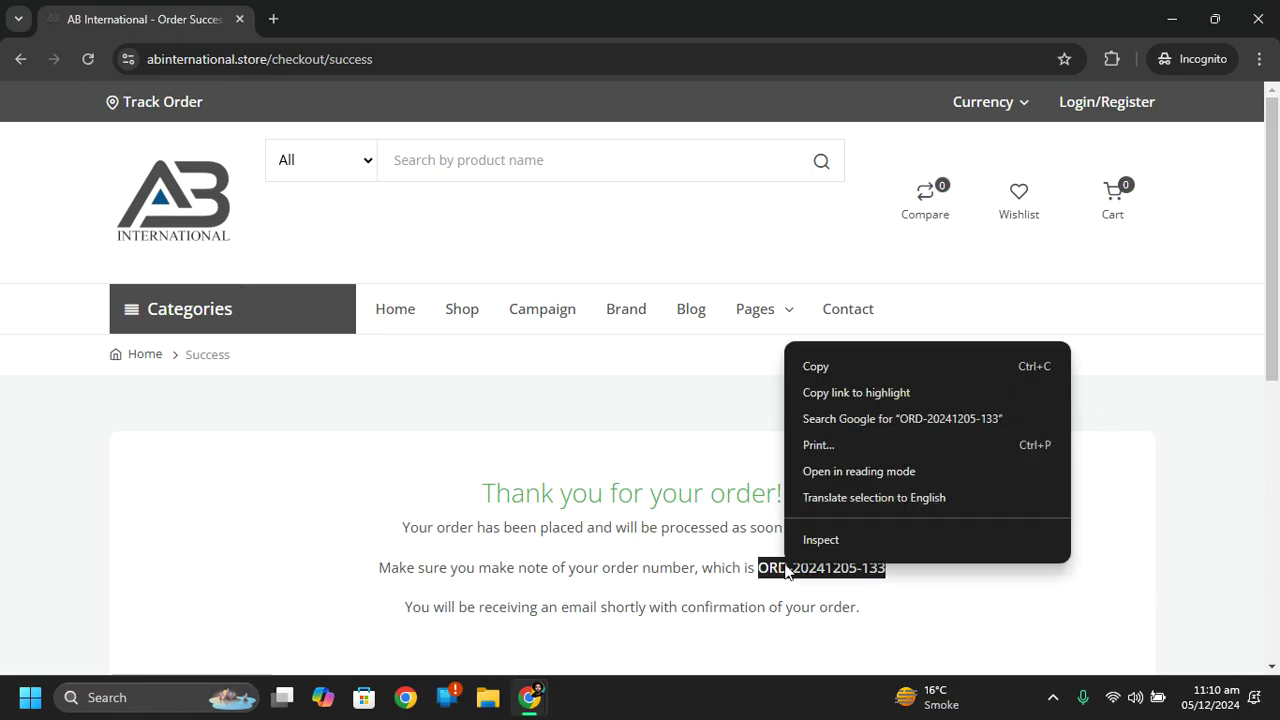
pyautogui.click(829, 366)
pyautogui.scroll(-3, 603, 408)
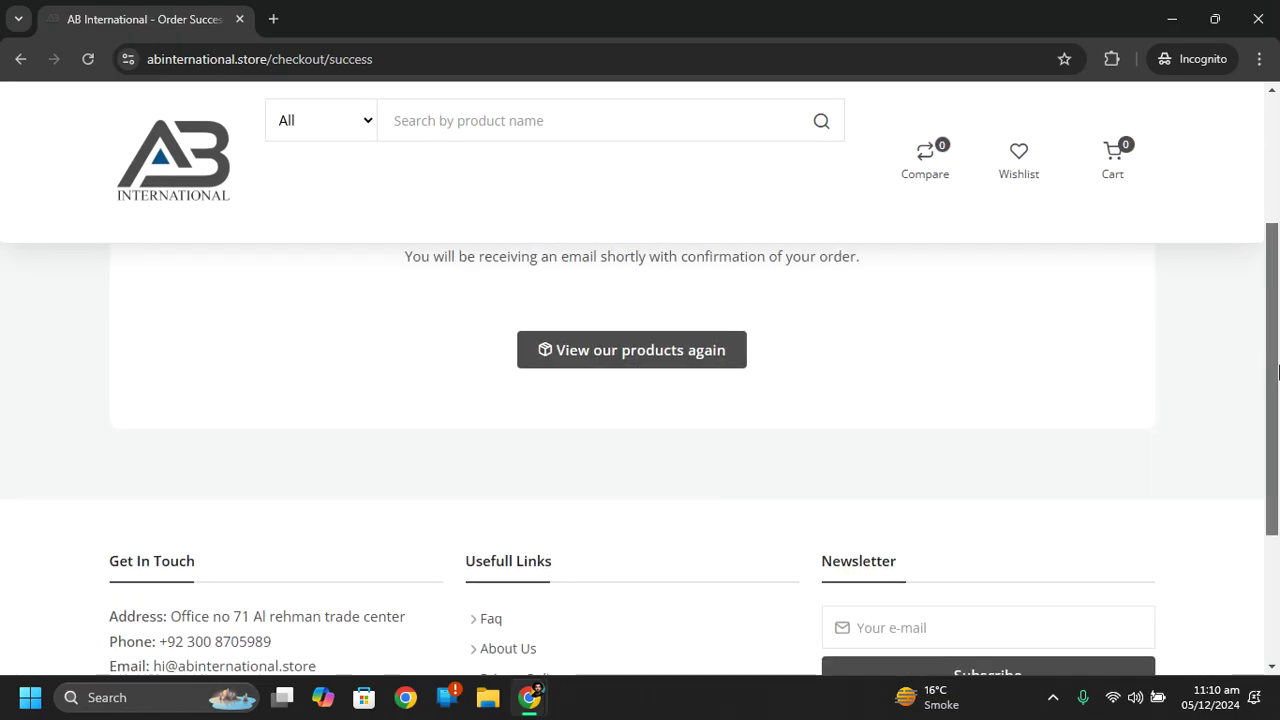
pyautogui.click(623, 370)
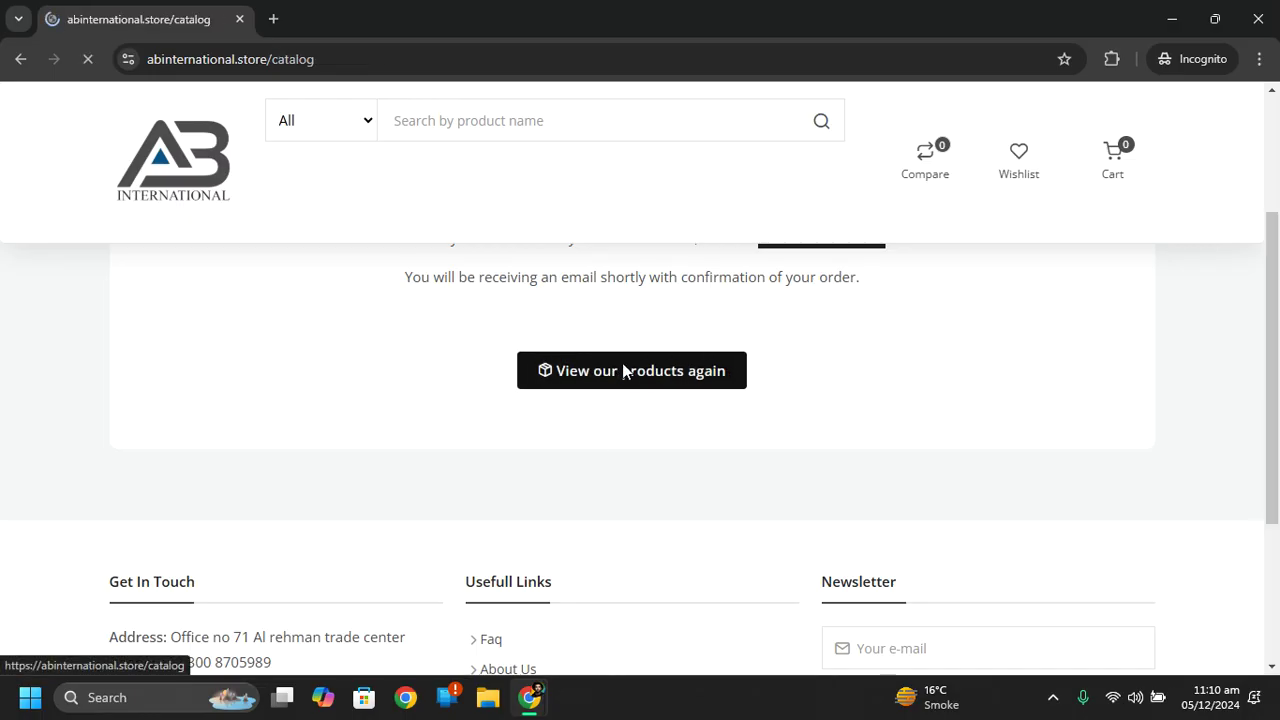
# Look up the new order's number on the Track Order page.
pyautogui.click(169, 201)
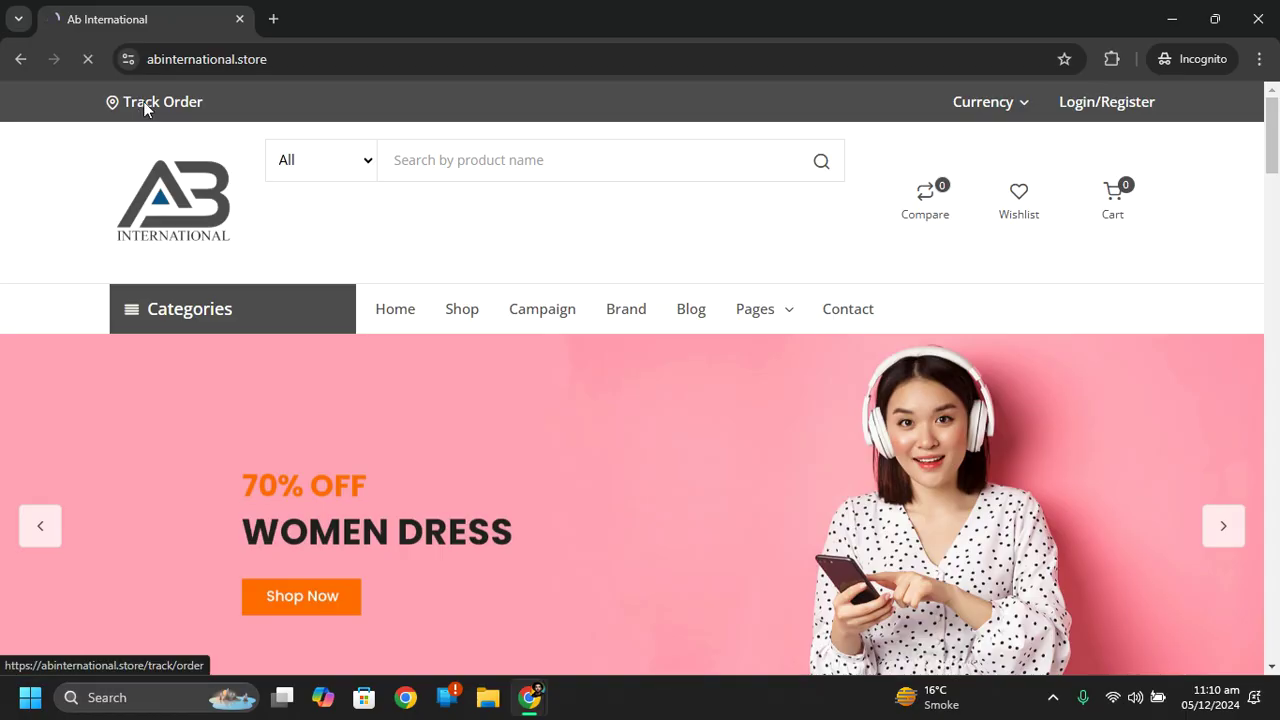
pyautogui.click(145, 104)
pyautogui.click(546, 552)
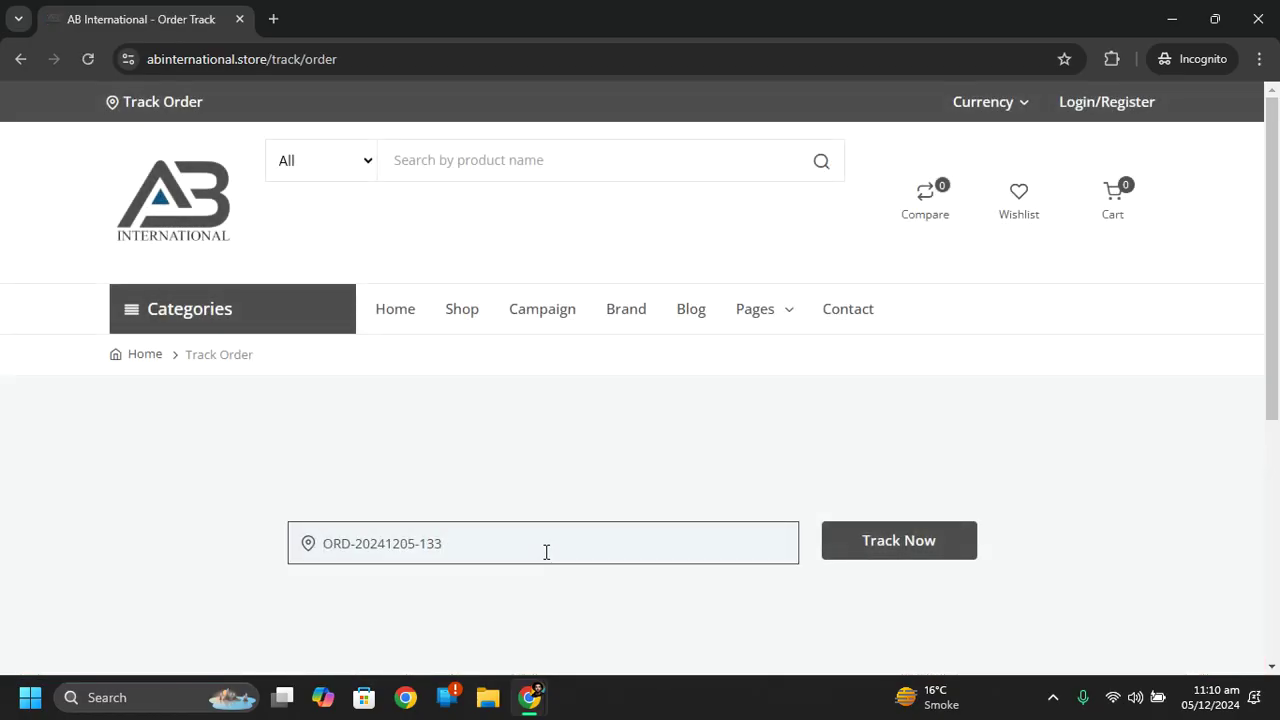
pyautogui.moveTo(1270, 237); pyautogui.dragTo(1270, 317)
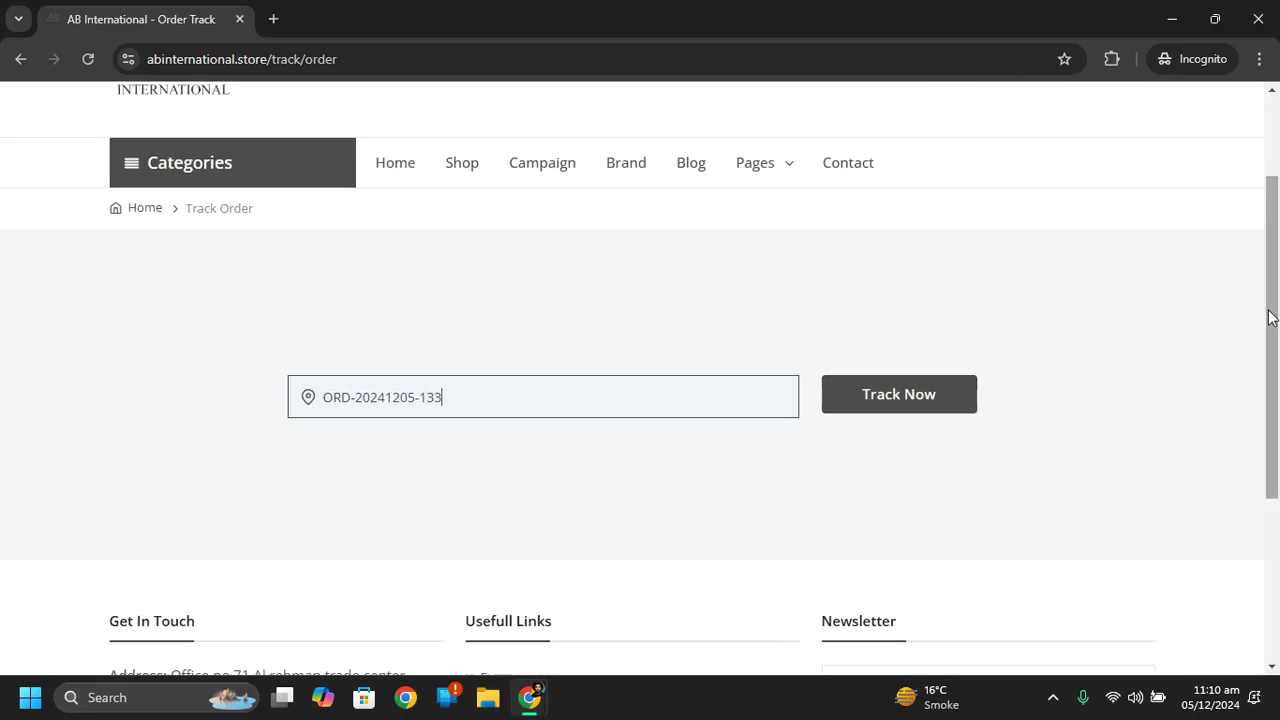
pyautogui.click(922, 396)
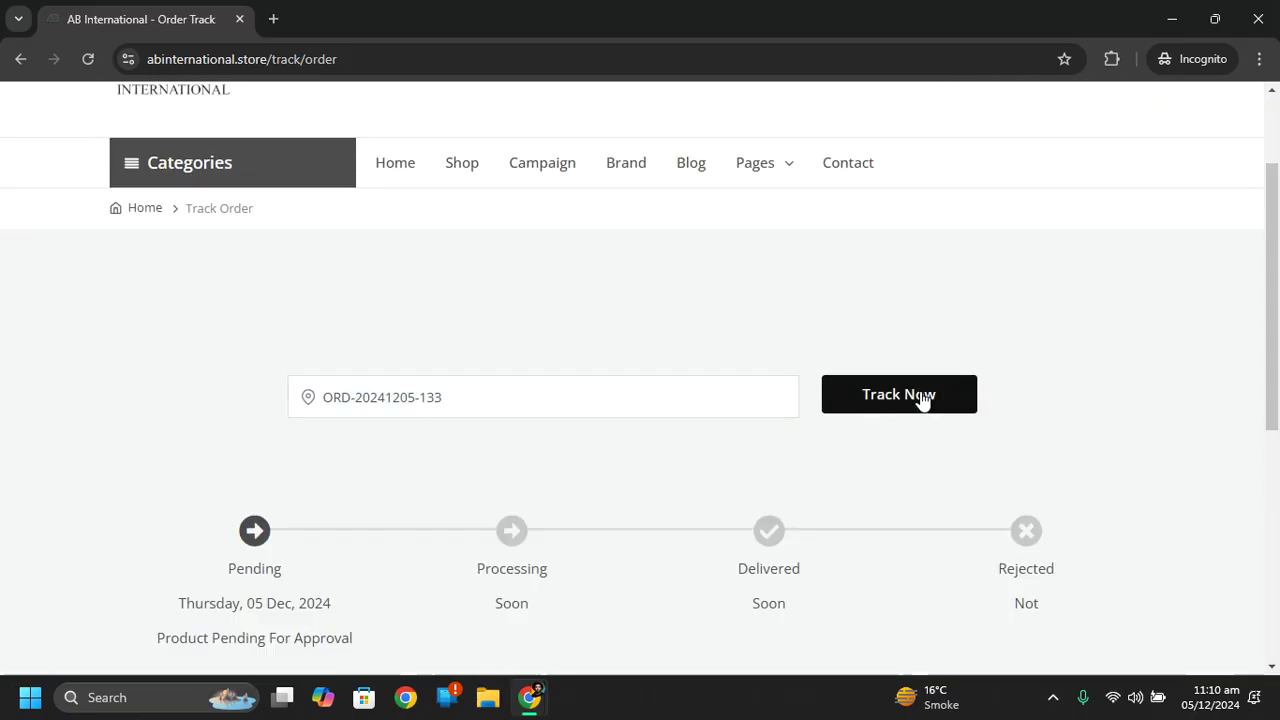
# Review the Pending, awaiting-approval tracking status, then switch to the admin panel window.
pyautogui.moveTo(1271, 300); pyautogui.dragTo(1271, 368)
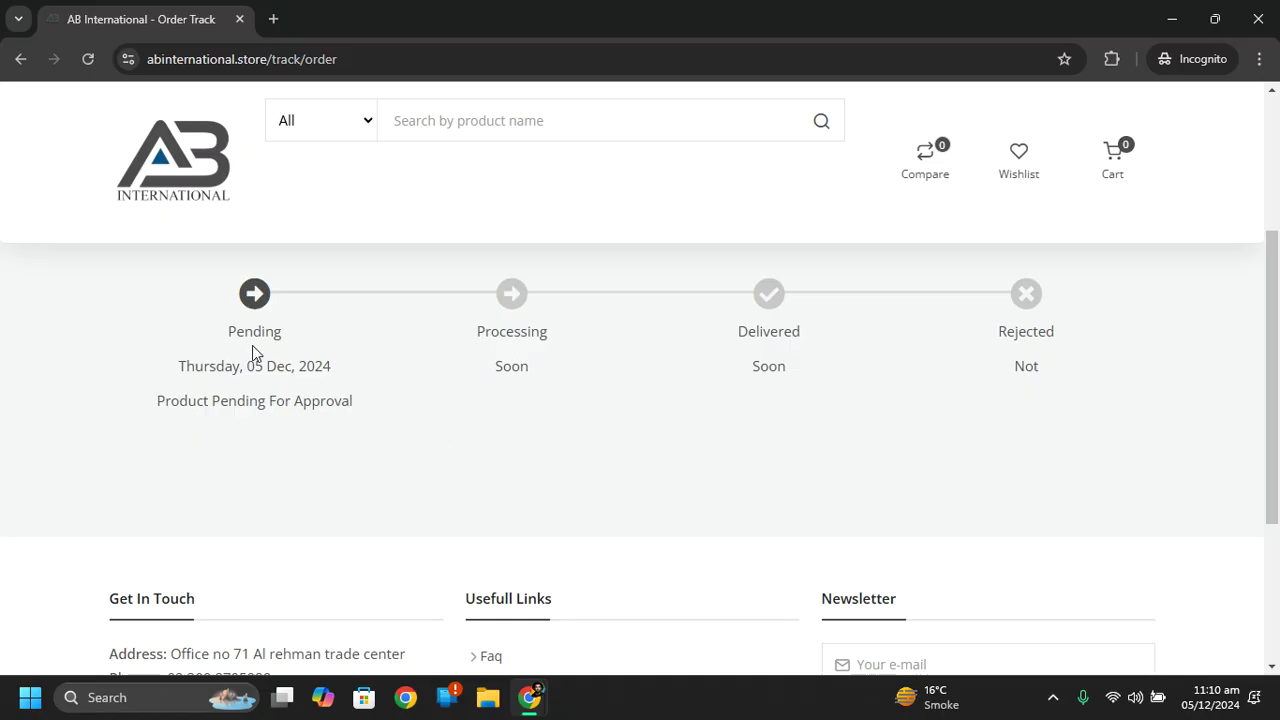
pyautogui.moveTo(483, 335); pyautogui.dragTo(775, 348)
pyautogui.click(1068, 374)
pyautogui.moveTo(529, 697)
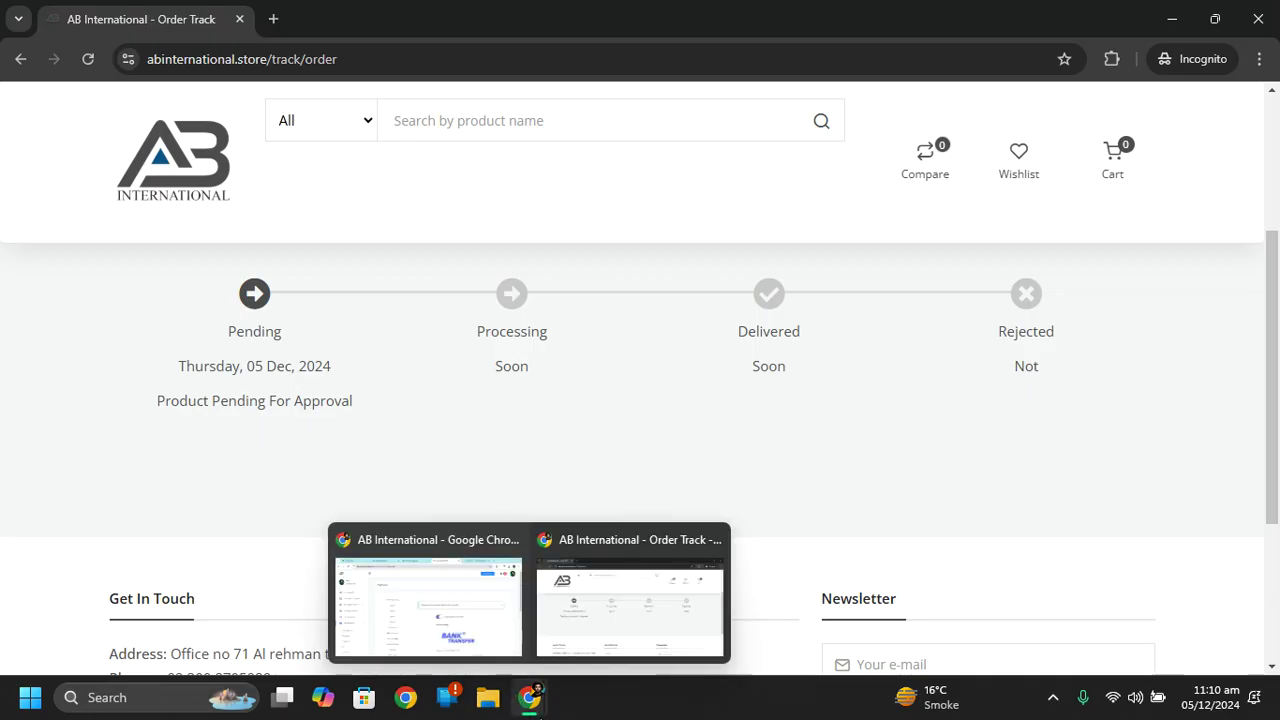
pyautogui.click(450, 628)
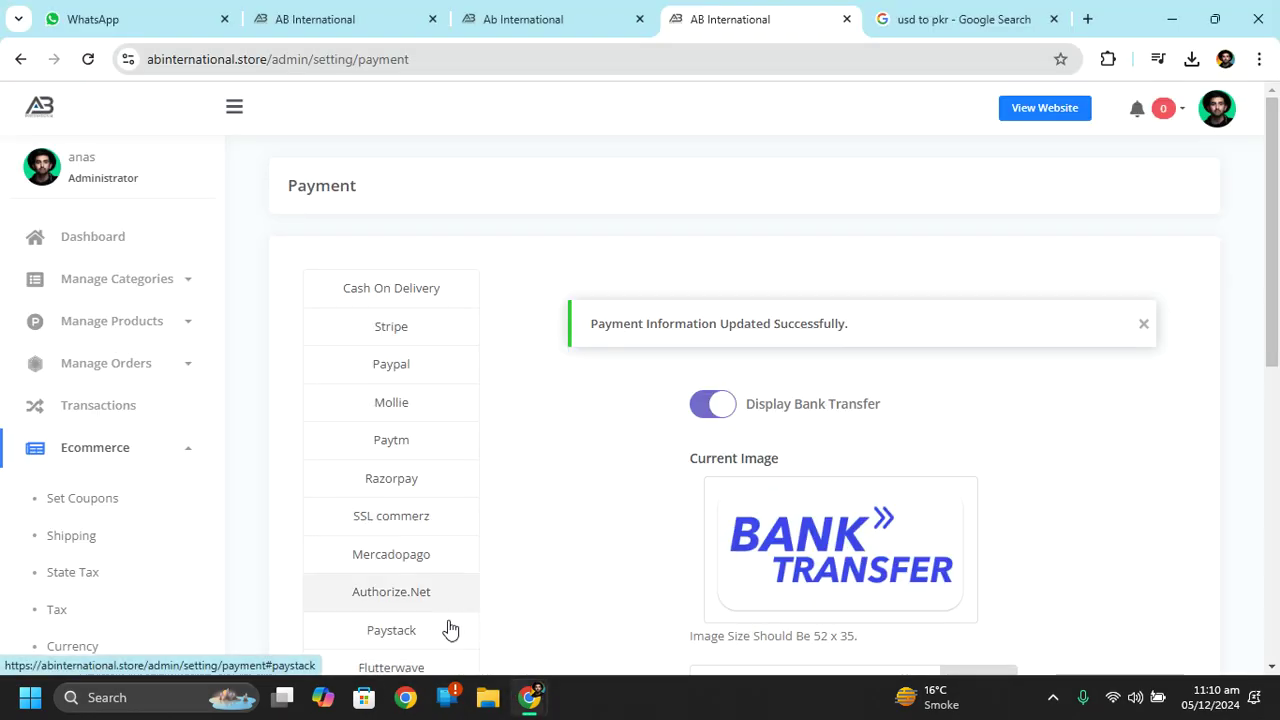
# Open the new order's invoice from All Orders: Unpaid, Bank Transfer, total Rs1,652.02.
pyautogui.click(122, 380)
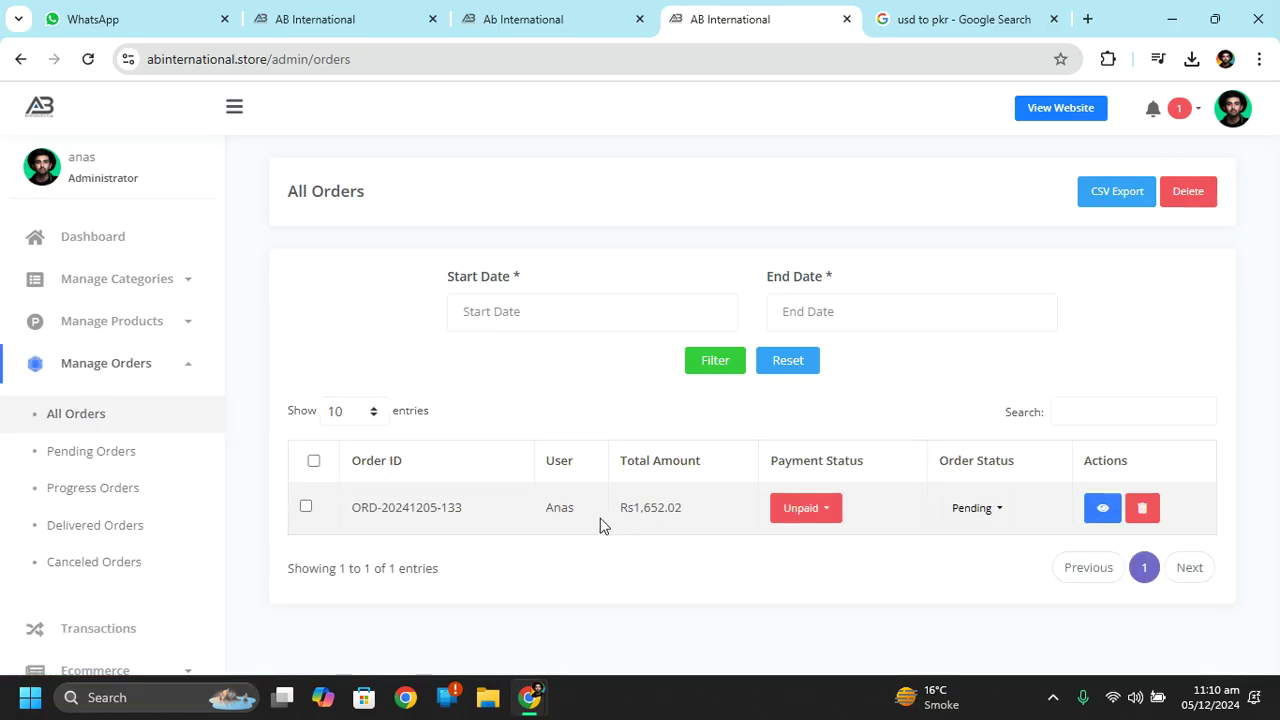
pyautogui.click(1116, 510)
pyautogui.moveTo(1278, 320); pyautogui.dragTo(1277, 262)
pyautogui.scroll(-2, 1278, 262)
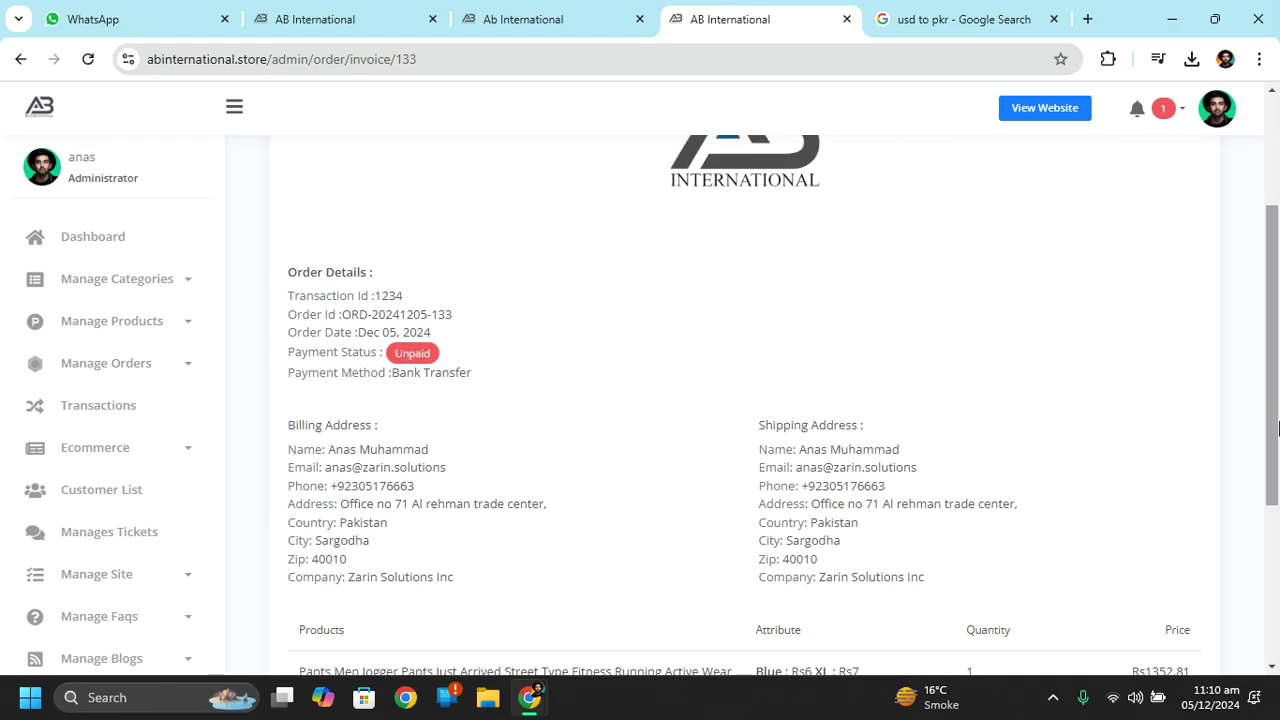
pyautogui.scroll(2, 1260, 258)
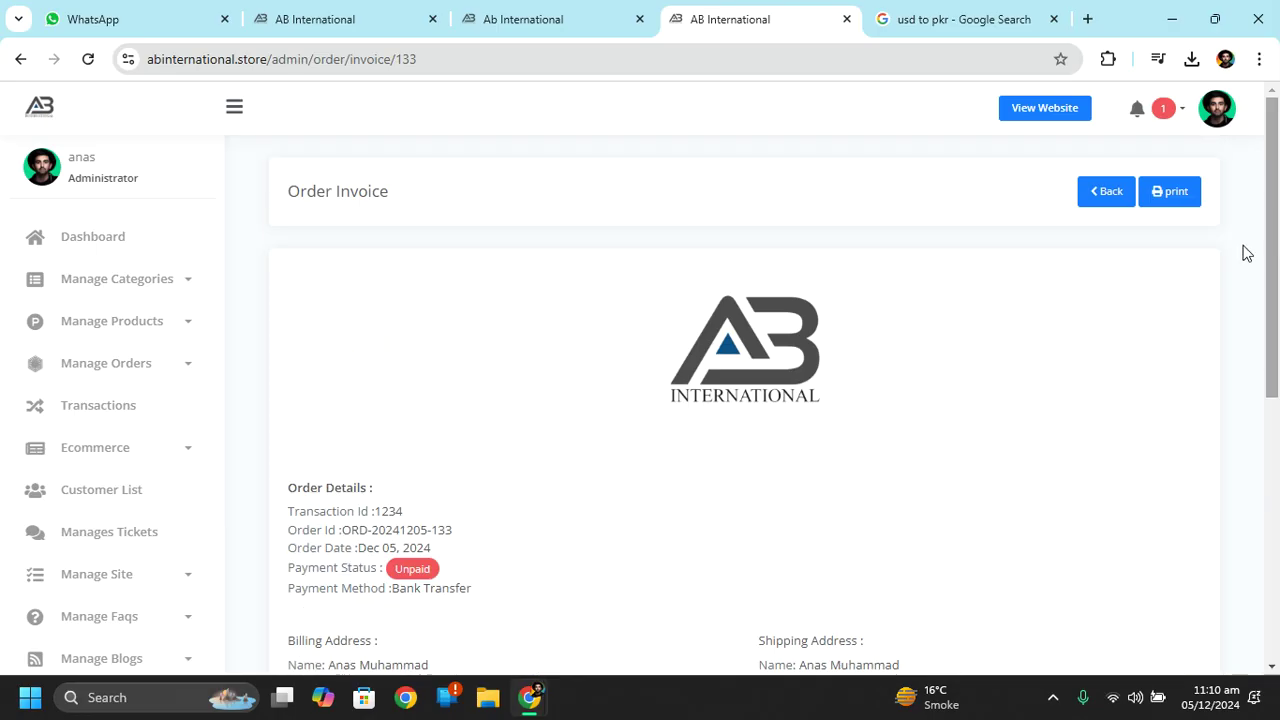
pyautogui.click(1175, 200)
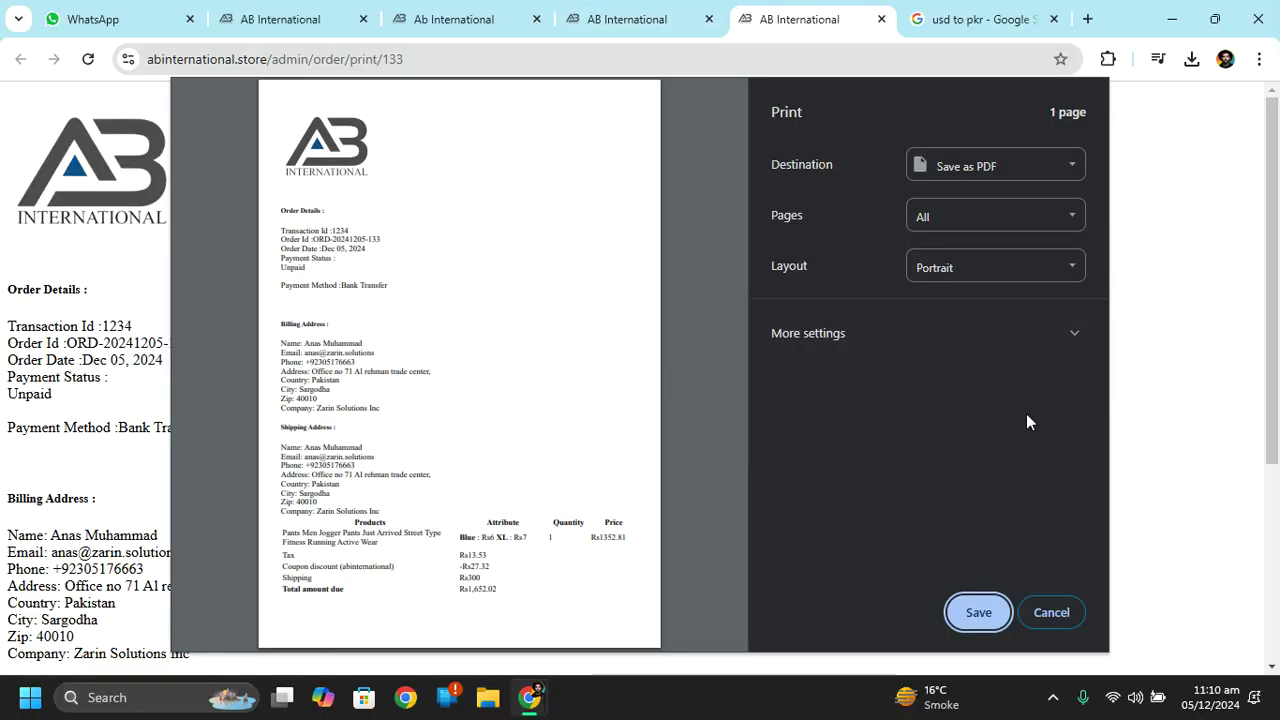
pyautogui.click(1061, 614)
pyautogui.click(718, 10)
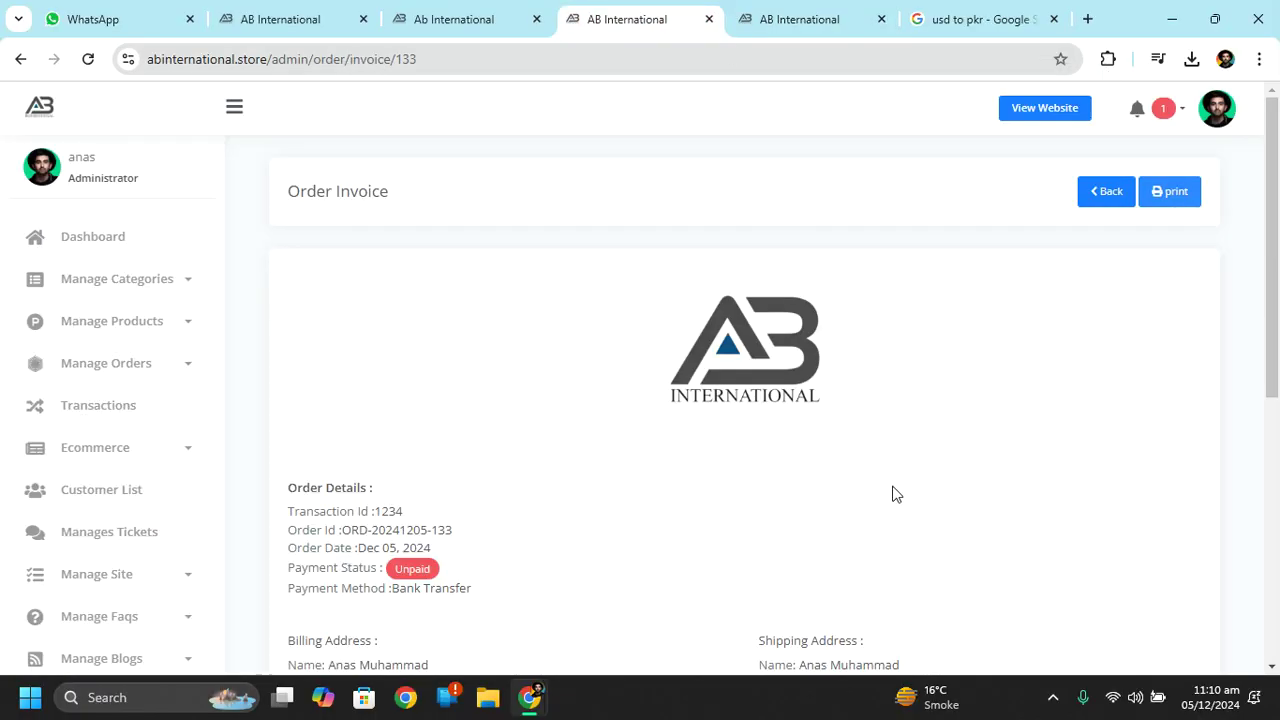
pyautogui.scroll(-2, 1275, 368)
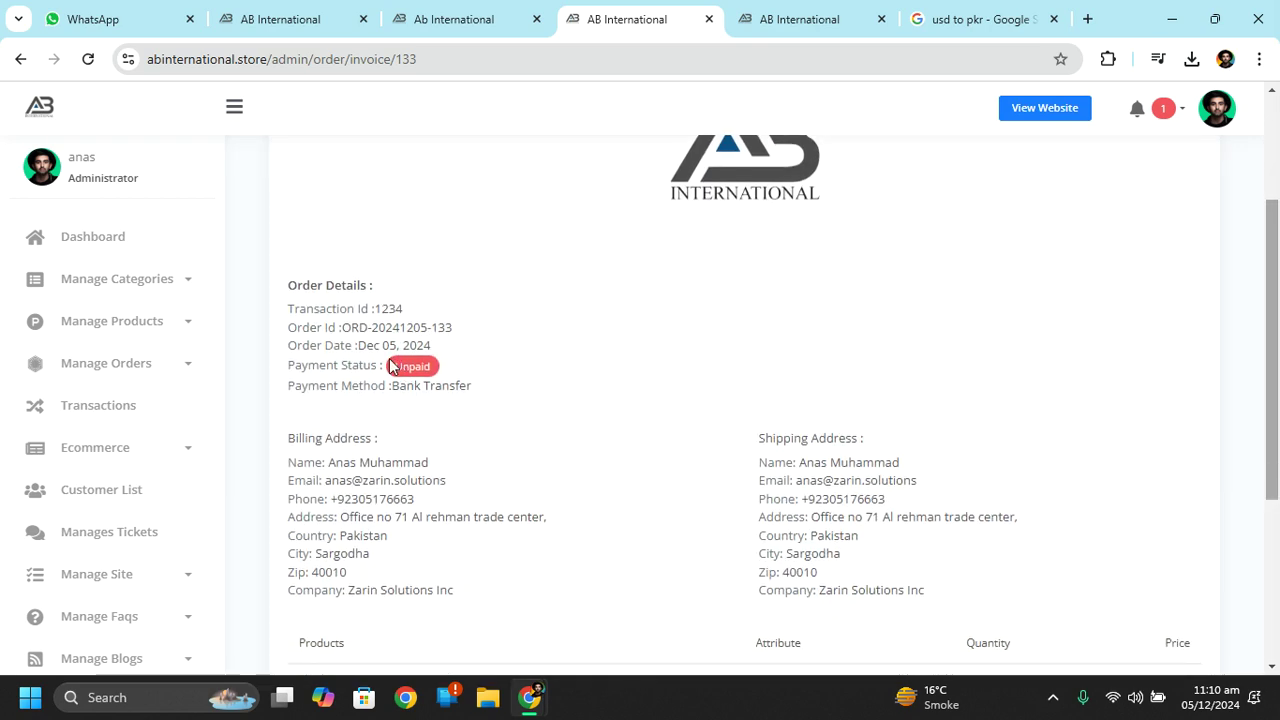
pyautogui.moveTo(393, 385); pyautogui.dragTo(451, 385)
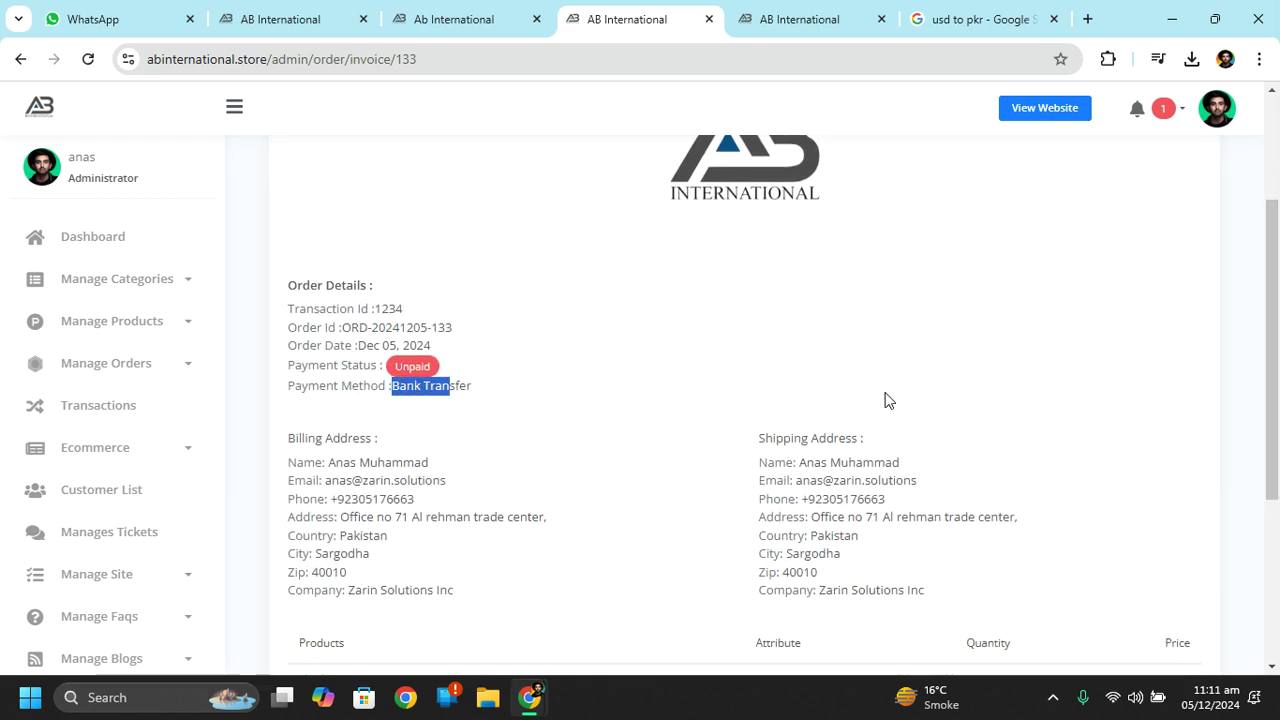
pyautogui.scroll(-1, 1277, 322)
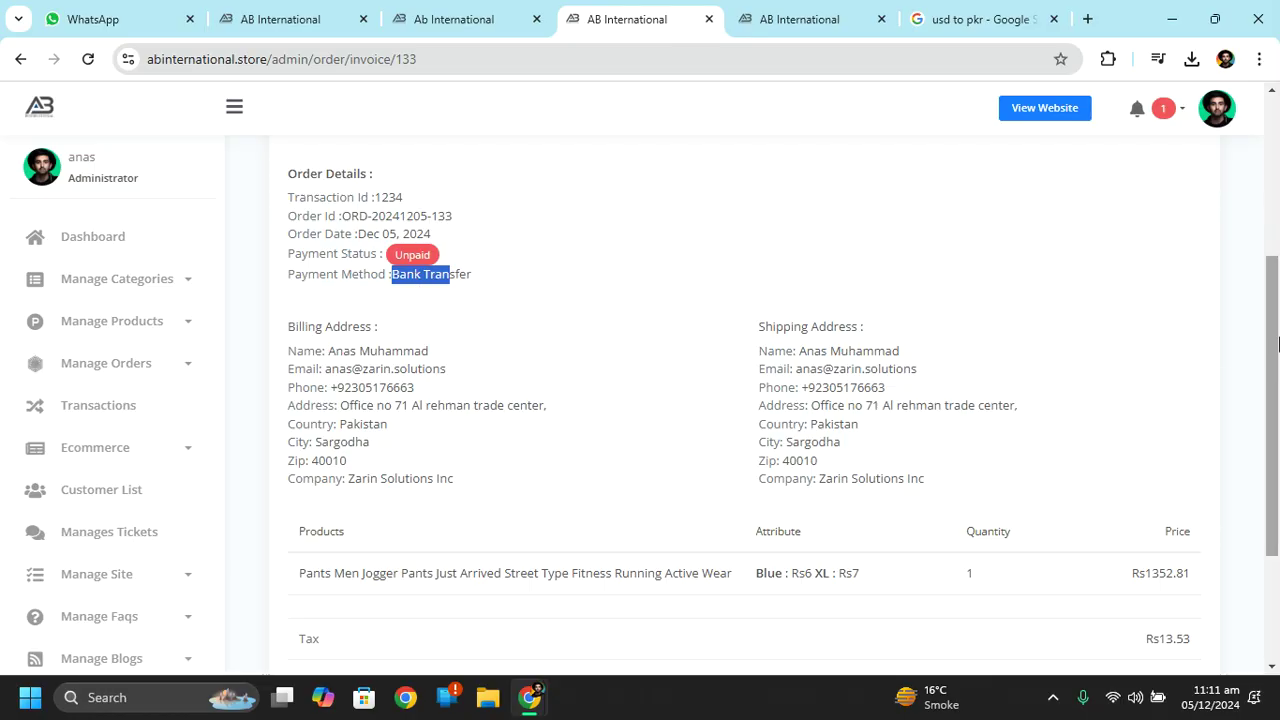
pyautogui.scroll(-2, 1277, 468)
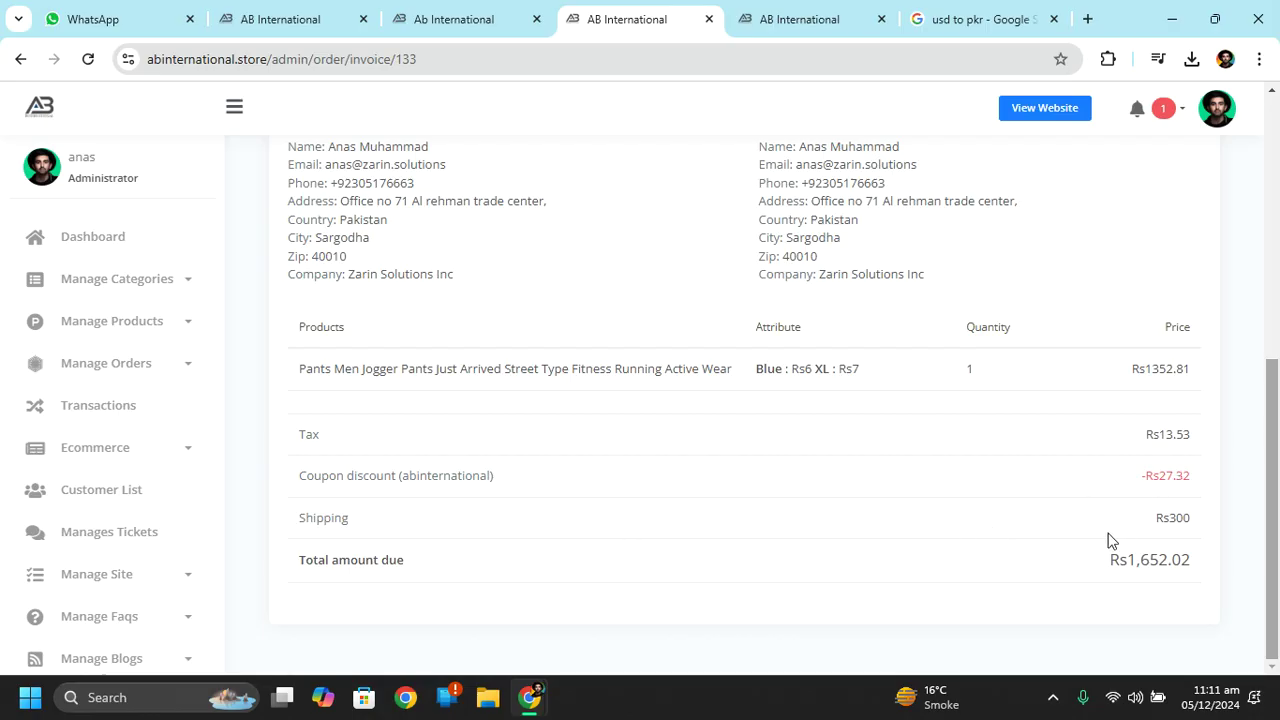
pyautogui.moveTo(1146, 436); pyautogui.dragTo(1191, 437)
pyautogui.moveTo(1277, 440); pyautogui.dragTo(1277, 530)
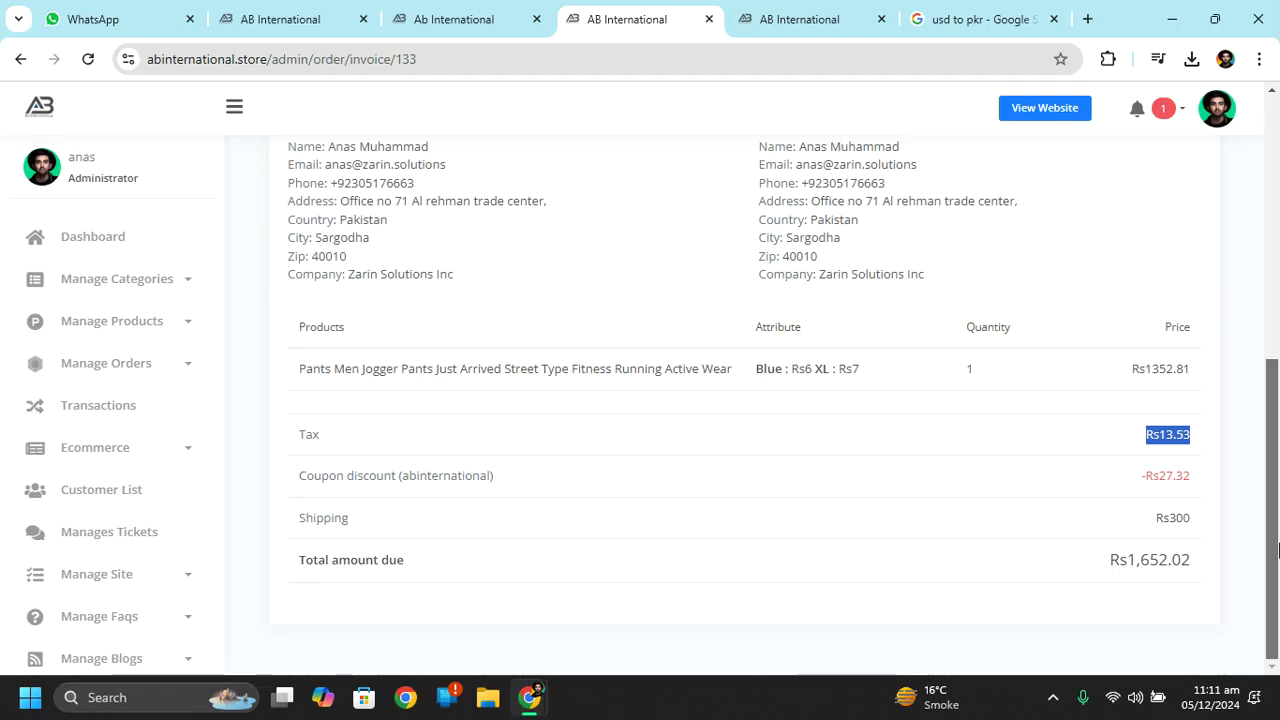
pyautogui.scroll(3, 900, 460)
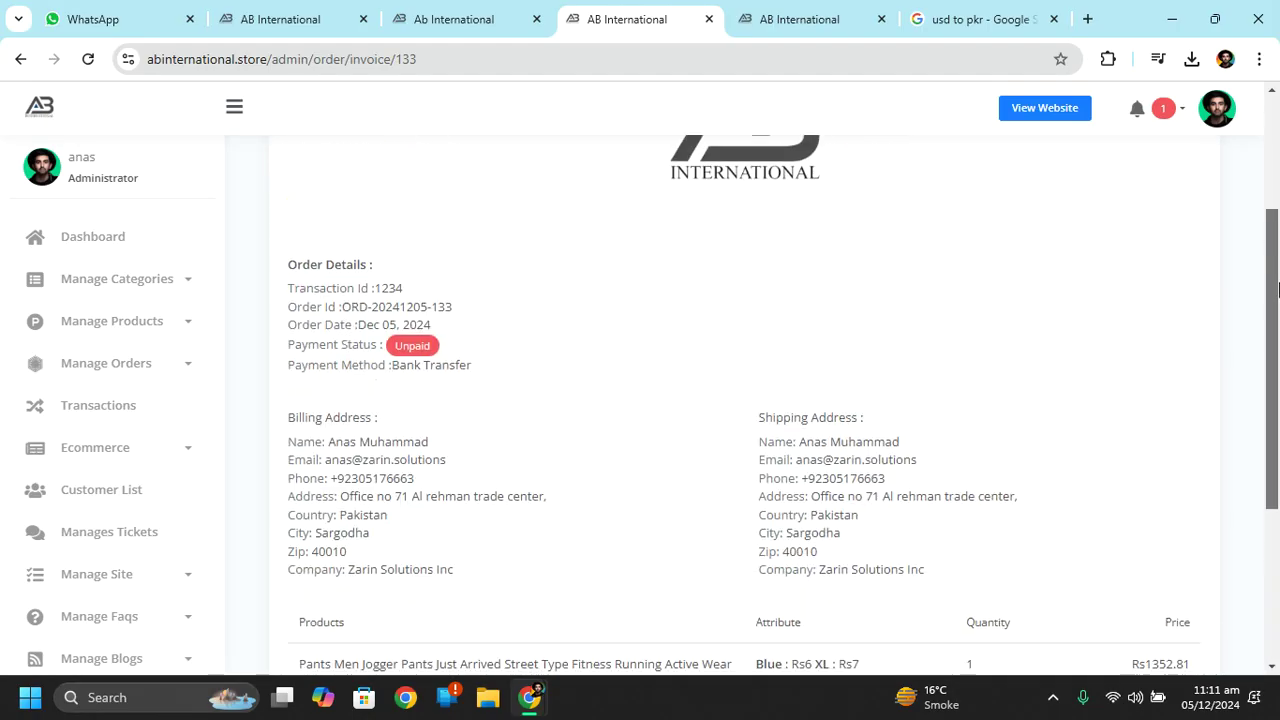
pyautogui.click(124, 408)
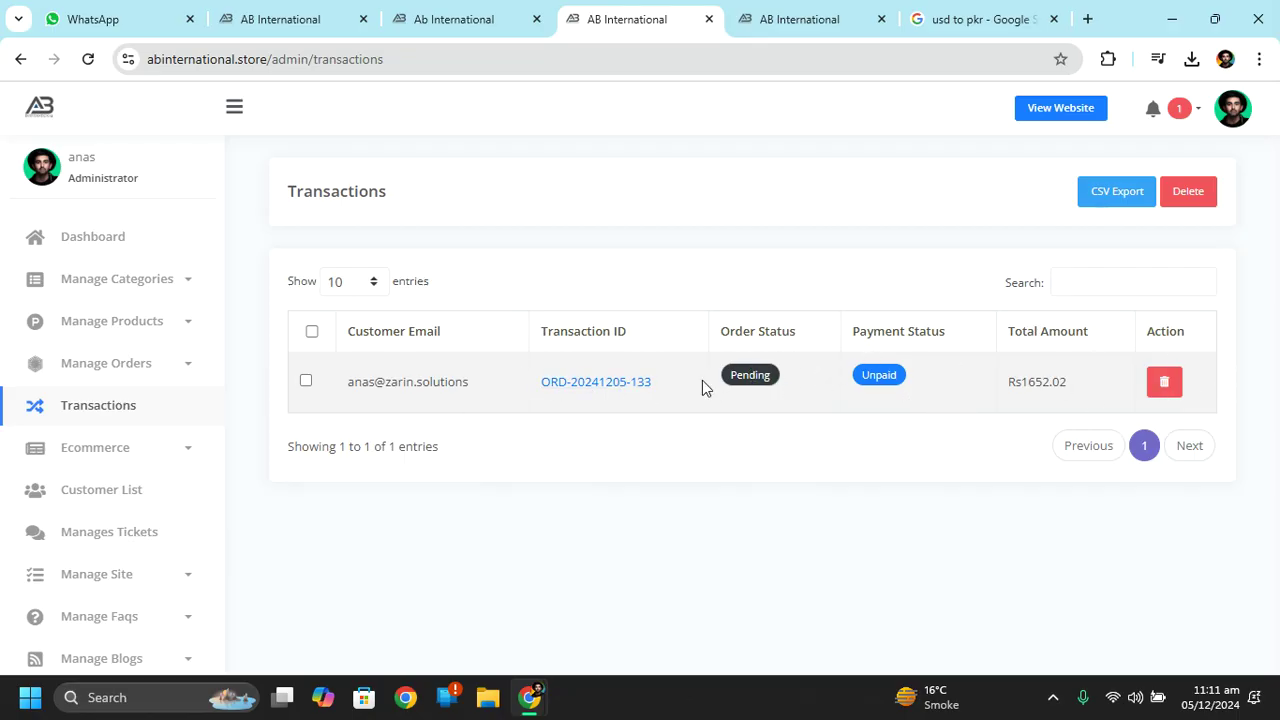
# Open the order's invoice and inspect its transaction ID and order details.
pyautogui.click(648, 390)
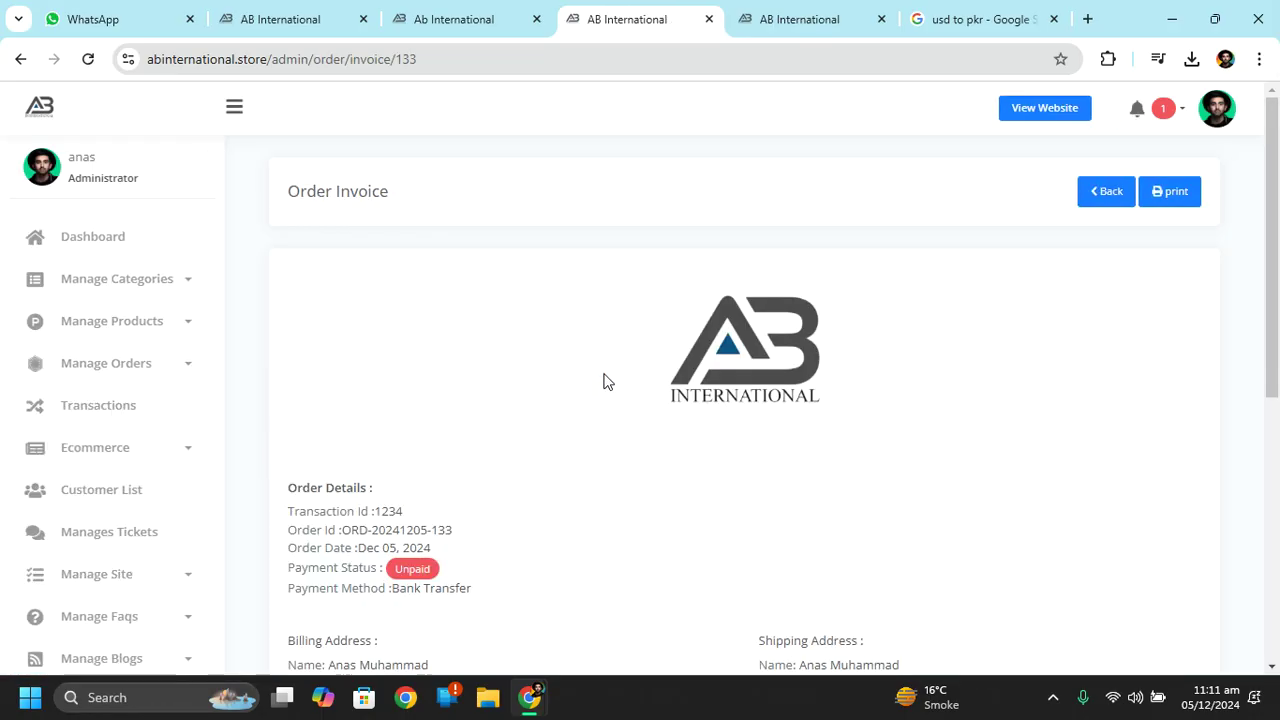
pyautogui.moveTo(1277, 247); pyautogui.dragTo(1277, 355)
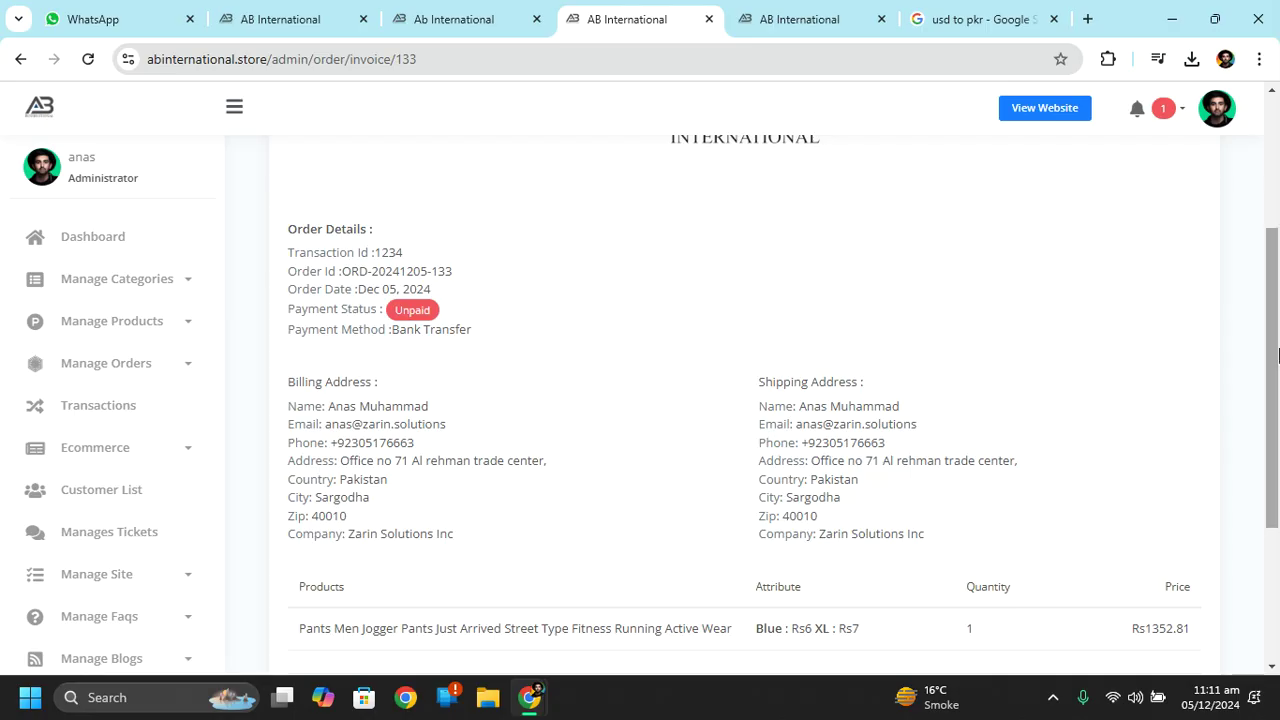
pyautogui.moveTo(1277, 355); pyautogui.dragTo(1277, 563)
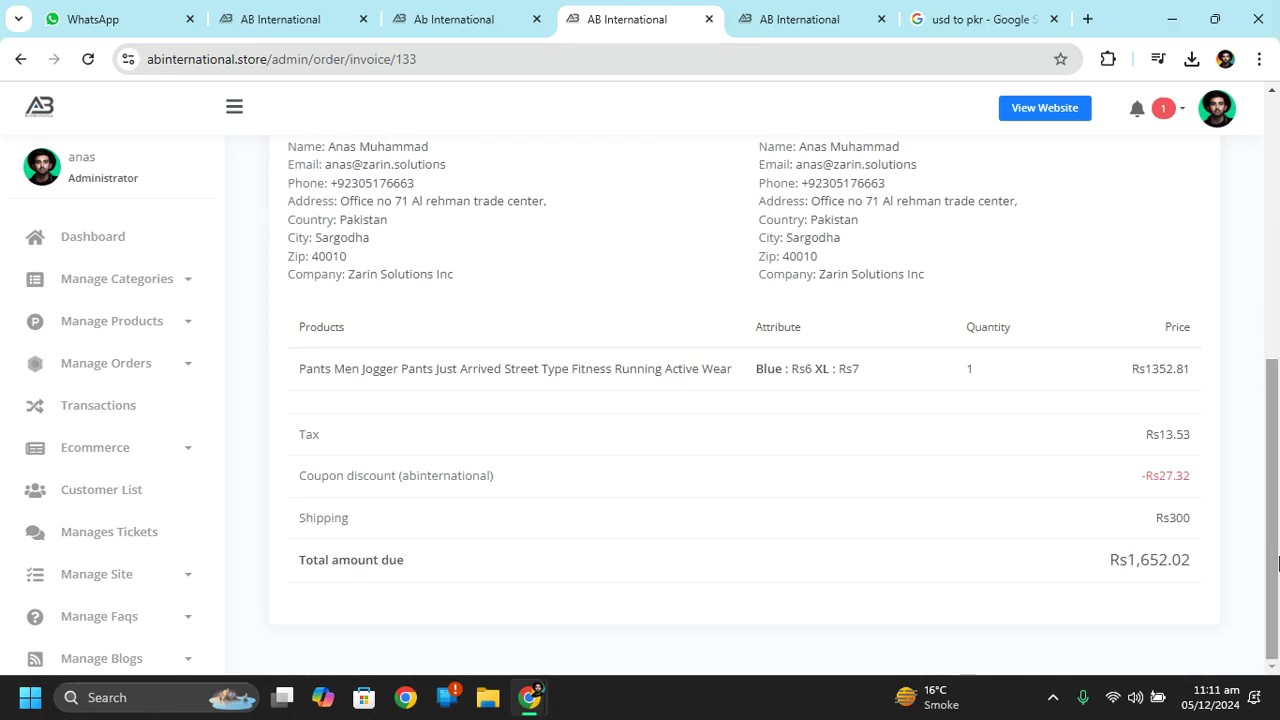
pyautogui.scroll(4, 991, 531)
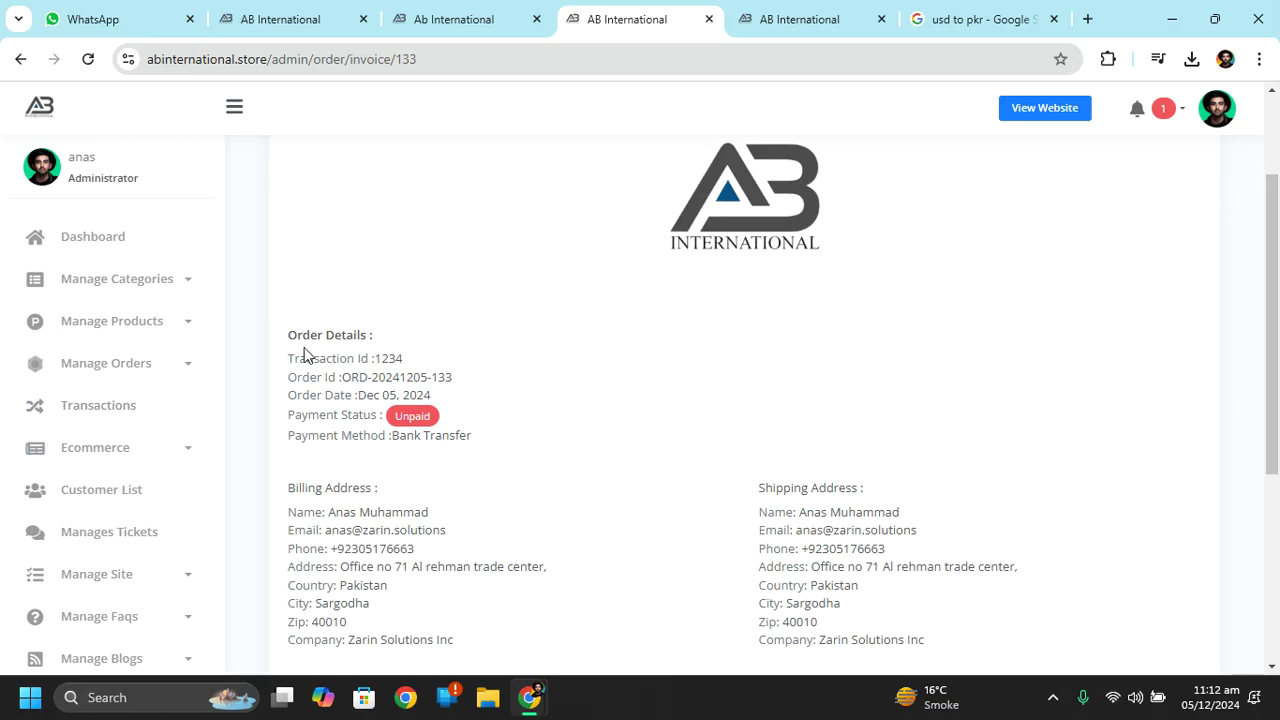
pyautogui.moveTo(374, 358); pyautogui.dragTo(422, 356)
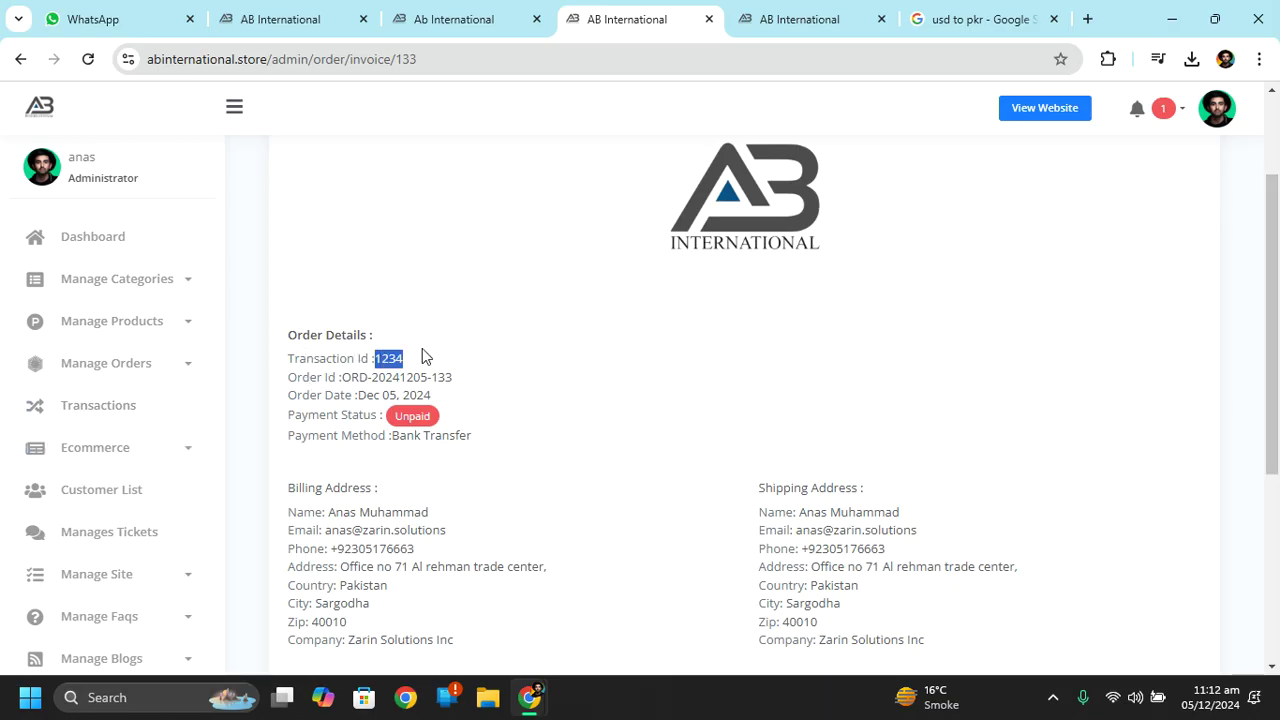
pyautogui.click(422, 356)
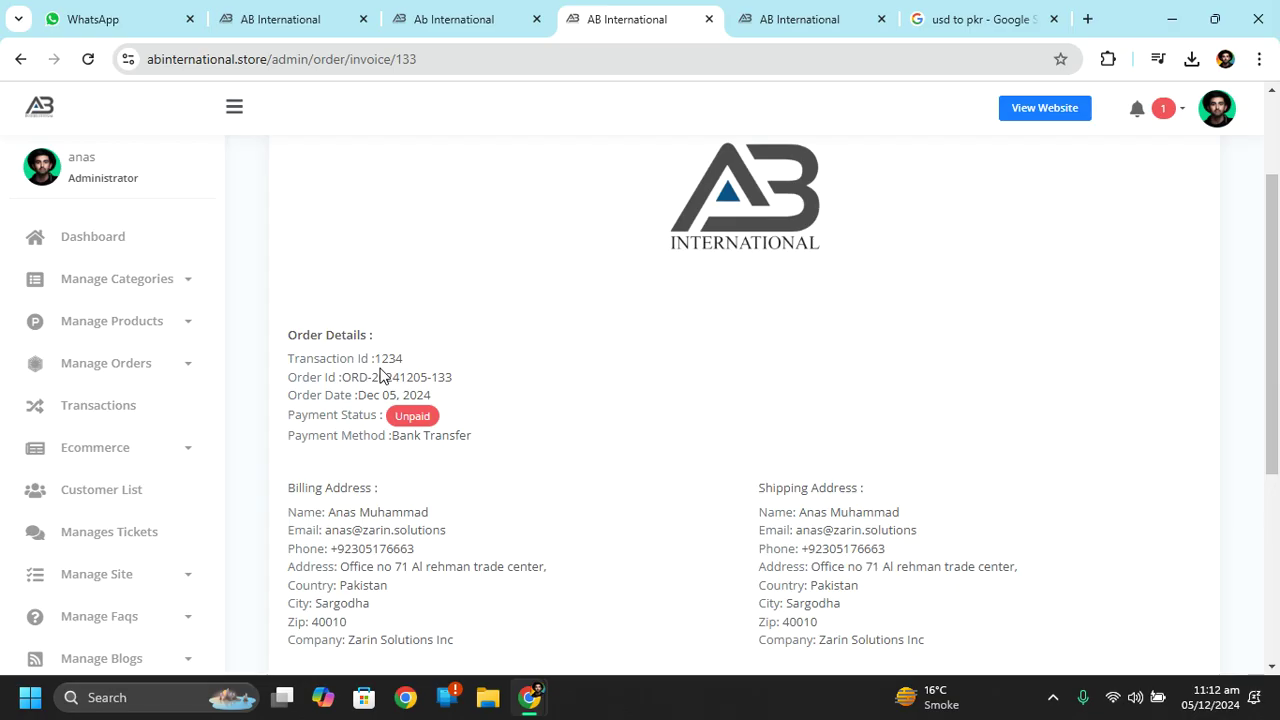
pyautogui.moveTo(449, 354); pyautogui.dragTo(1277, 435)
pyautogui.click(944, 385)
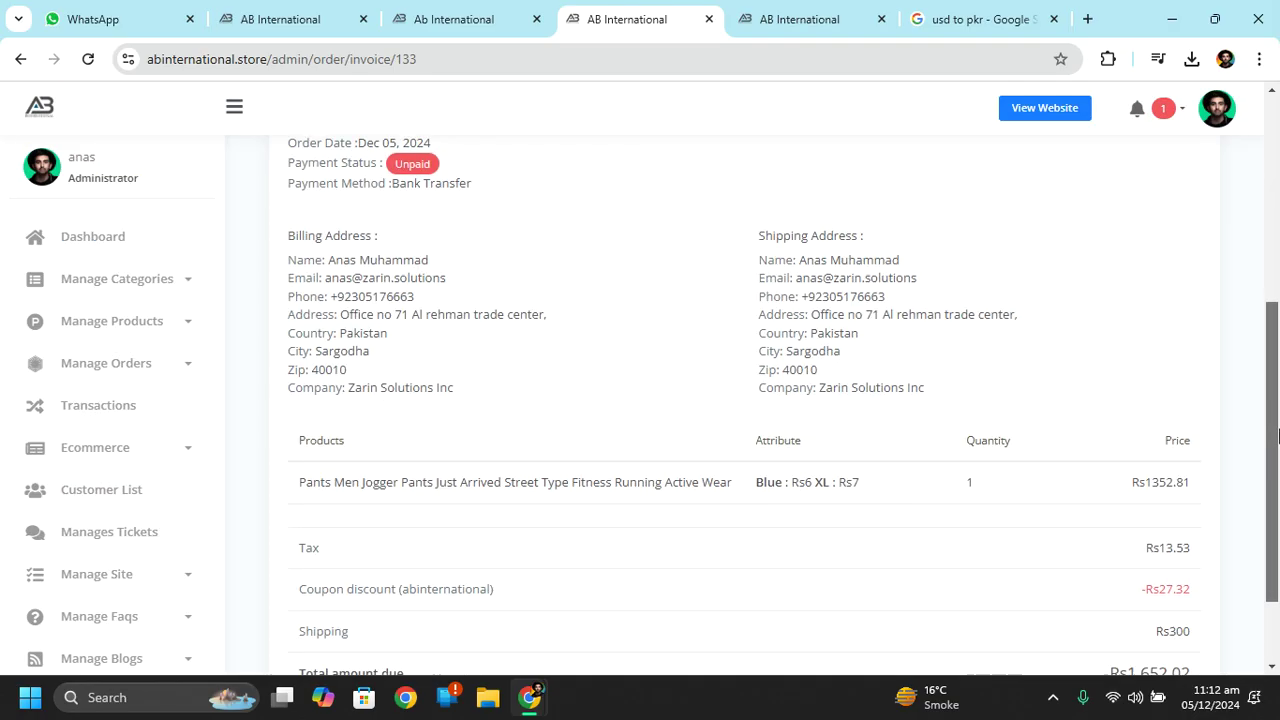
# Scroll through the invoice, then open All Orders showing the order Unpaid and Pending.
pyautogui.scroll(-1, 1277, 435)
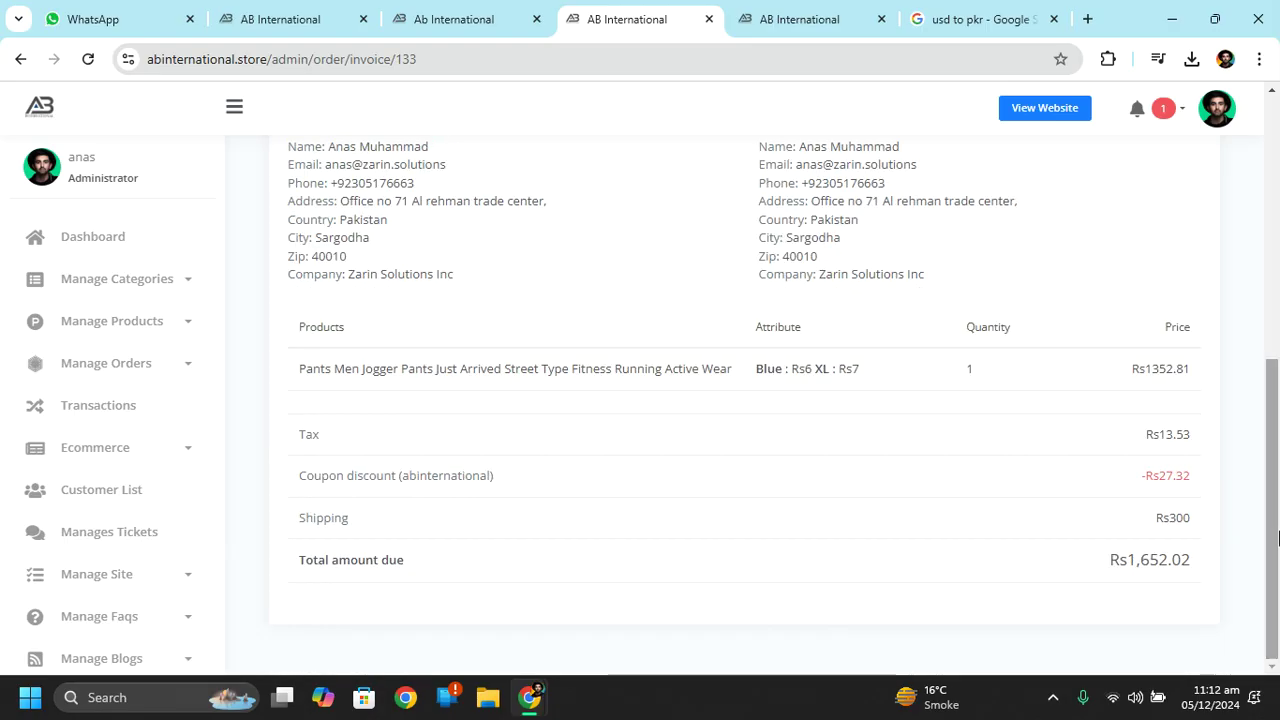
pyautogui.scroll(3, 1260, 360)
pyautogui.scroll(-3, 1260, 360)
pyautogui.scroll(3, 1277, 582)
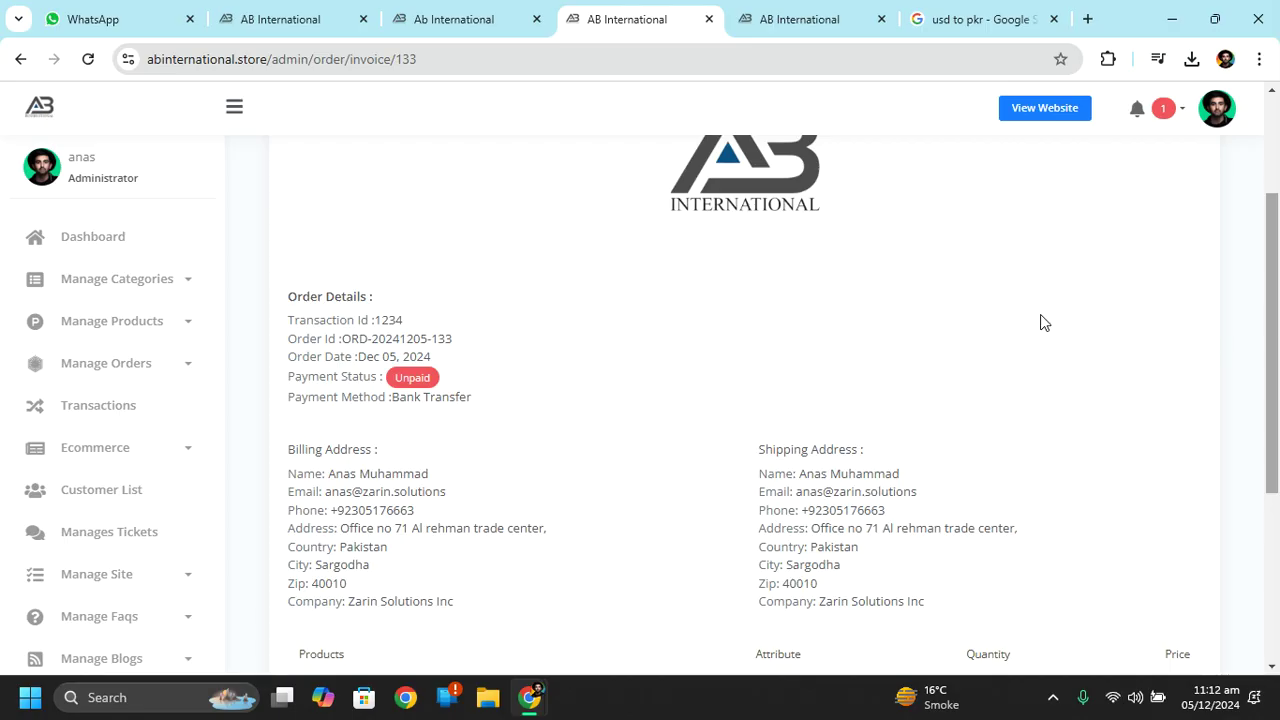
pyautogui.scroll(-1, 1277, 333)
pyautogui.scroll(-3, 1277, 333)
pyautogui.scroll(4, 374, 369)
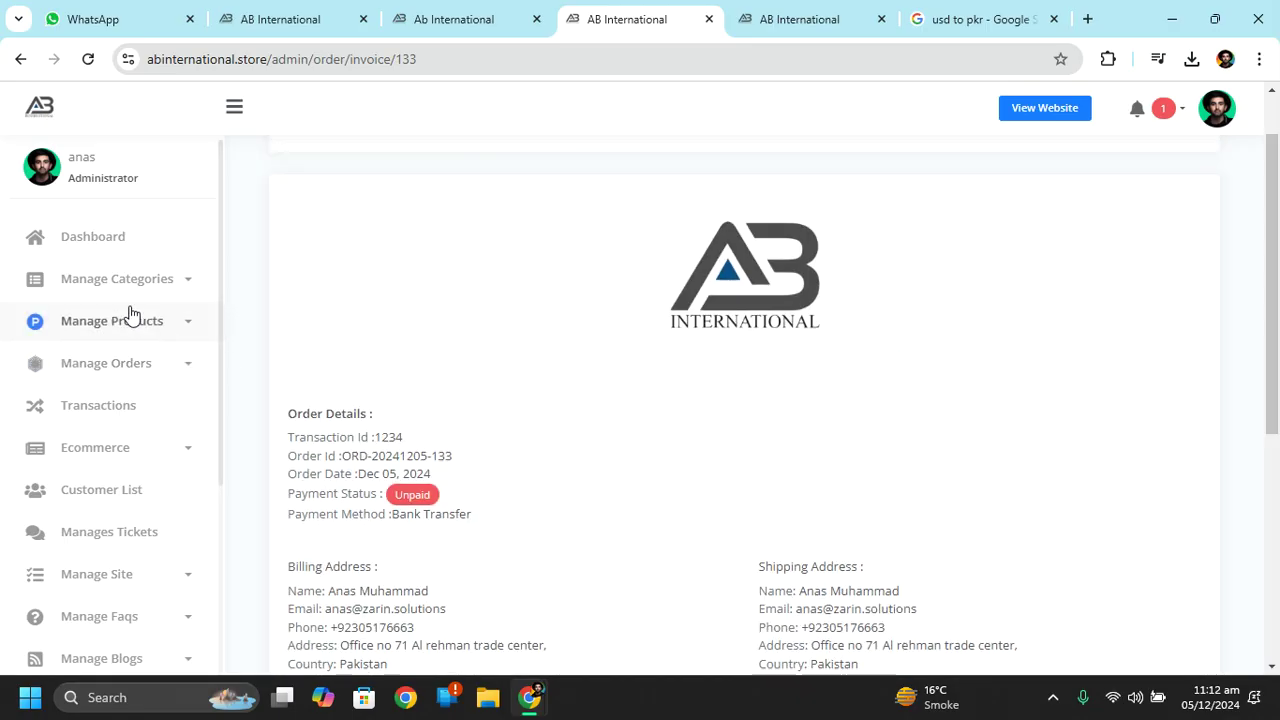
pyautogui.click(131, 366)
pyautogui.click(112, 425)
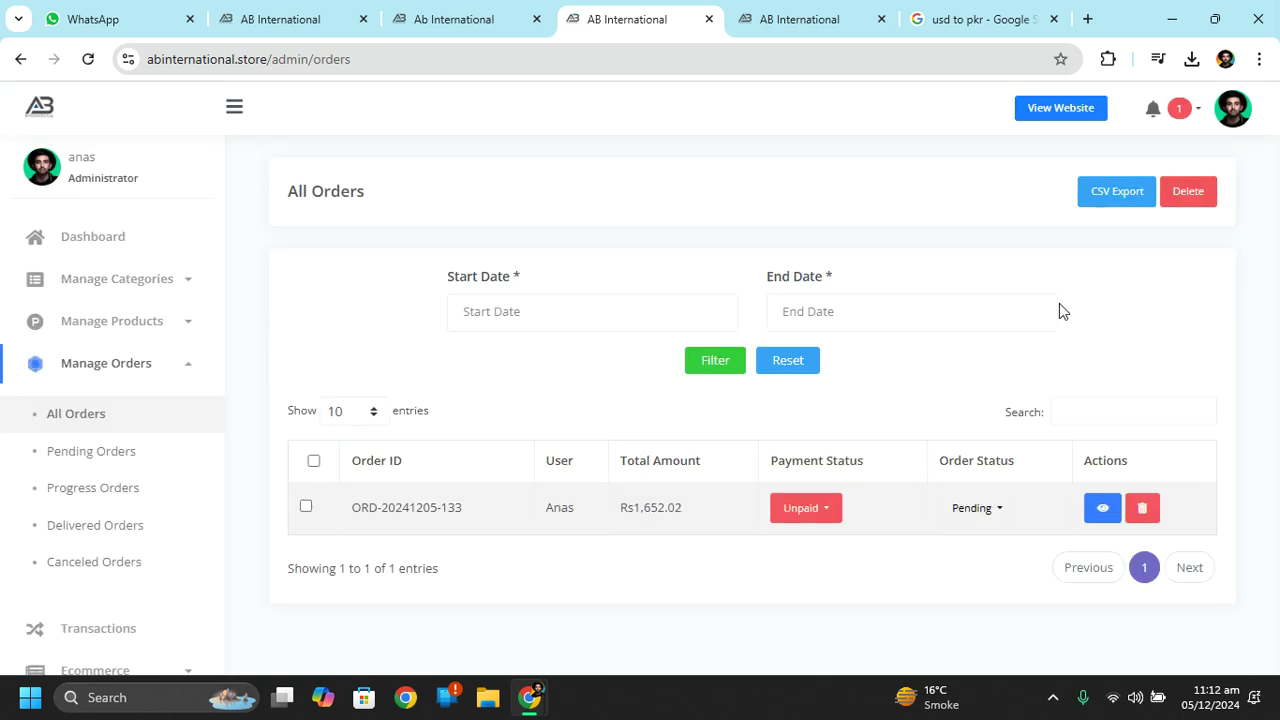
# Change the order's payment status from Unpaid to Paid.
pyautogui.click(822, 516)
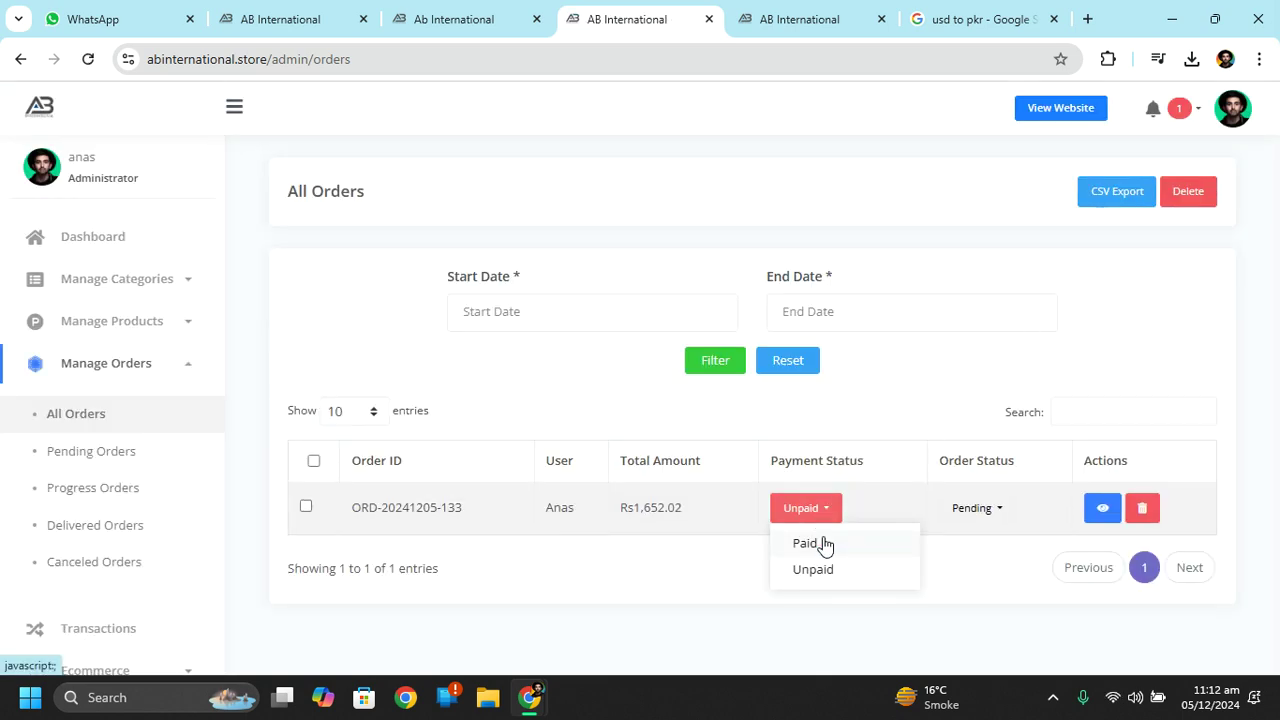
pyautogui.click(820, 543)
pyautogui.click(824, 245)
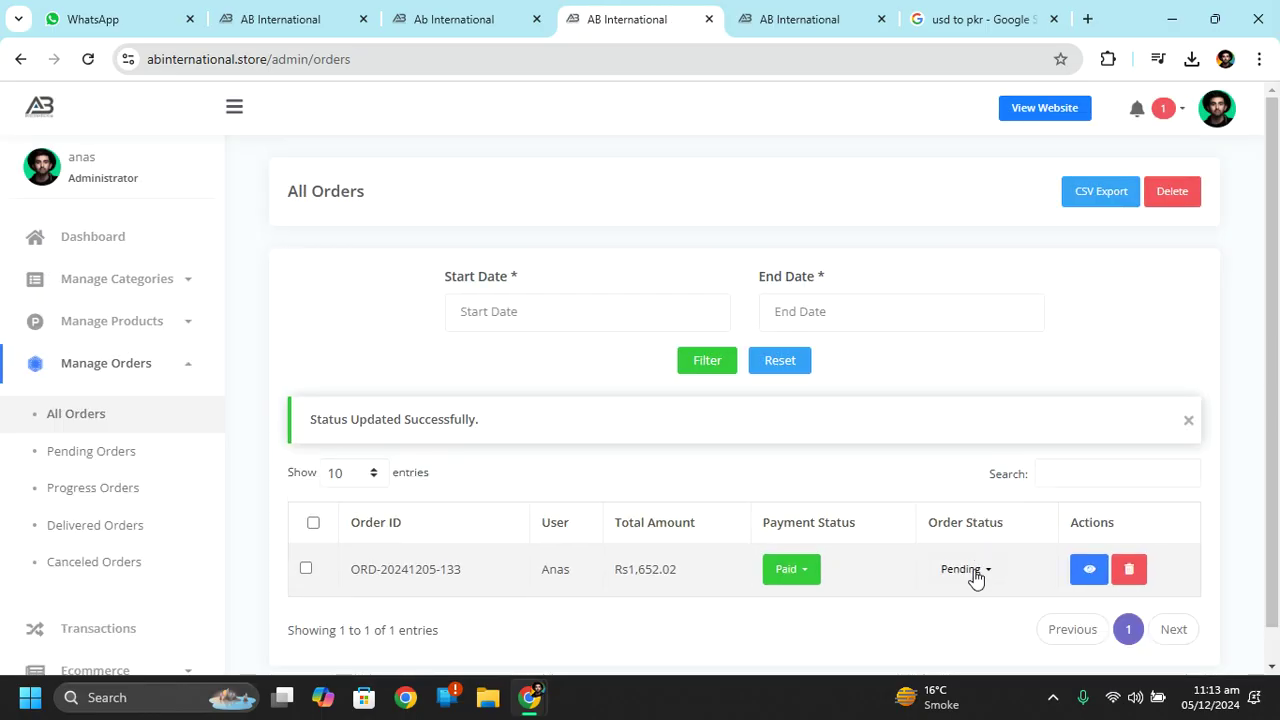
# Change the order status from Pending to In Progress.
pyautogui.click(975, 574)
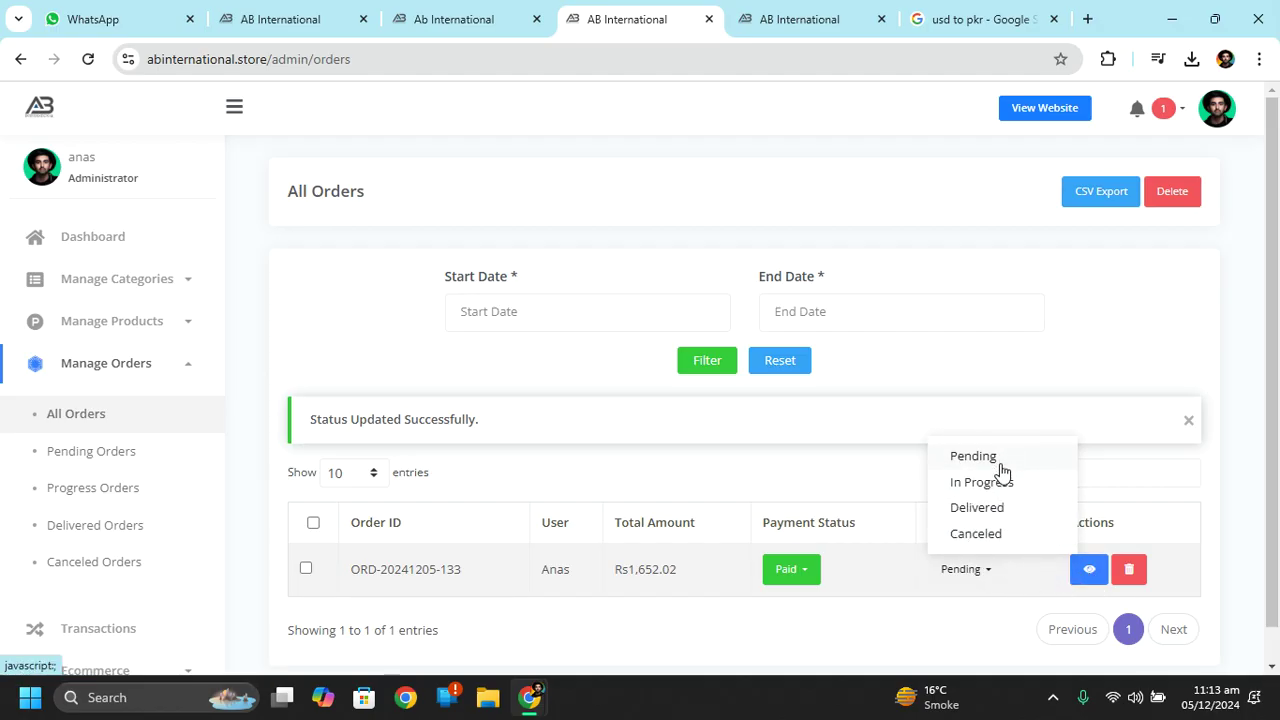
pyautogui.click(1000, 488)
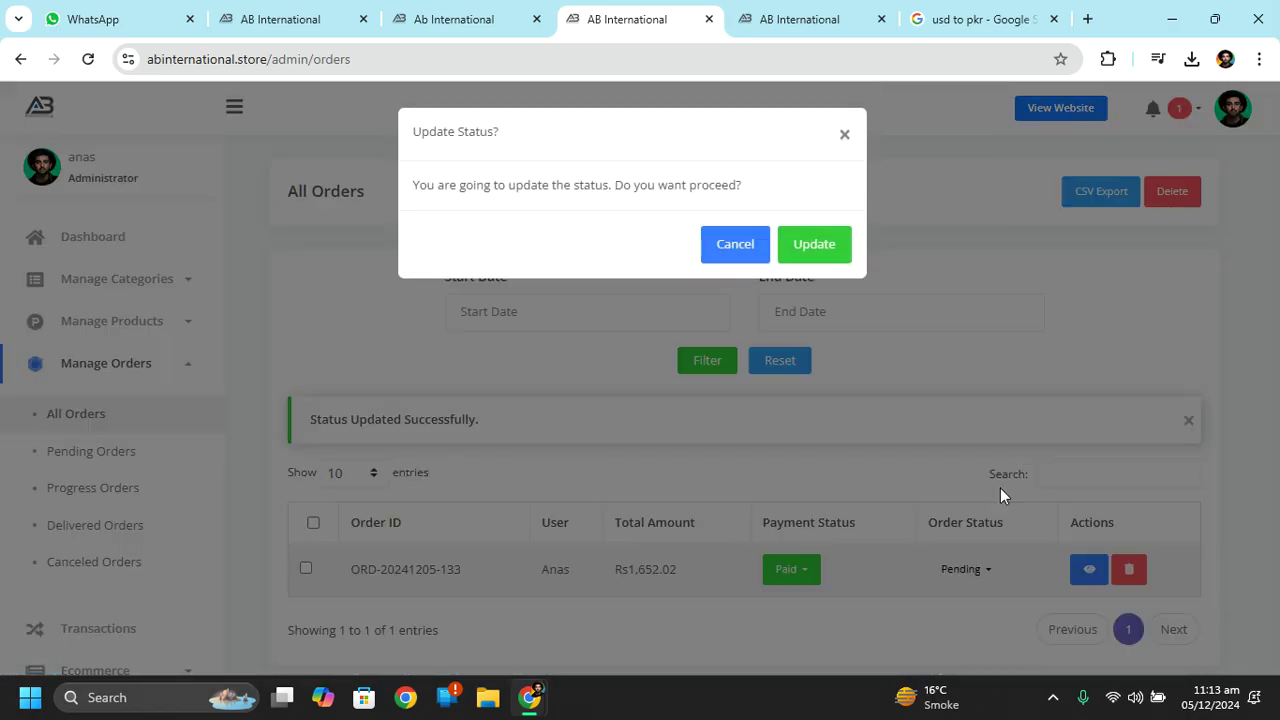
pyautogui.click(815, 250)
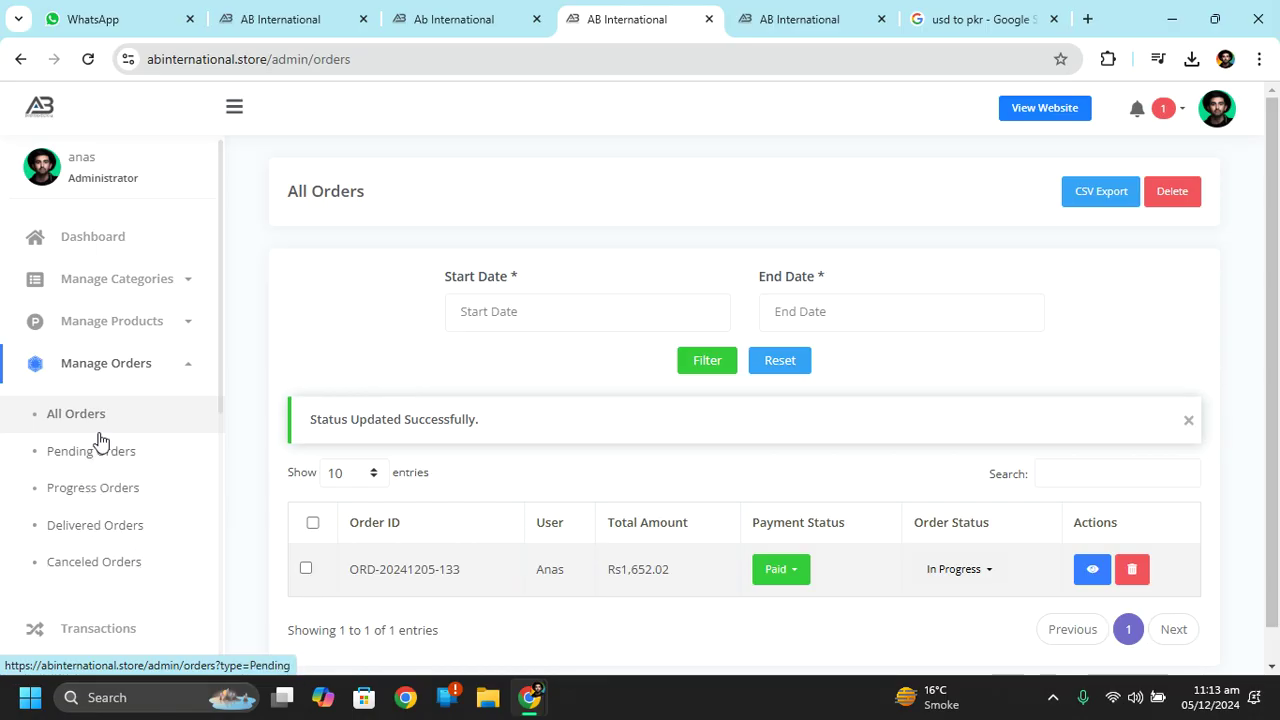
pyautogui.click(111, 368)
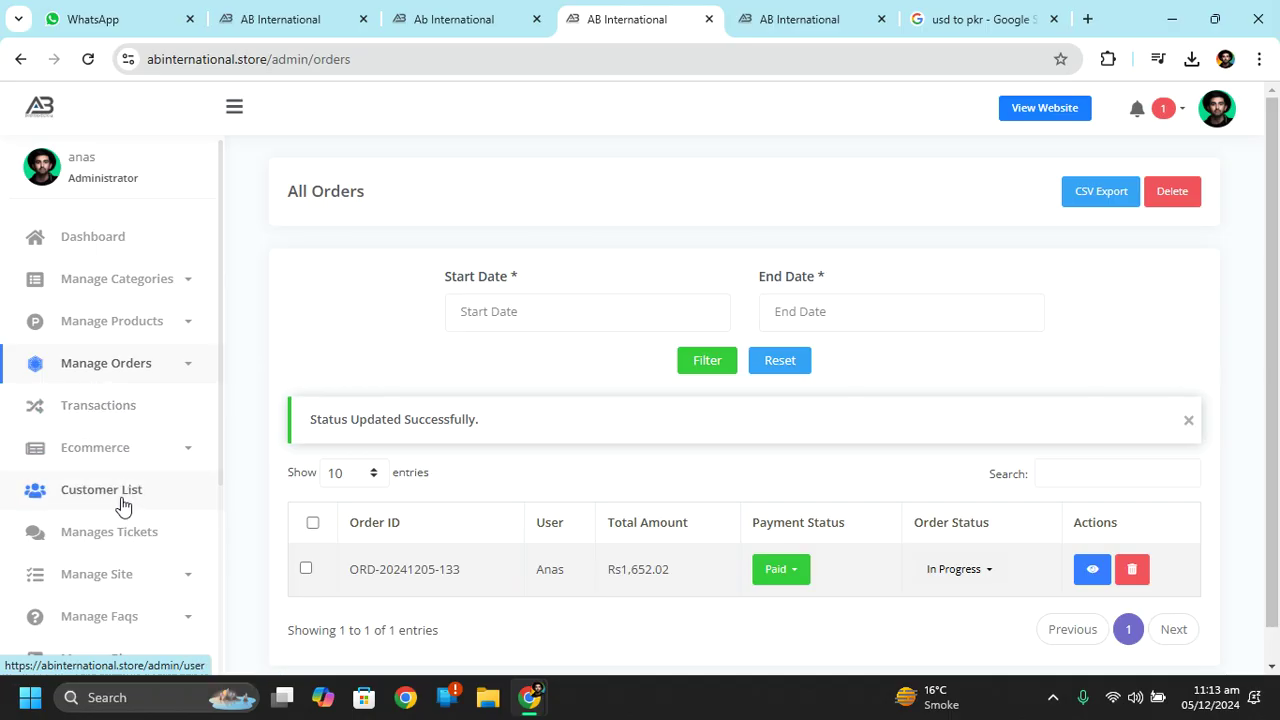
# Check the empty Customer List, then return to the Dashboard showing Rs1652.02 pending earning.
pyautogui.click(107, 495)
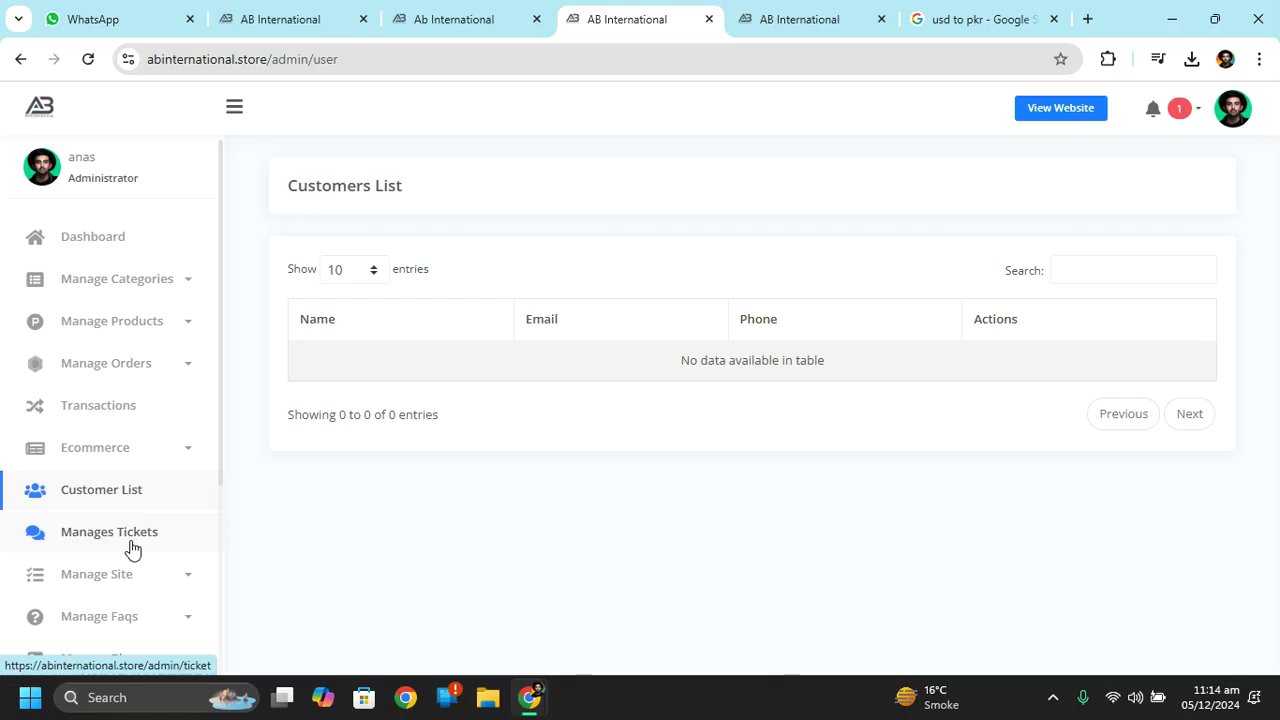
pyautogui.moveTo(221, 436); pyautogui.dragTo(220, 542)
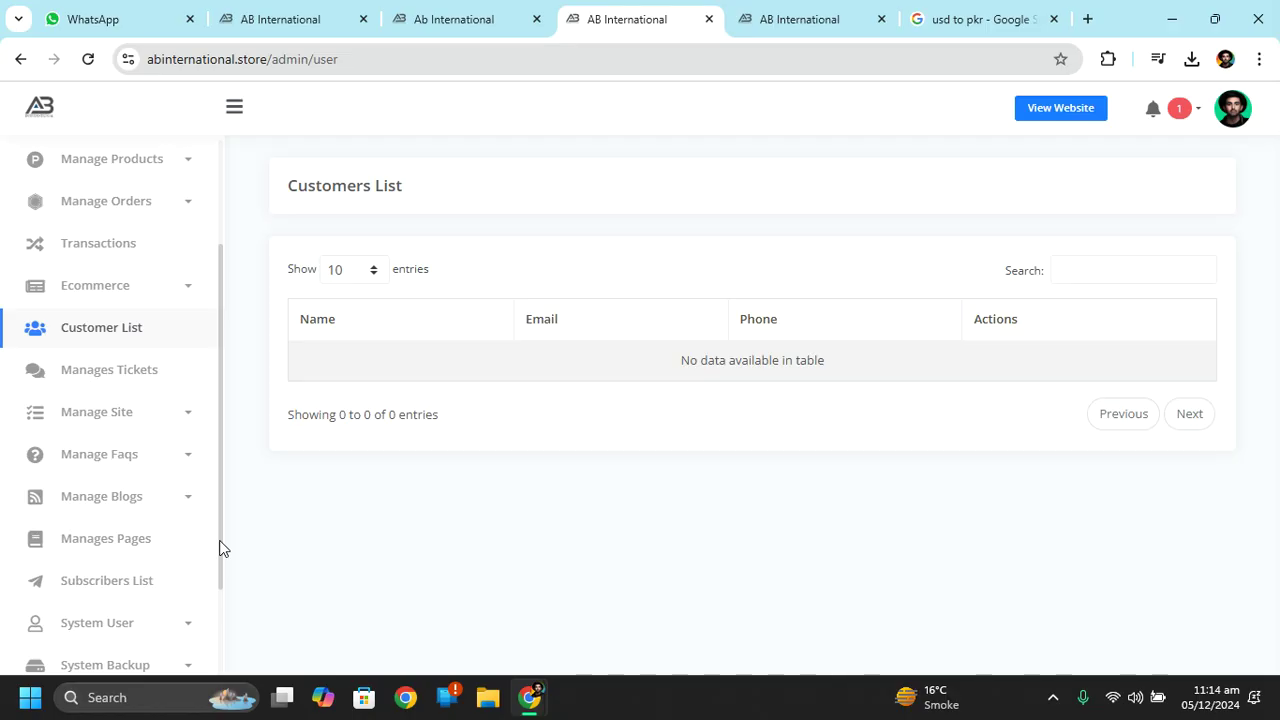
pyautogui.moveTo(222, 507); pyautogui.dragTo(249, 333)
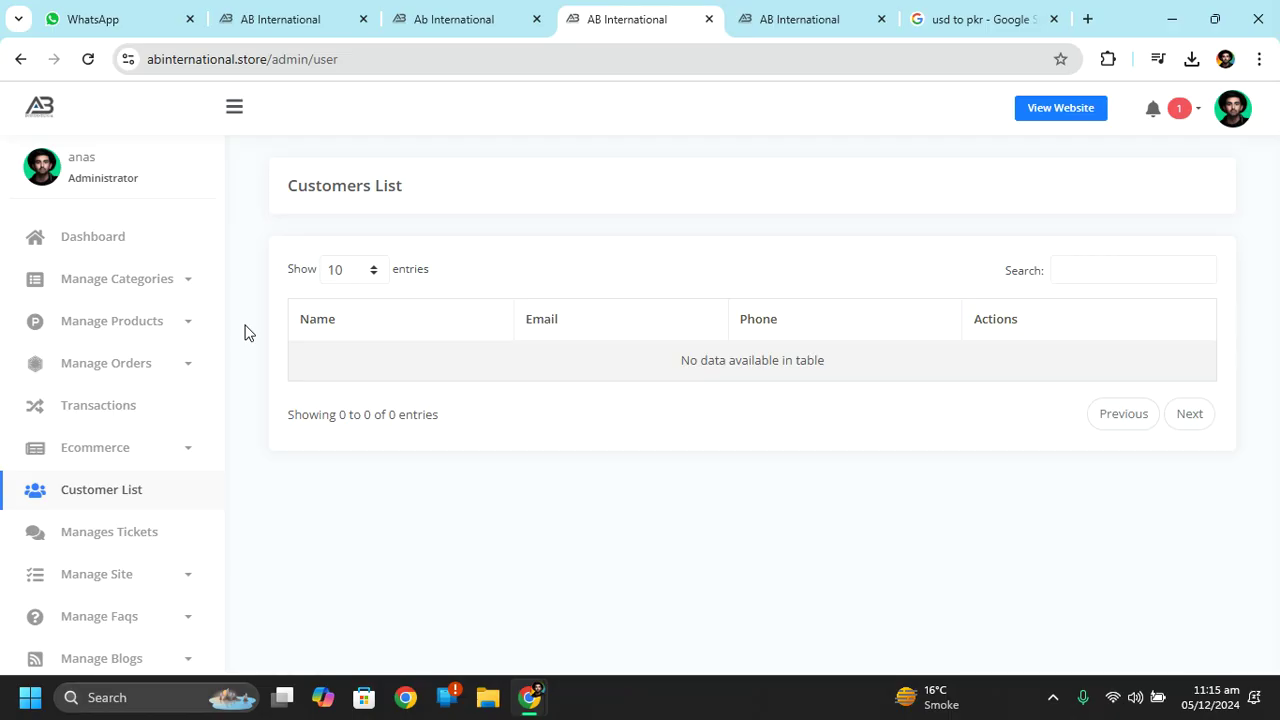
pyautogui.click(70, 250)
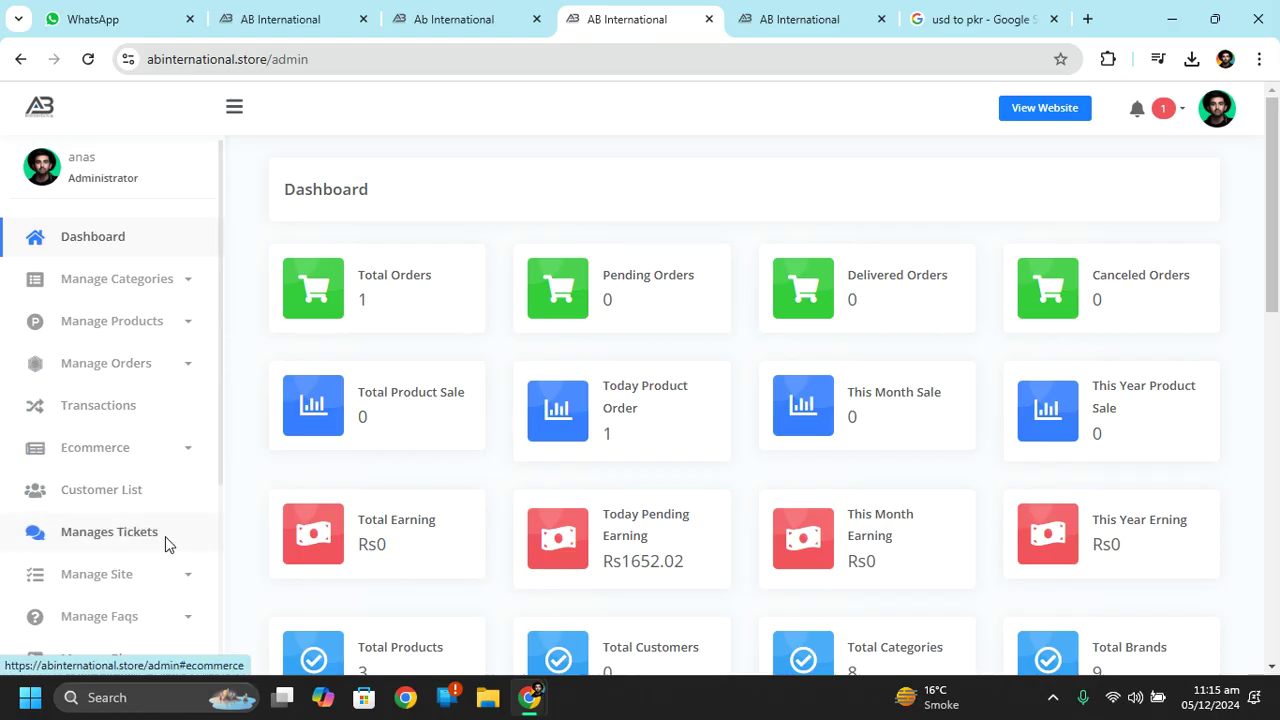
# Scroll through the six FAQ categories under Manage Faqs, then open the Faqs contents list.
pyautogui.scroll(-2, 220, 455)
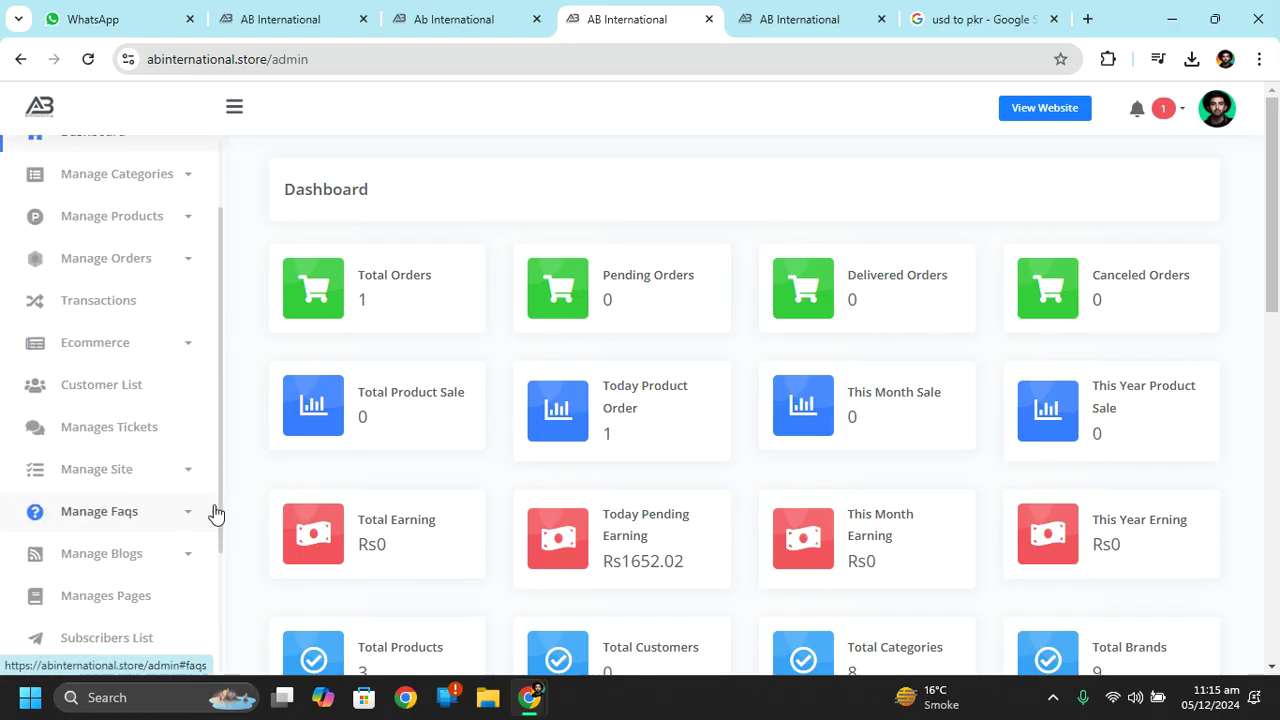
pyautogui.scroll(-1, 220, 490)
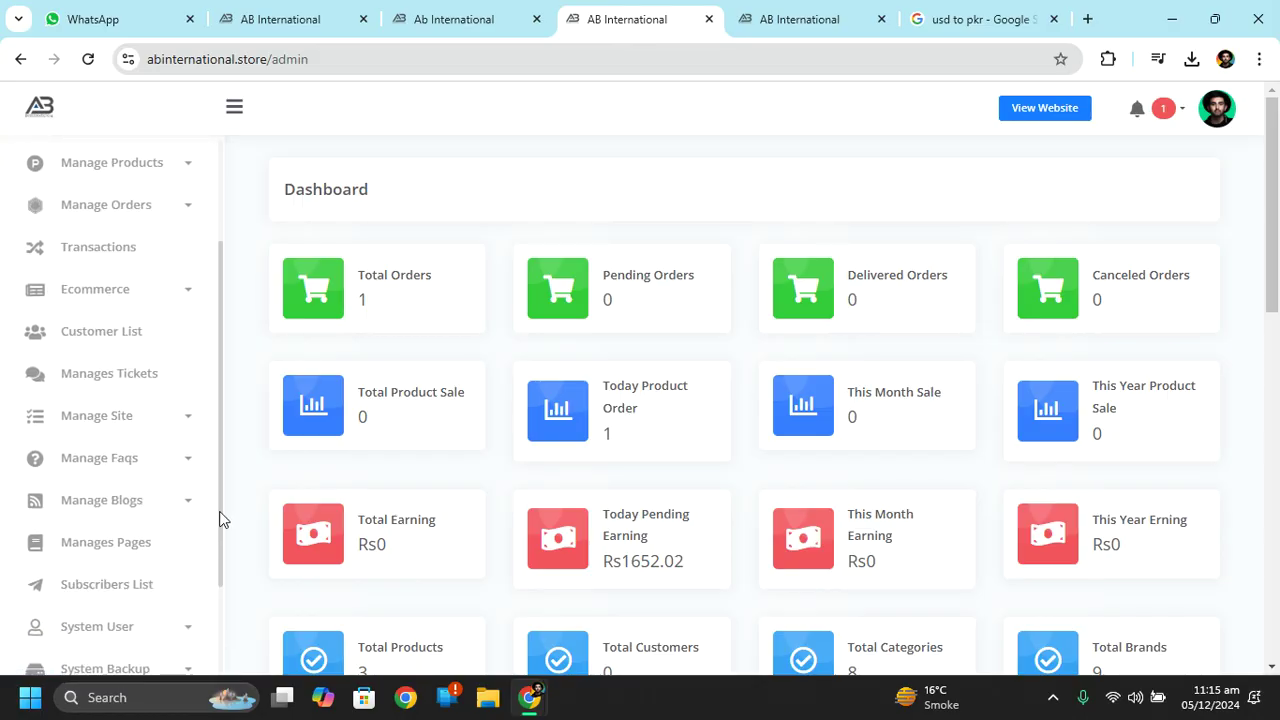
pyautogui.click(137, 466)
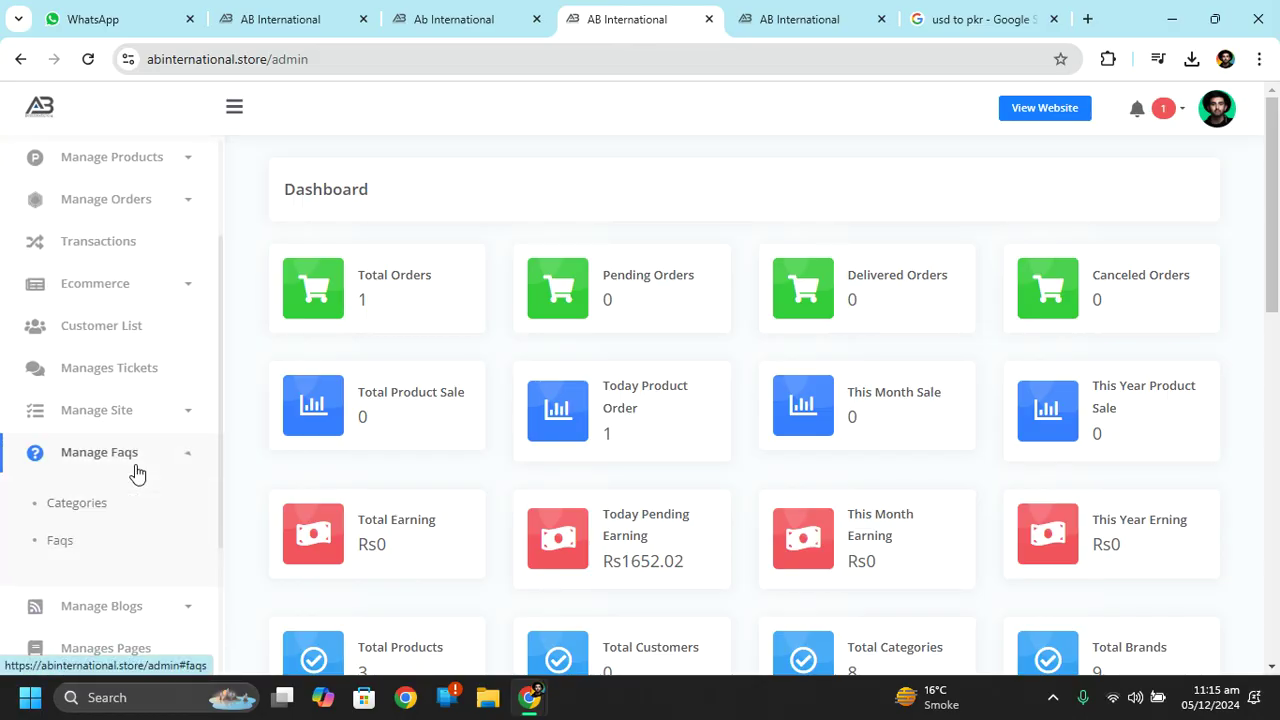
pyautogui.click(99, 507)
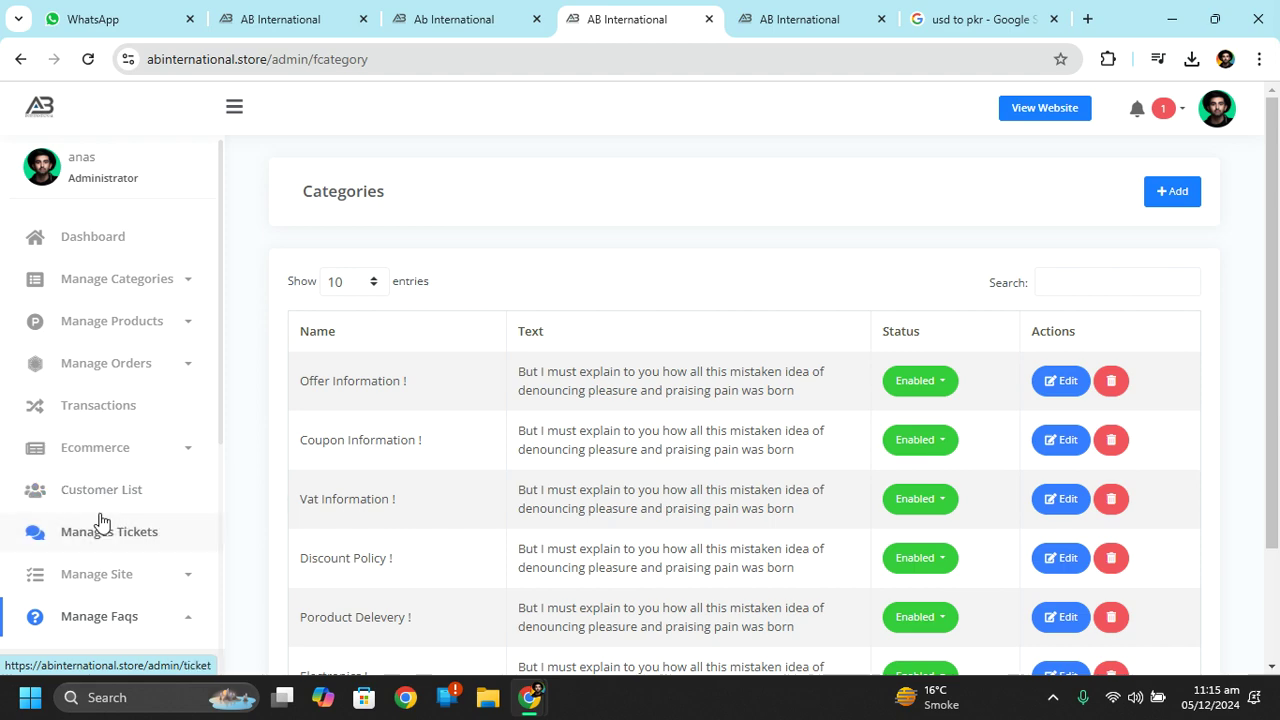
pyautogui.moveTo(1277, 333); pyautogui.dragTo(1277, 436)
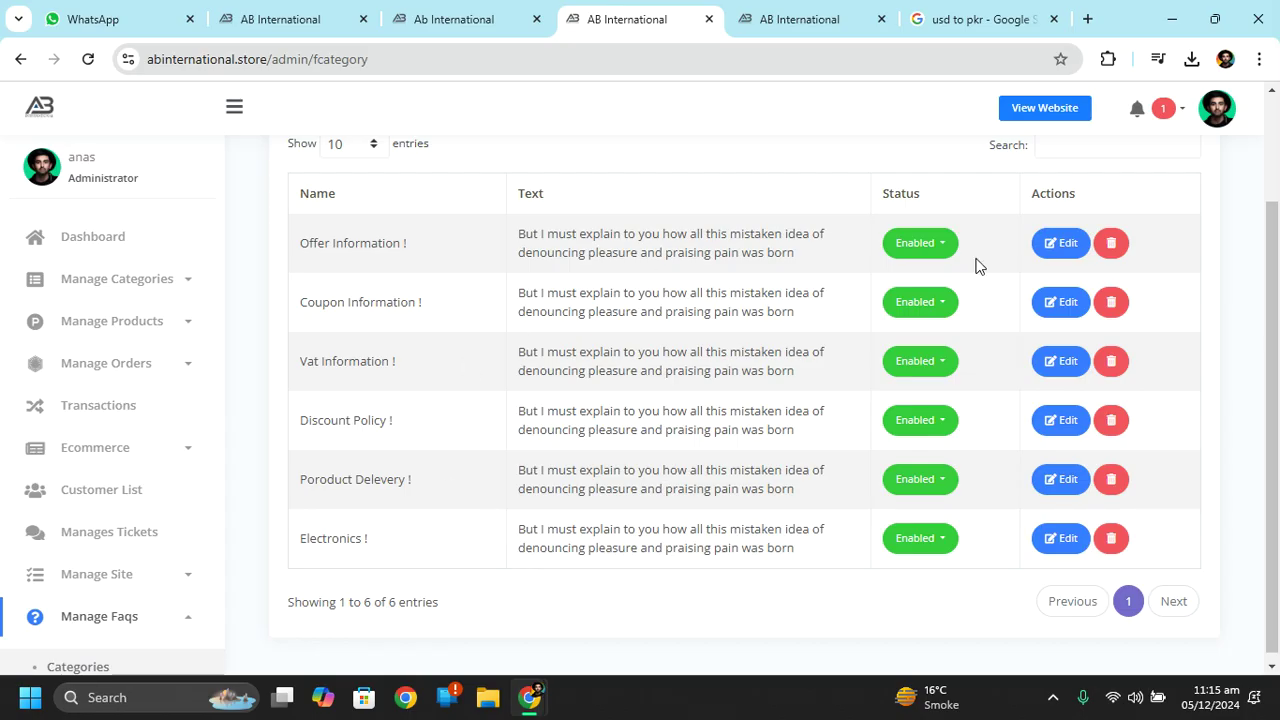
pyautogui.scroll(-2, 214, 391)
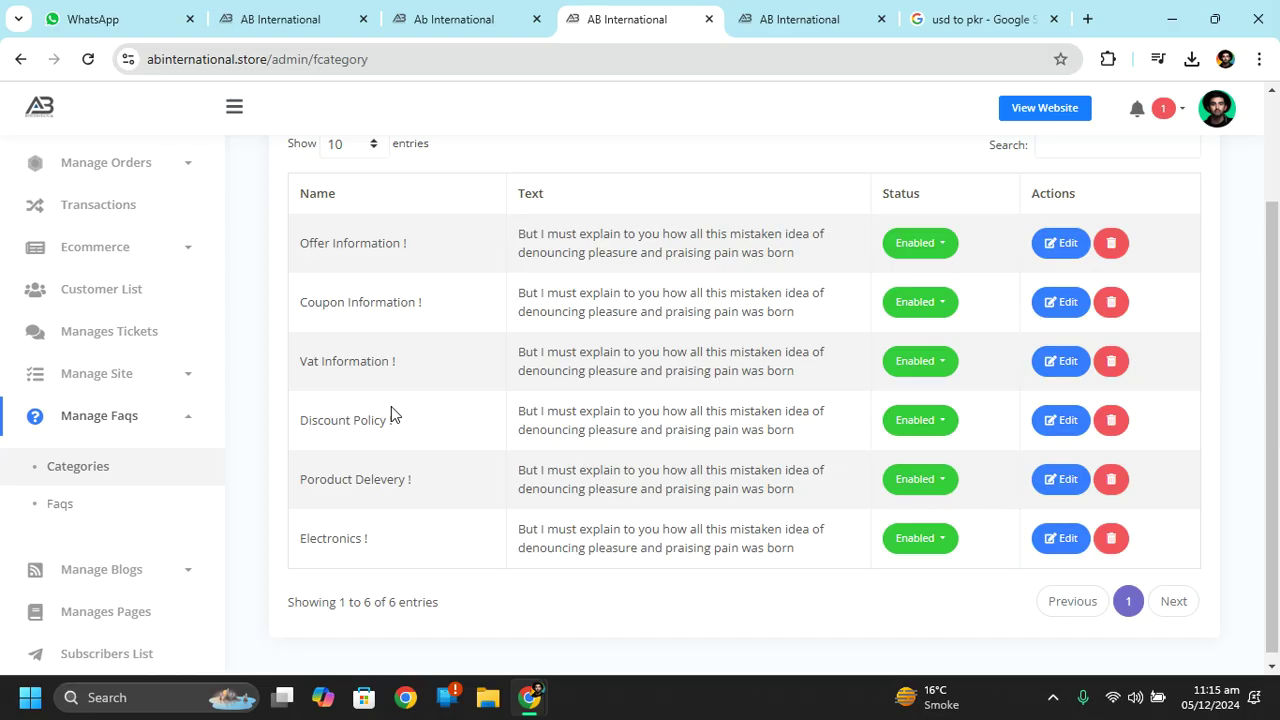
pyautogui.click(52, 510)
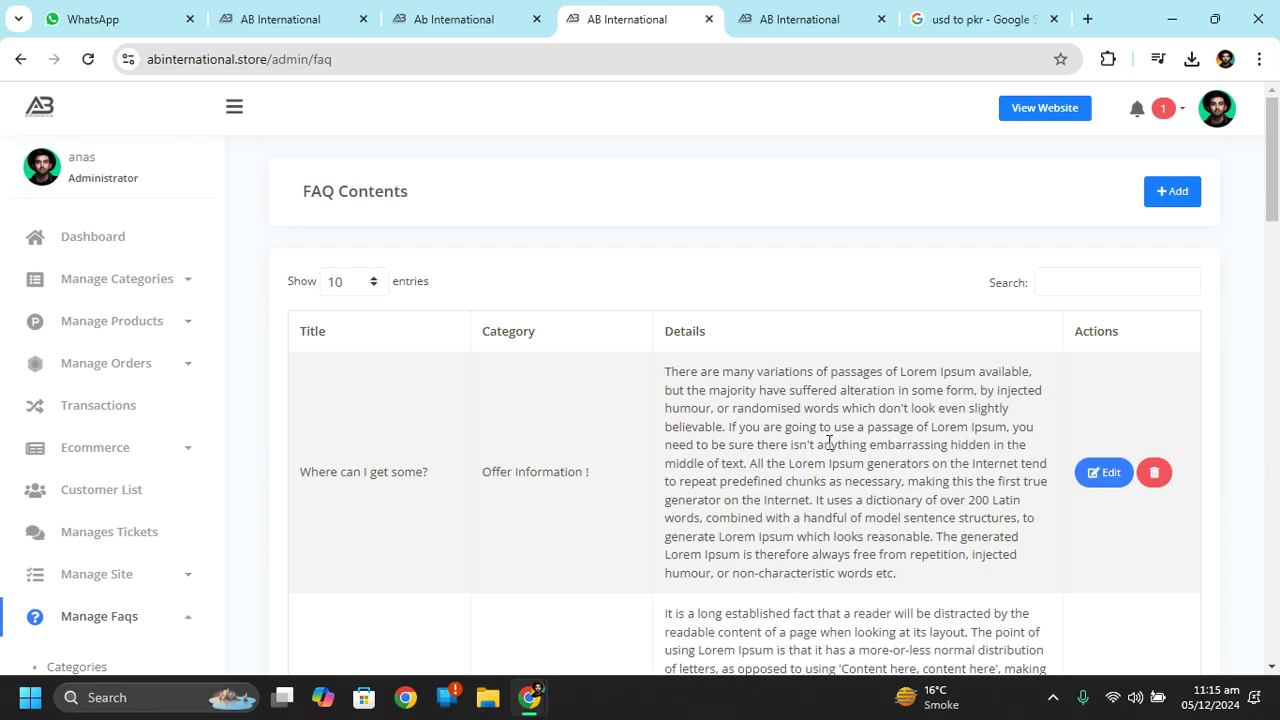
# Point the order print tab back to the store's home page.
pyautogui.click(816, 10)
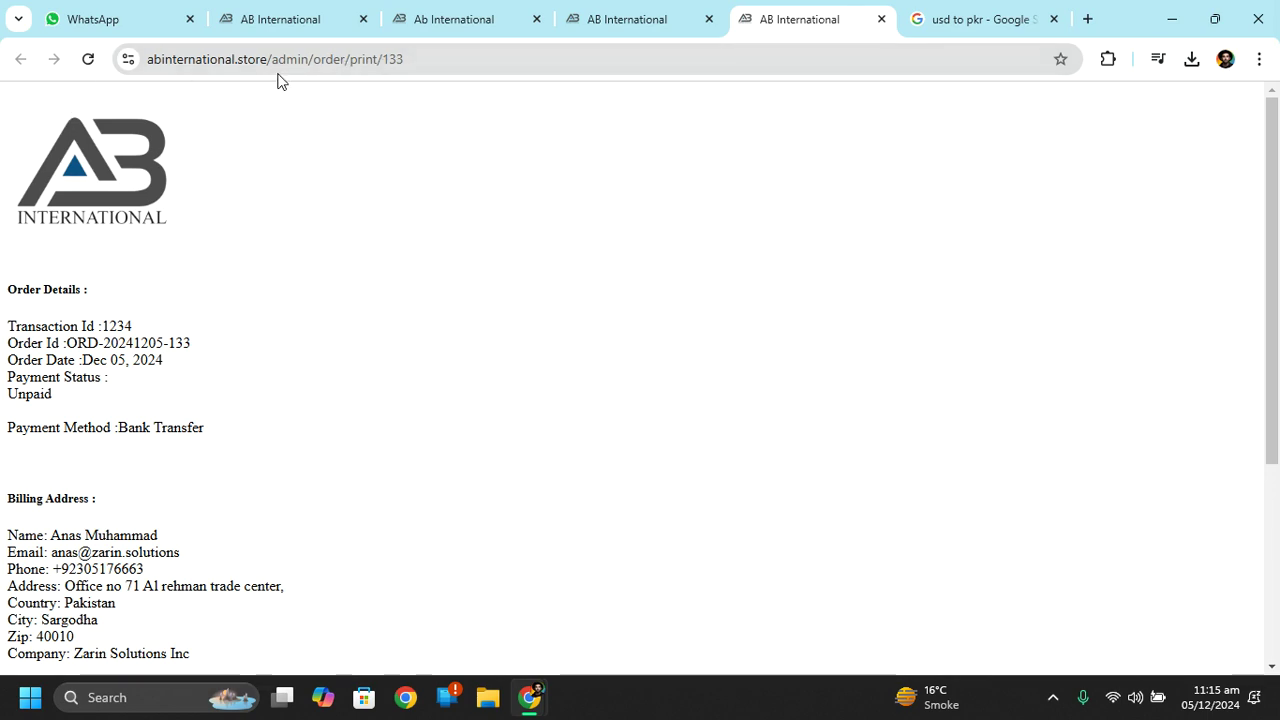
pyautogui.moveTo(271, 62); pyautogui.dragTo(646, 125)
pyautogui.press('BackSpace')
pyautogui.press('Return')
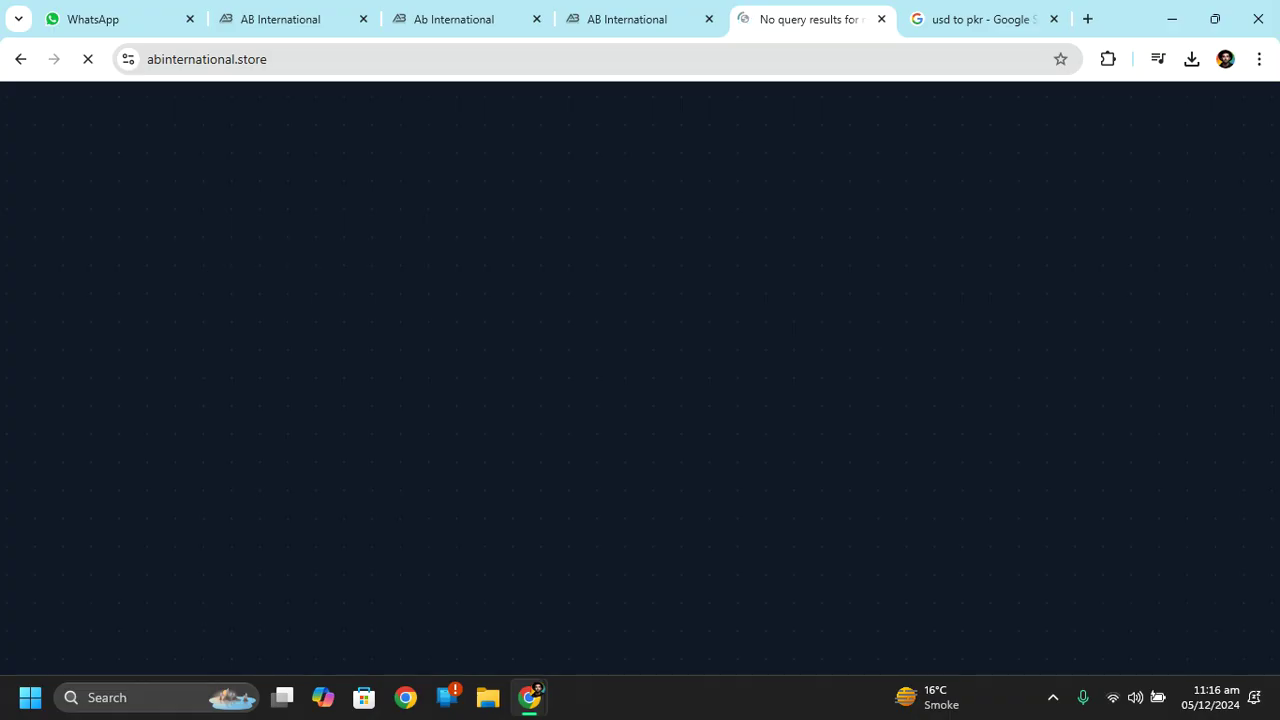
# Reload the incognito storefront and open the Faq page from Pages.
pyautogui.moveTo(530, 697)
pyautogui.click(627, 618)
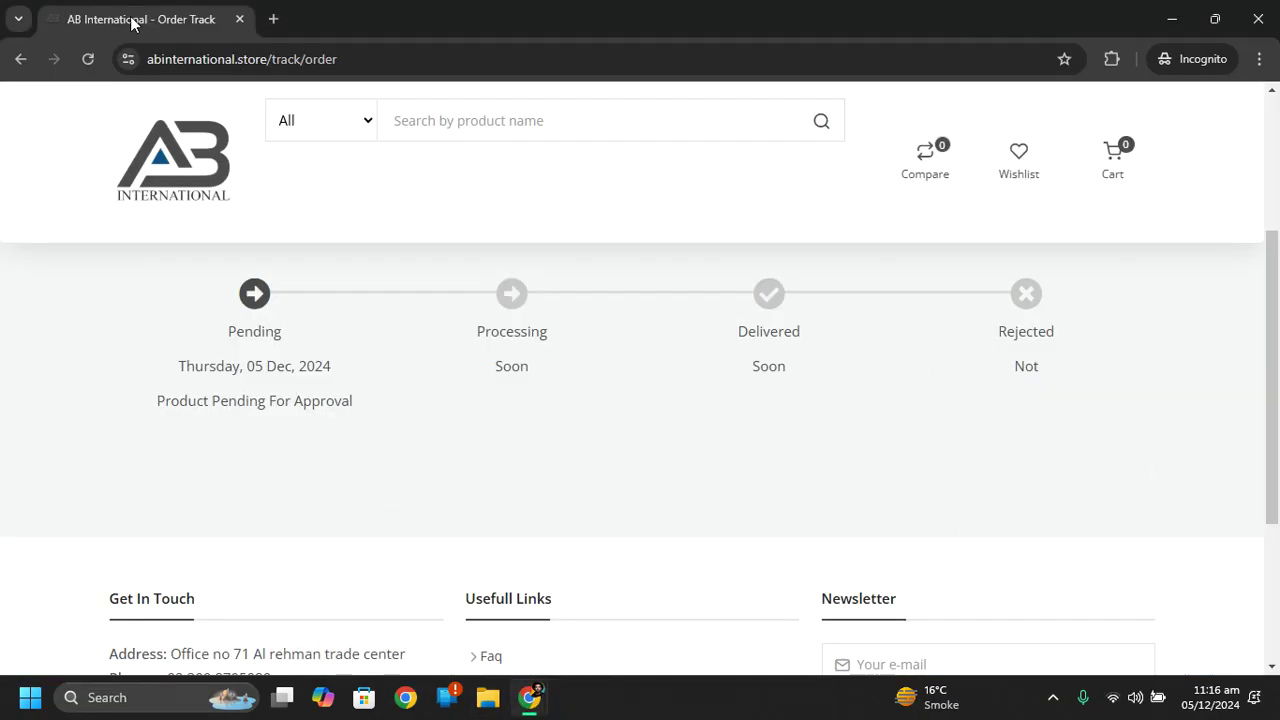
pyautogui.click(87, 70)
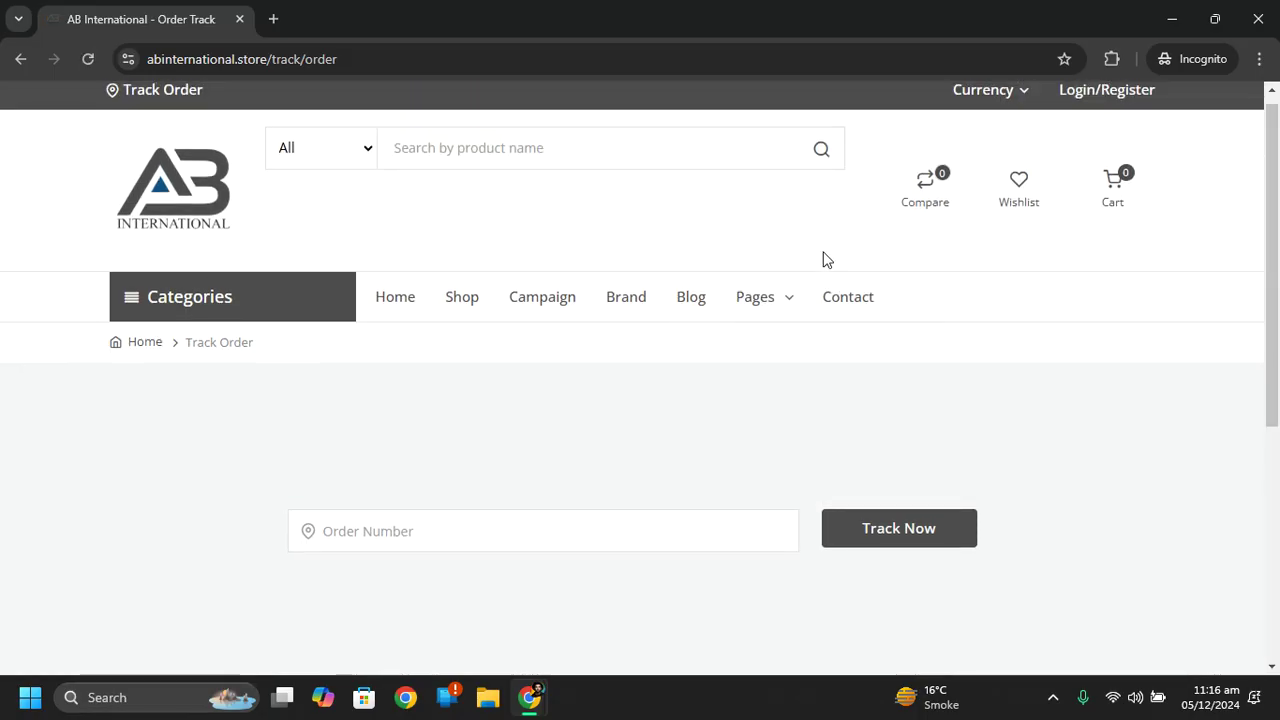
pyautogui.moveTo(766, 309)
pyautogui.click(769, 350)
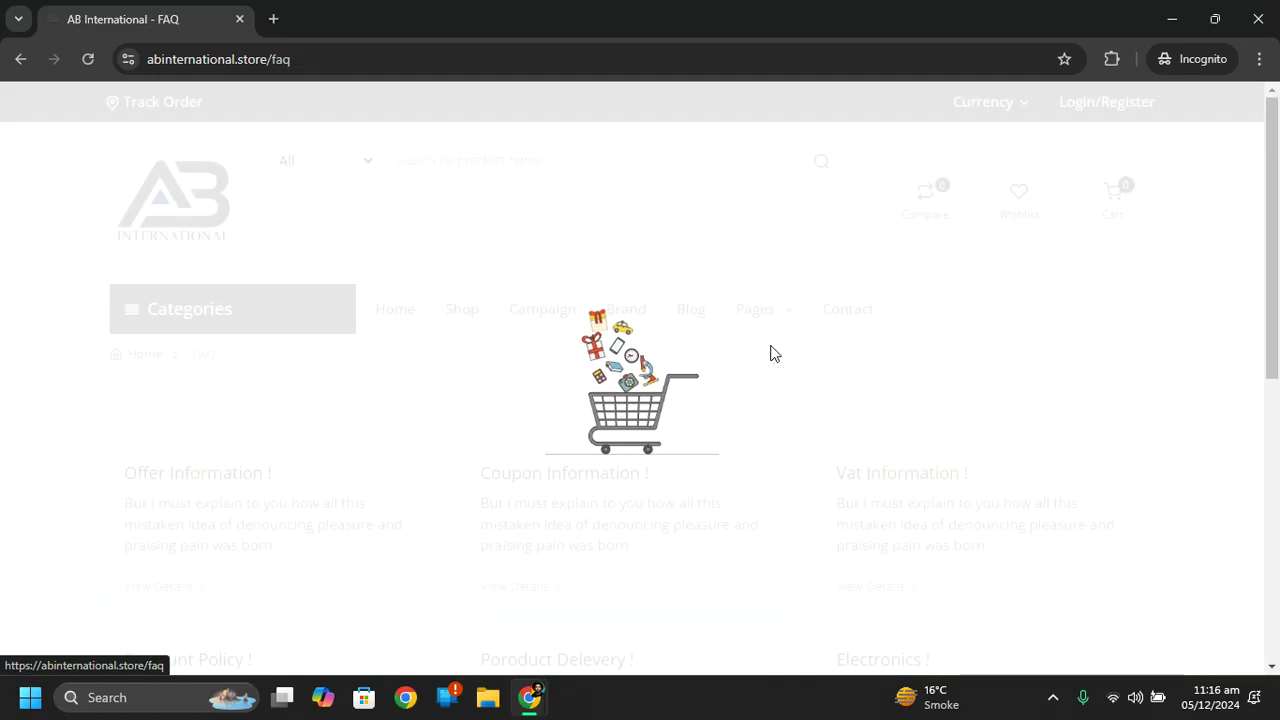
pyautogui.scroll(-3, 1266, 314)
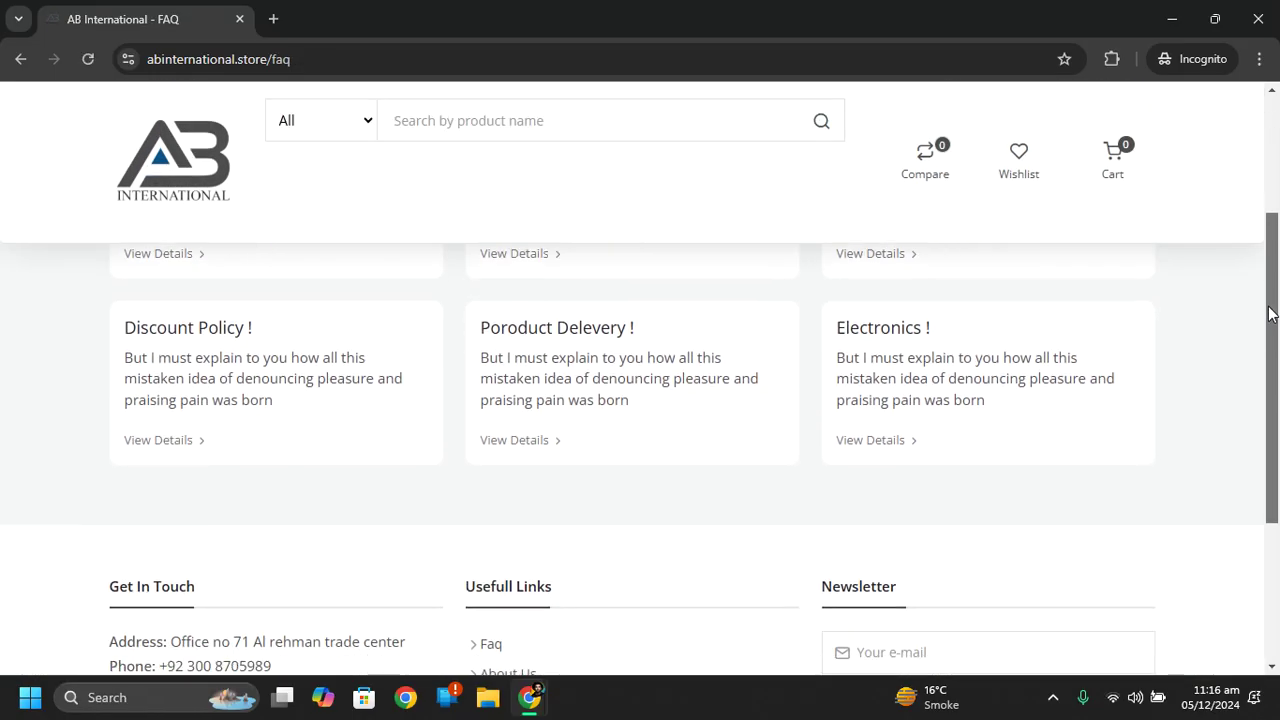
pyautogui.scroll(3, 1270, 313)
# Show Offer Information FAQs, expand 'Why do we use it?', then return to admin FAQs.
pyautogui.click(271, 420)
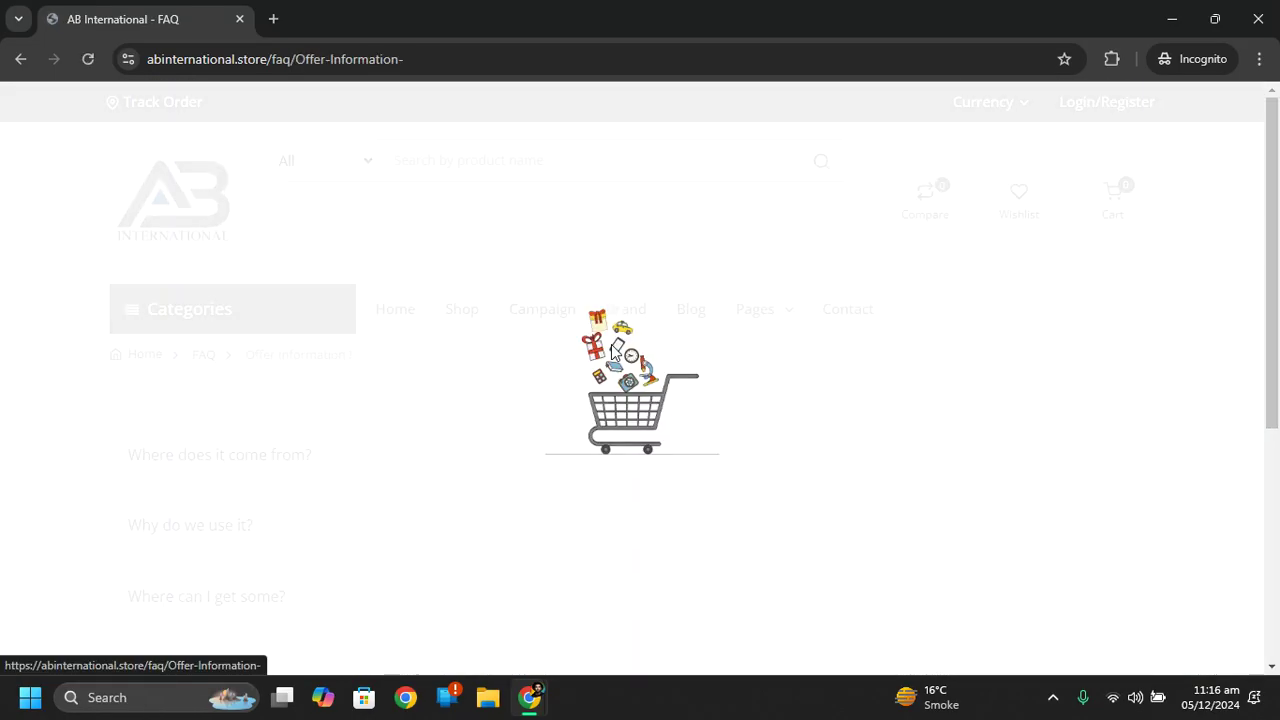
pyautogui.scroll(-1, 1225, 331)
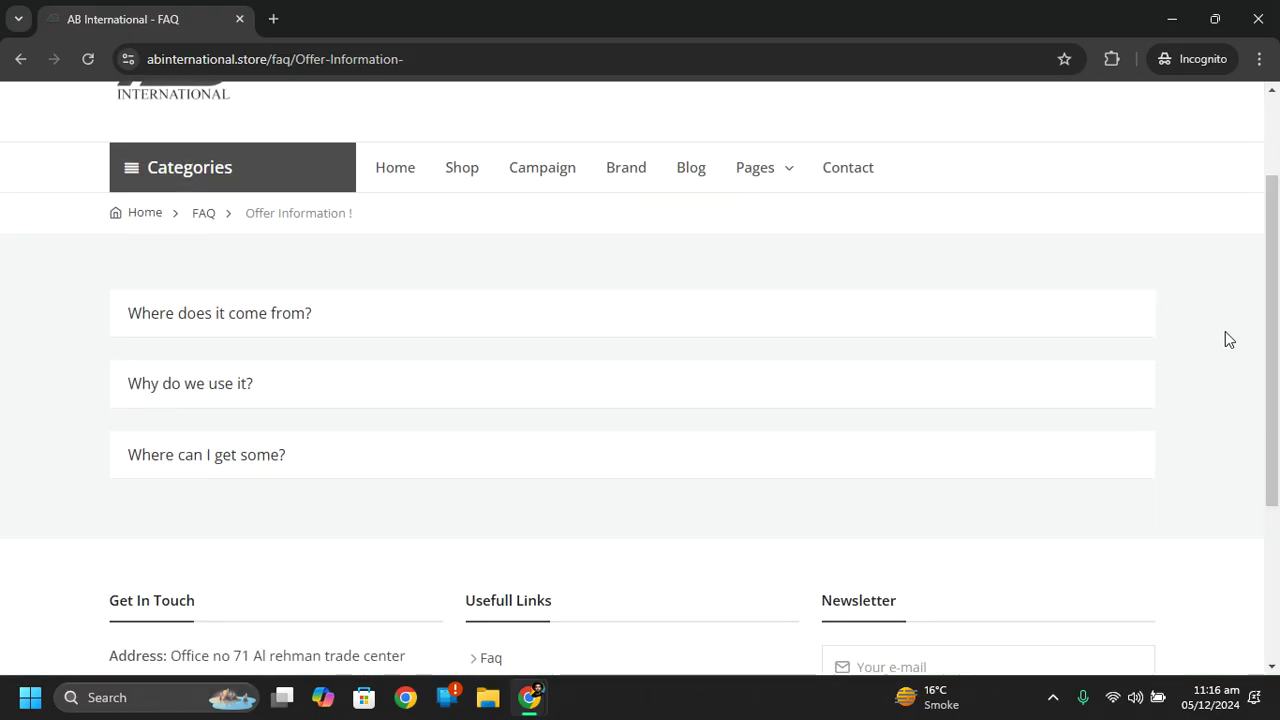
pyautogui.click(916, 322)
pyautogui.click(914, 320)
pyautogui.click(852, 397)
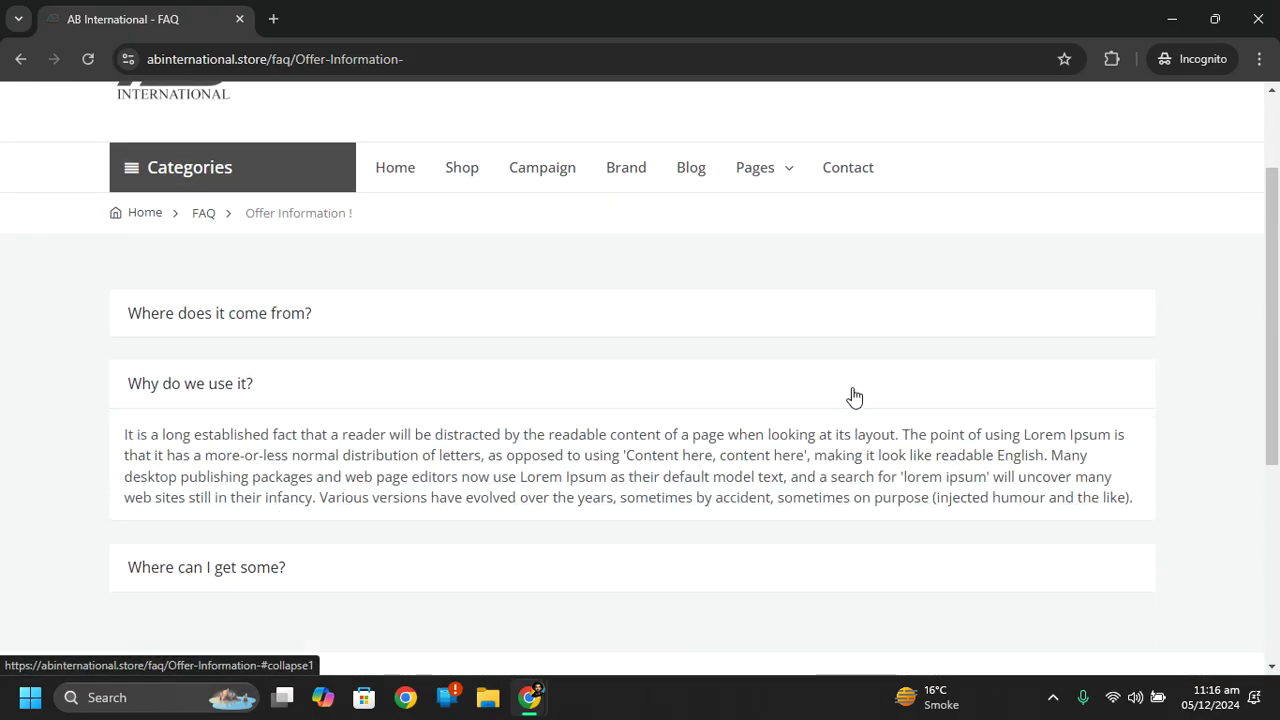
pyautogui.click(1172, 19)
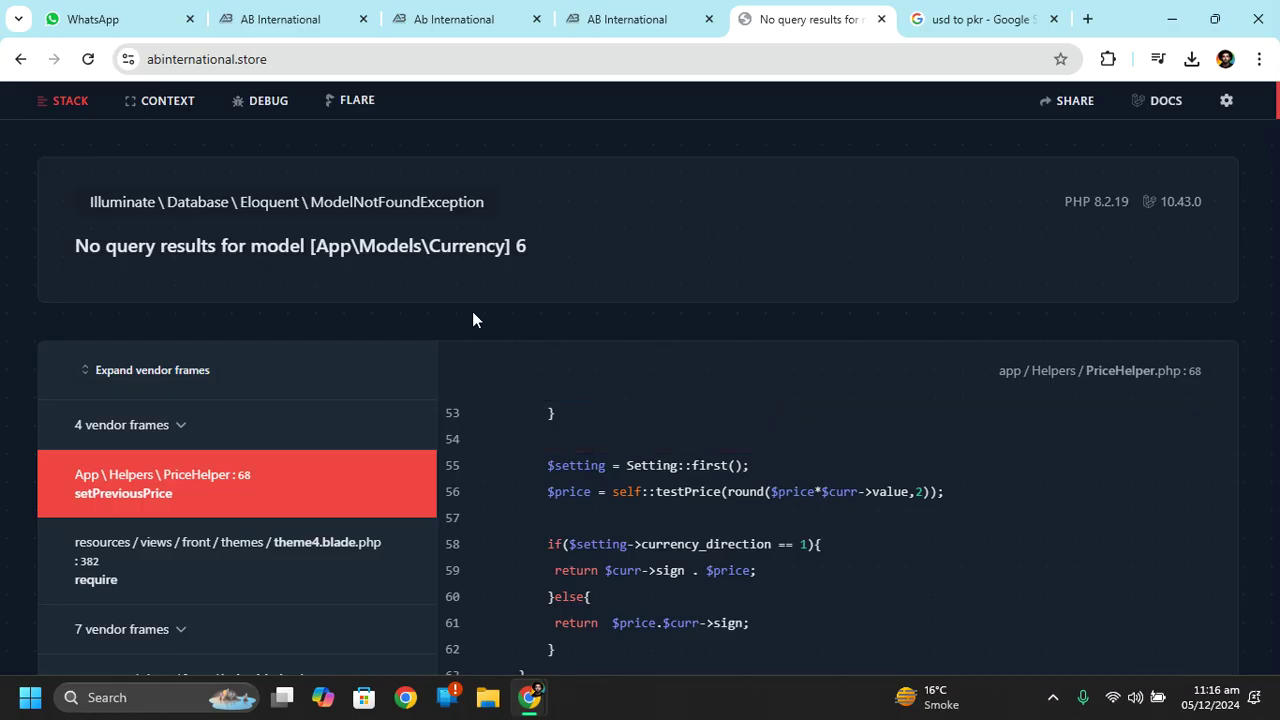
pyautogui.click(680, 15)
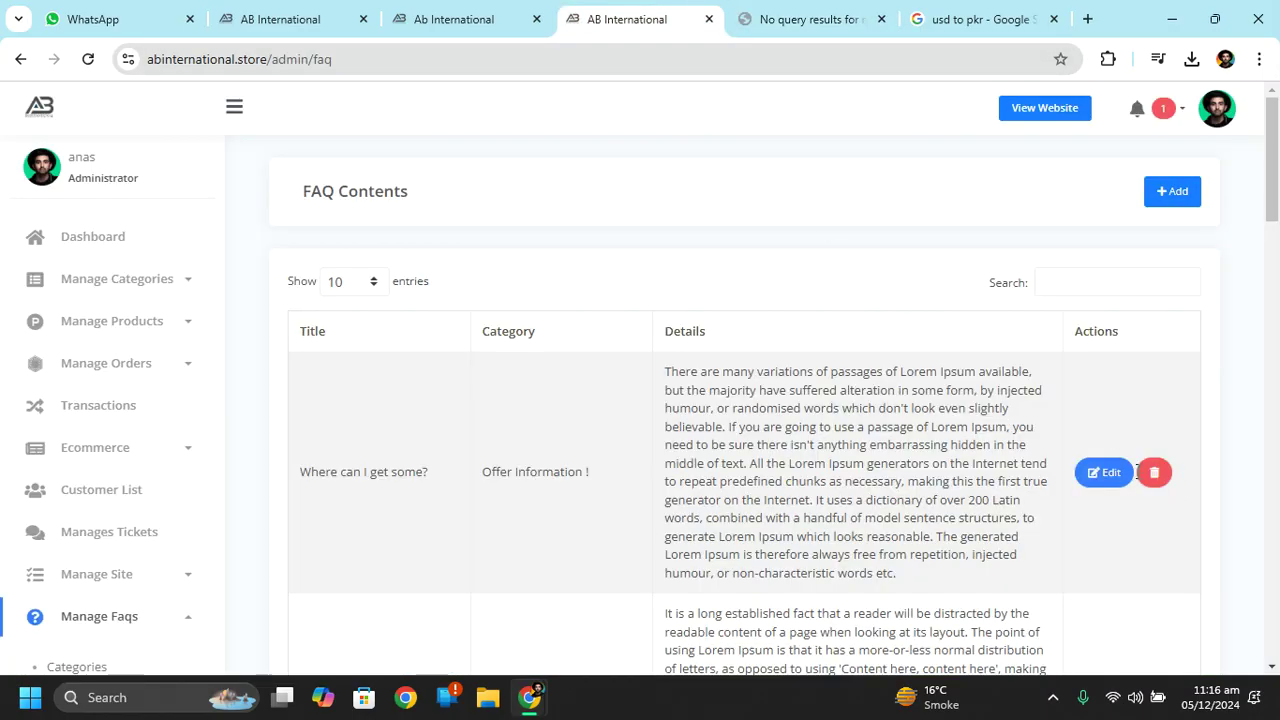
# Scroll through the FAQ contents table, then switch to the 'No query results' error tab.
pyautogui.scroll(-8, 1263, 330)
pyautogui.moveTo(1277, 330); pyautogui.dragTo(1277, 567)
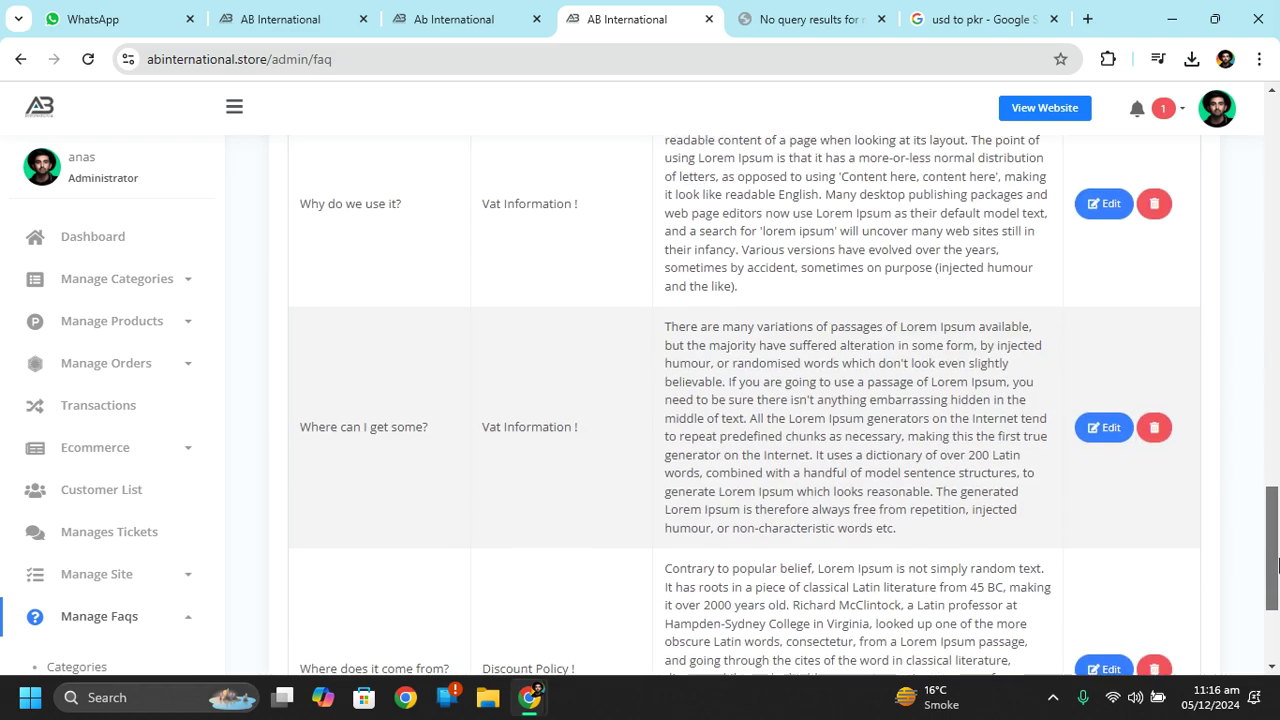
pyautogui.scroll(15, 760, 380)
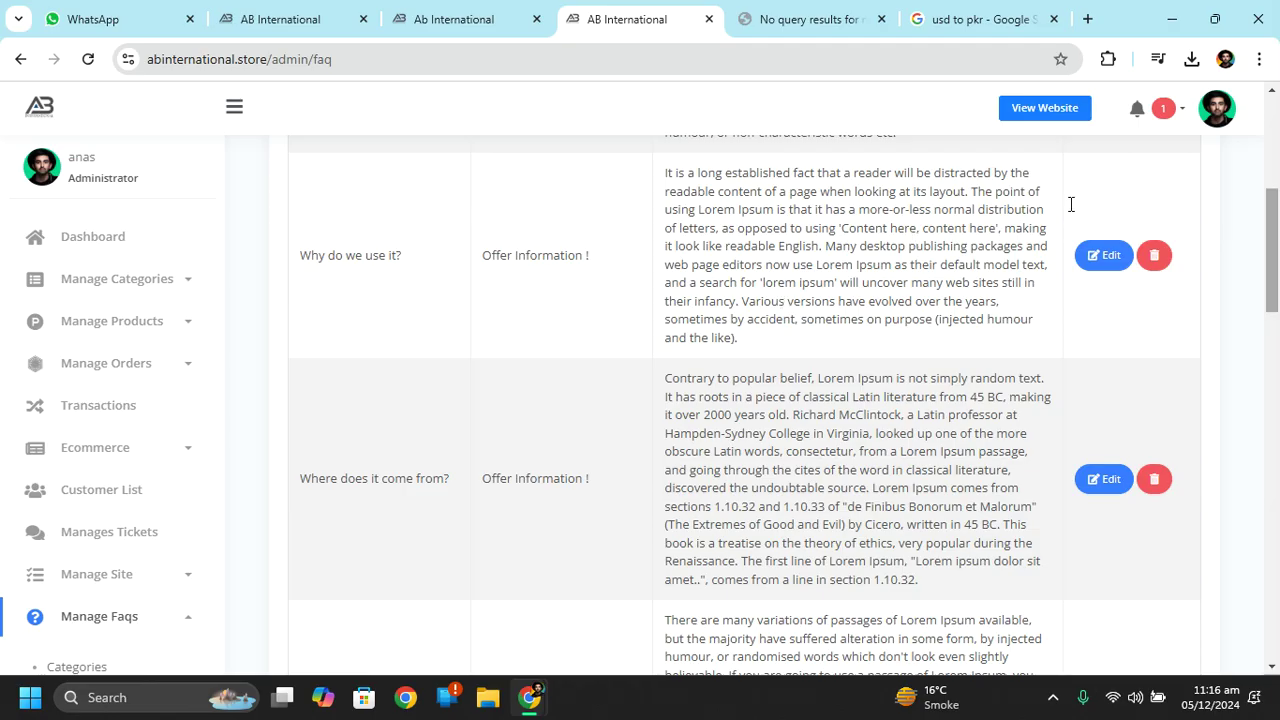
pyautogui.click(770, 18)
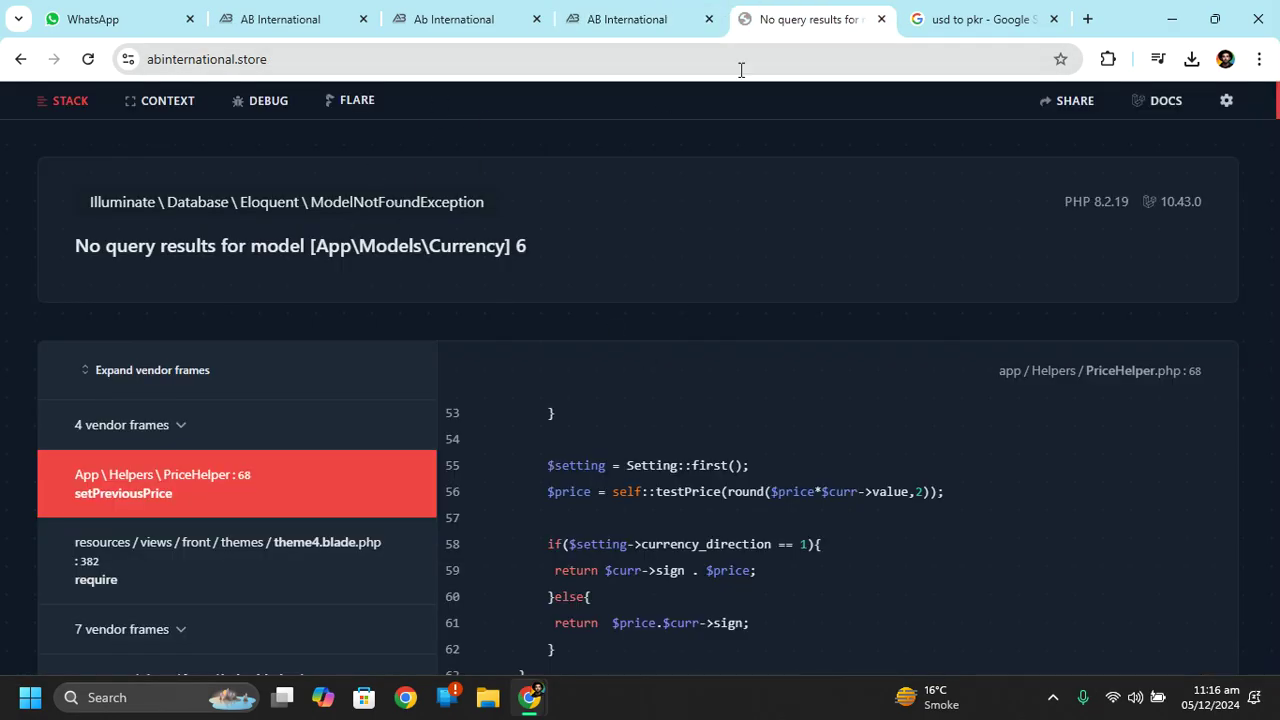
pyautogui.click(642, 12)
pyautogui.click(780, 18)
# Close the error page and 'usd to pkr' search tabs, returning to the FAQ contents list.
pyautogui.click(881, 19)
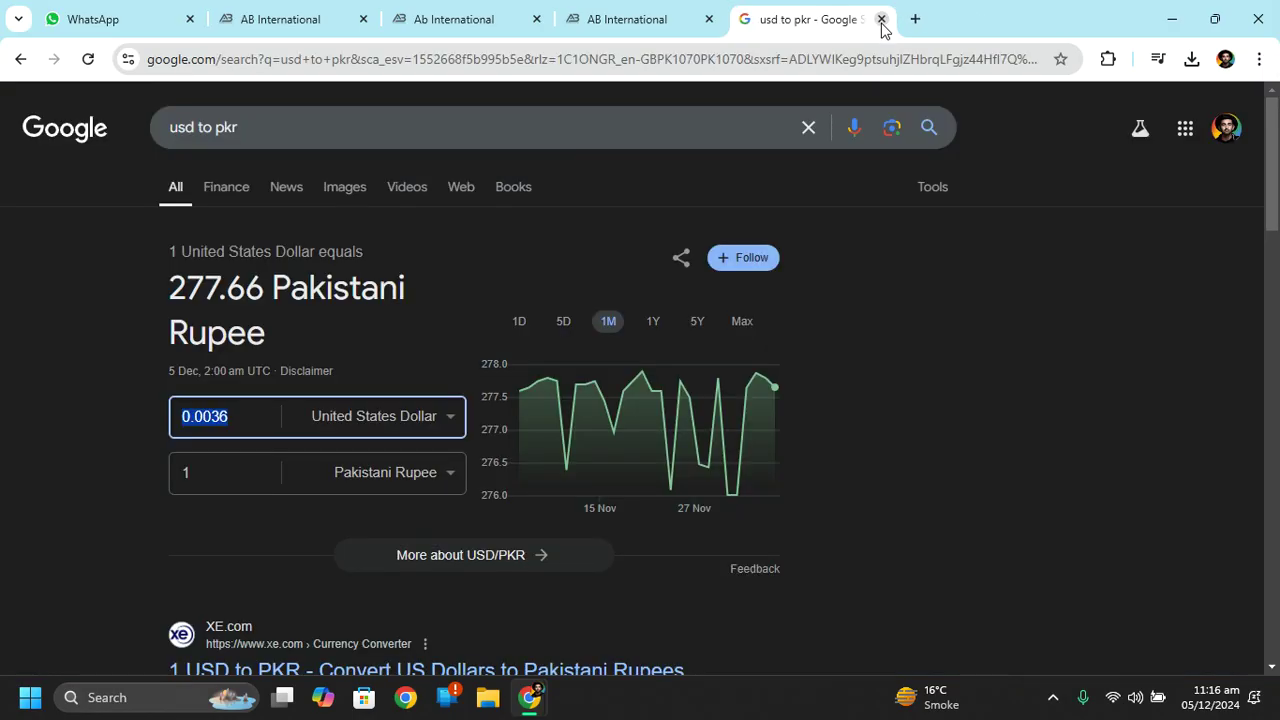
pyautogui.click(881, 21)
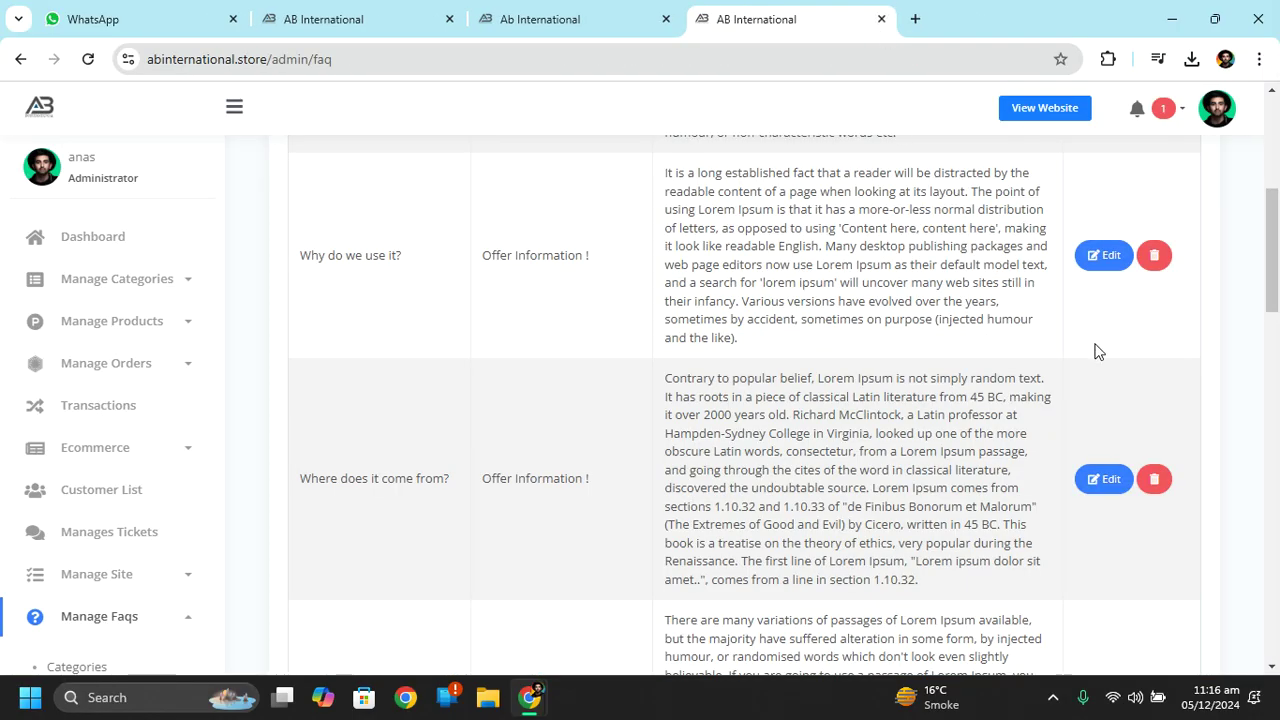
pyautogui.moveTo(1277, 232); pyautogui.dragTo(1277, 97)
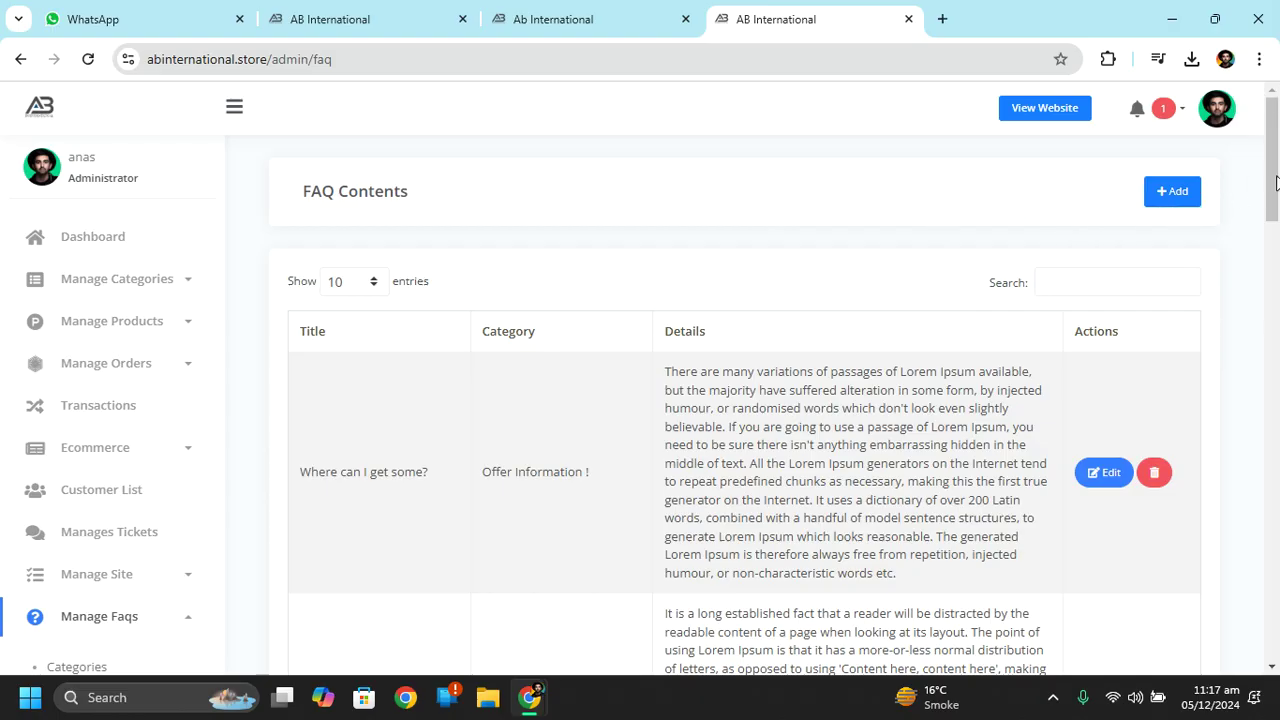
pyautogui.moveTo(1277, 188); pyautogui.dragTo(1268, 322)
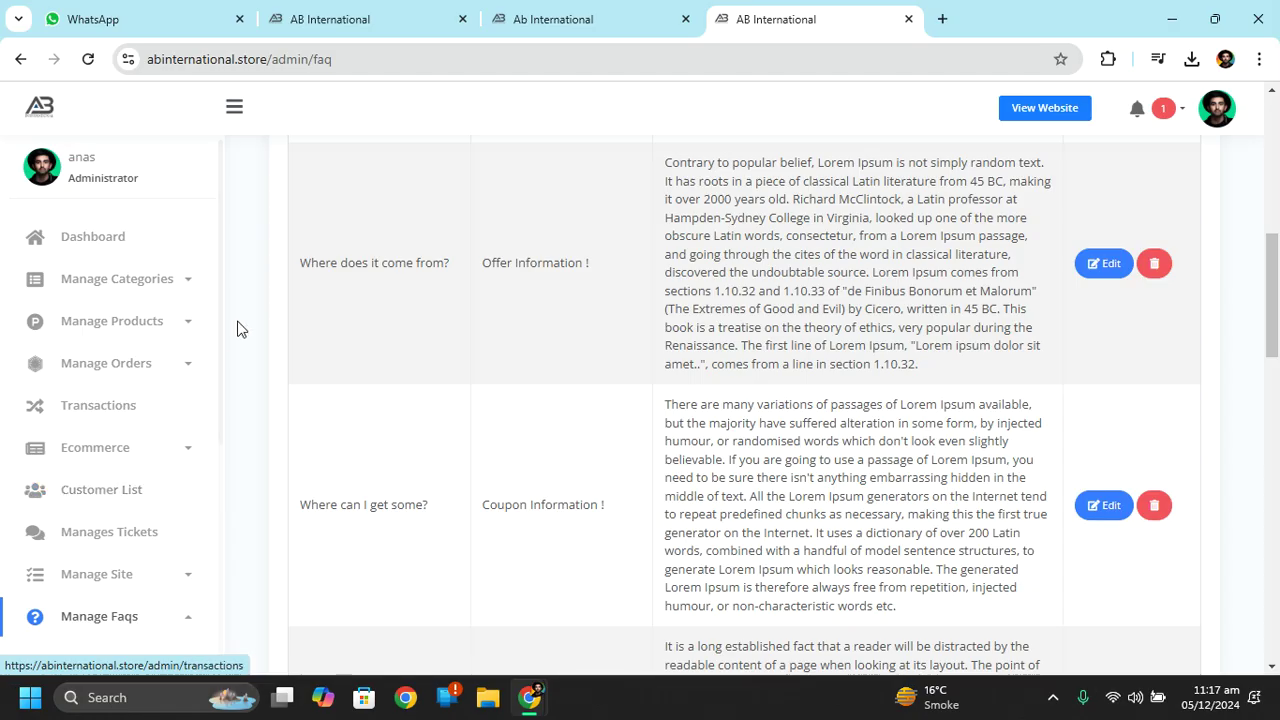
pyautogui.moveTo(220, 369); pyautogui.dragTo(223, 414)
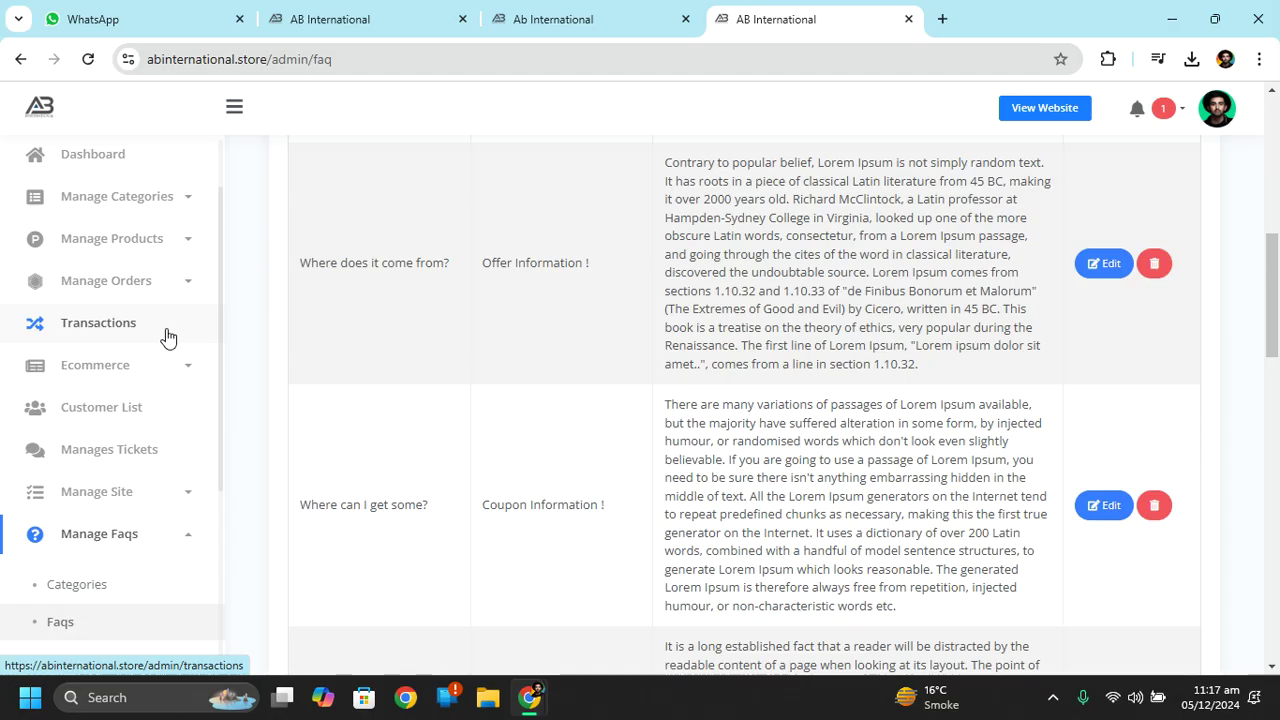
# View Transactions, listing the order In Progress and Paid at Rs1652.02; toggle Manage Categories and Manage Products.
pyautogui.click(167, 338)
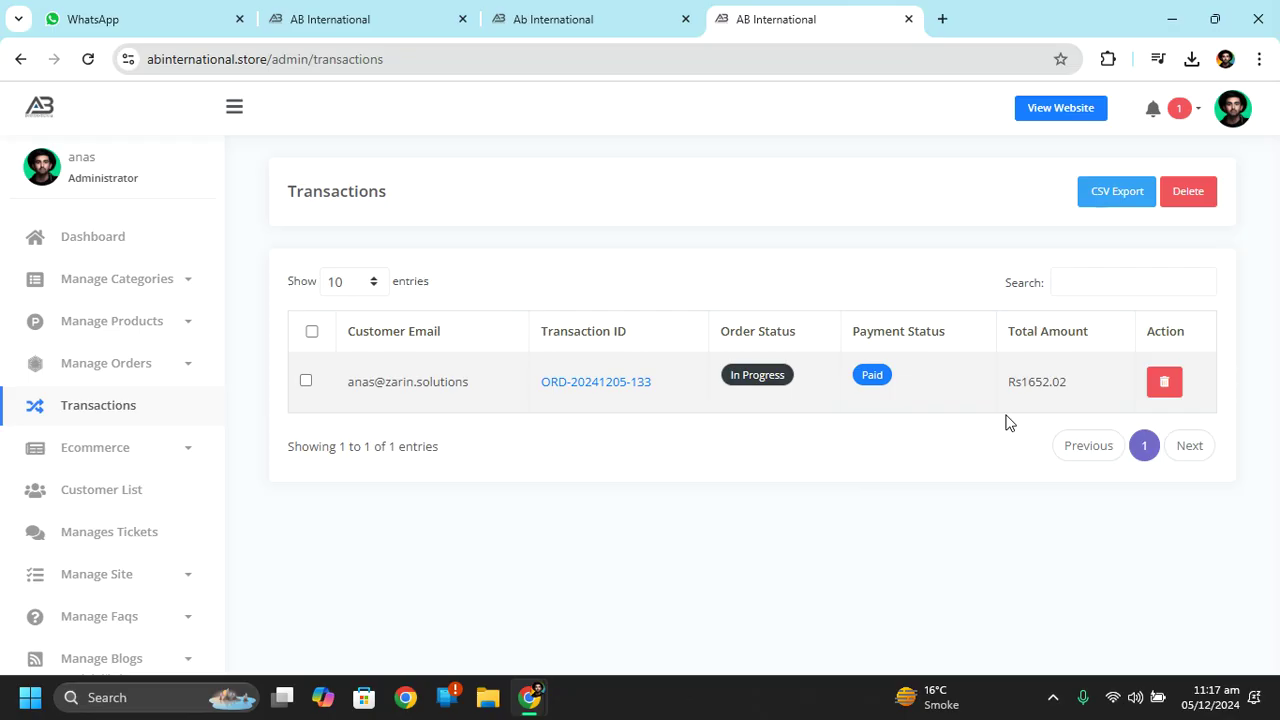
pyautogui.click(140, 284)
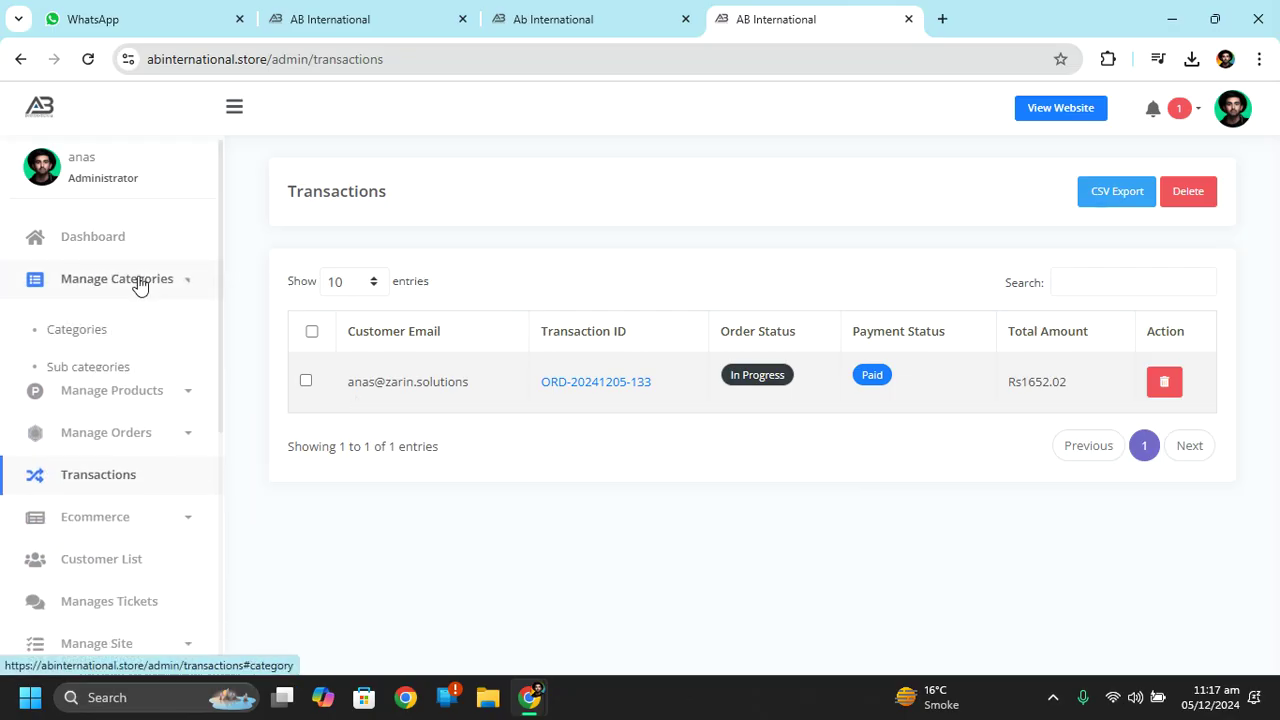
pyautogui.click(103, 326)
pyautogui.click(103, 328)
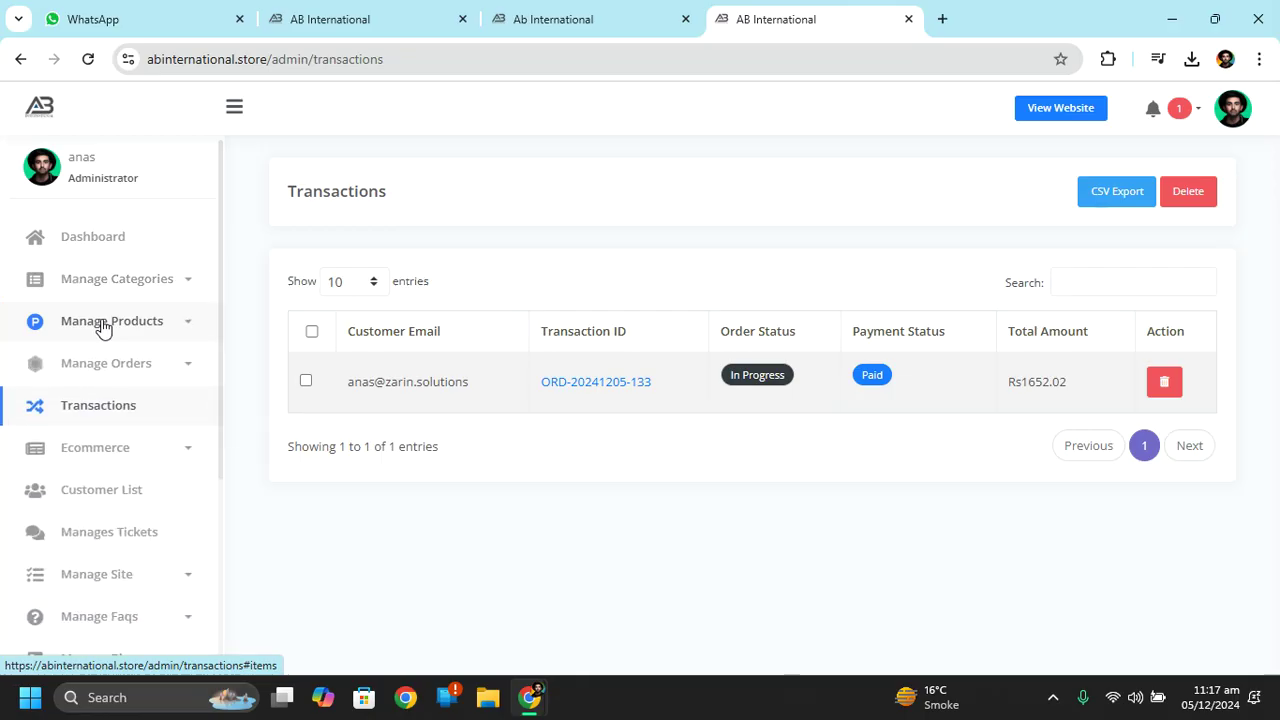